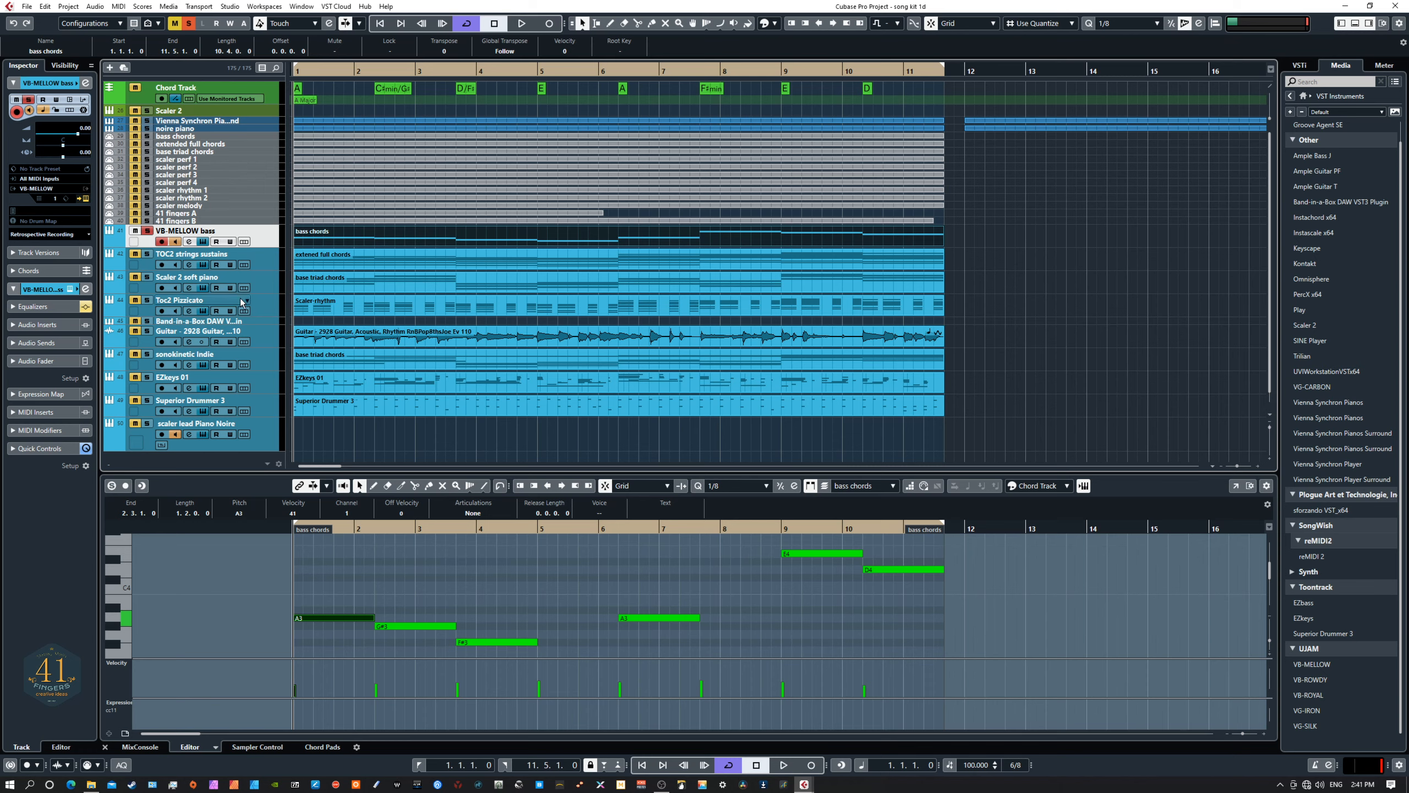
Start playback and add Superior Drummer 3, Scaler 2 soft piano, Toc2 Pizzicato and TOC2 strings sustain to the soloed bass, one at a time
key("space")
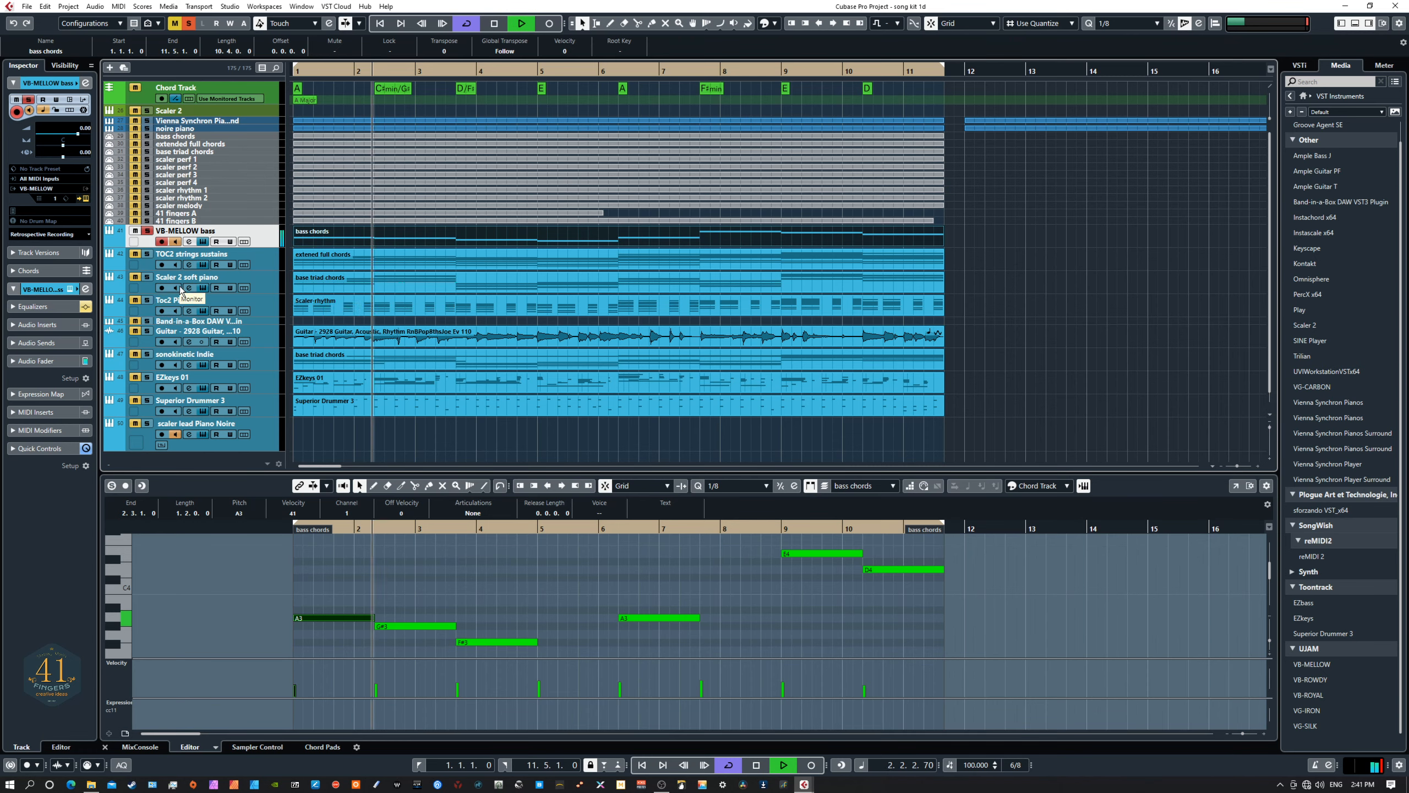
left_click(147, 402)
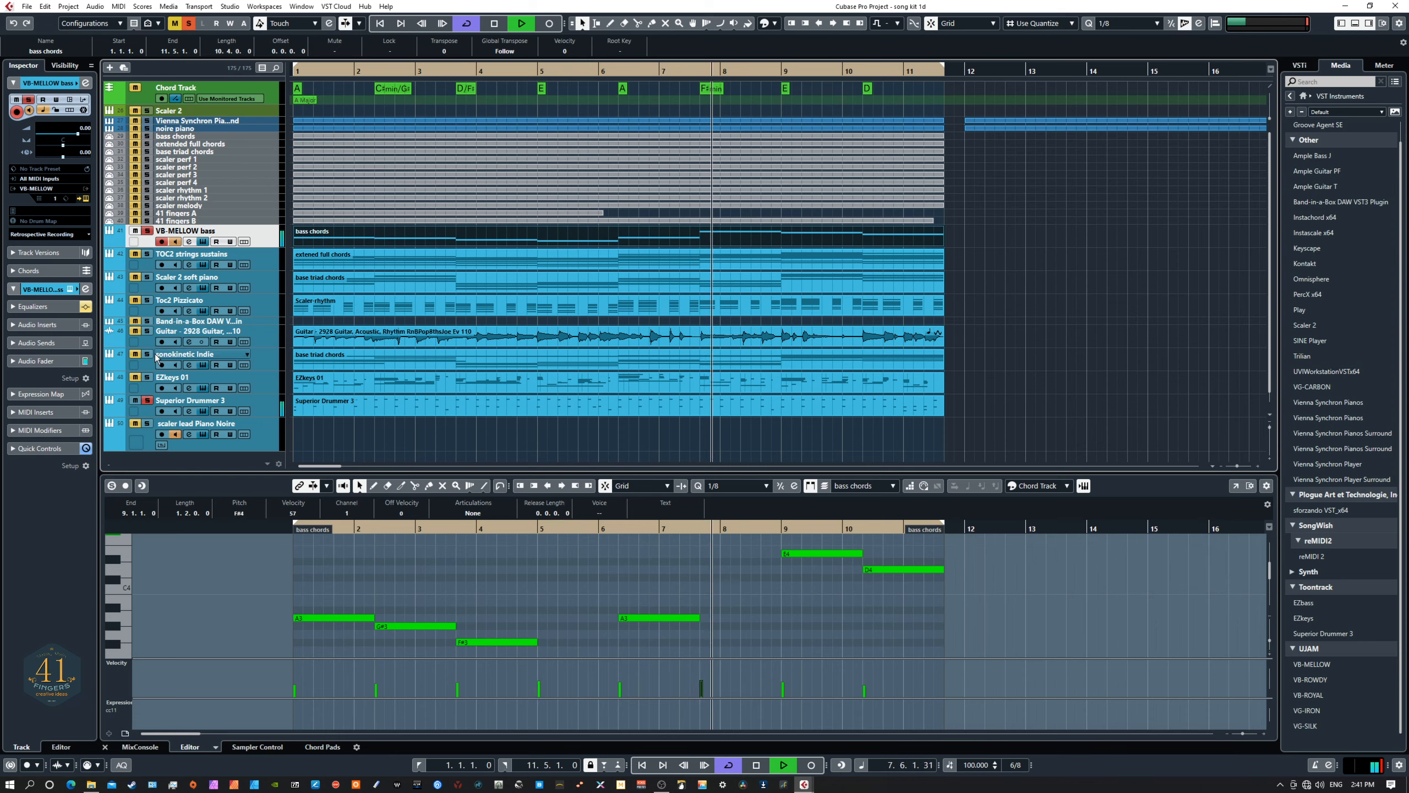
left_click(148, 277)
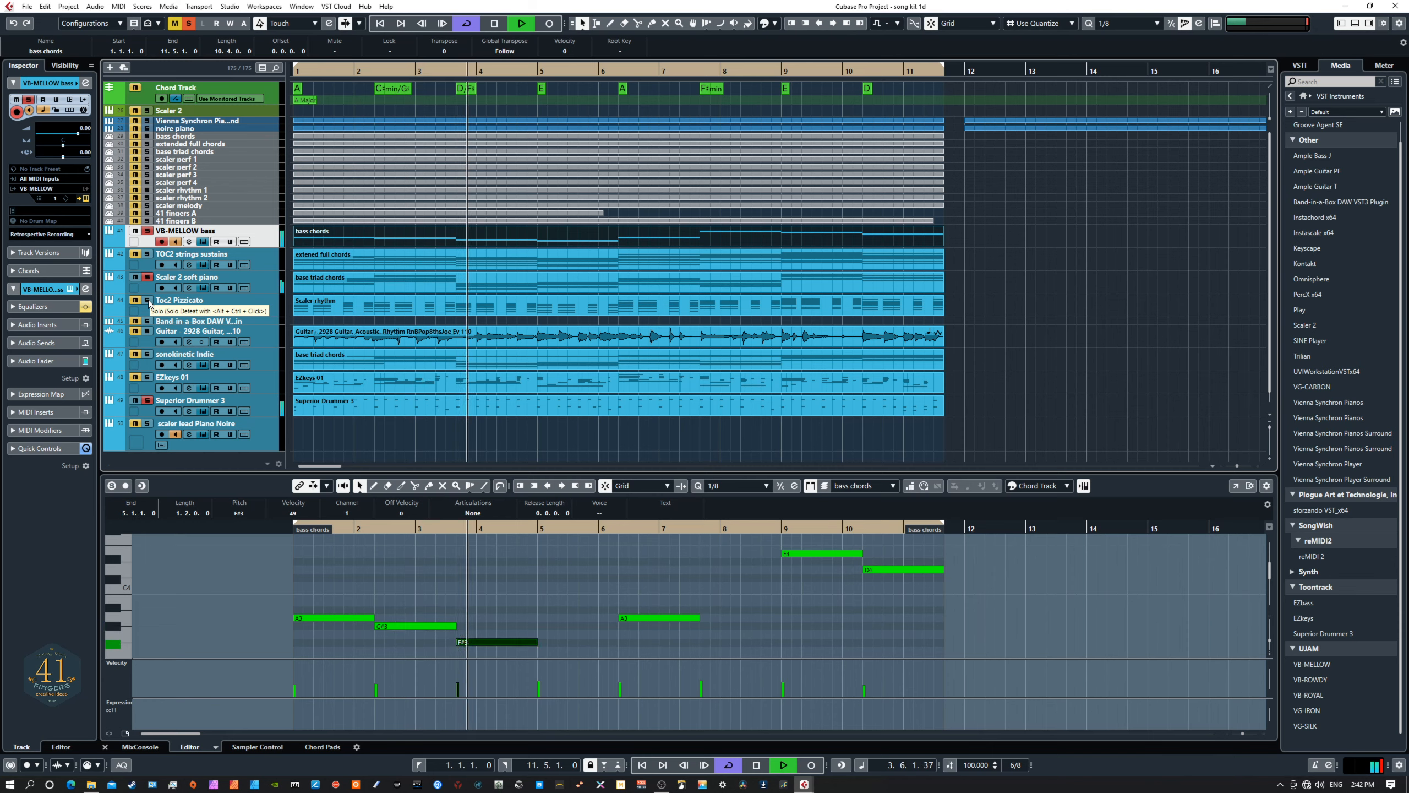
left_click(149, 303)
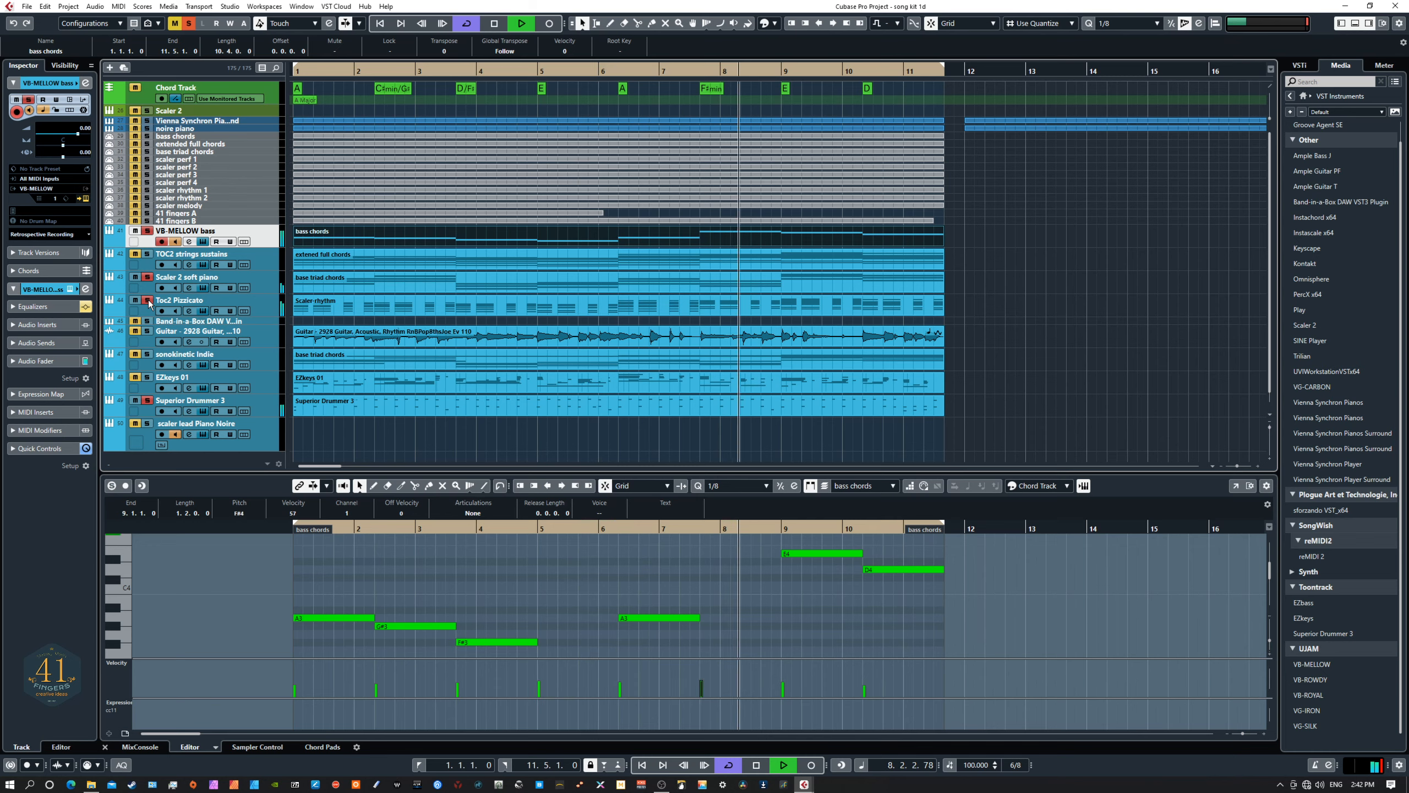
left_click(148, 255)
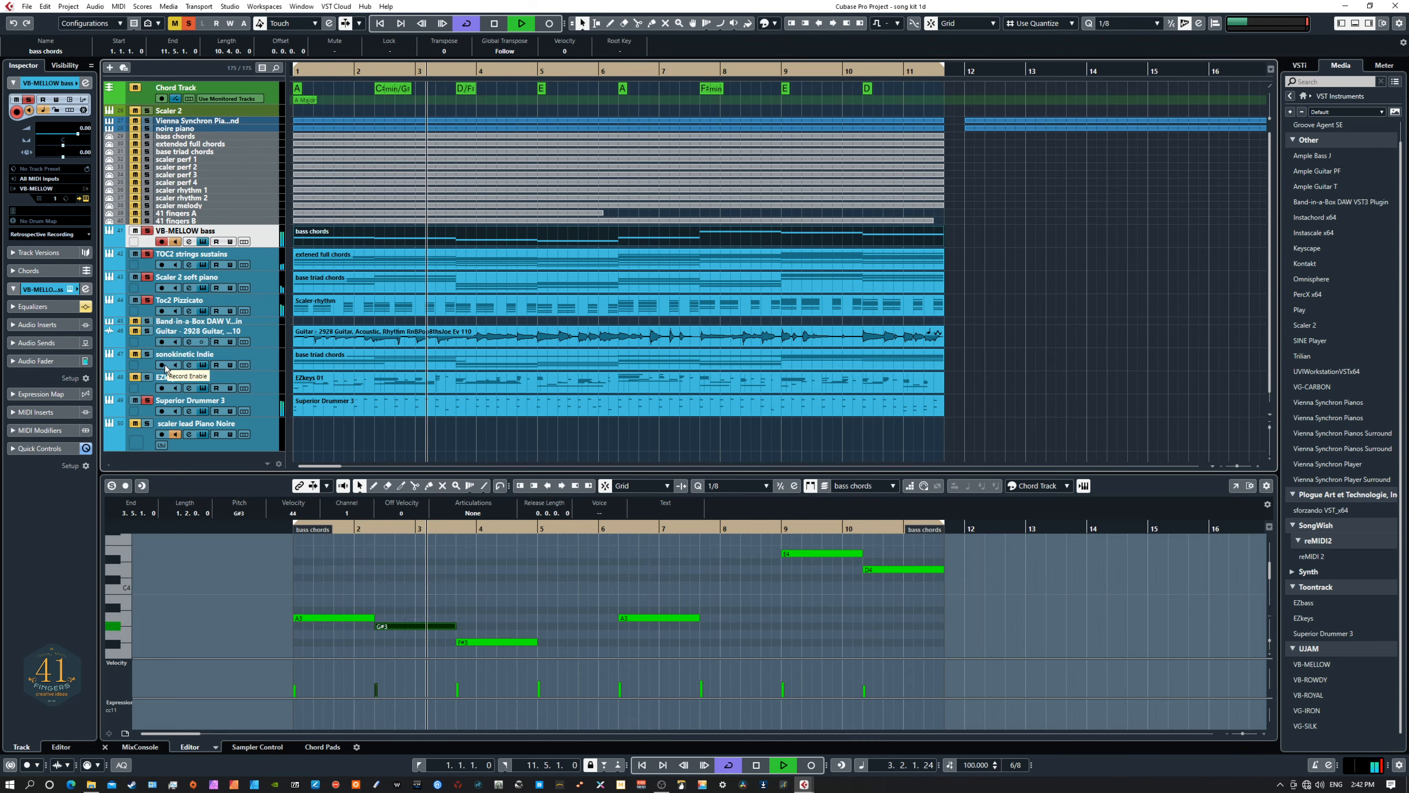
Solo the Guitar, EZkeys 01, sonokinetic Indie and scaler lead Piano Noire tracks as well while the song loops
left_click(148, 332)
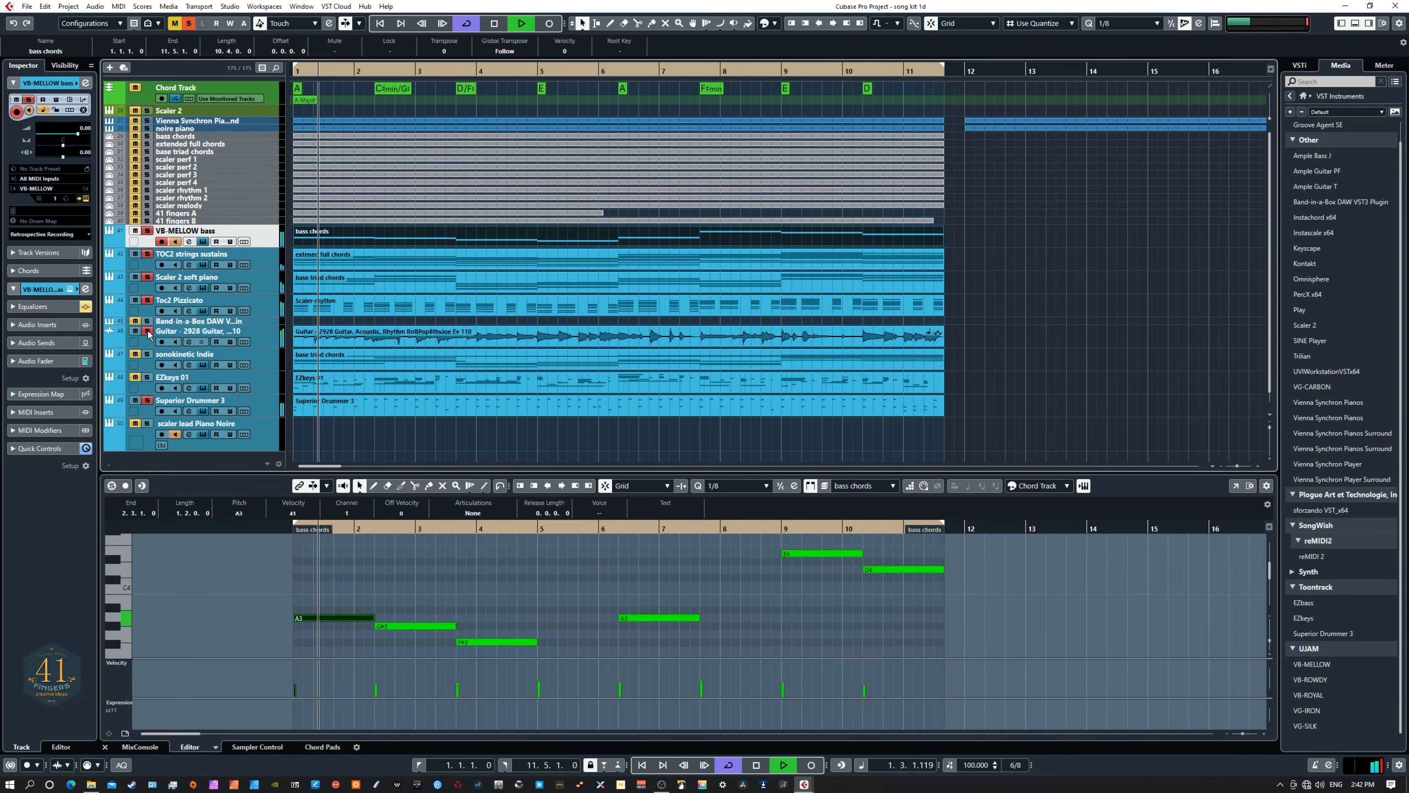
left_click(147, 377)
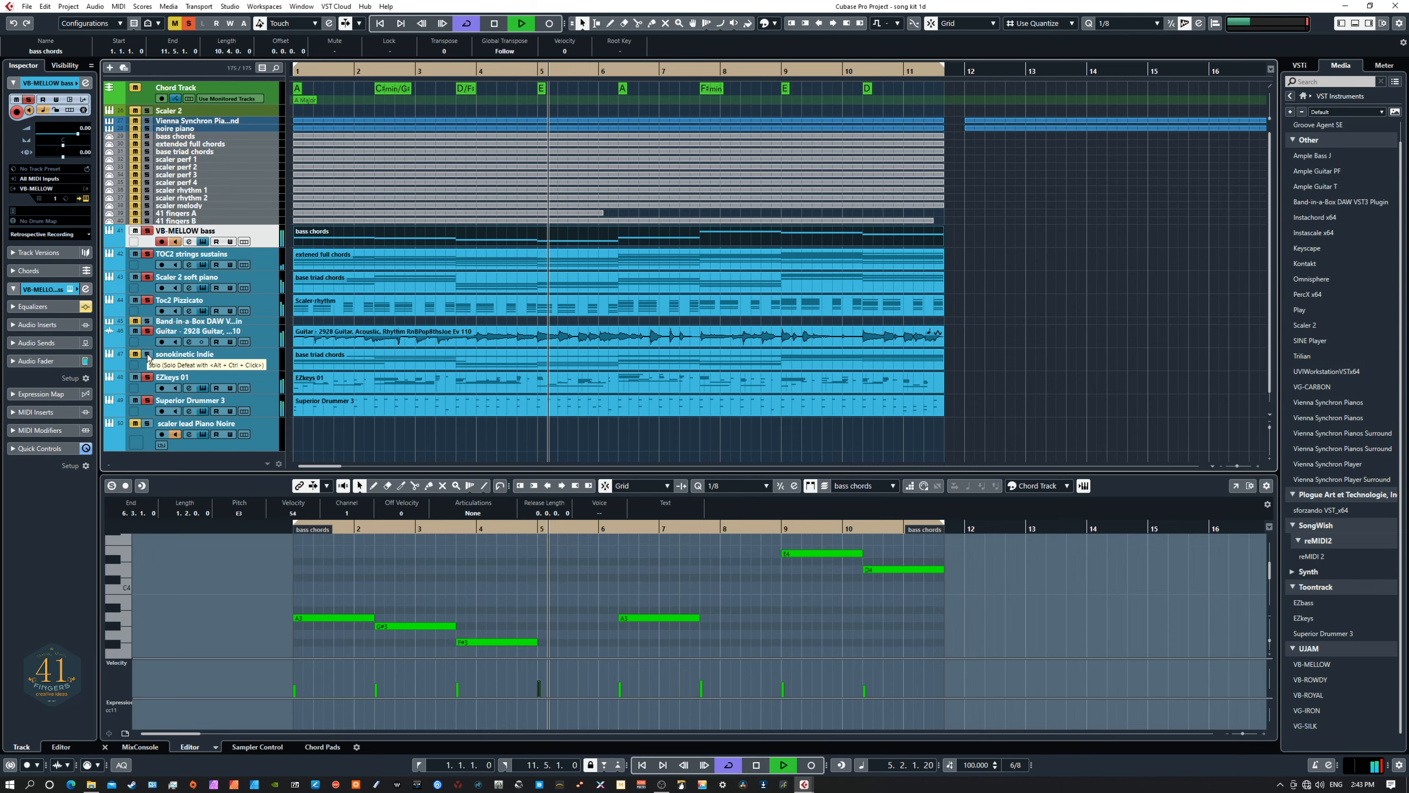
left_click(147, 355)
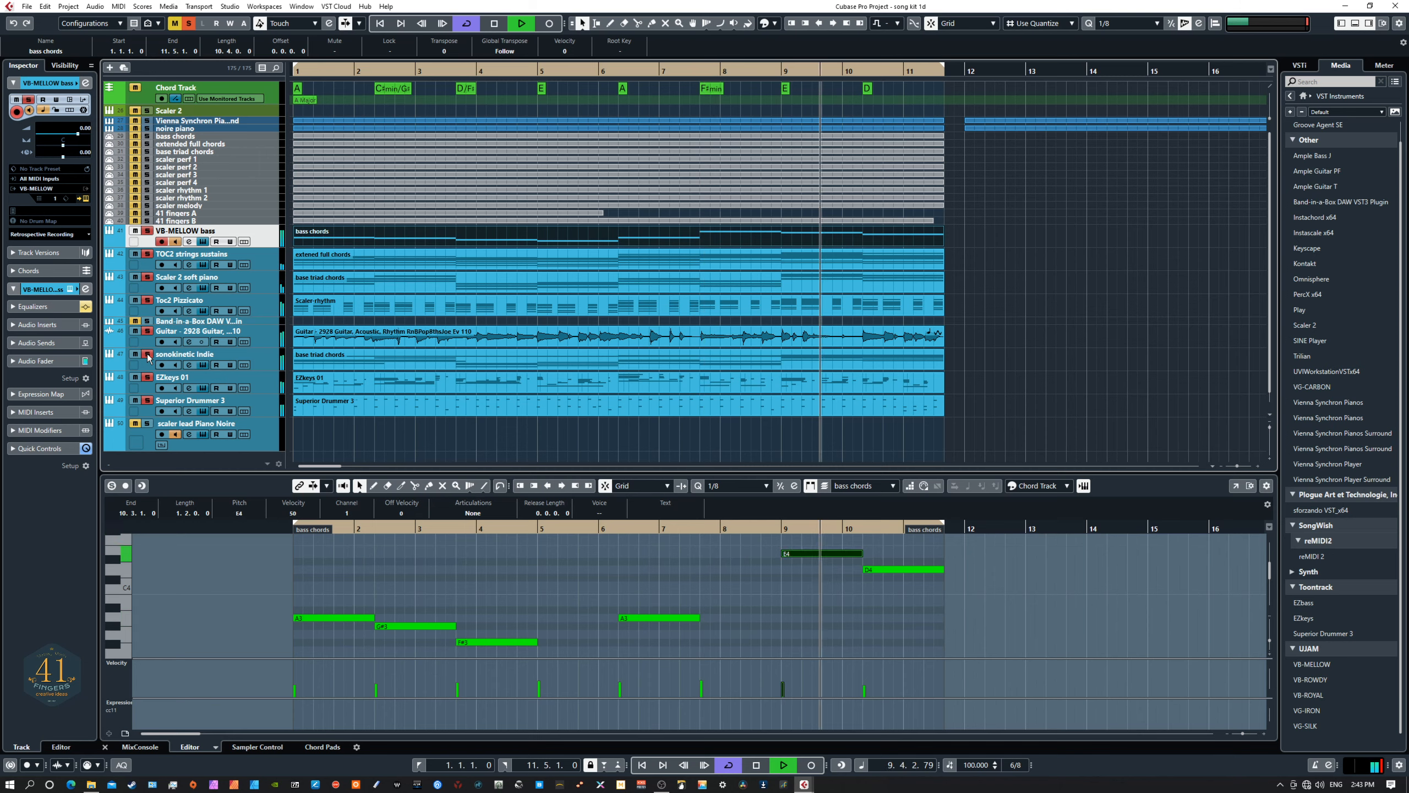
left_click(148, 423)
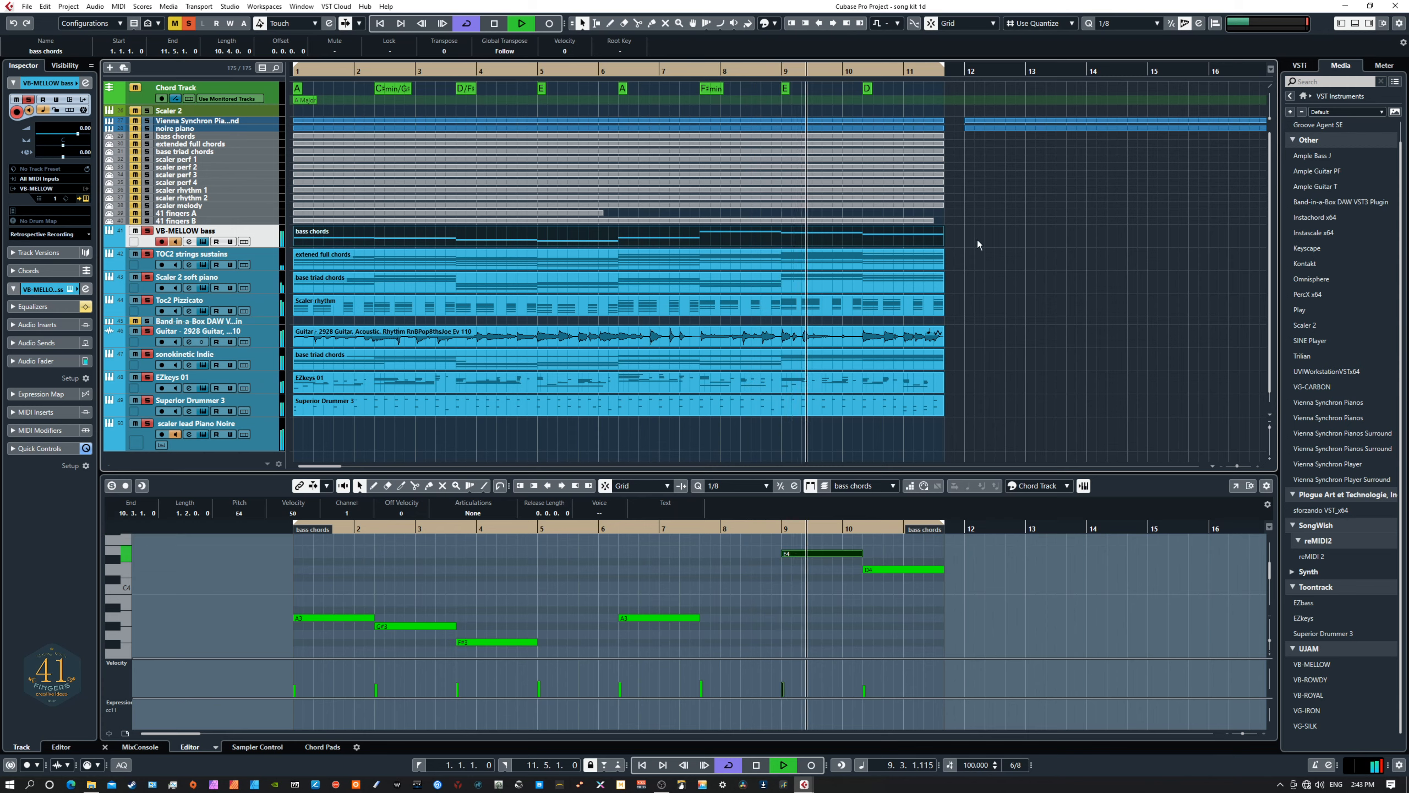
left_click_drag(946, 71, 964, 71)
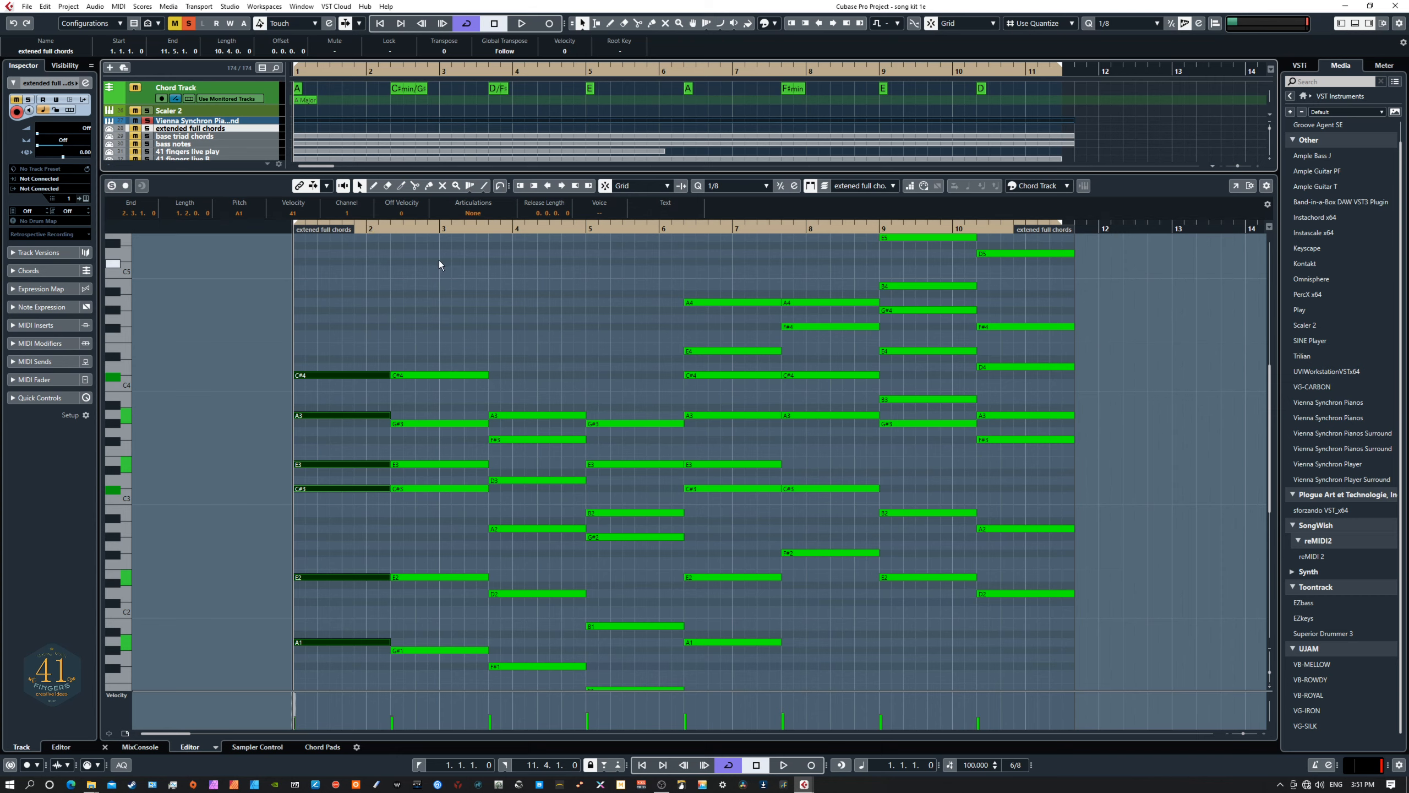
Highlight the first two chords of the extended full chords part and play the whole part through
left_click_drag(341, 330, 347, 666)
left_click_drag(438, 342, 442, 679)
key("space")
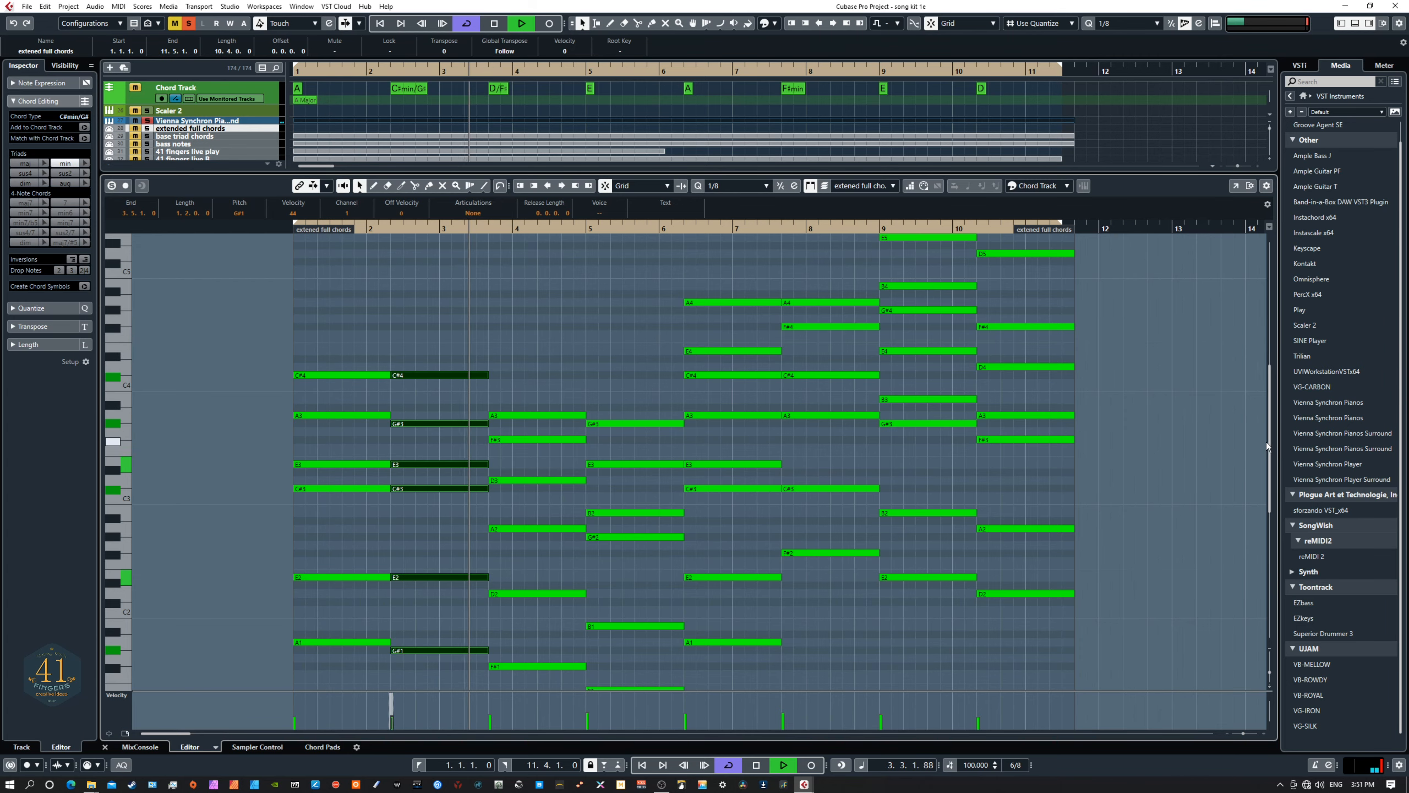
mouse_move(1271, 436)
left_mouse_down()
mouse_move(1267, 420)
mouse_move(1263, 465)
mouse_move(1255, 427)
left_mouse_up()
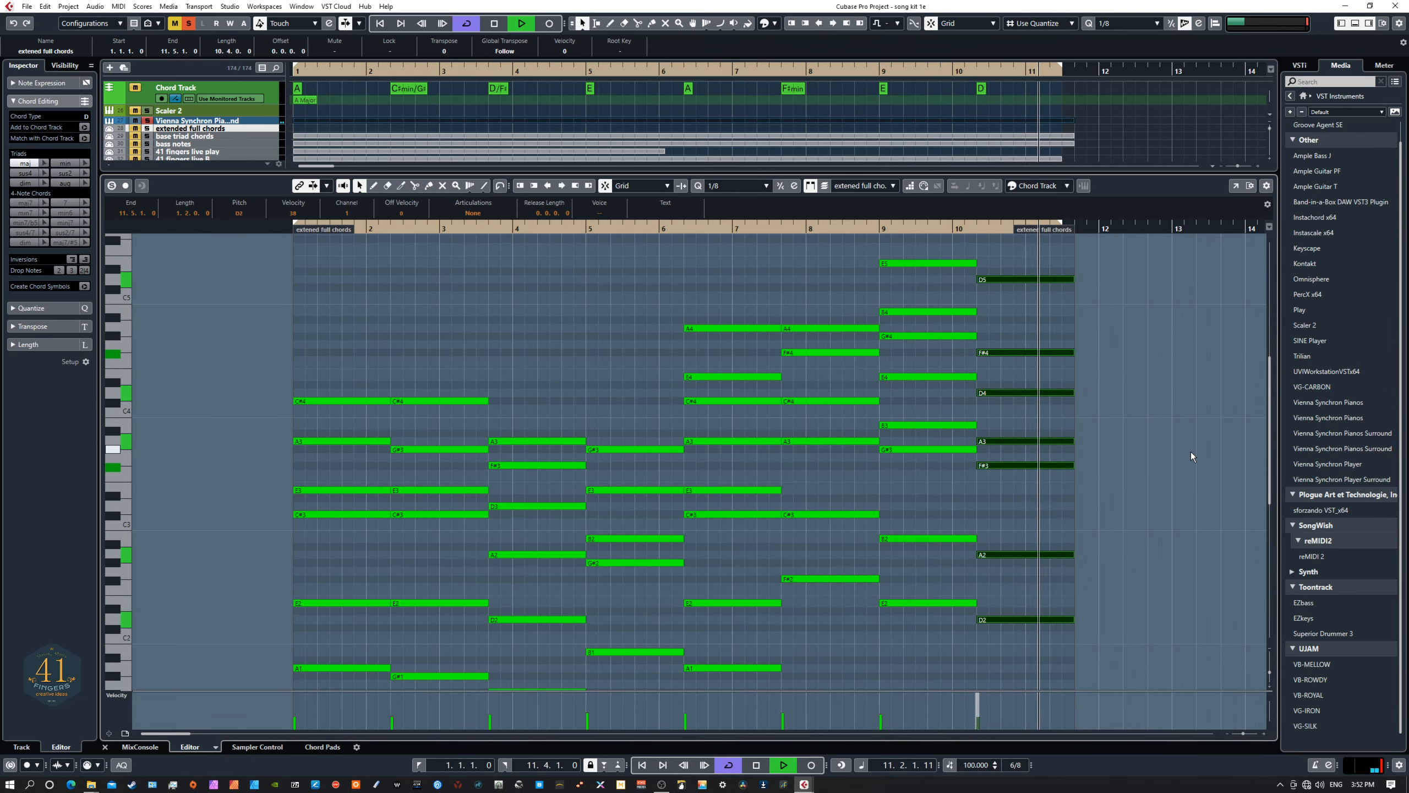
key("space")
Point out the lowest bass notes of the extended full chords by selecting them along the progression
scroll(603, 412, "down", 8)
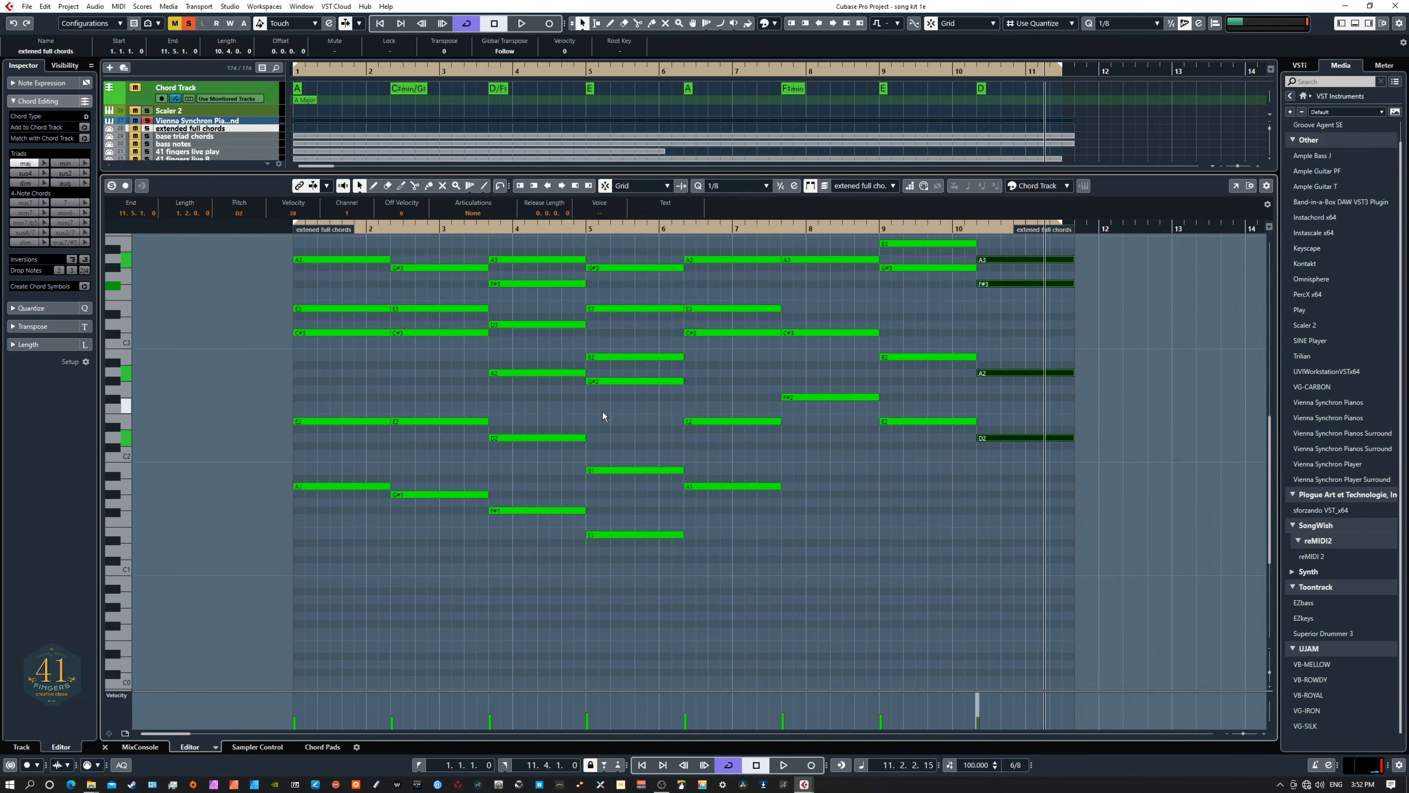
scroll(826, 530, "up", 3)
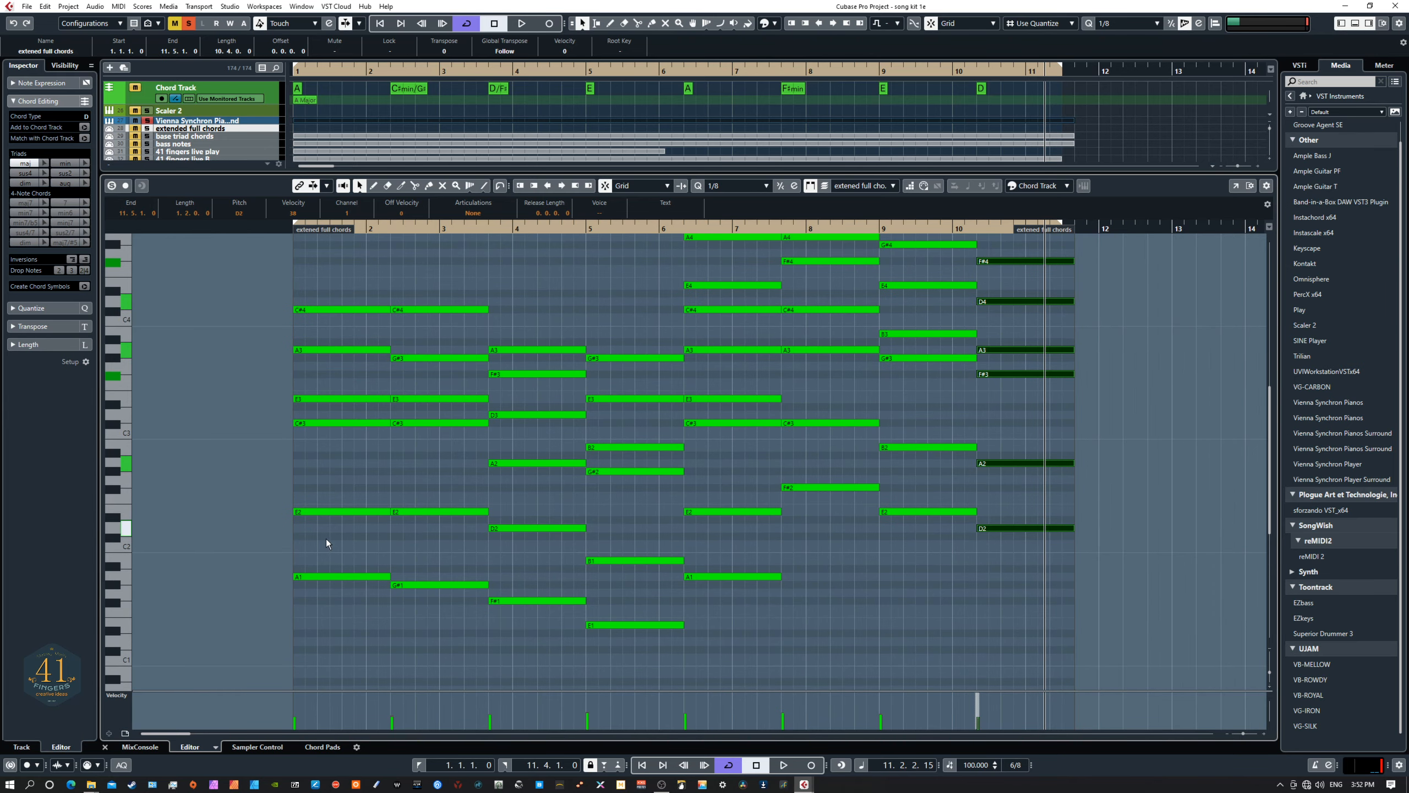
left_click_drag(275, 548, 506, 630)
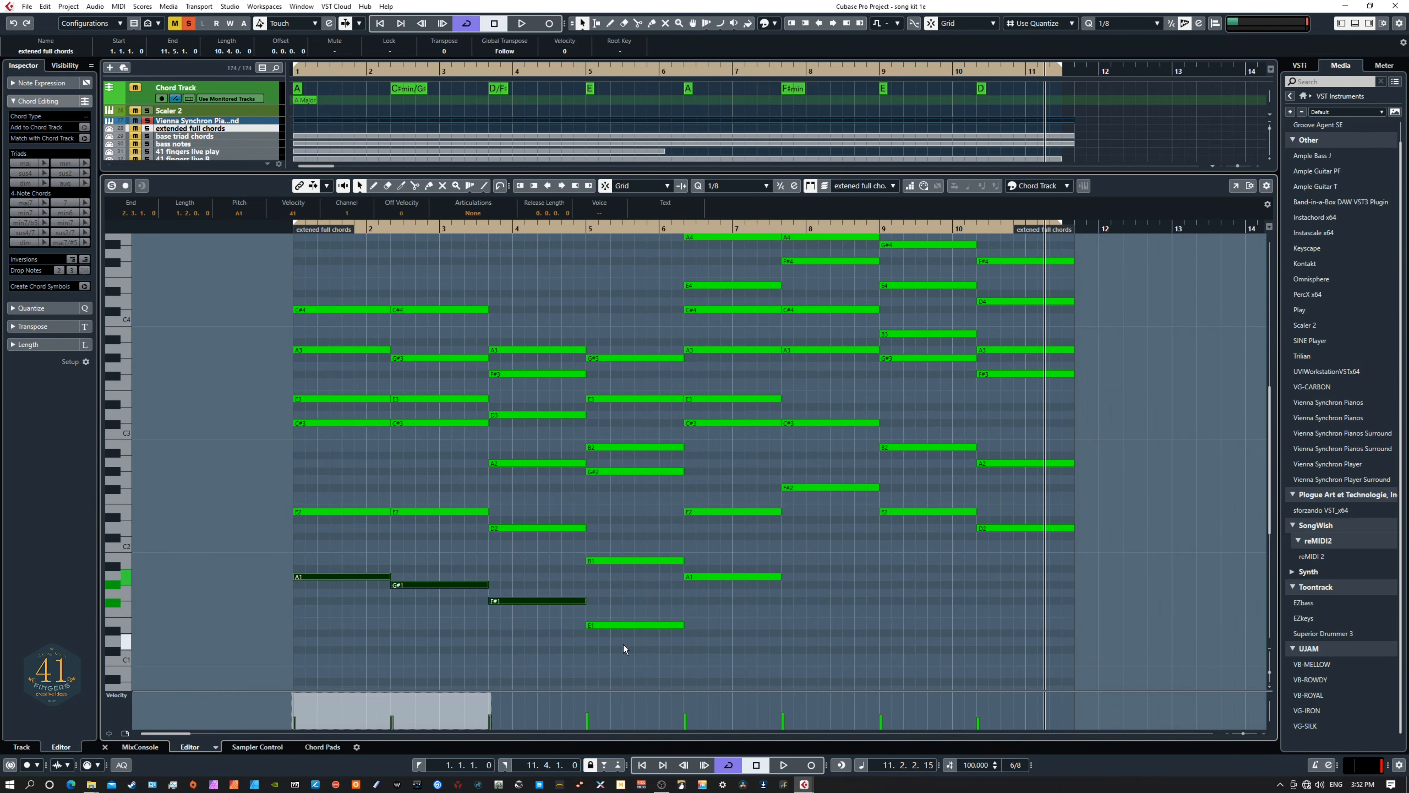
left_click(602, 604)
left_click(738, 577)
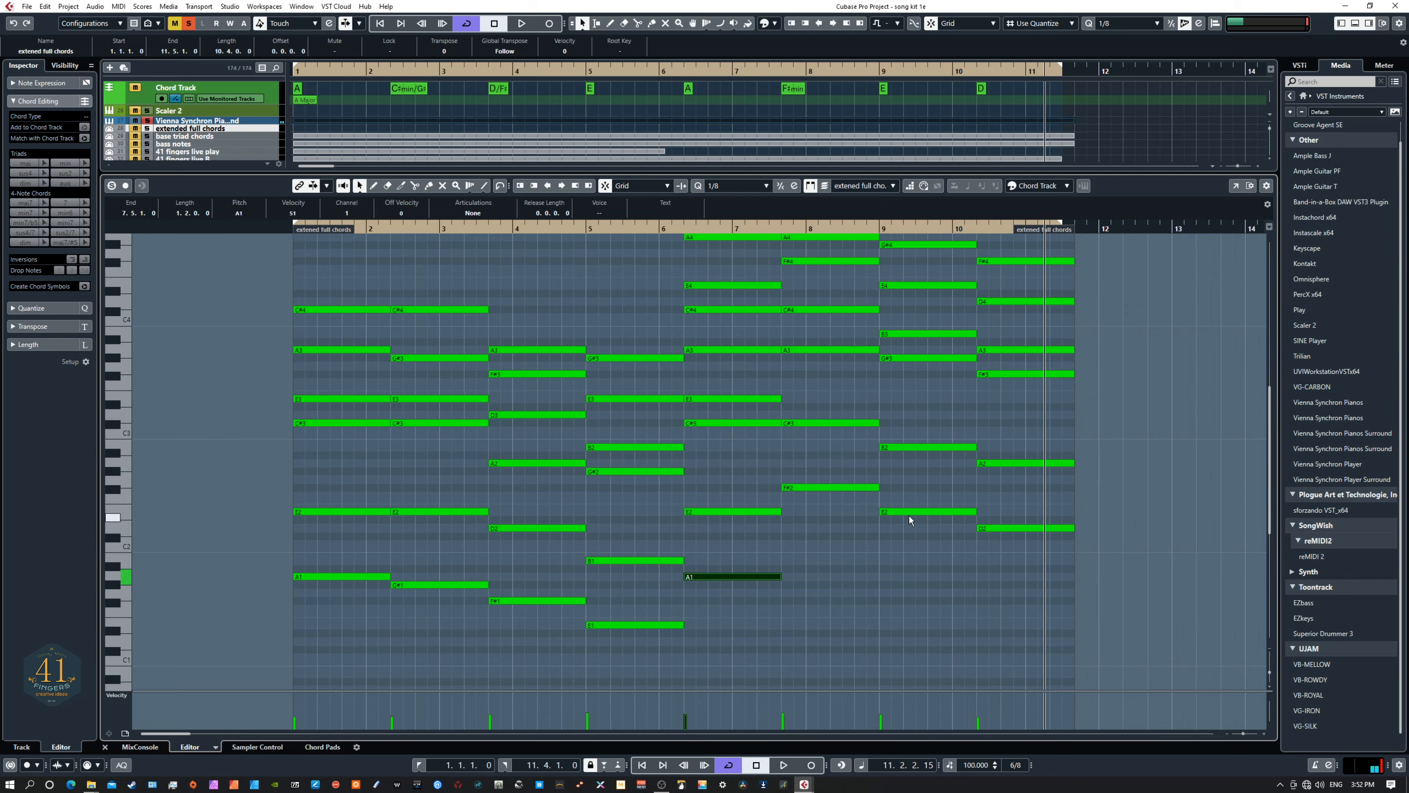
left_click_drag(910, 491, 1005, 549)
left_click(879, 590)
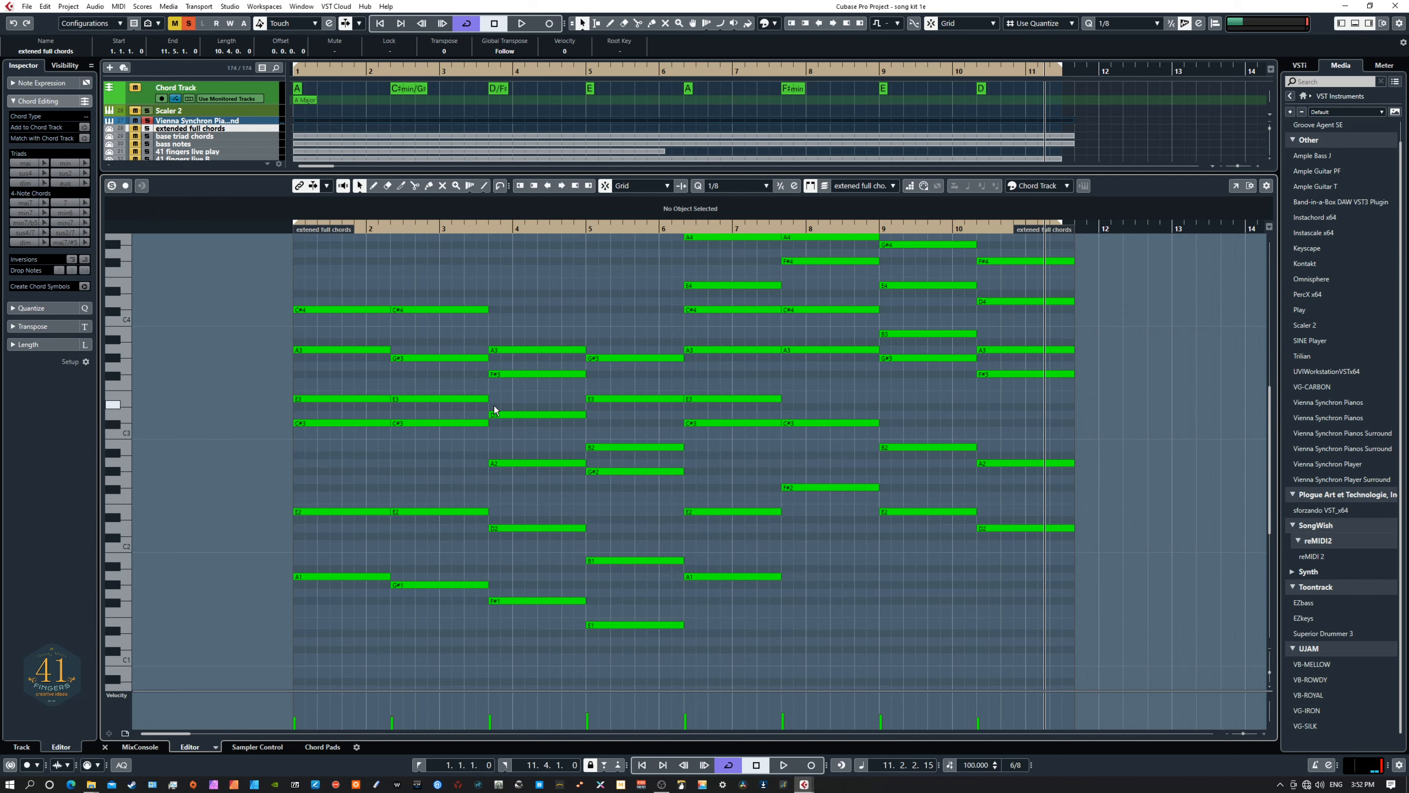
Highlight the upper notes of the first and second extended chords, leaving out their bass notes
left_click_drag(289, 303, 340, 434)
left_click_drag(438, 281, 481, 439)
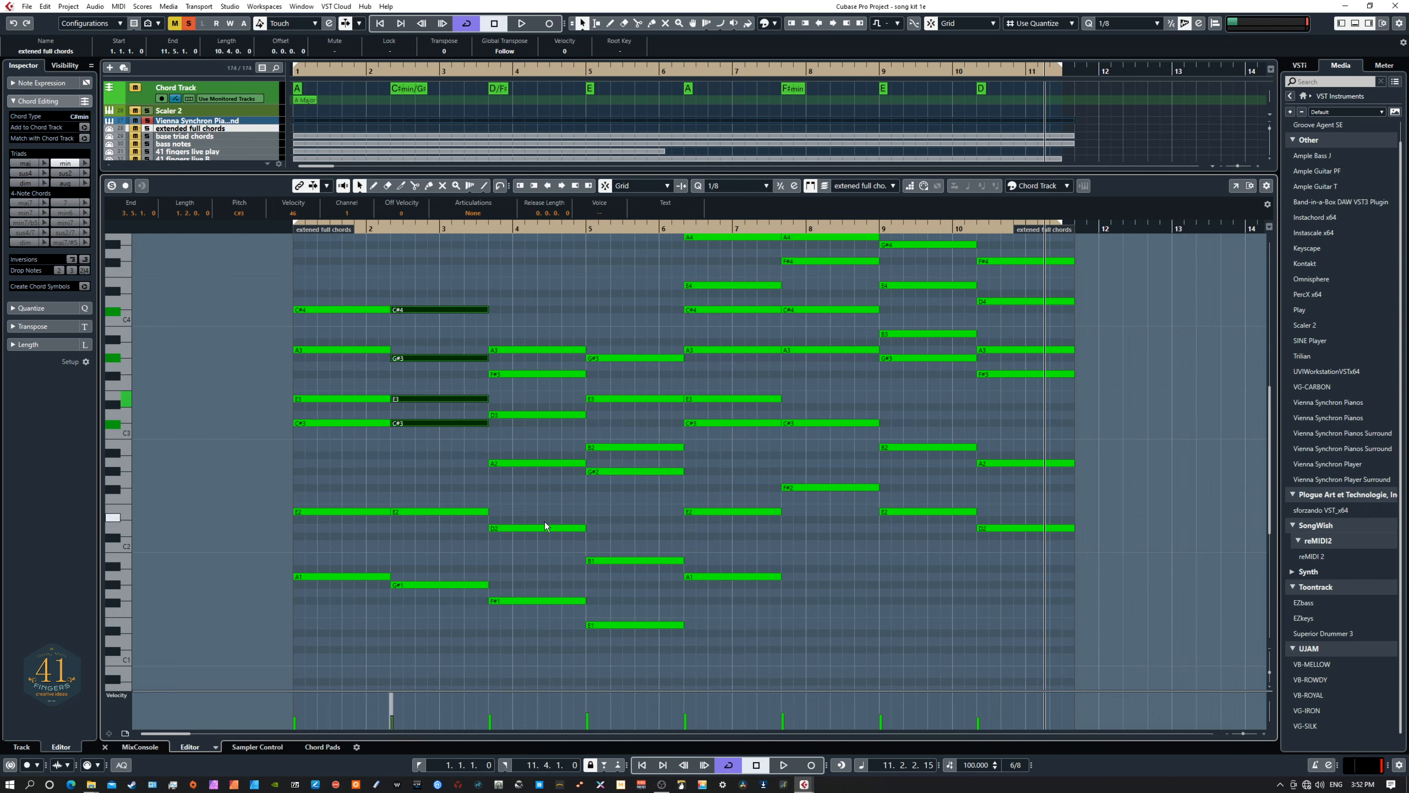
left_click(280, 386)
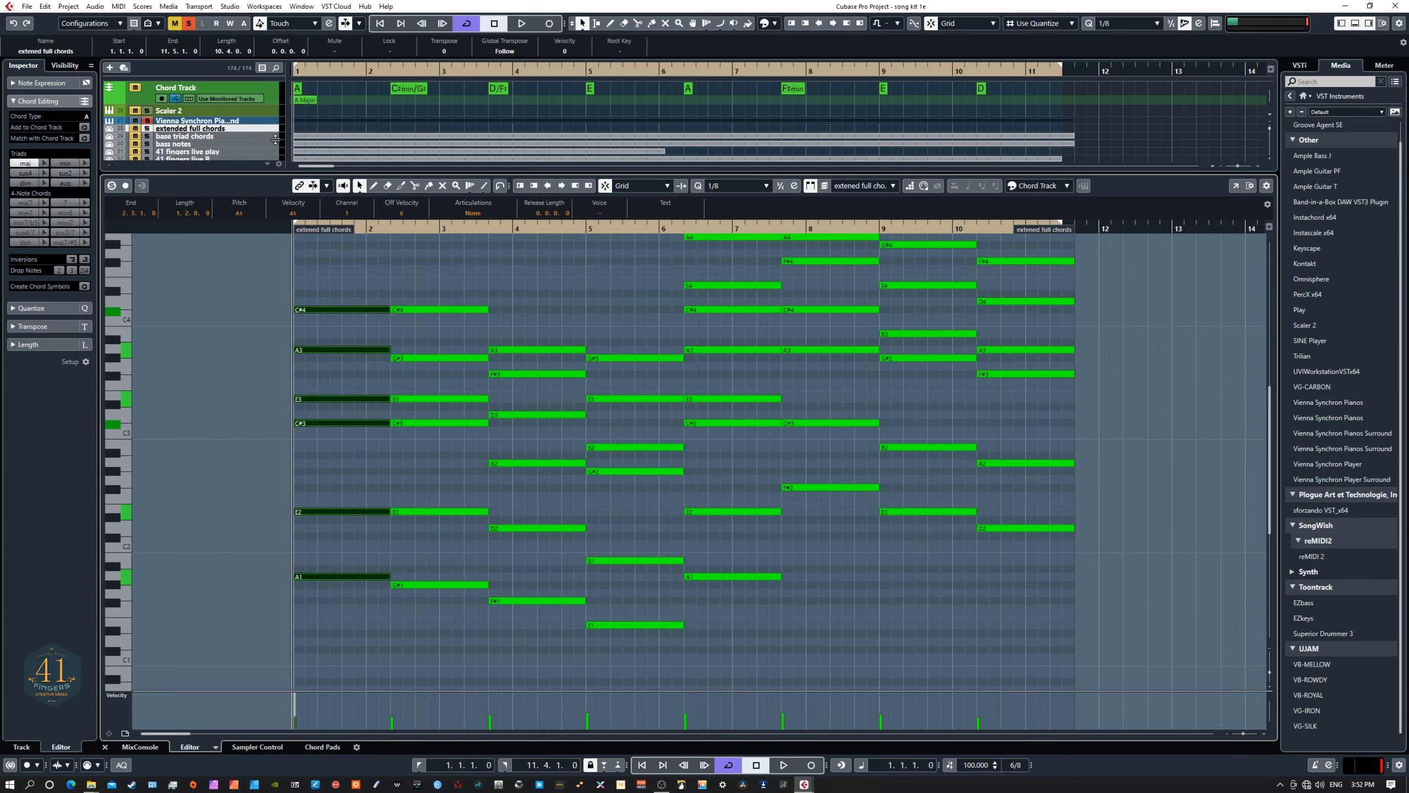
Place the base triad chords part on the Vienna Synchron piano track and compare it with the extended full chords in playback
left_click(318, 119)
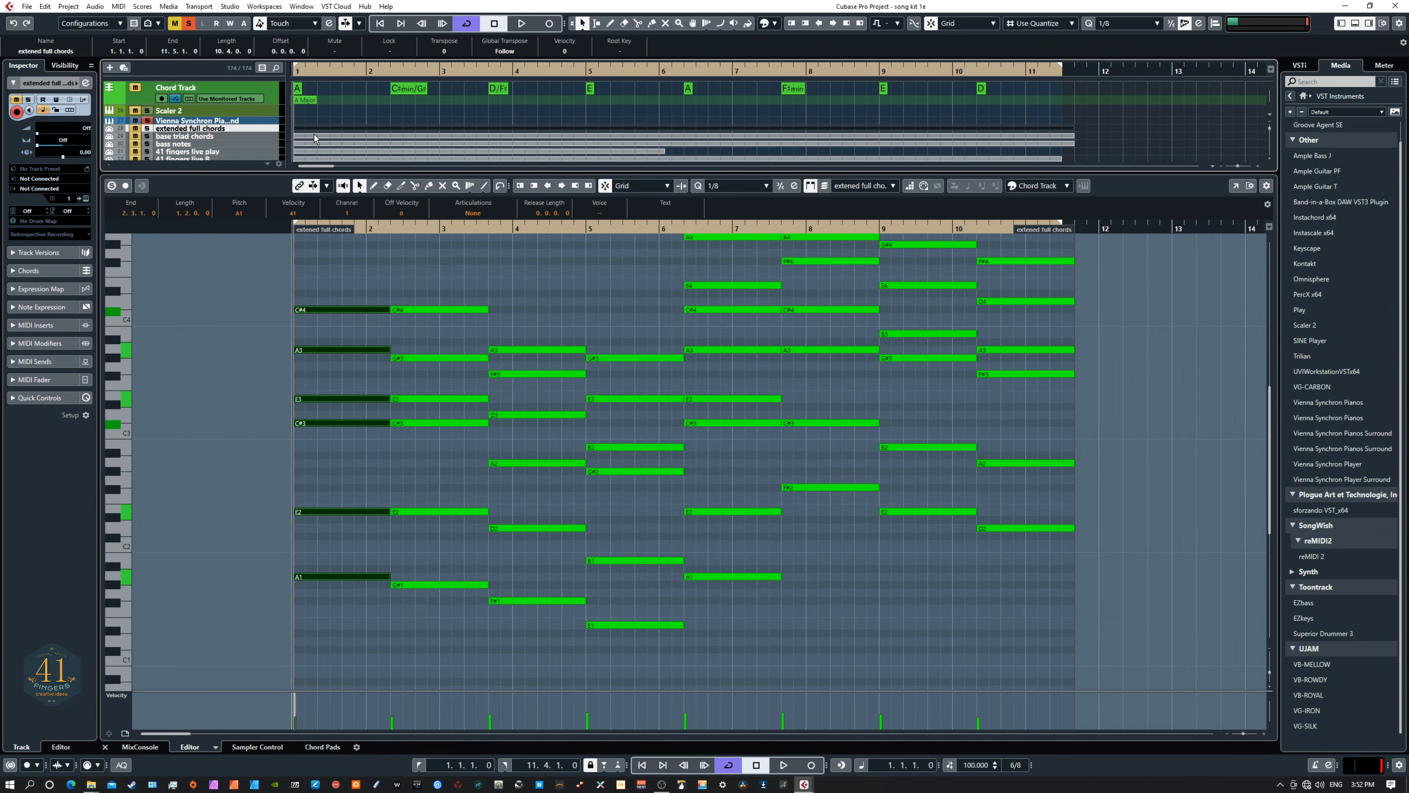
left_click_drag(314, 134, 320, 121)
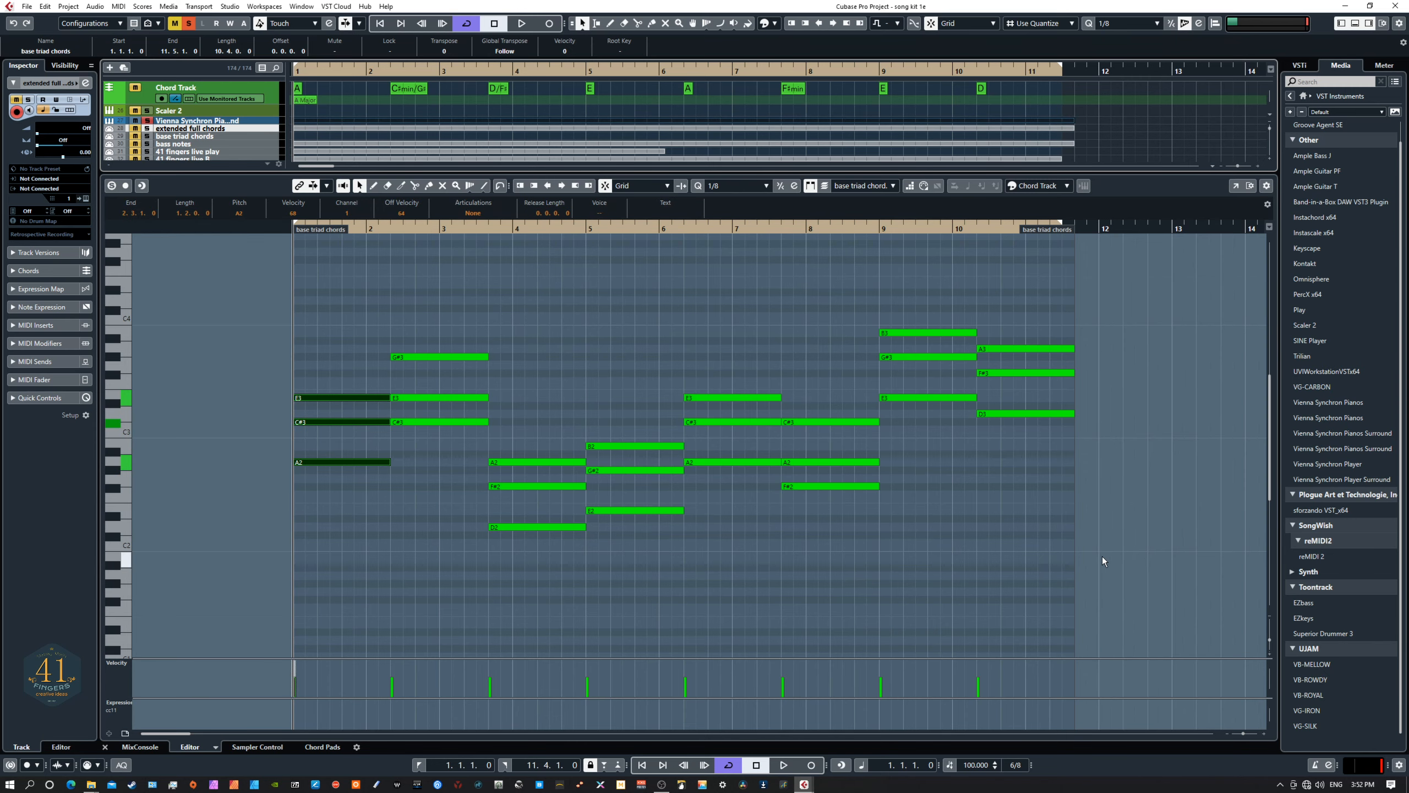
key("space")
key("Down")
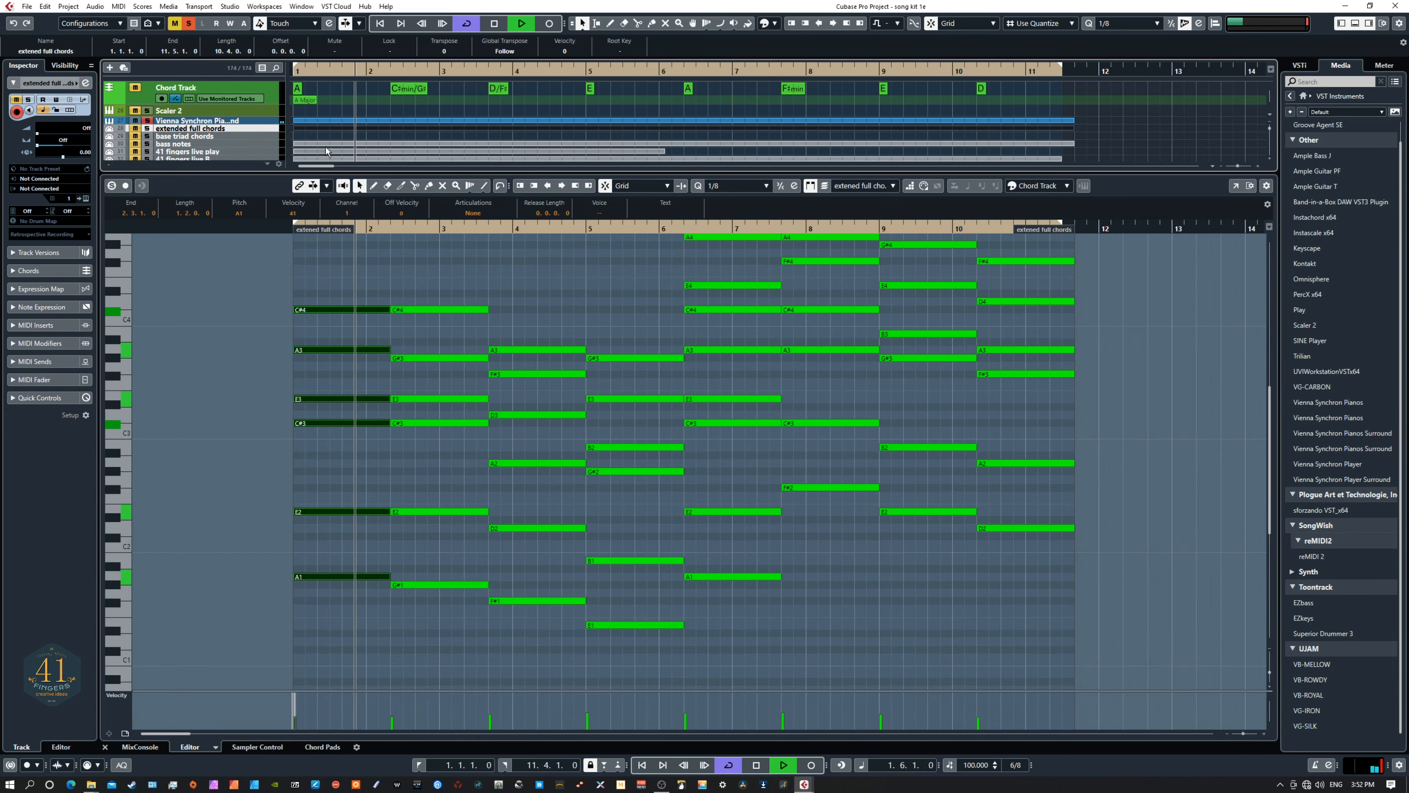
left_click(262, 120)
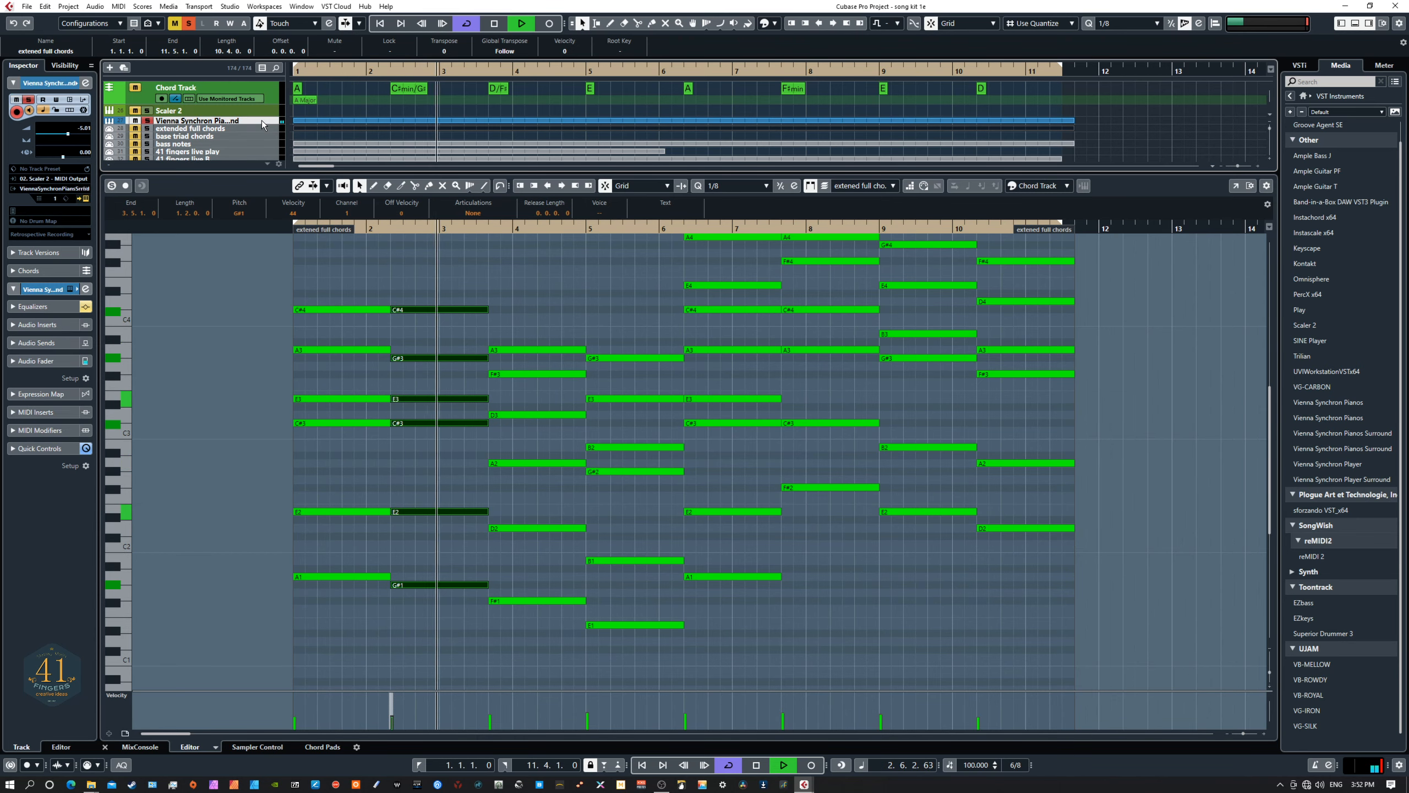
key("Down")
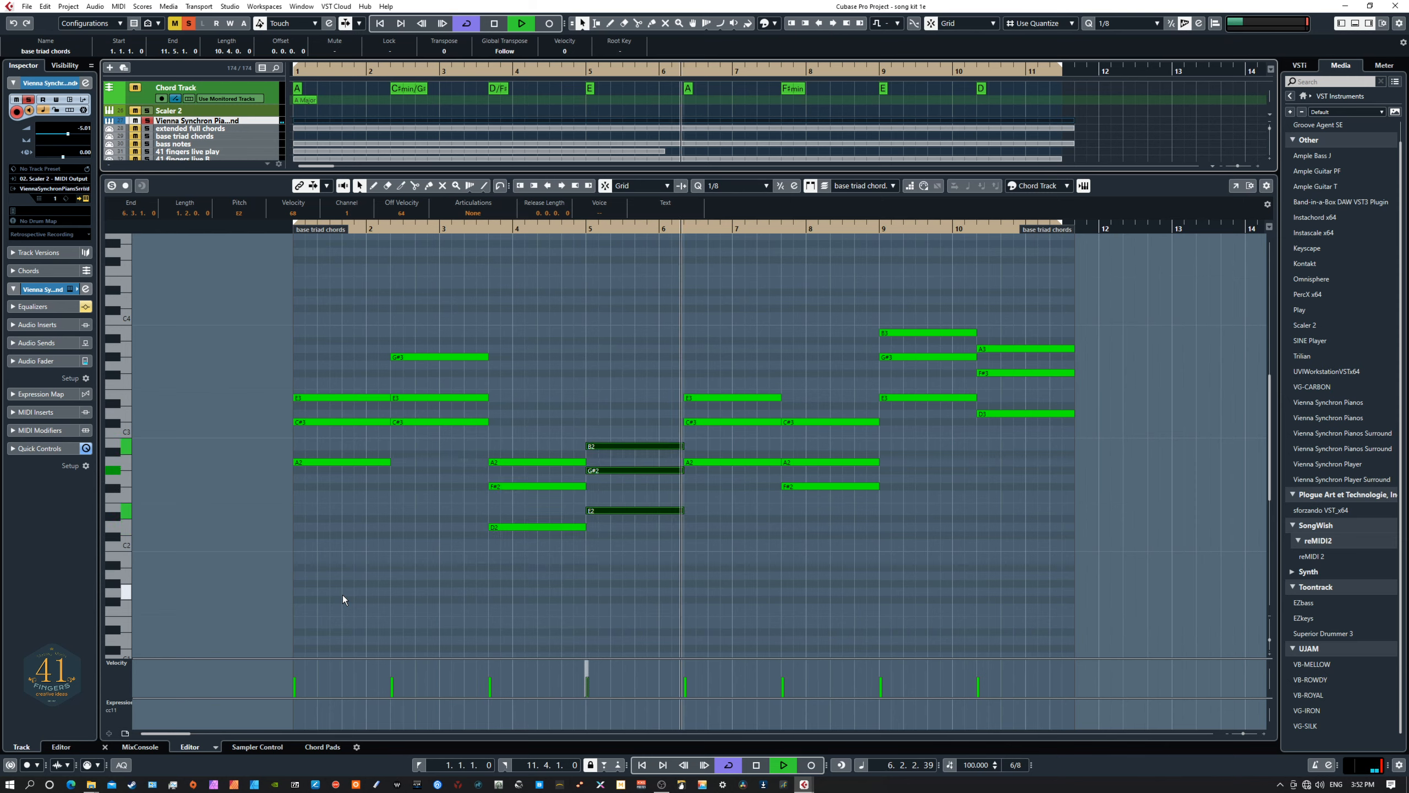
key("space")
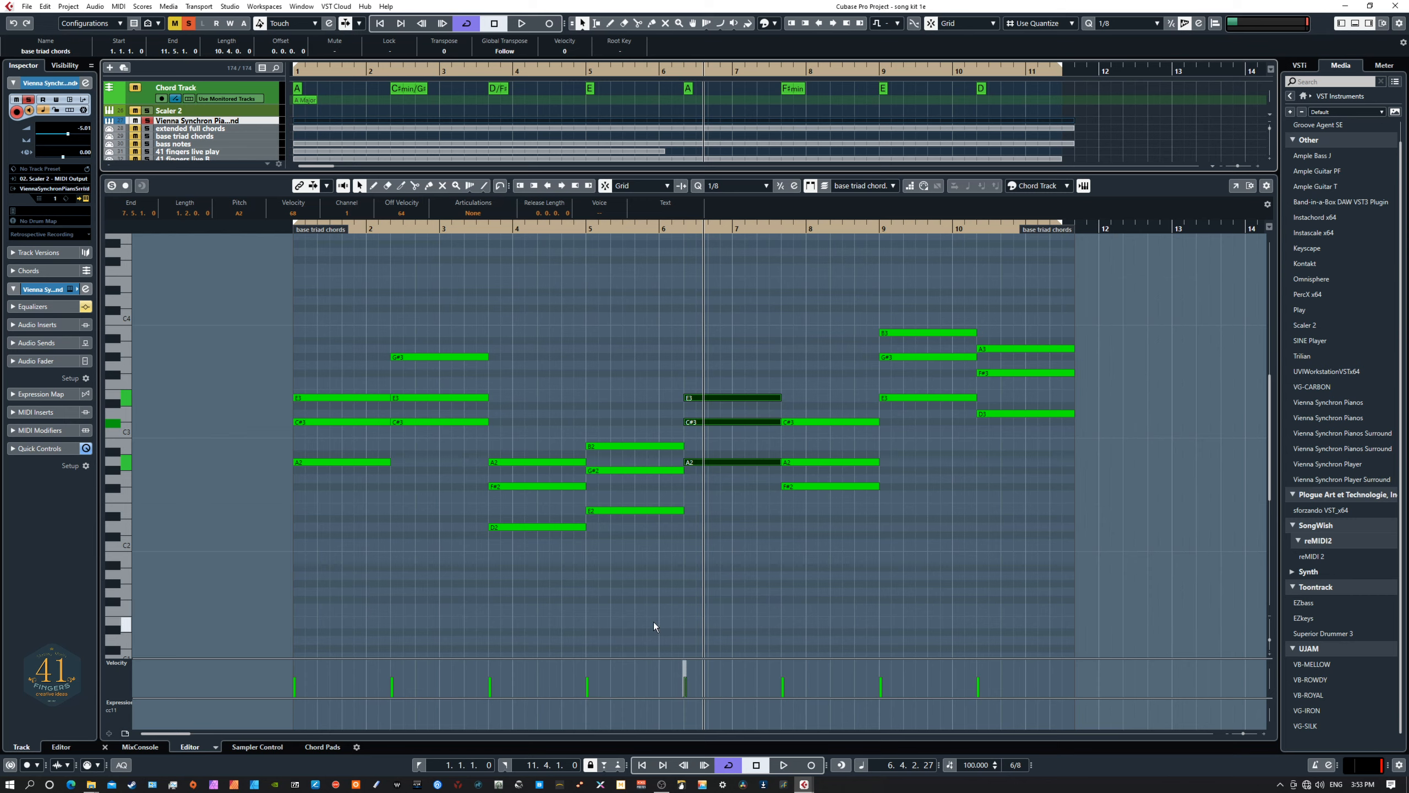
Highlight the first and second three-note chords of the base triad chords part
left_click_drag(334, 347, 361, 484)
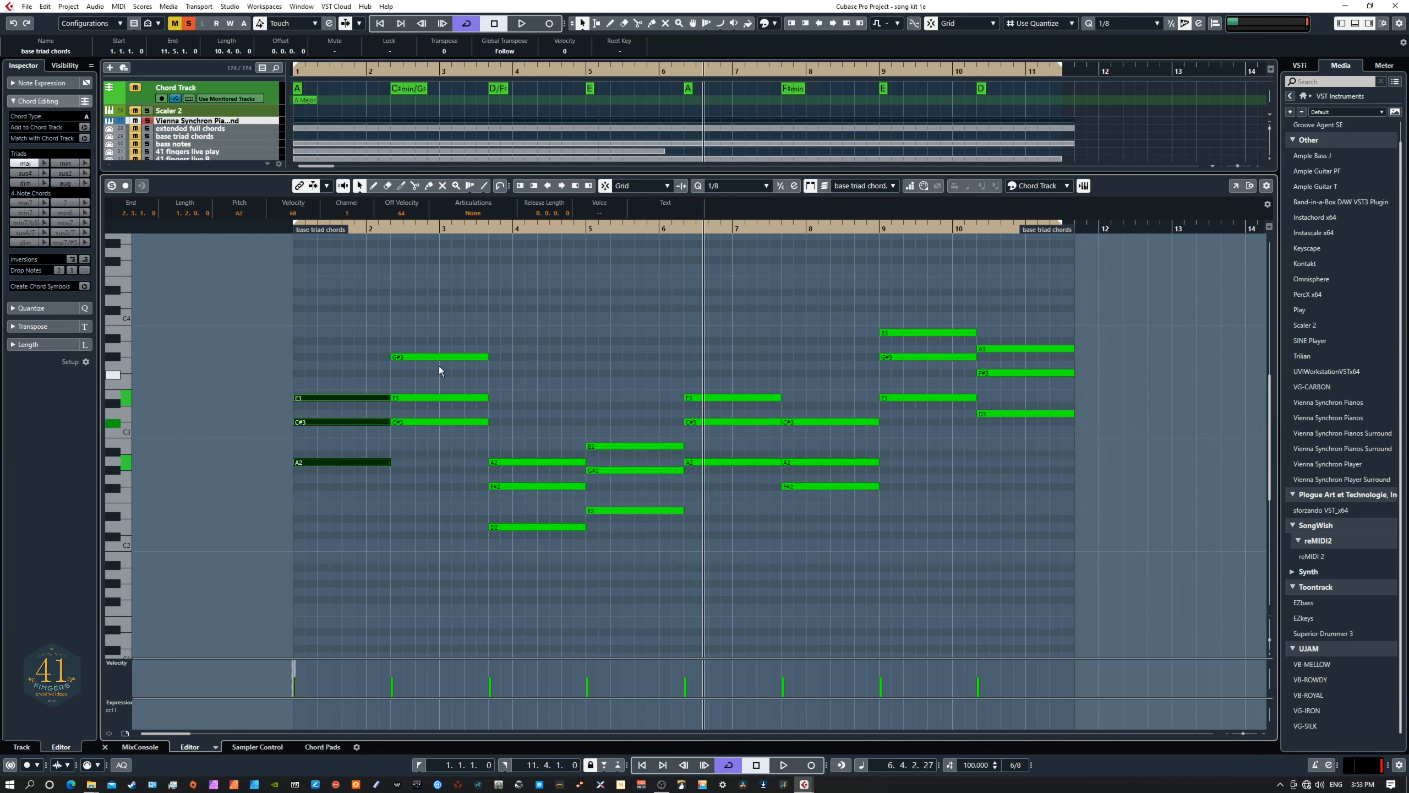
left_click(419, 341)
left_click_drag(418, 340, 445, 487)
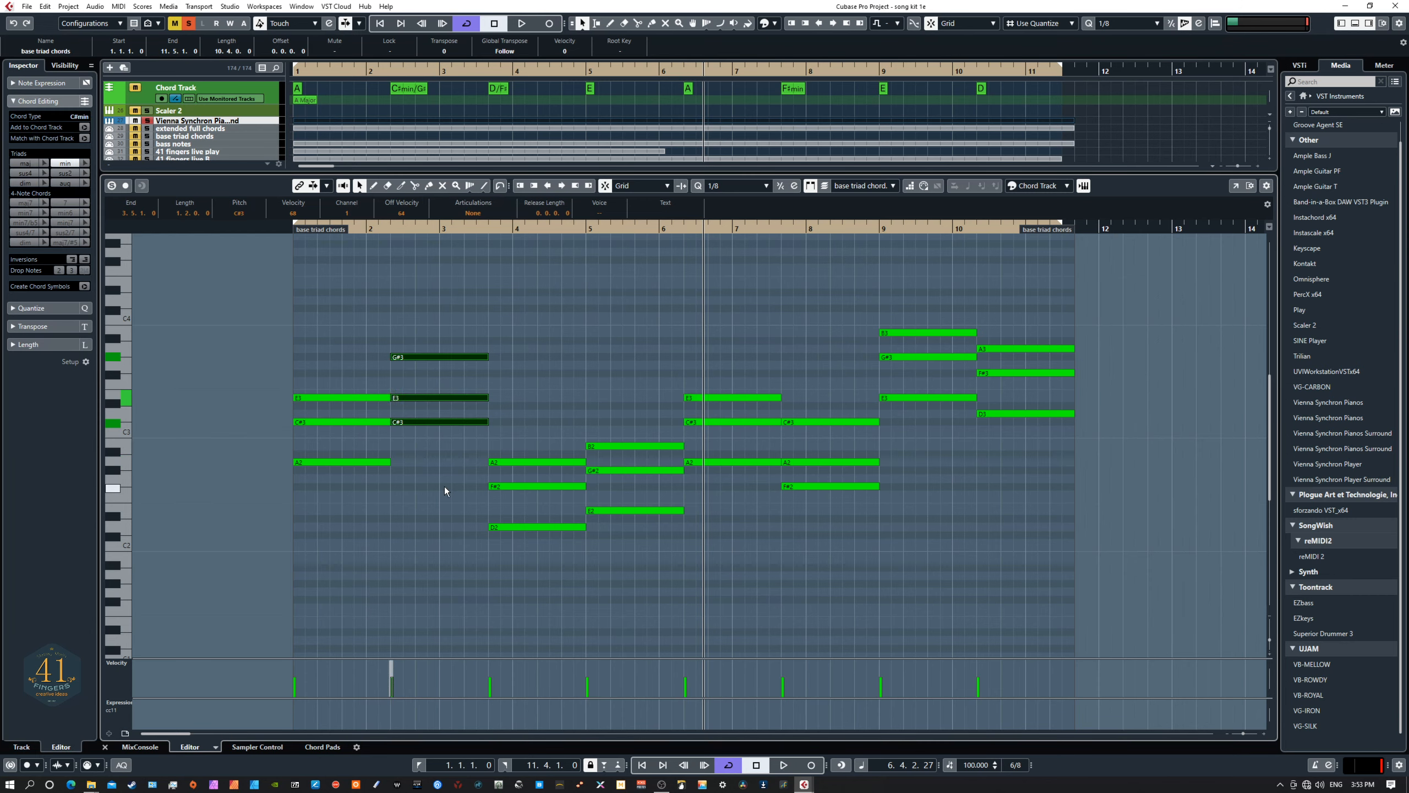
Return the base triad chords part to its own track and move the bass chords part onto the Vienna Synchron piano track
left_click(315, 125)
left_click(315, 136)
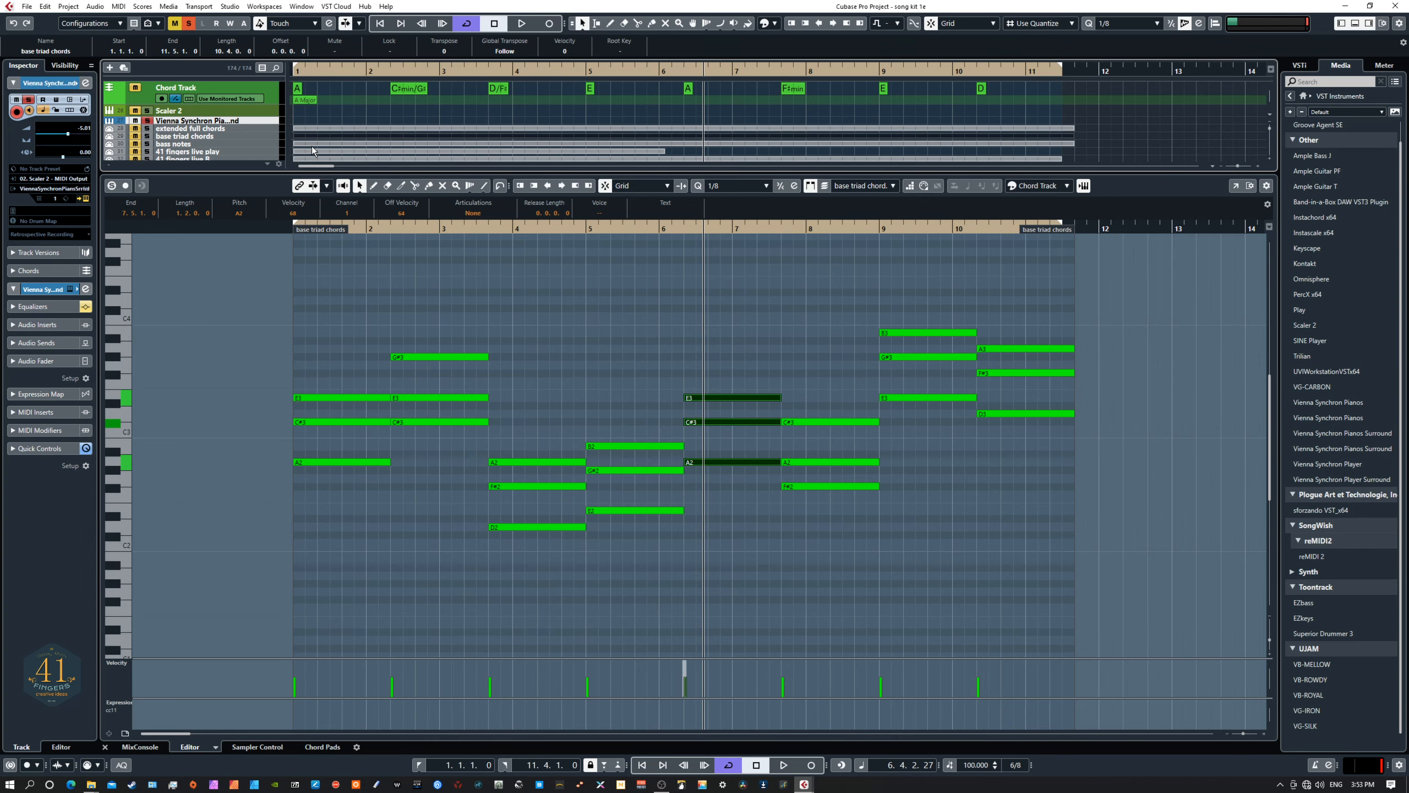
left_click(310, 145)
left_click_drag(311, 142, 313, 124)
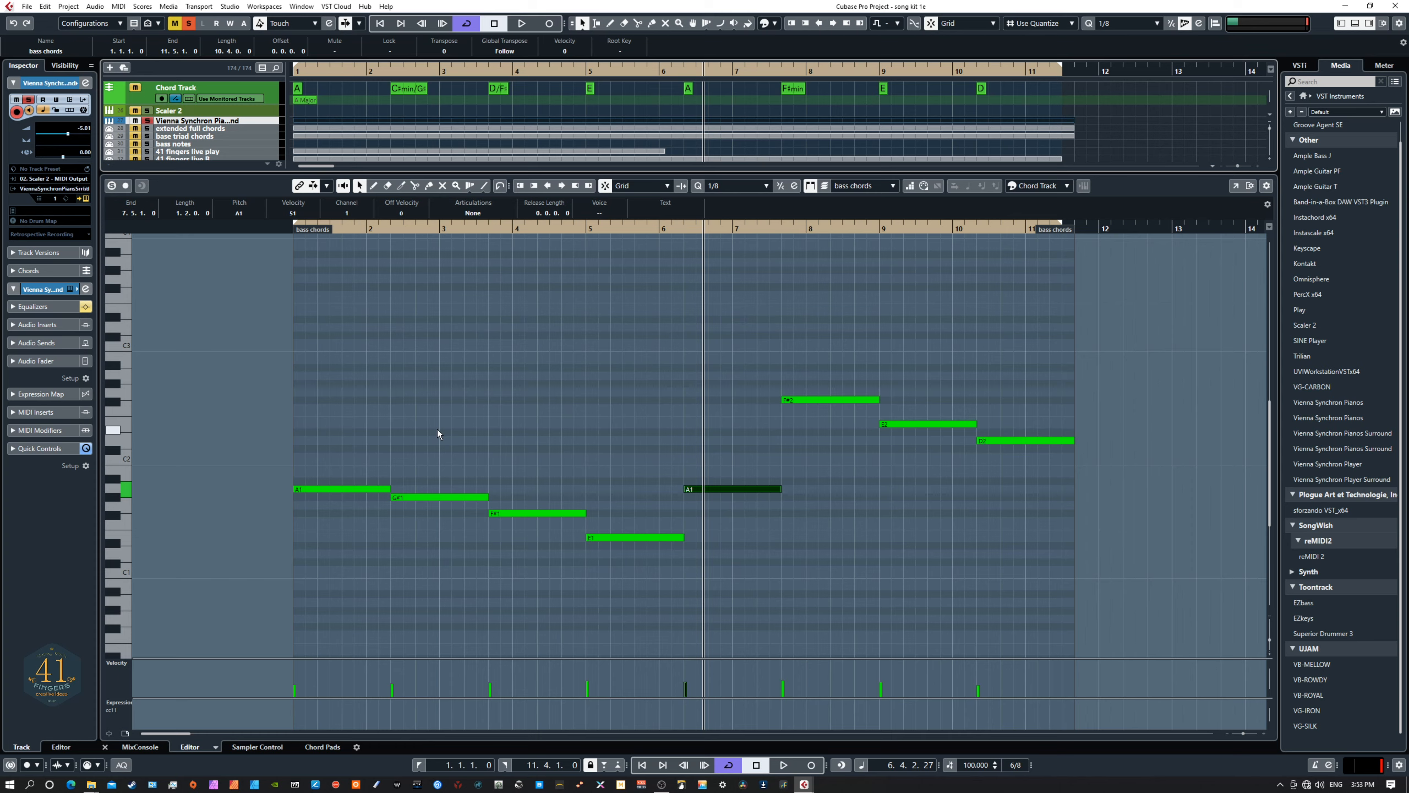
Select all notes of the bass chords part and play the bass line
left_click_drag(234, 324, 1103, 588)
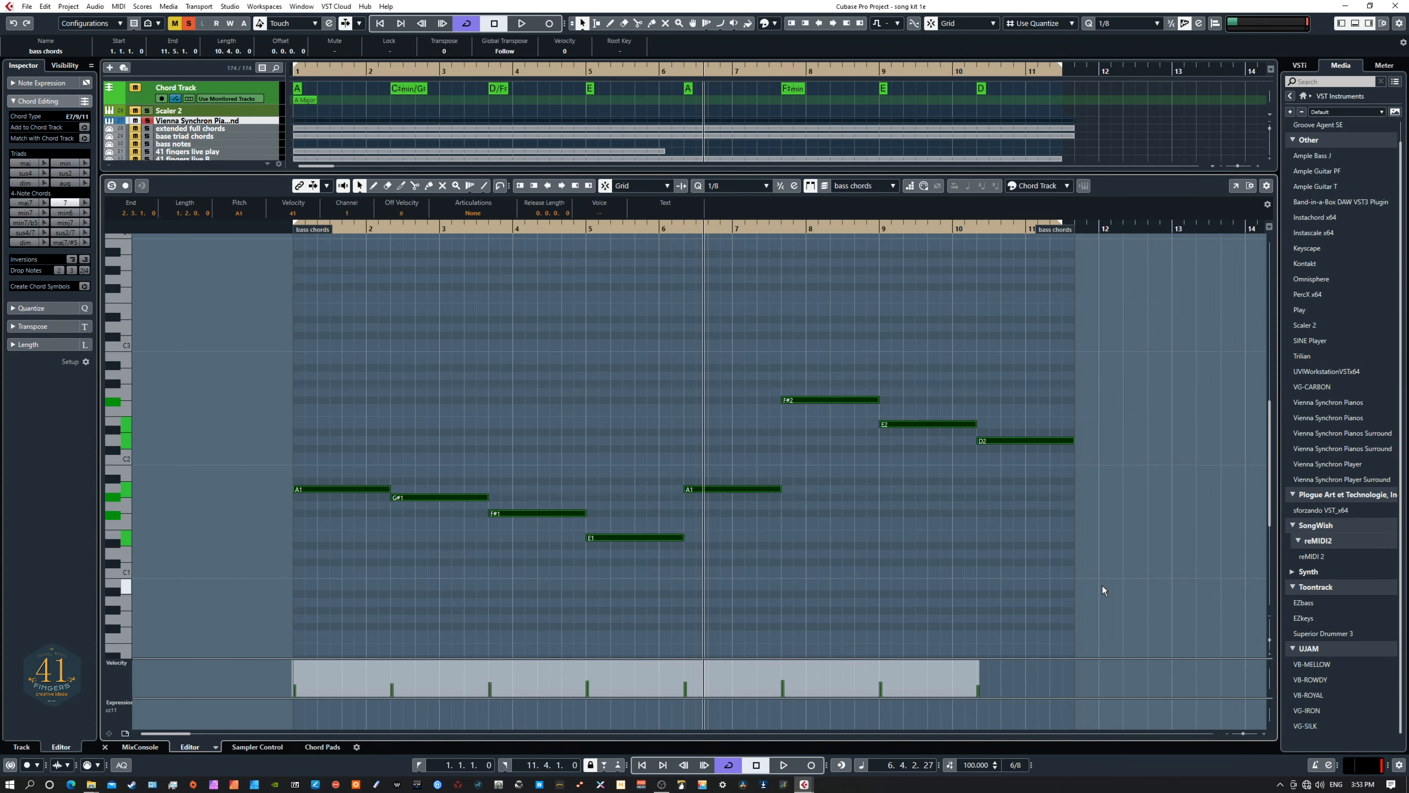
key("space")
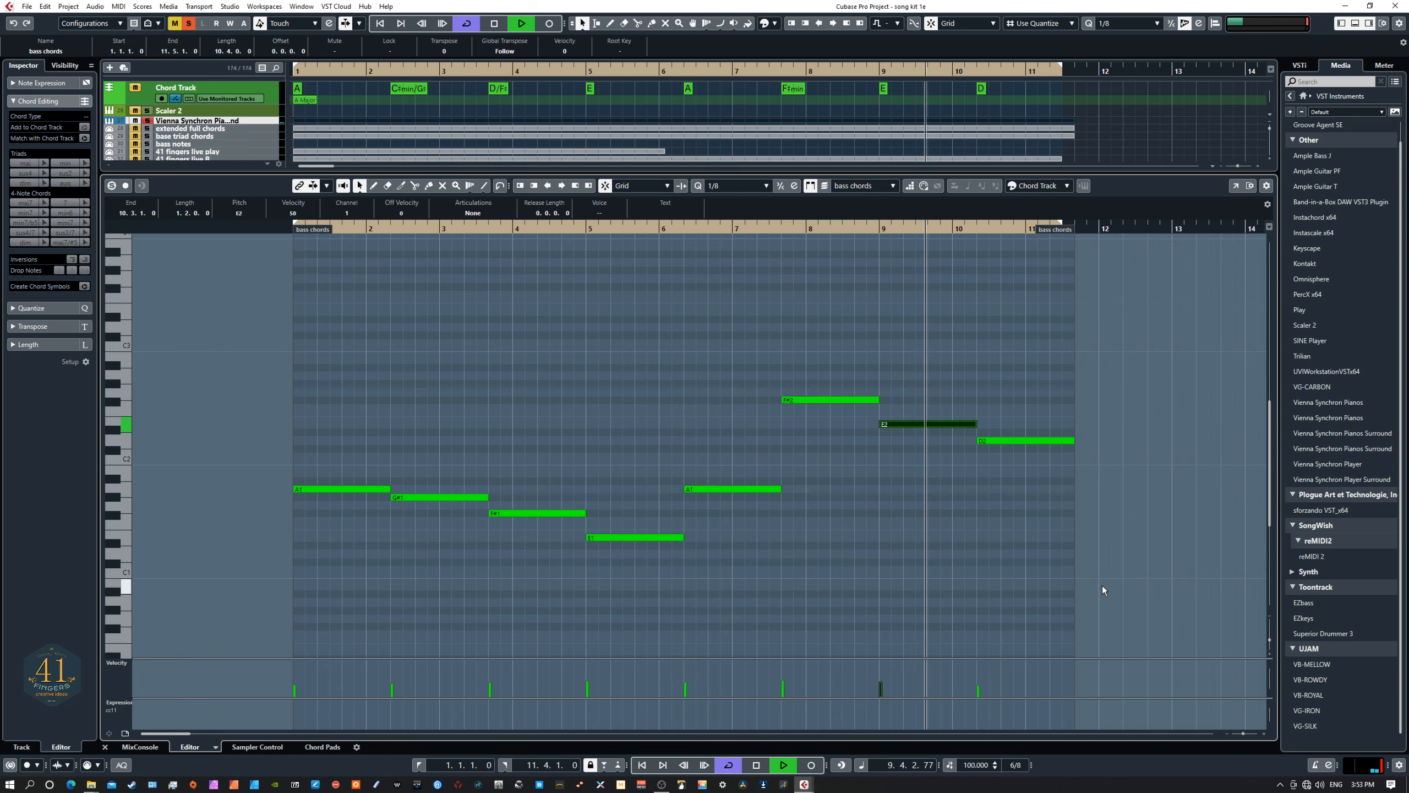
key("space")
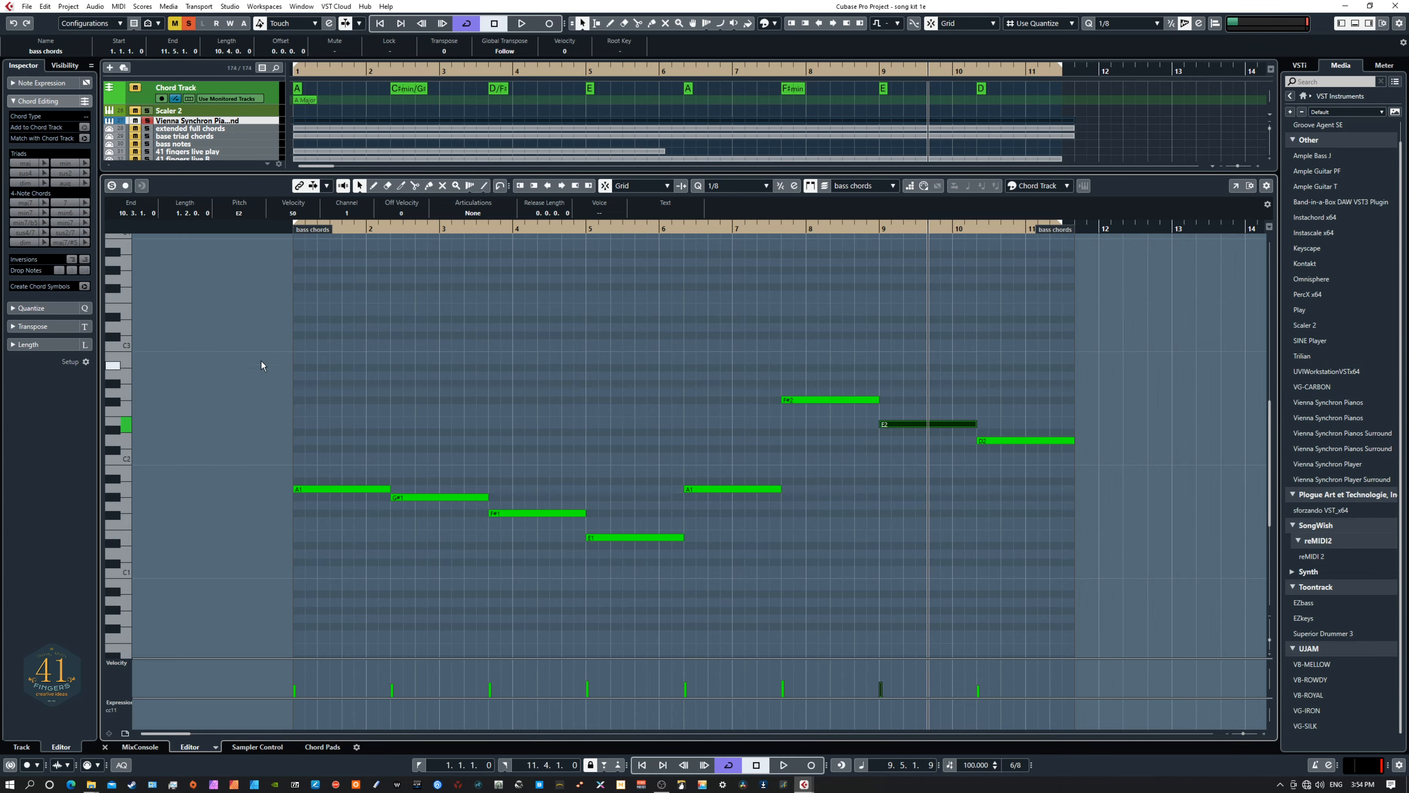
left_click_drag(250, 348, 1090, 580)
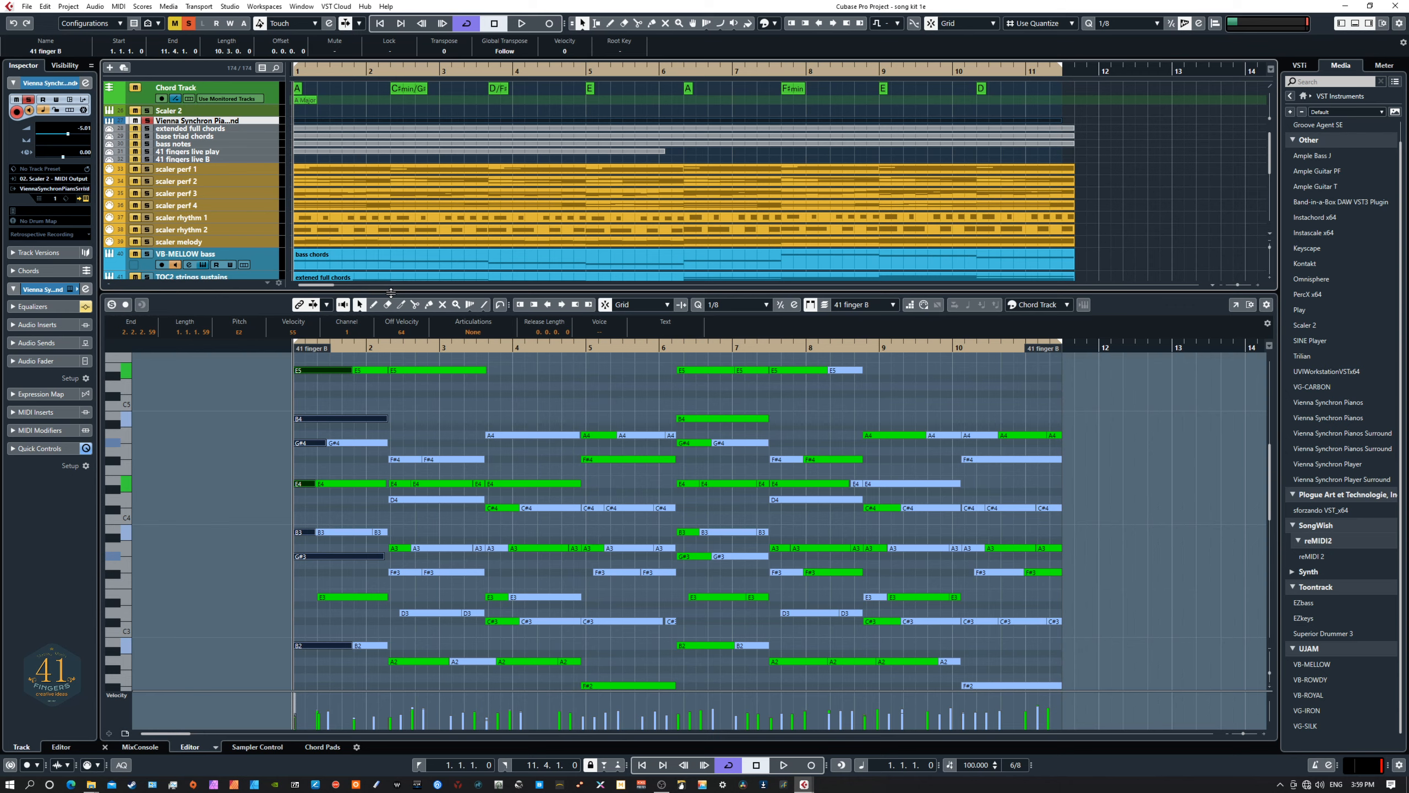
Play the opening bars of the 41 finger B part on the Vienna Synchron piano track, then stop
key("space")
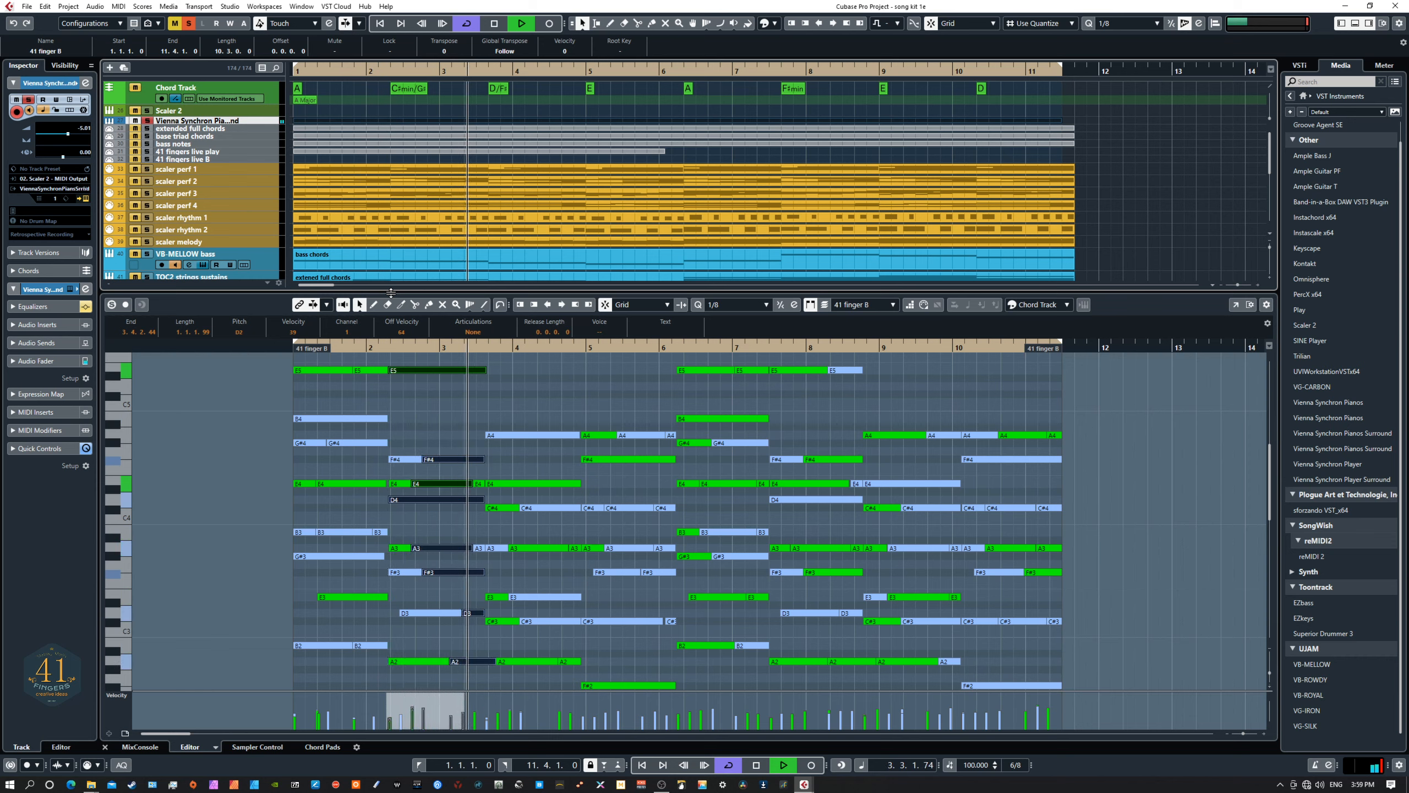
key("space")
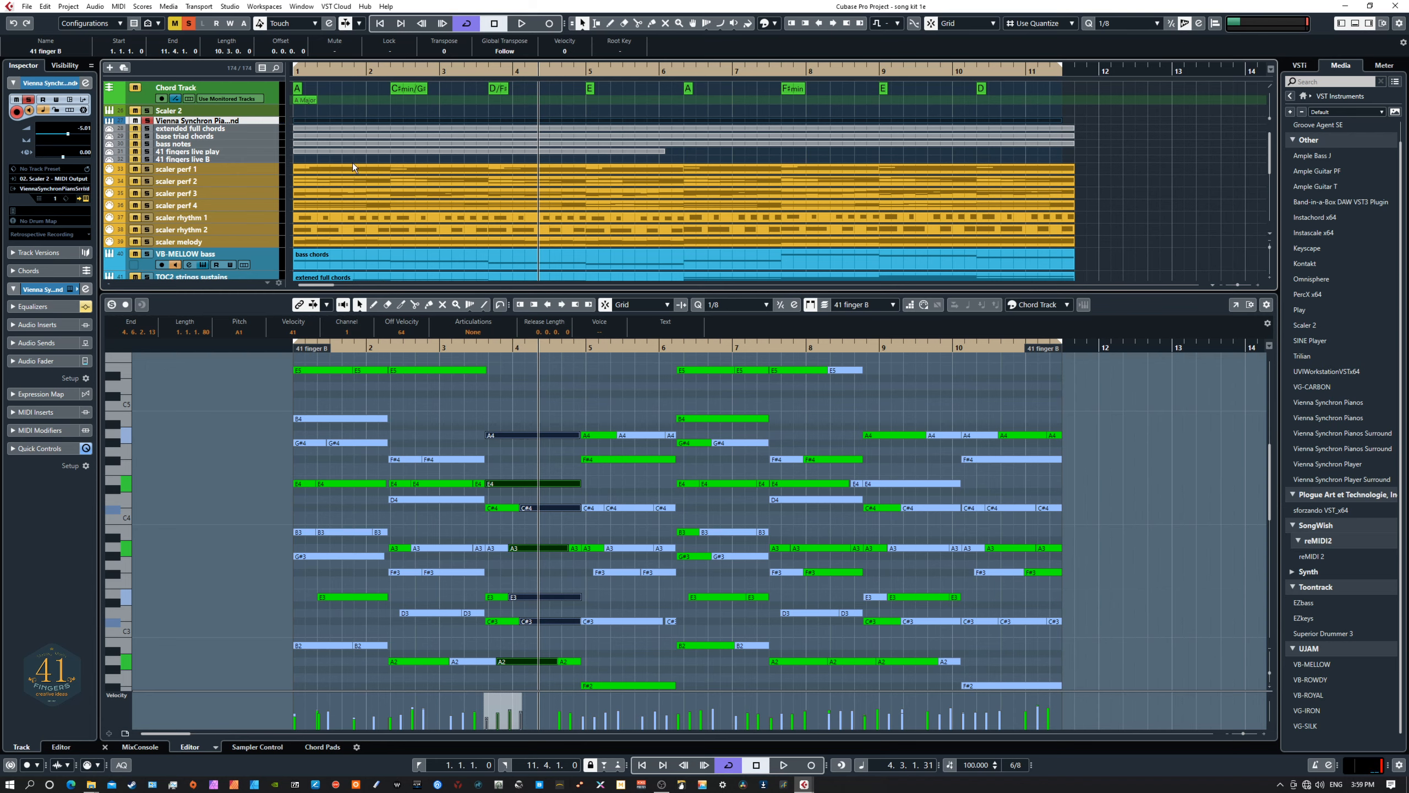
Put the 41 fingers A part on the Vienna Synchron piano track, set the cycle range to it and play it from the start
mouse_move(346, 119)
left_mouse_down()
mouse_move(348, 159)
mouse_move(339, 121)
left_mouse_up()
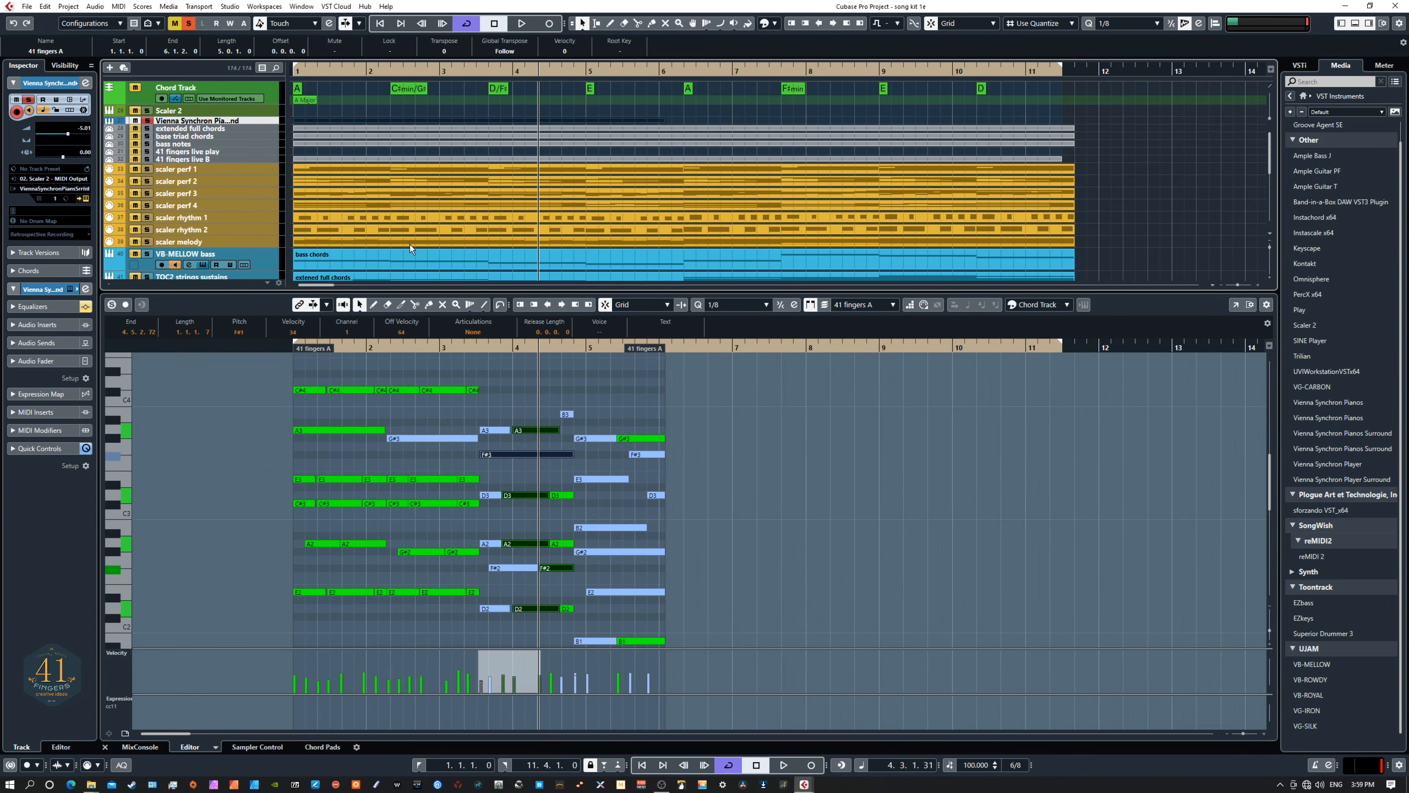
key("p")
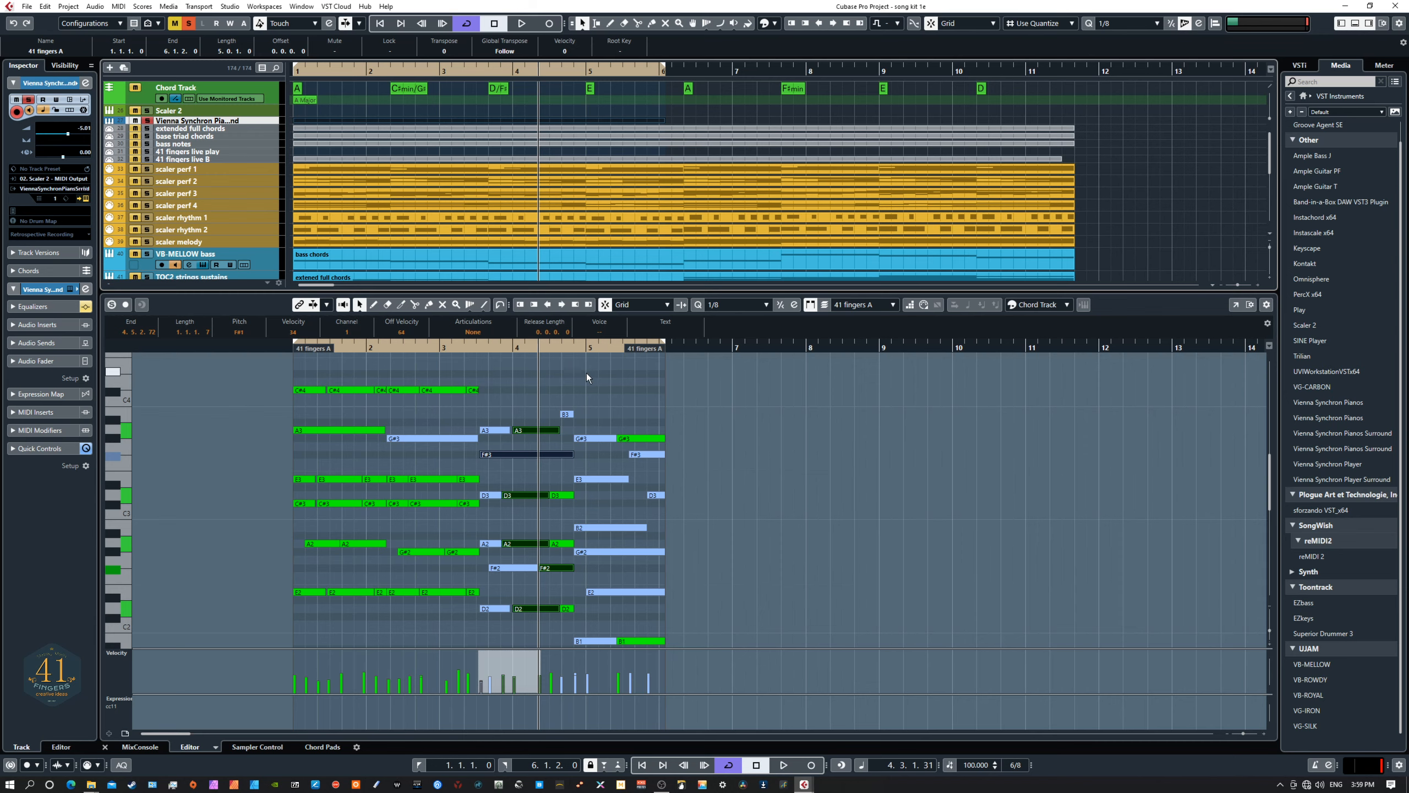
key("period")
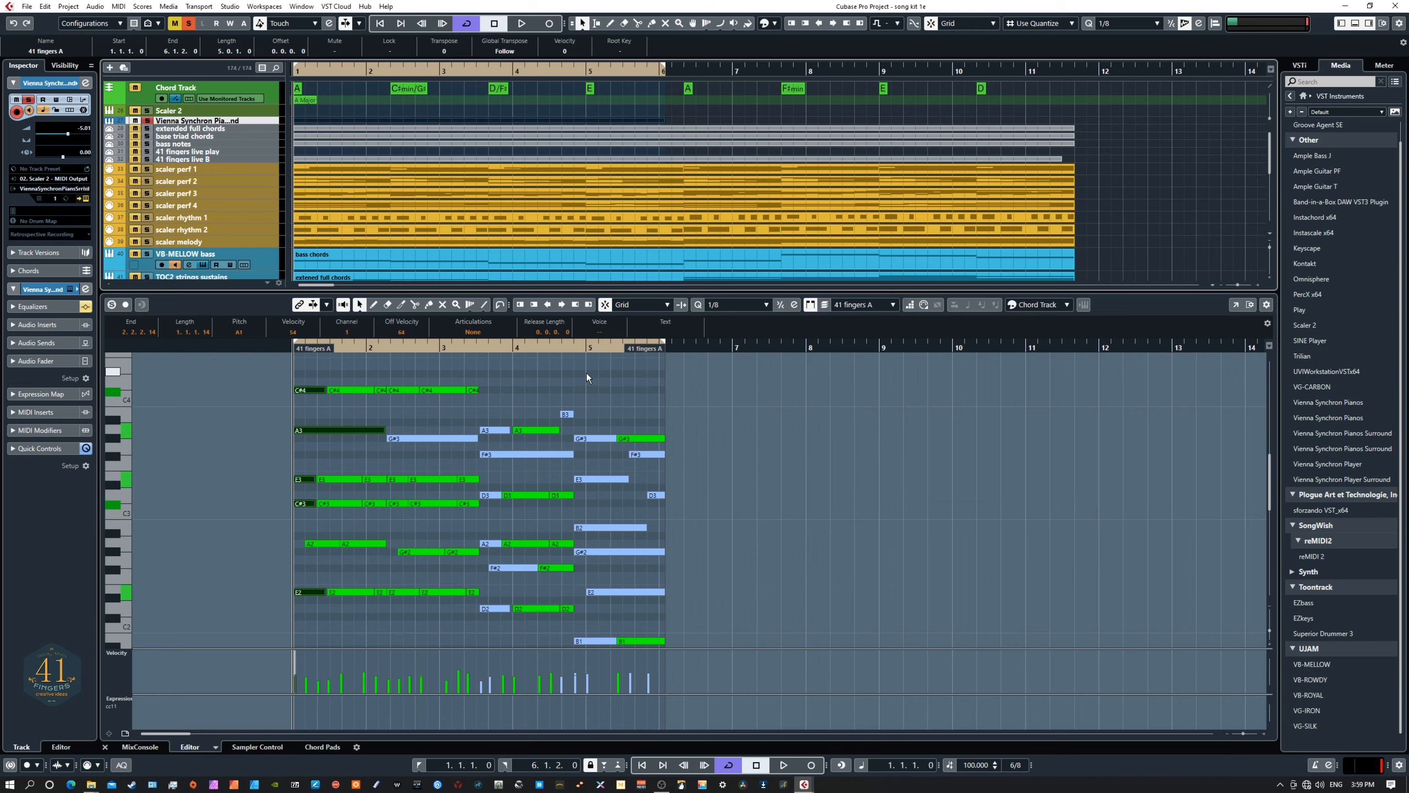
key("space")
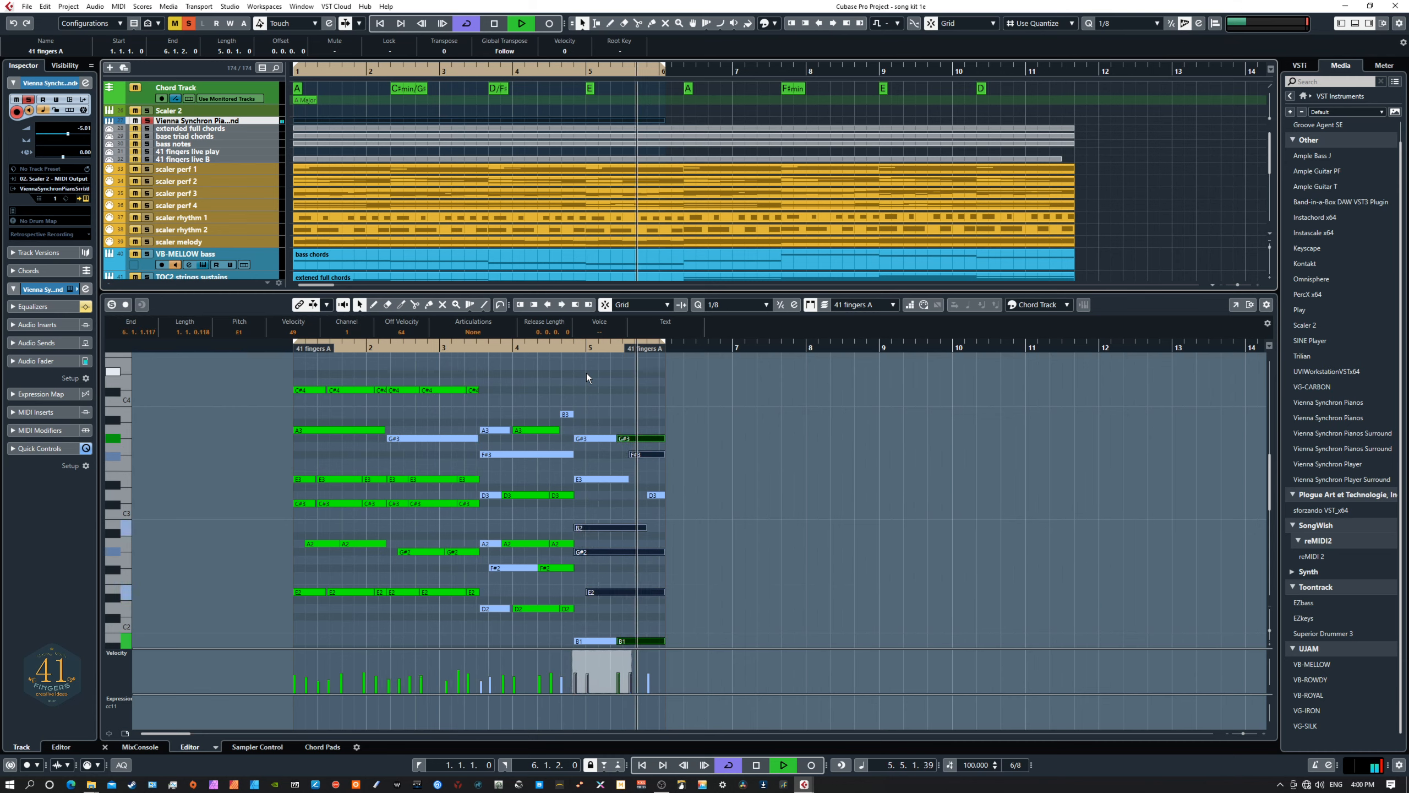
key("space")
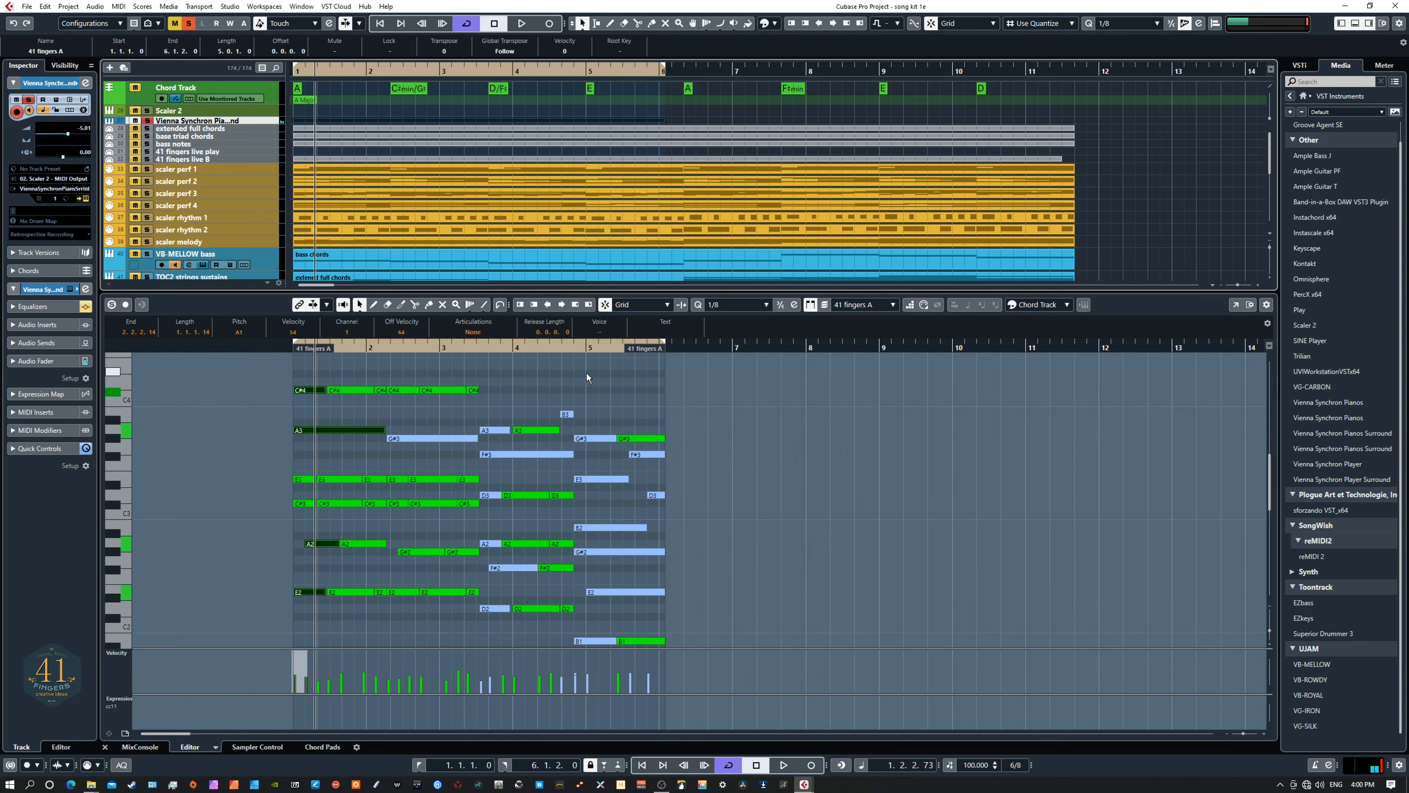
Highlight the group of MIDI tracks from extended full chords down to 41 fingers live B
left_click(268, 132)
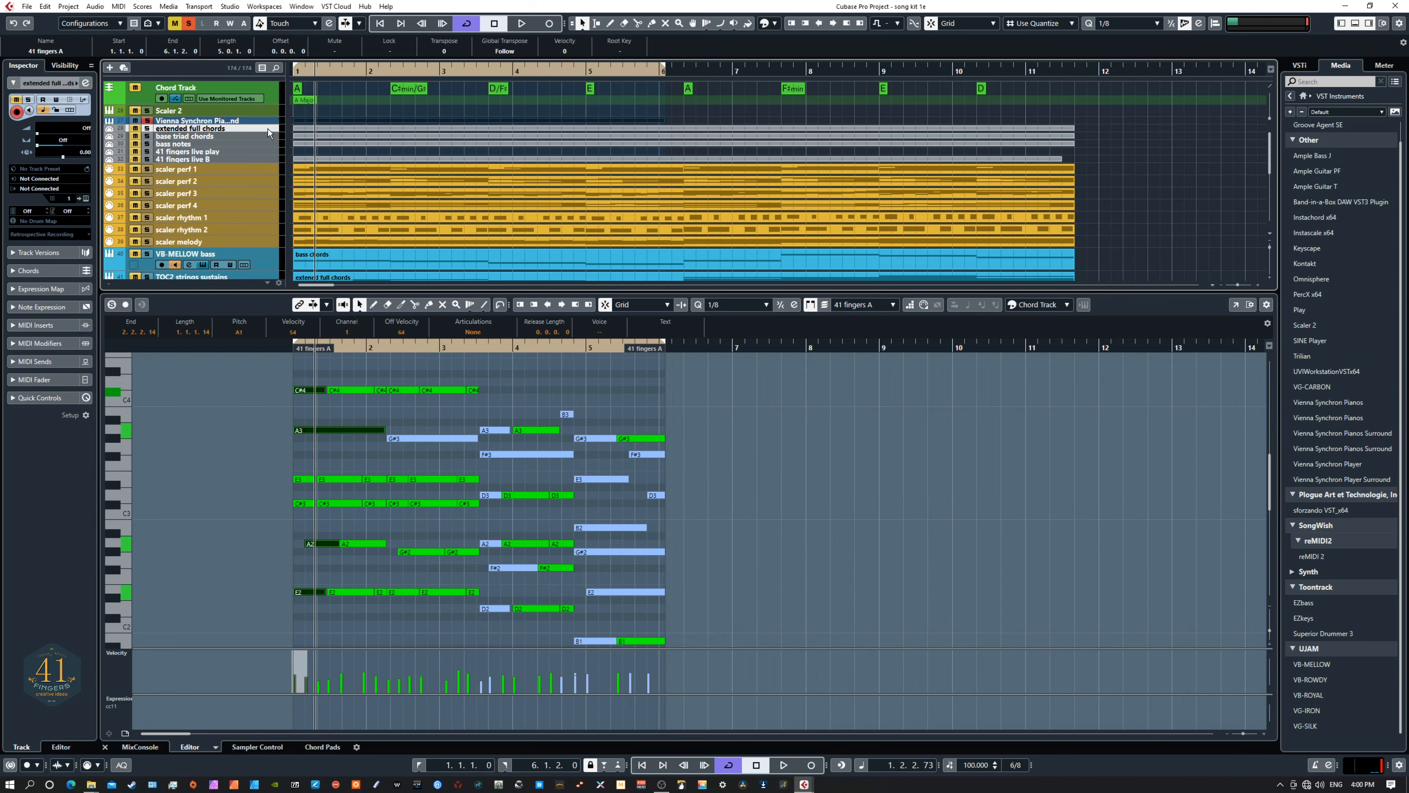
left_click(271, 159)
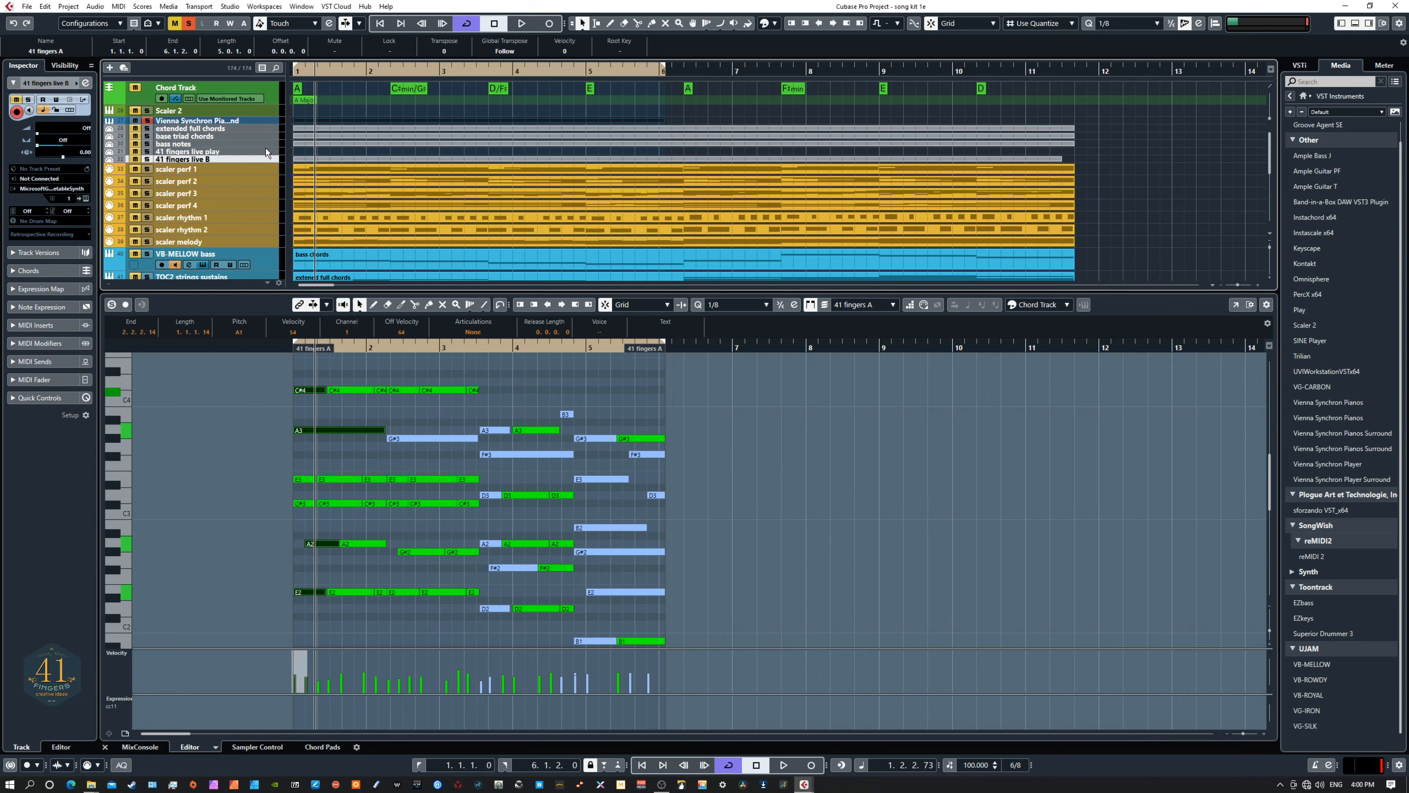
left_click(266, 129)
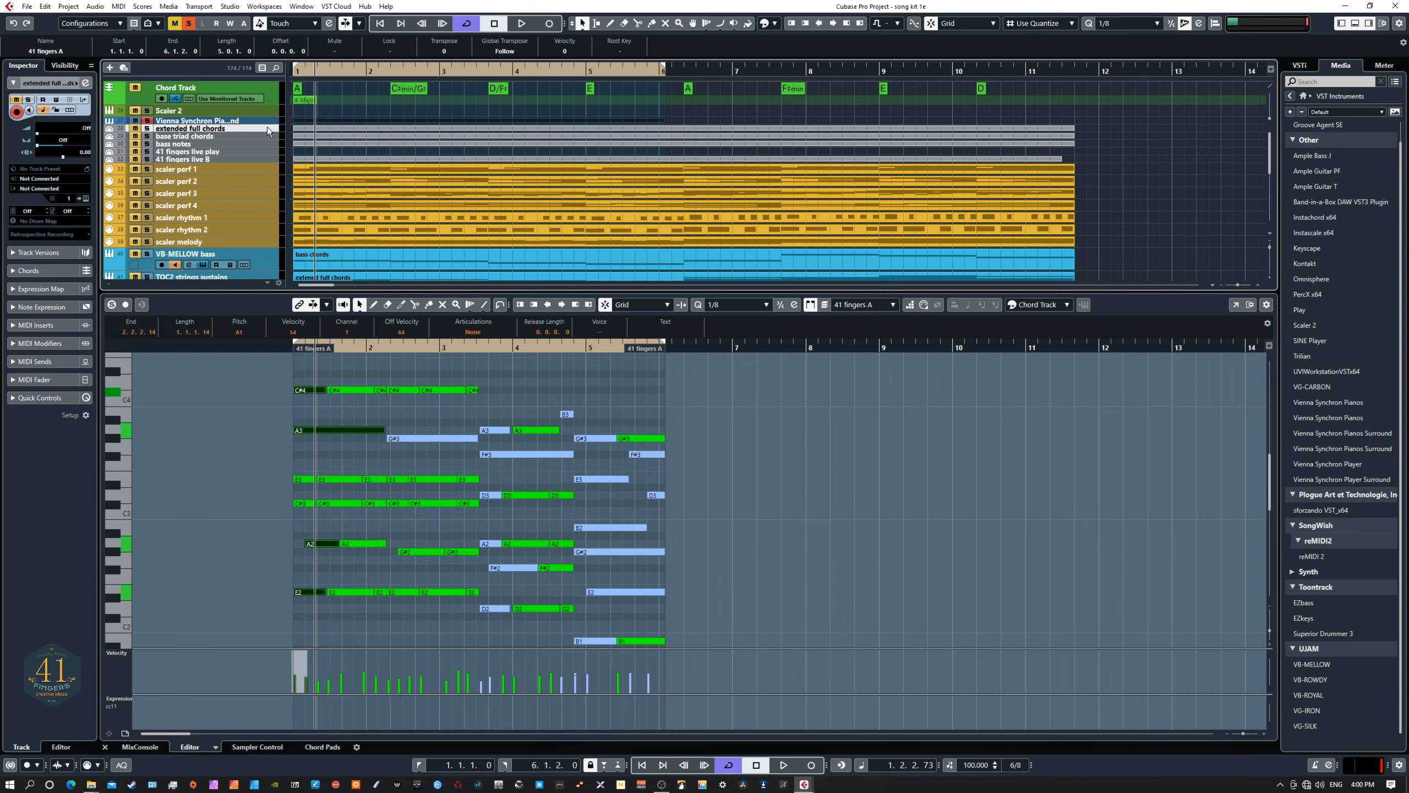
left_click(266, 158, "shift")
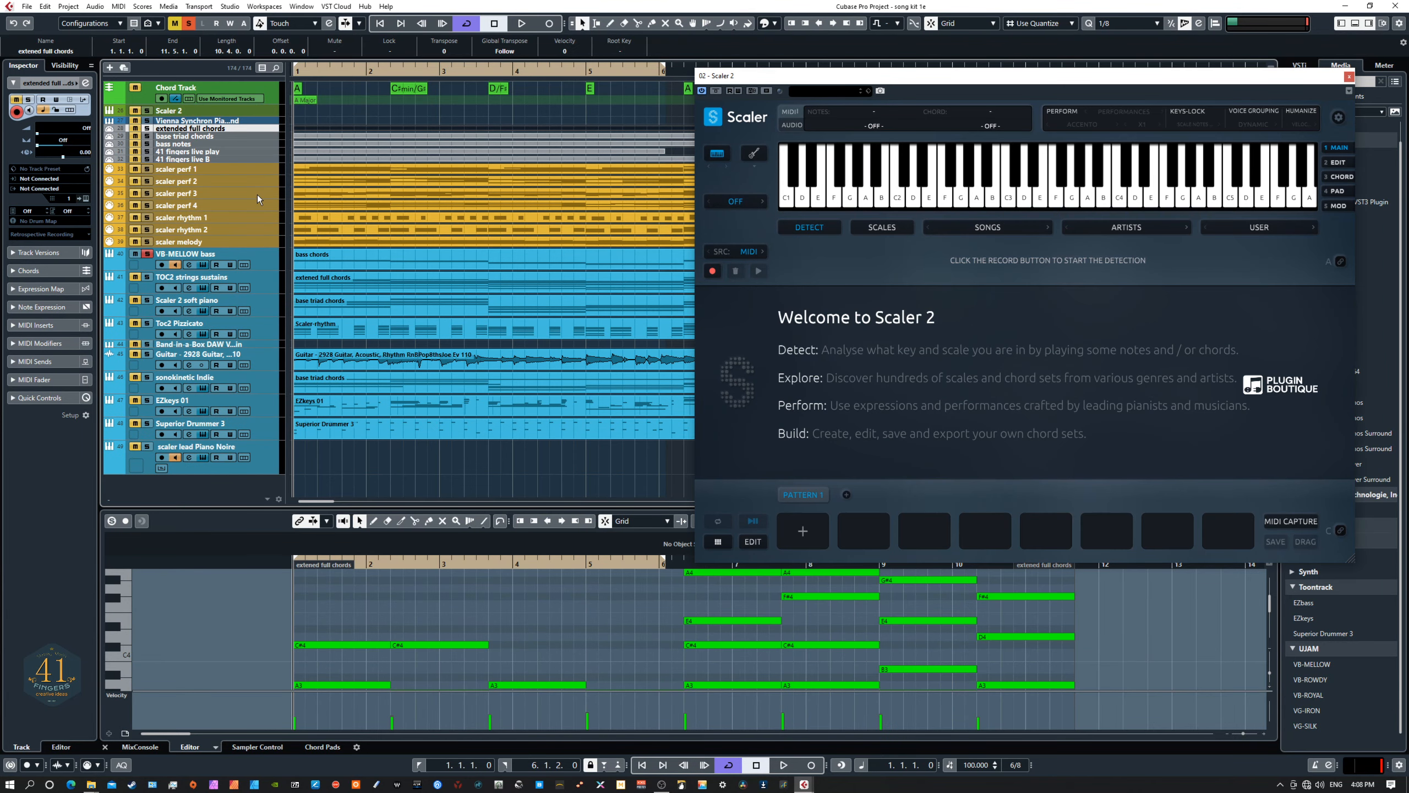
left_click(260, 156, "shift")
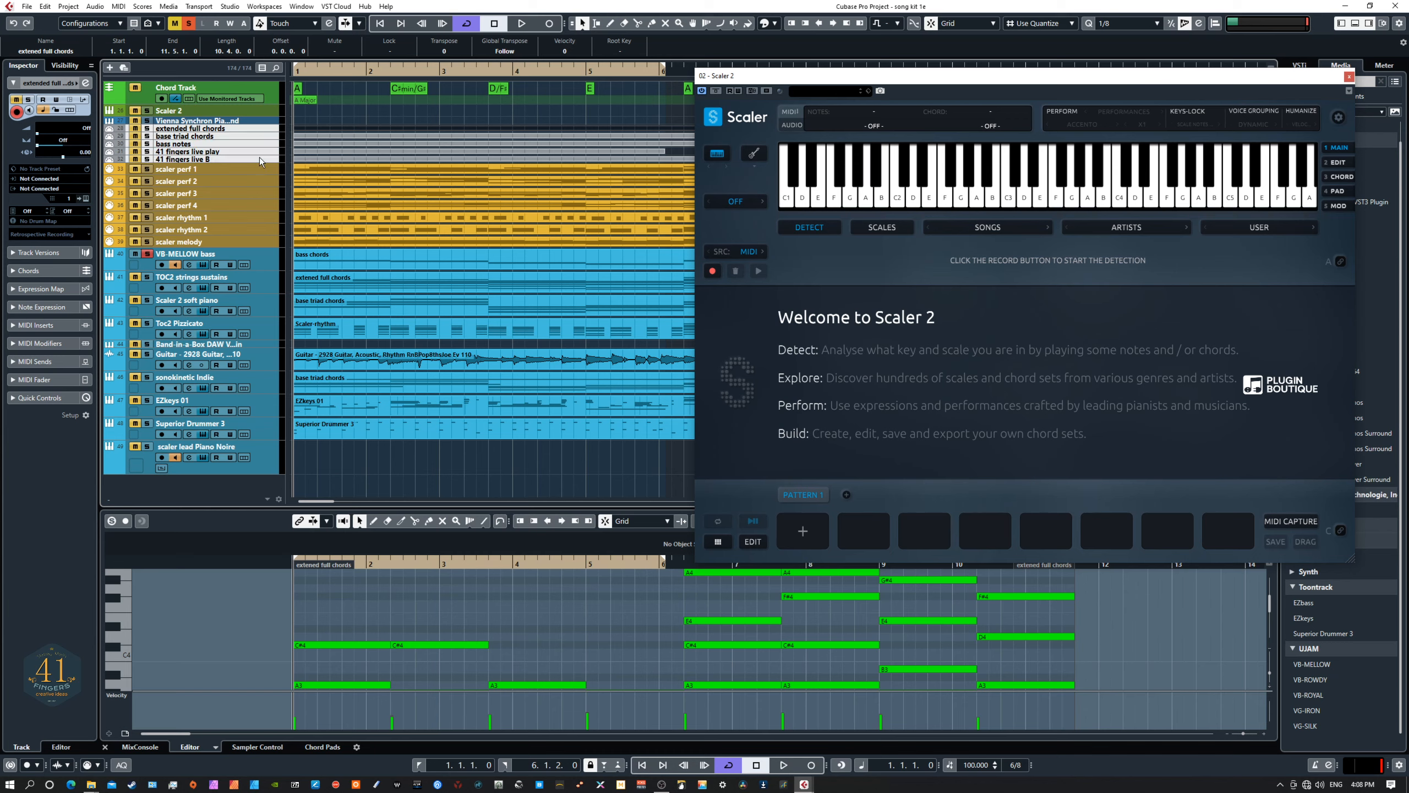
Load the extended full chords part into Scaler 2's chord detection, replacing the current detection
left_click(263, 128)
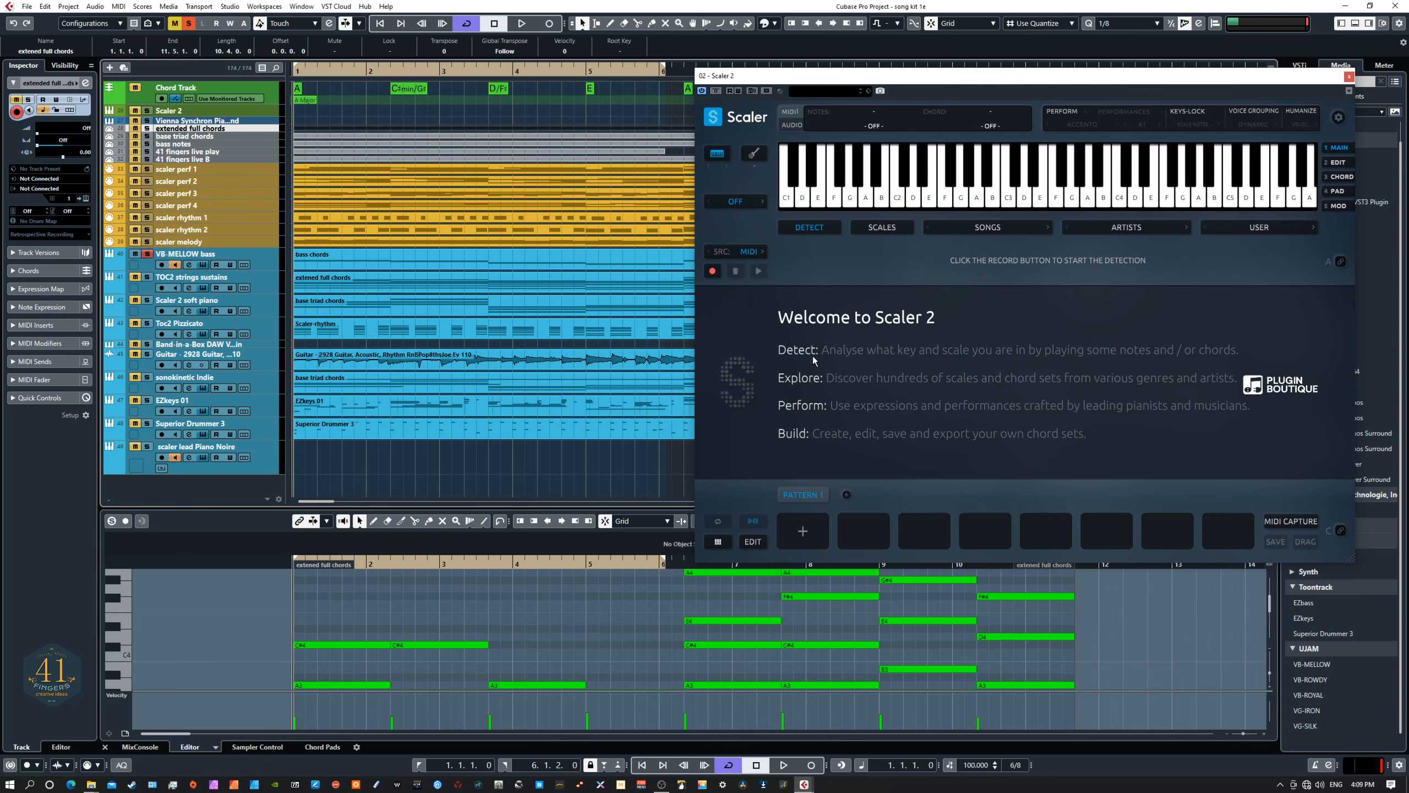
left_click(821, 145)
mouse_move(788, 79)
left_mouse_down()
mouse_move(714, 132)
mouse_move(782, 82)
left_mouse_up()
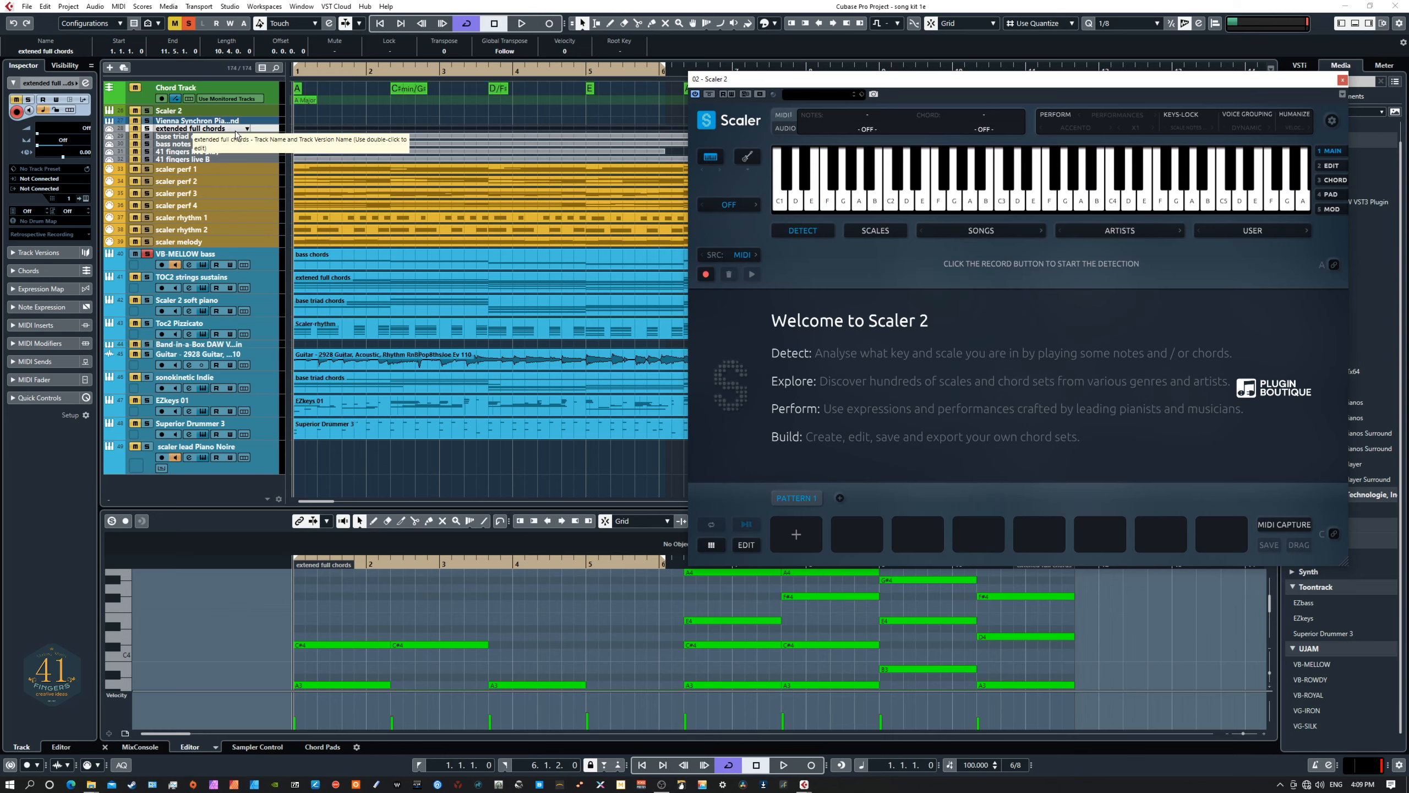
left_click_drag(307, 131, 888, 338)
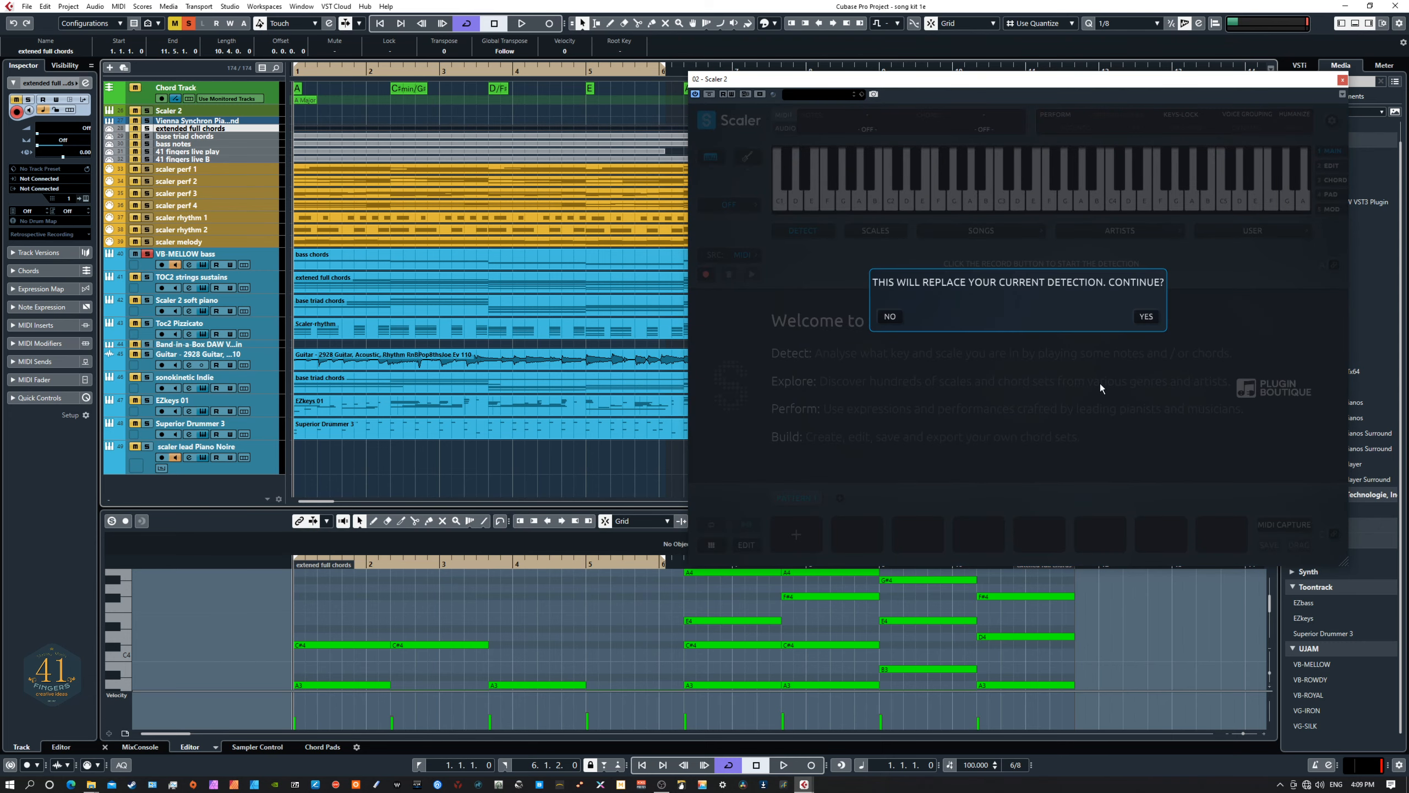
left_click(1145, 317)
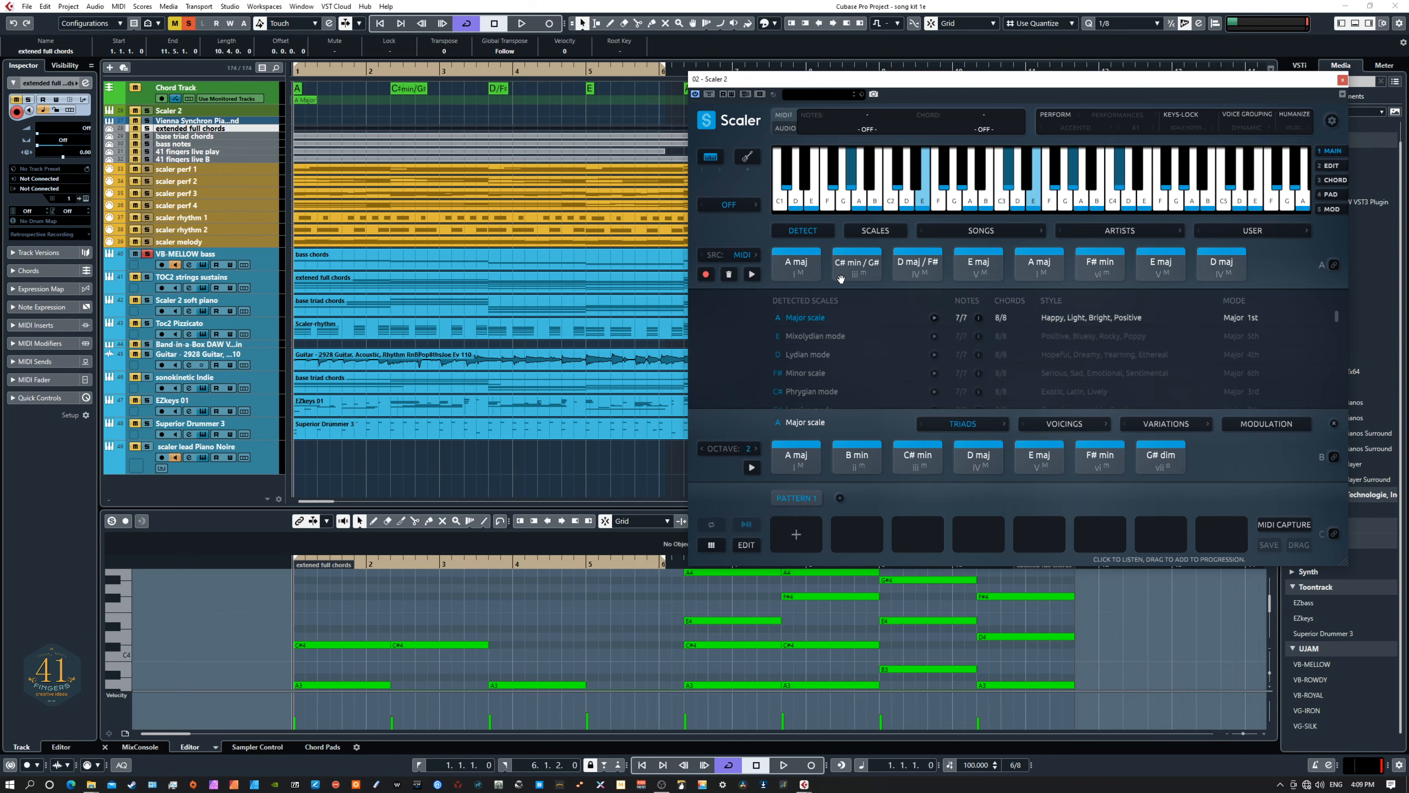
Audition several of the detected chords and add all eight, from A maj to D maj, to Pattern 1
left_click(906, 275)
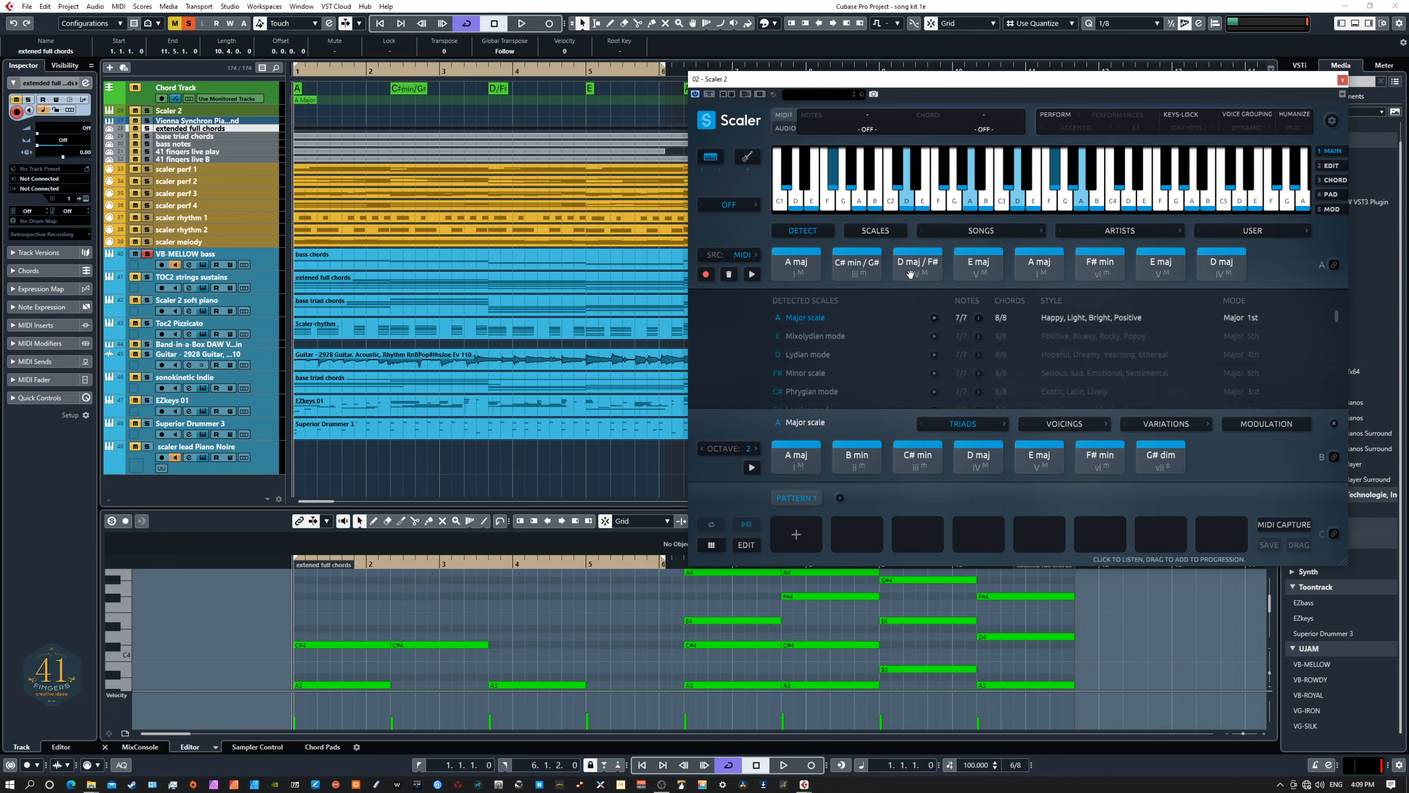
left_click(1096, 275)
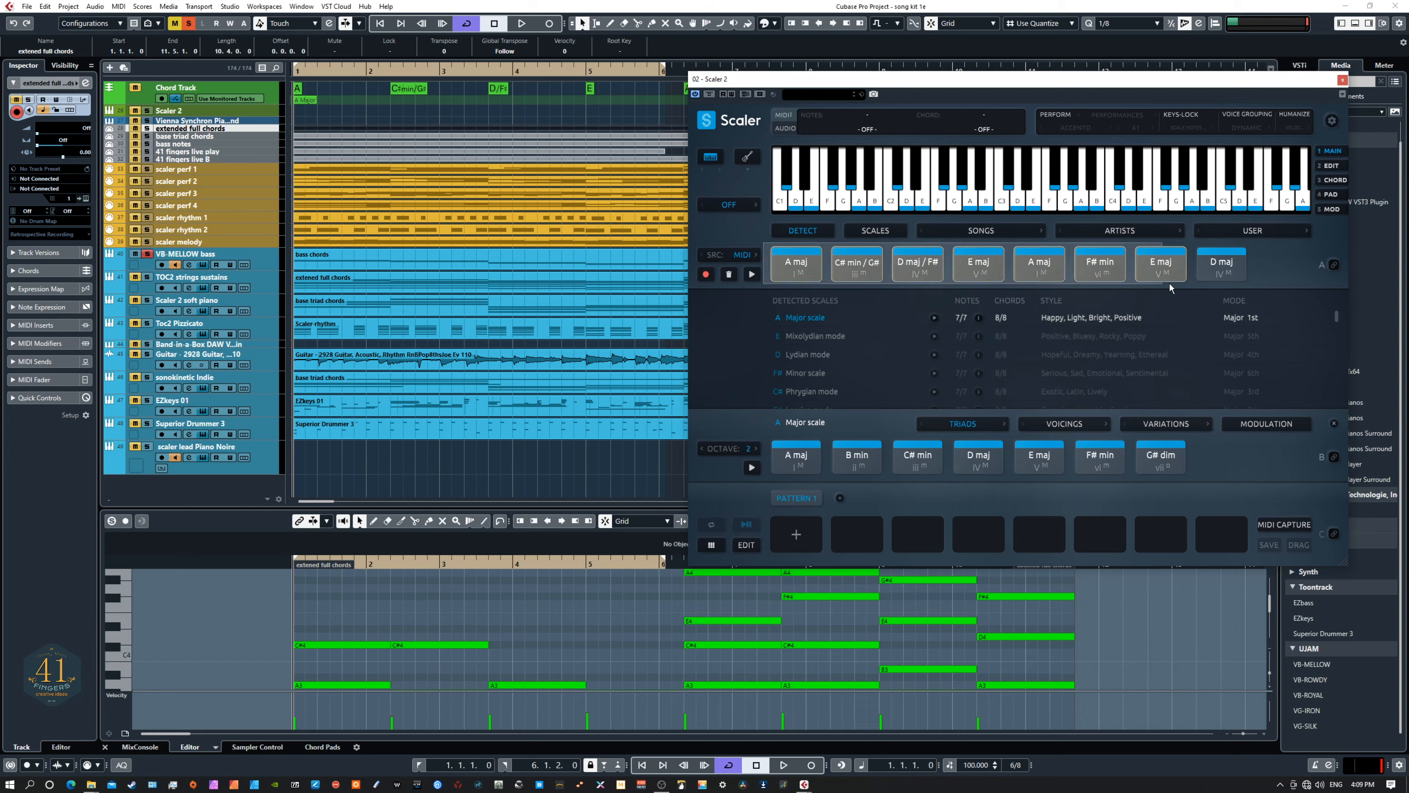
left_click(847, 271)
left_click_drag(802, 269, 801, 531)
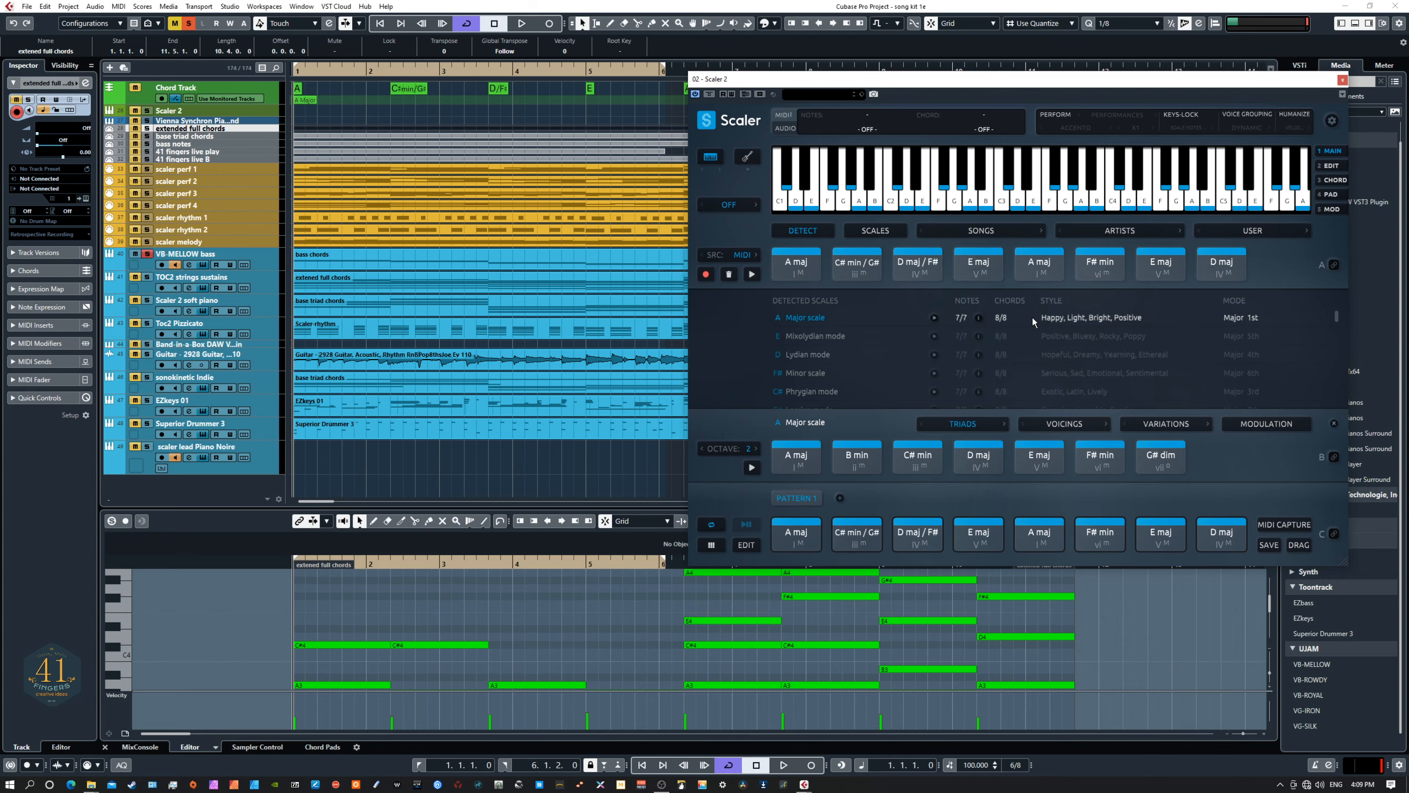
Highlight the tracks from scaler perf 1 to scaler melody, then all MIDI tracks from extended full chords to scaler melody
left_click(267, 168)
left_click(267, 243, "shift")
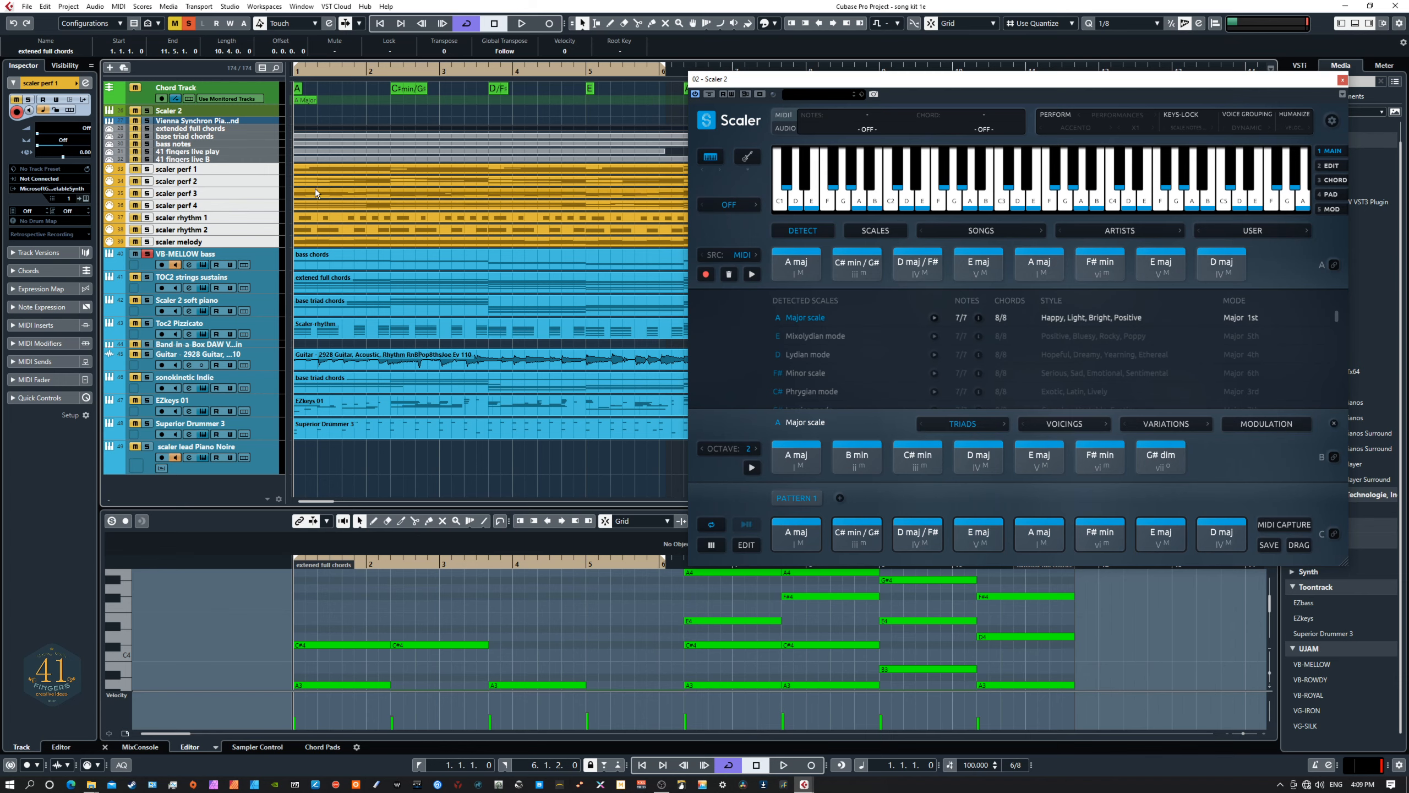
left_click(259, 170)
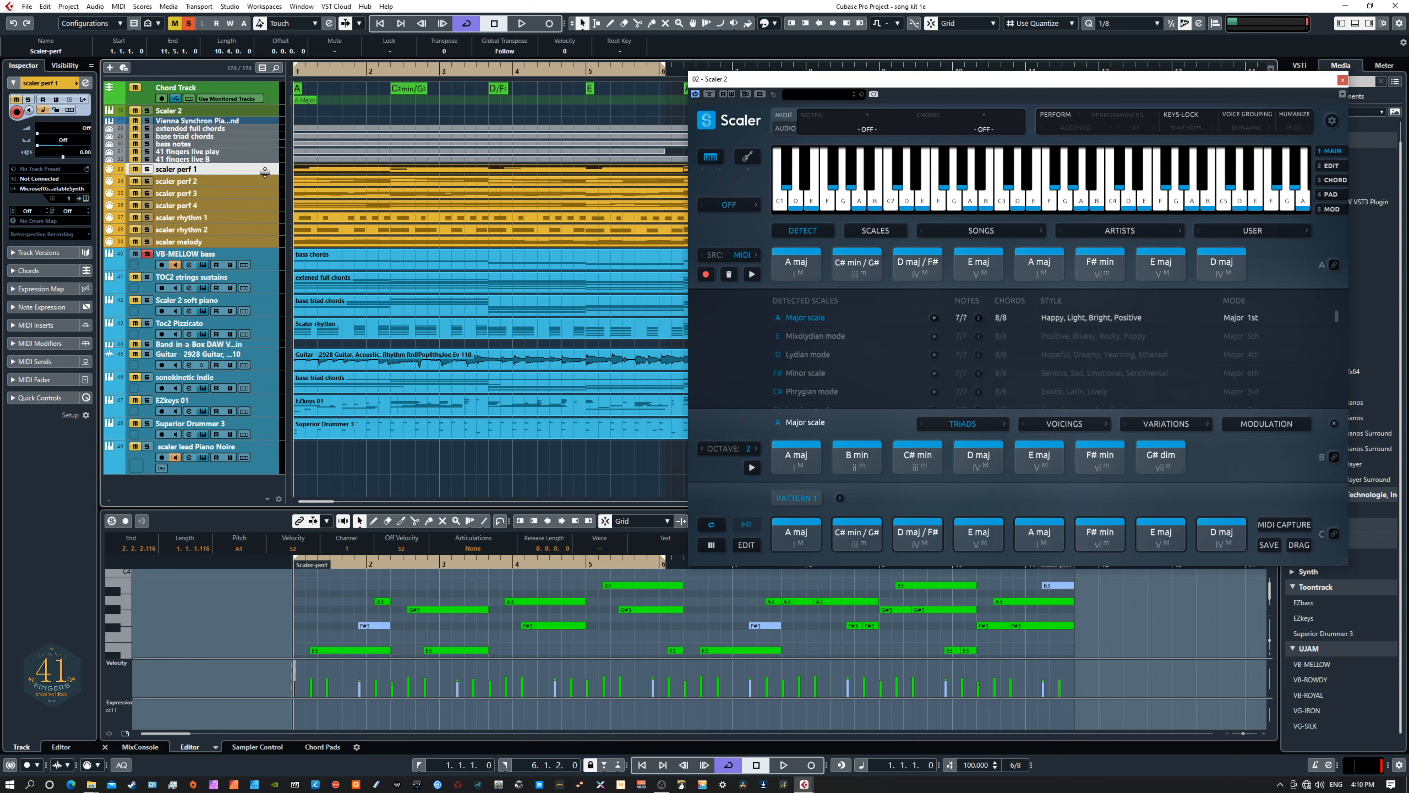
left_click(268, 128)
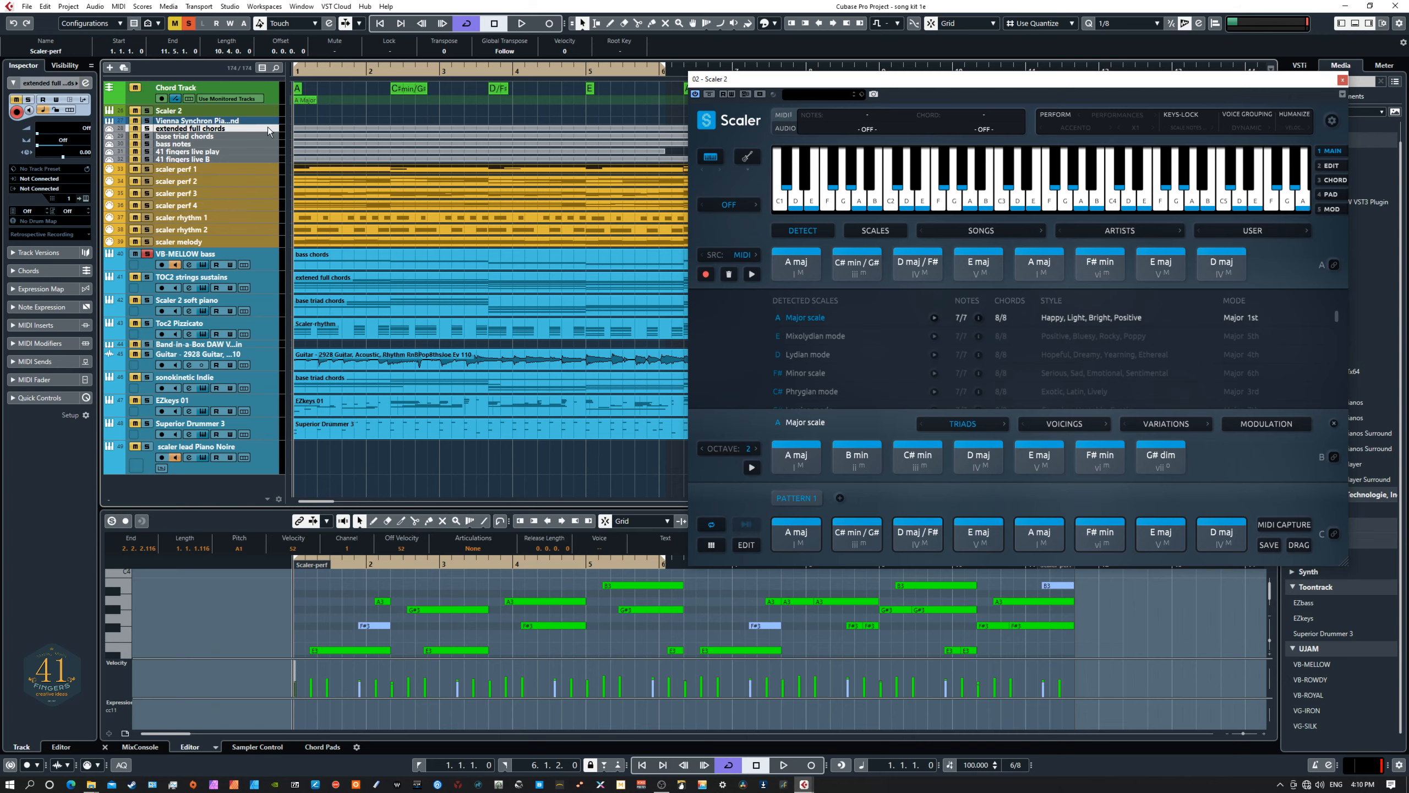
left_click(260, 243, "shift")
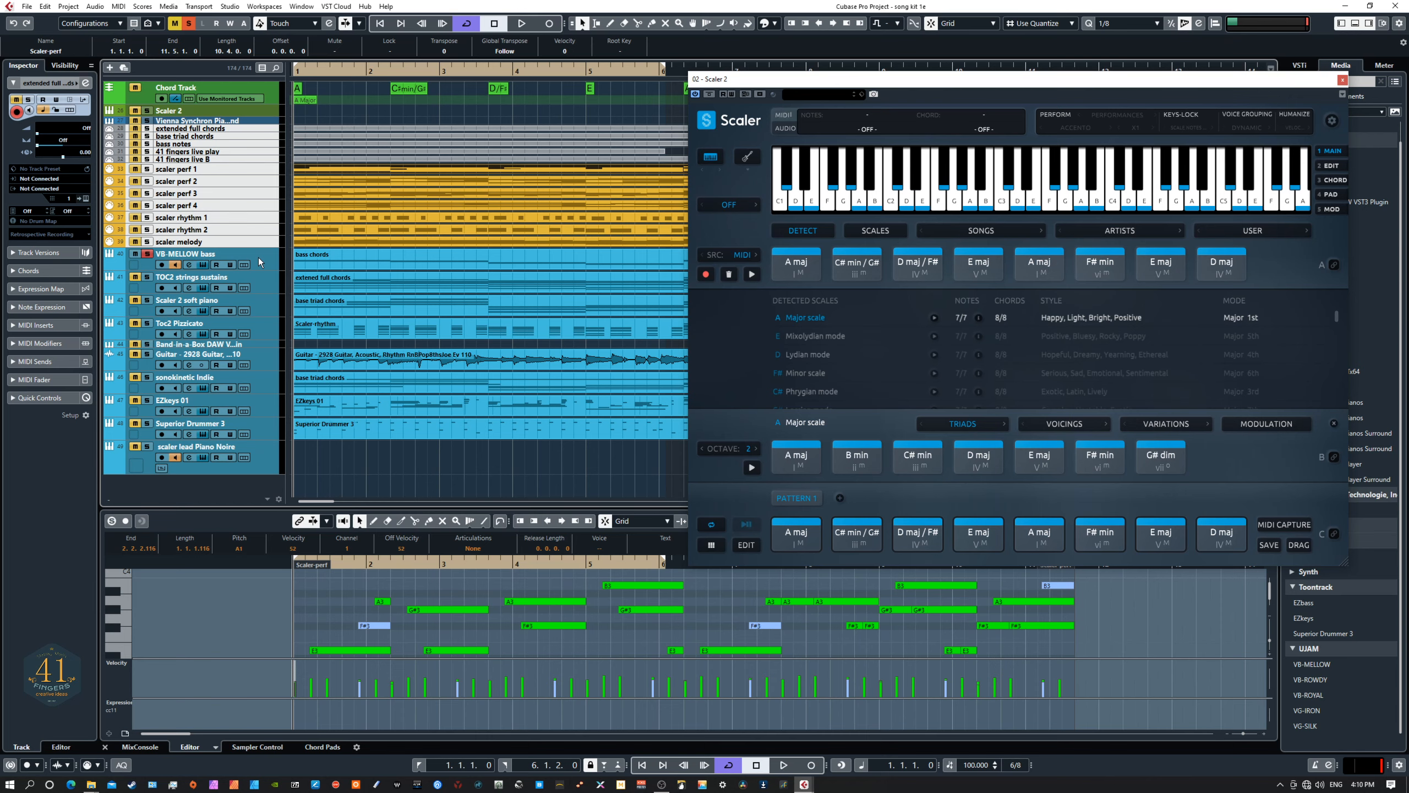
Go through the instrument tracks one at a time from VB-MELLOW bass to scaler lead Piano Noire
left_click(258, 260)
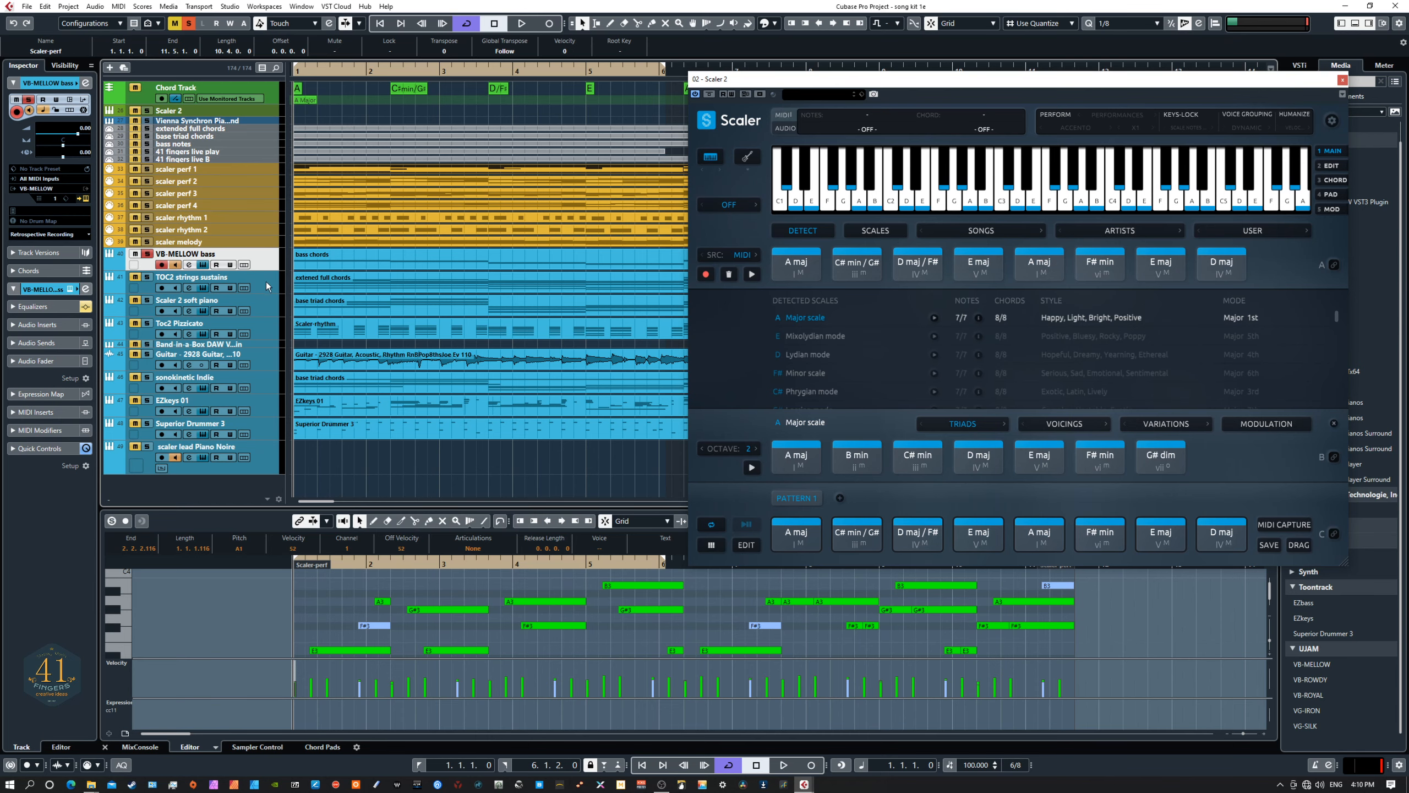
left_click(264, 284)
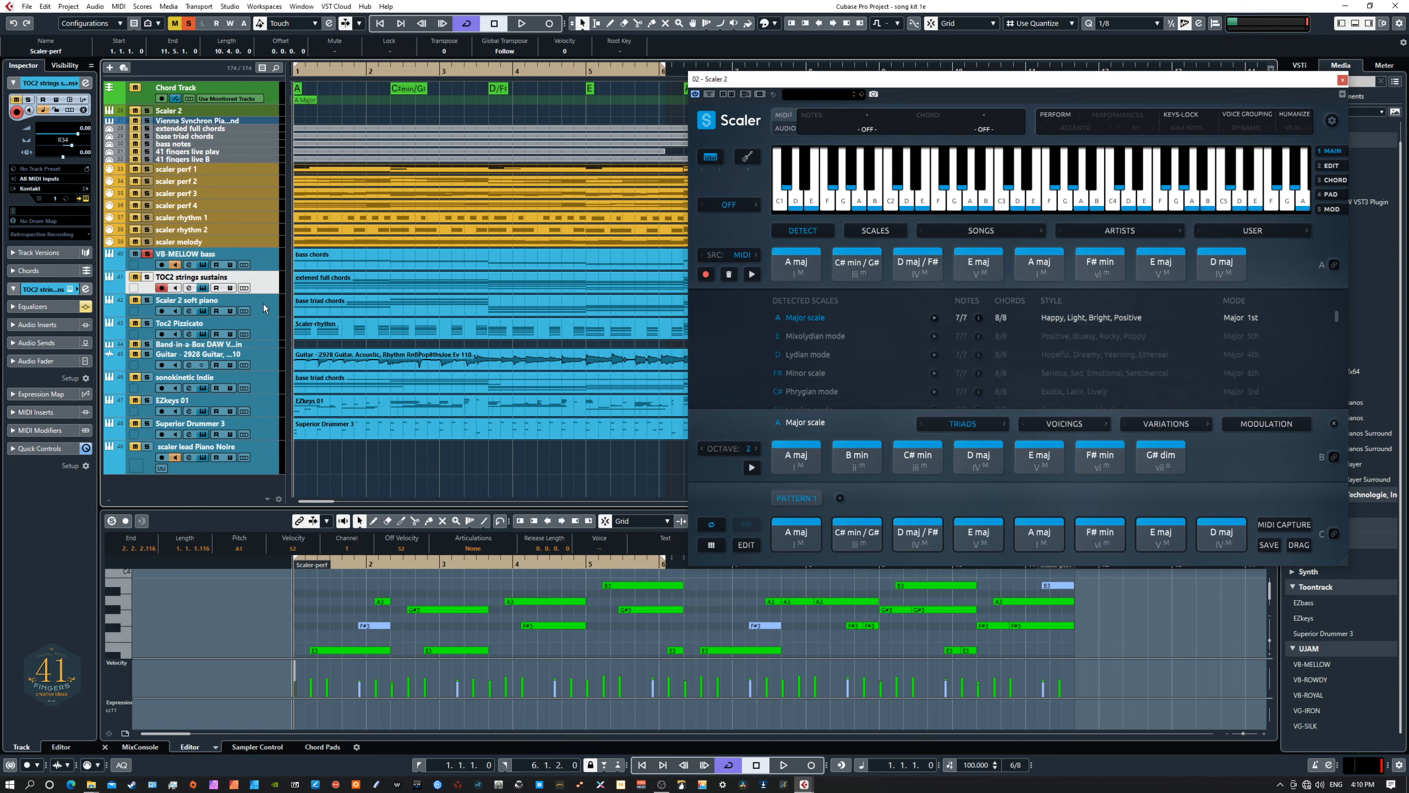
left_click(265, 308)
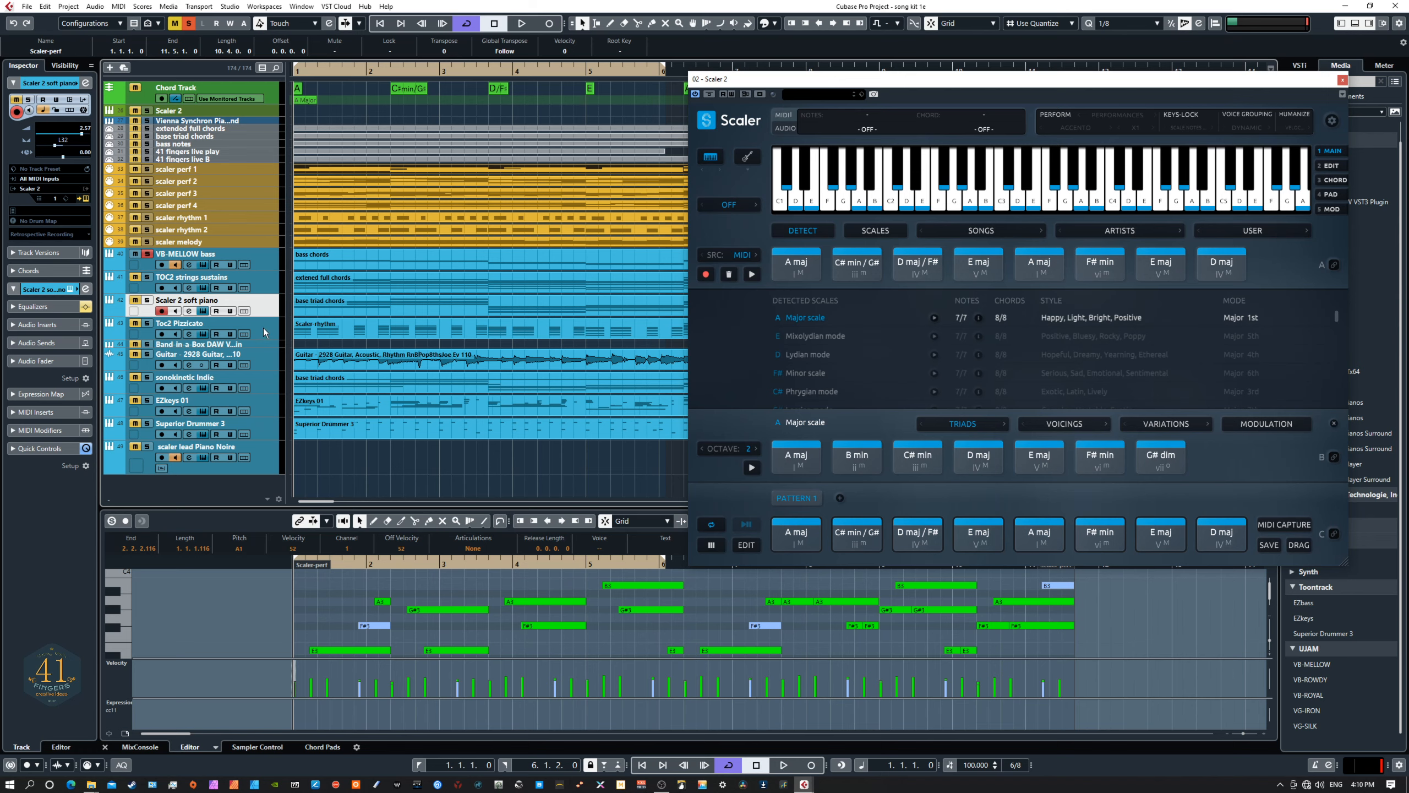
left_click(263, 328)
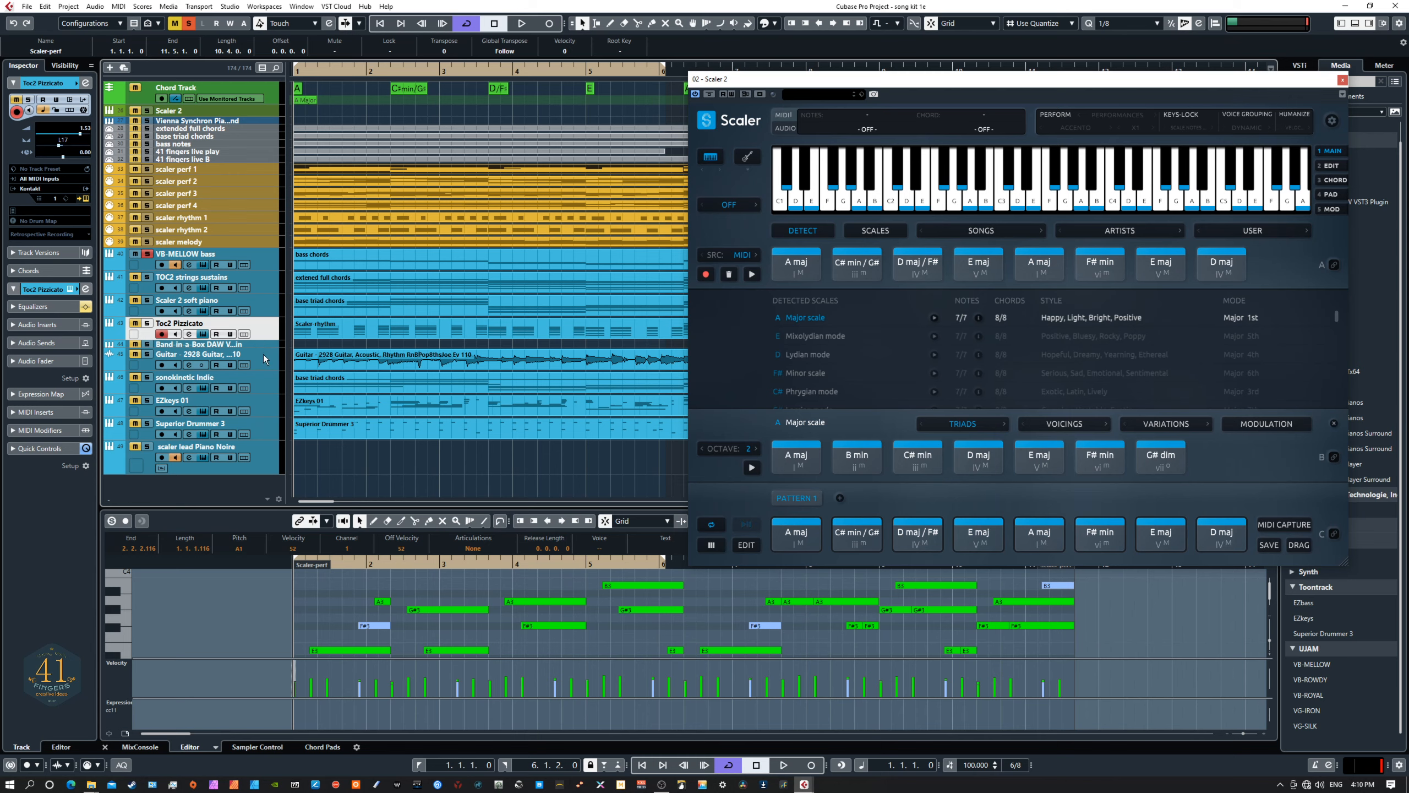
left_click(268, 360)
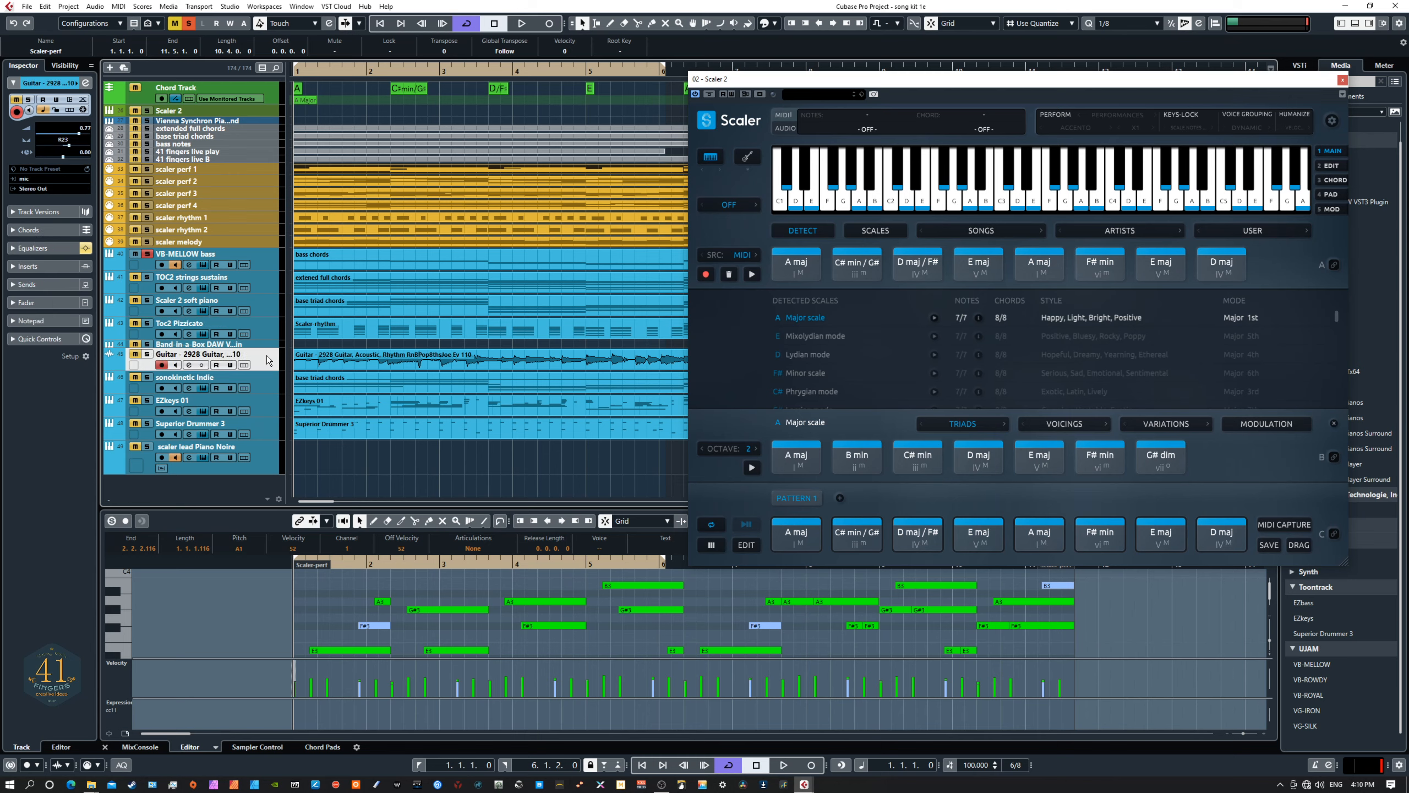
left_click(267, 383)
left_click(258, 407)
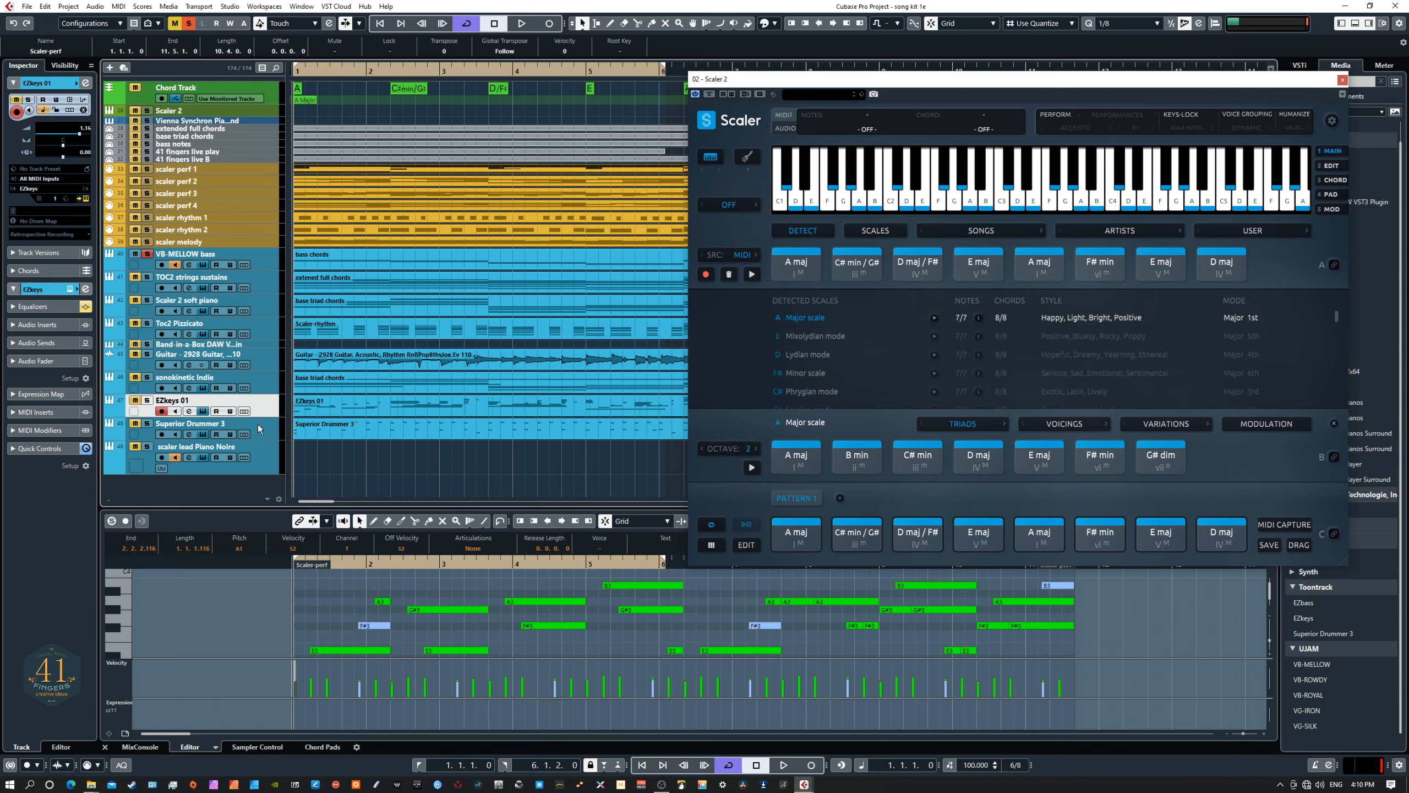
left_click(264, 452)
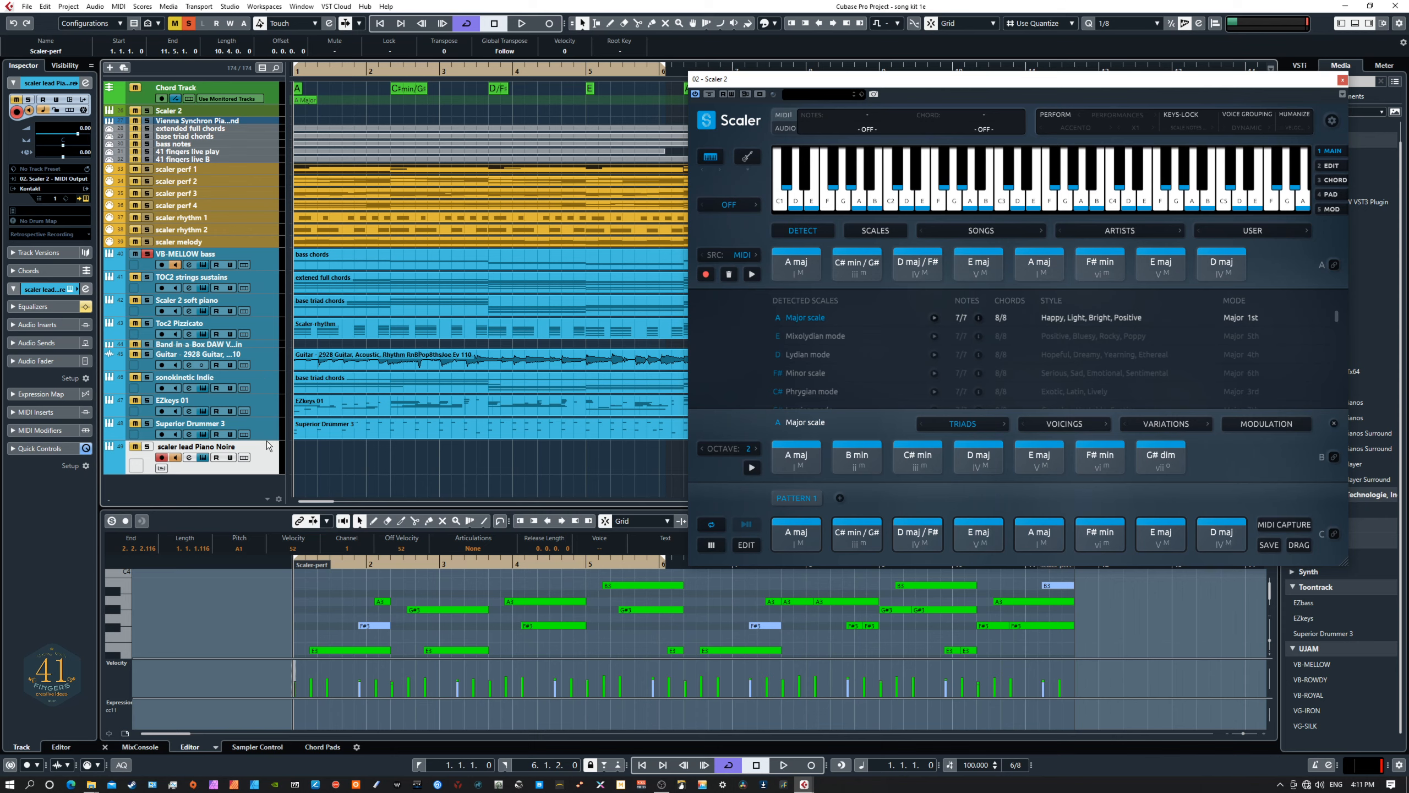
left_click(1023, 455)
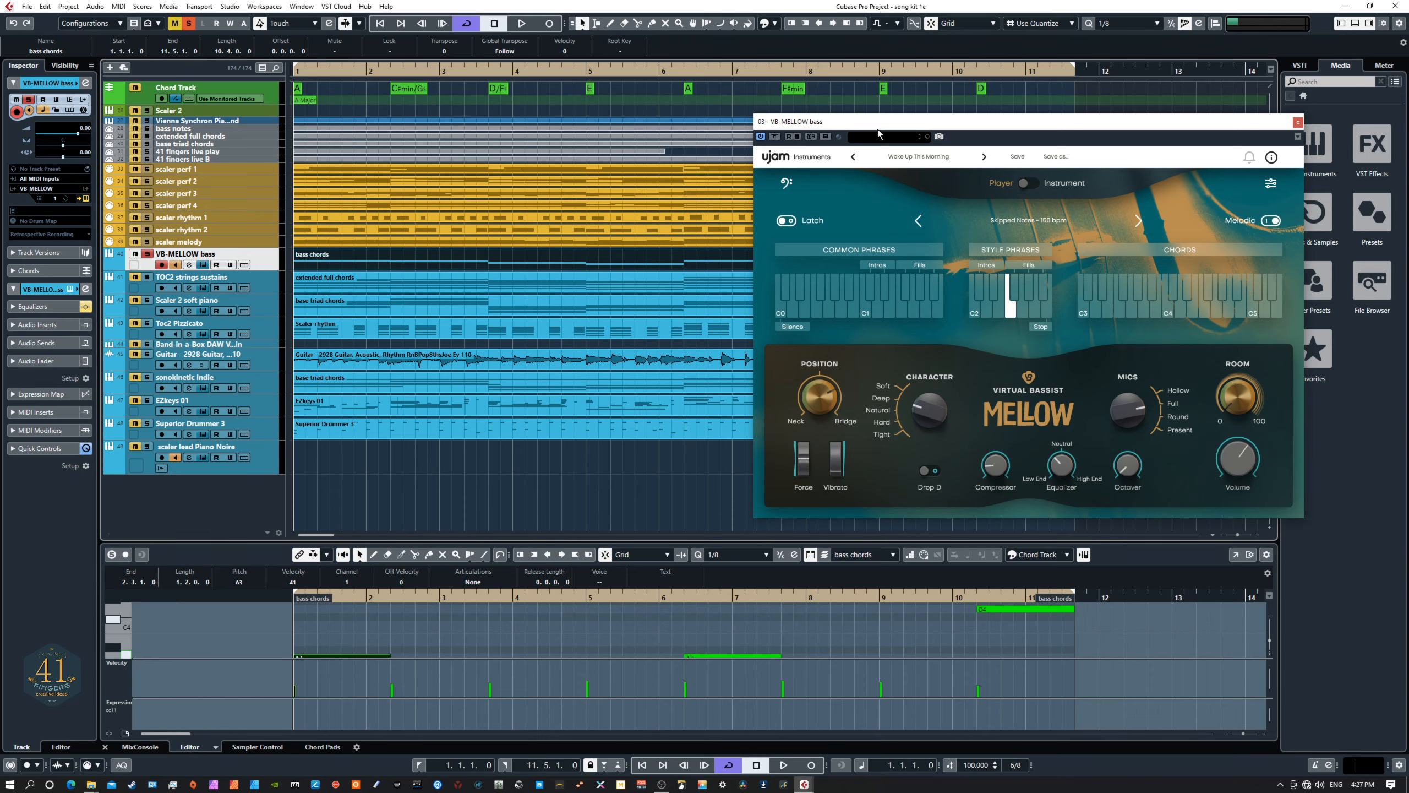
Move the VB-MELLOW bass window aside and enlarge the note editor to show the bass chords part's notes
left_click_drag(877, 123, 912, 103)
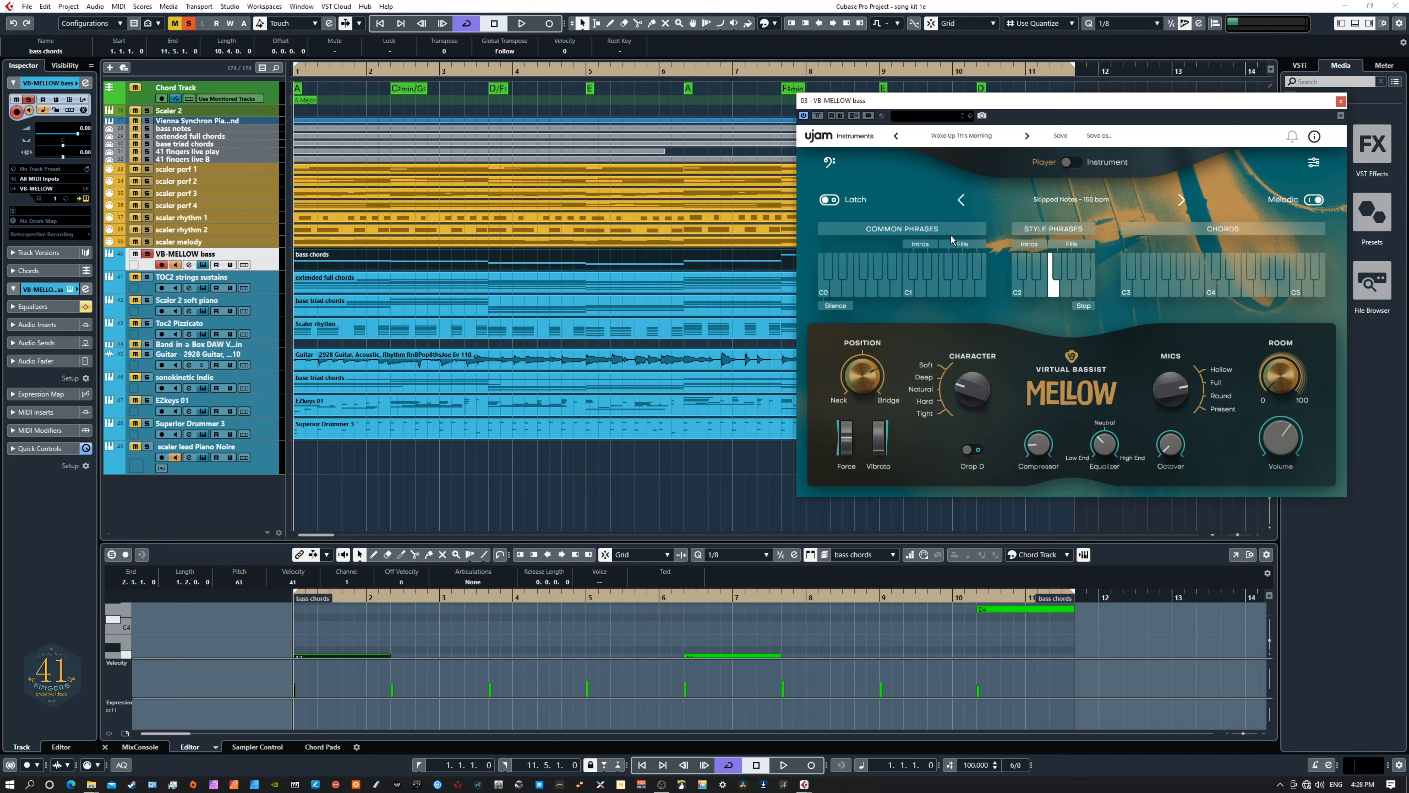
left_click(1166, 291)
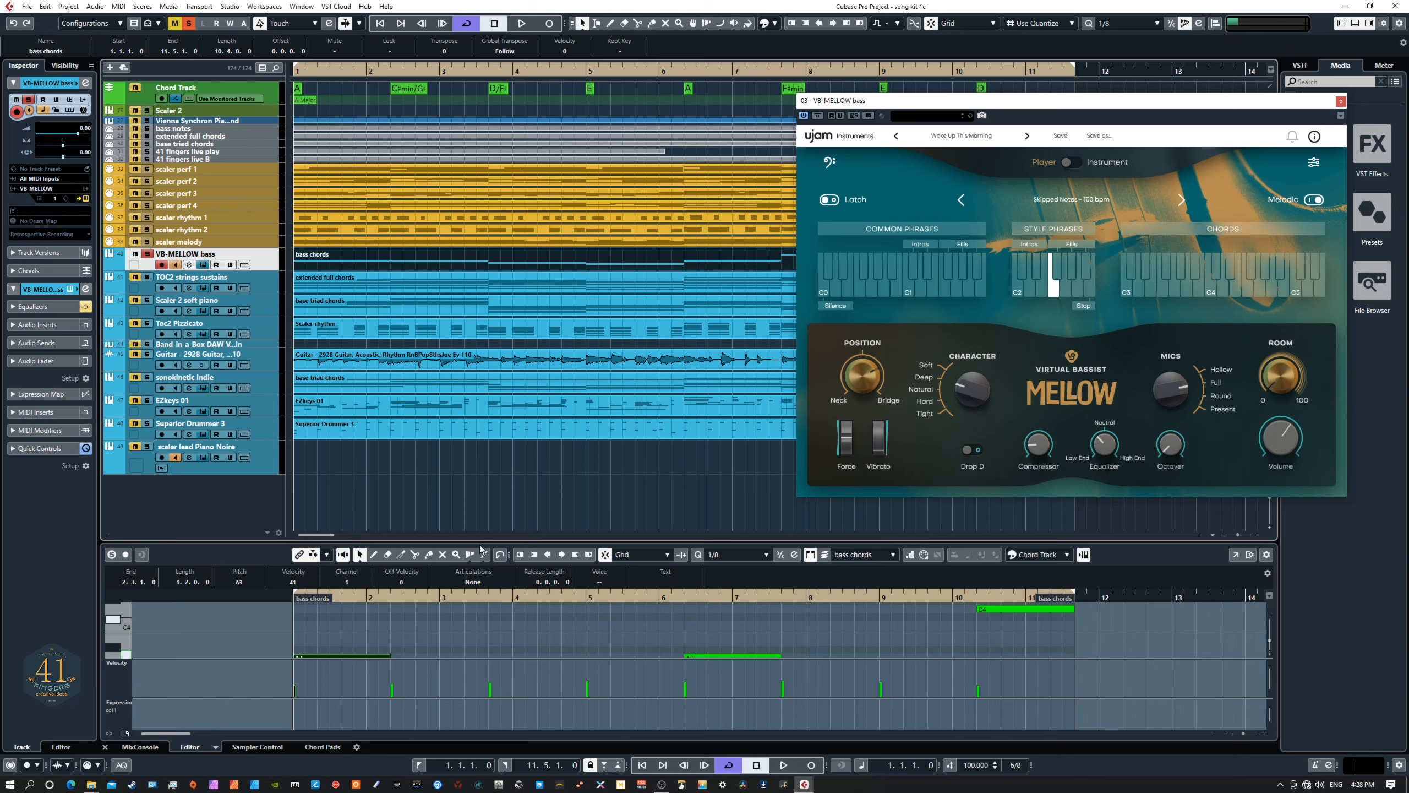
left_click_drag(480, 543, 468, 432)
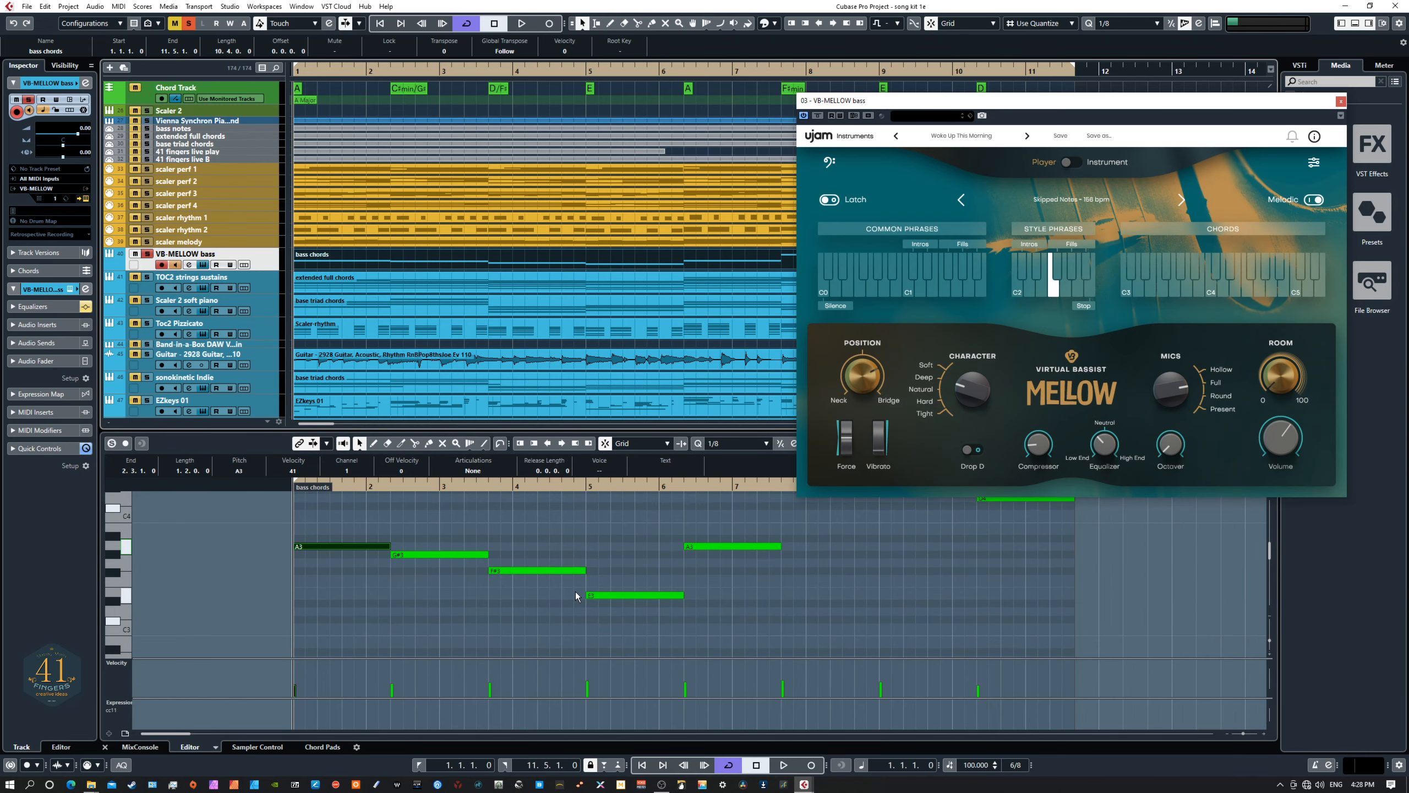
scroll(576, 597, "up", 2)
scroll(576, 597, "down", 1)
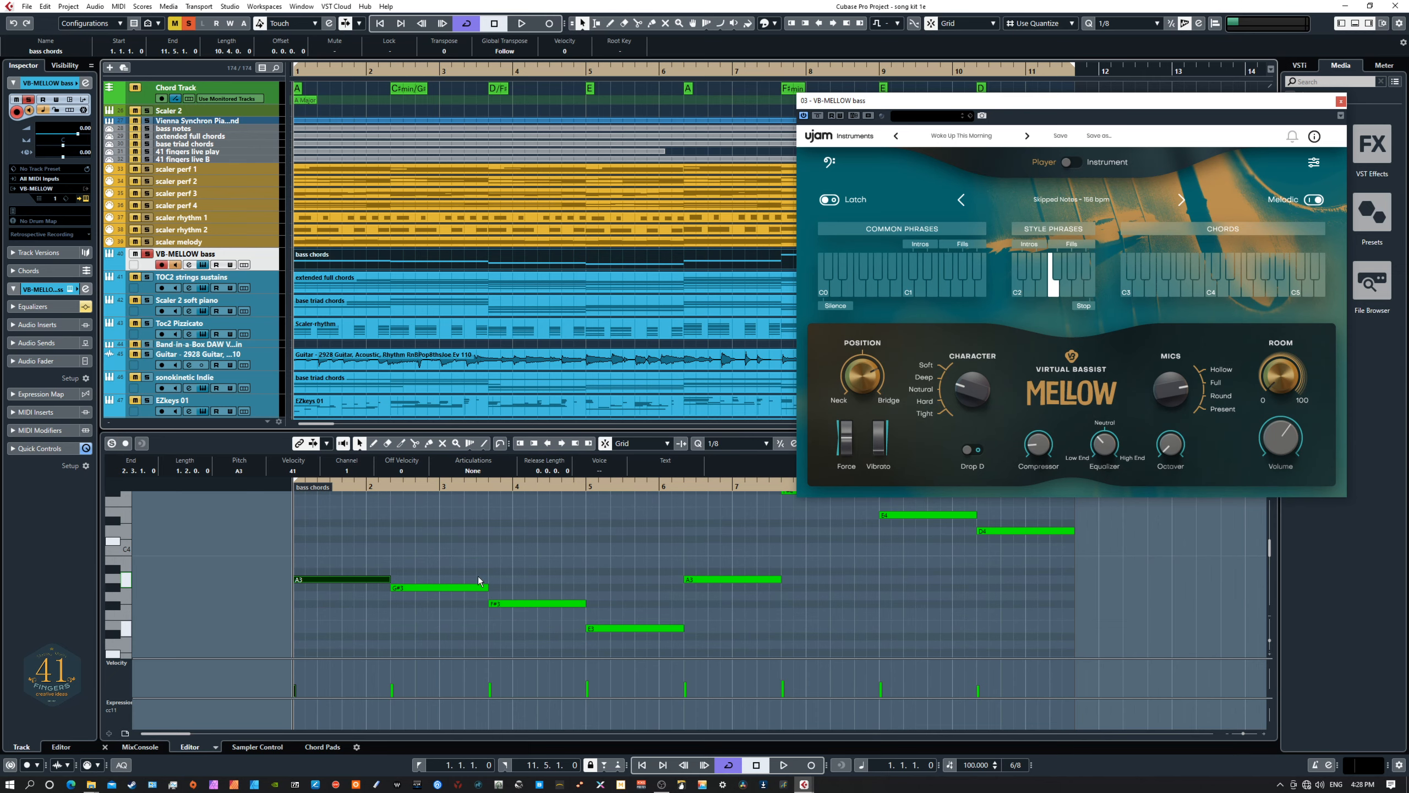
Select the bass notes track and display its bass chords part in the note editor
left_click(260, 129)
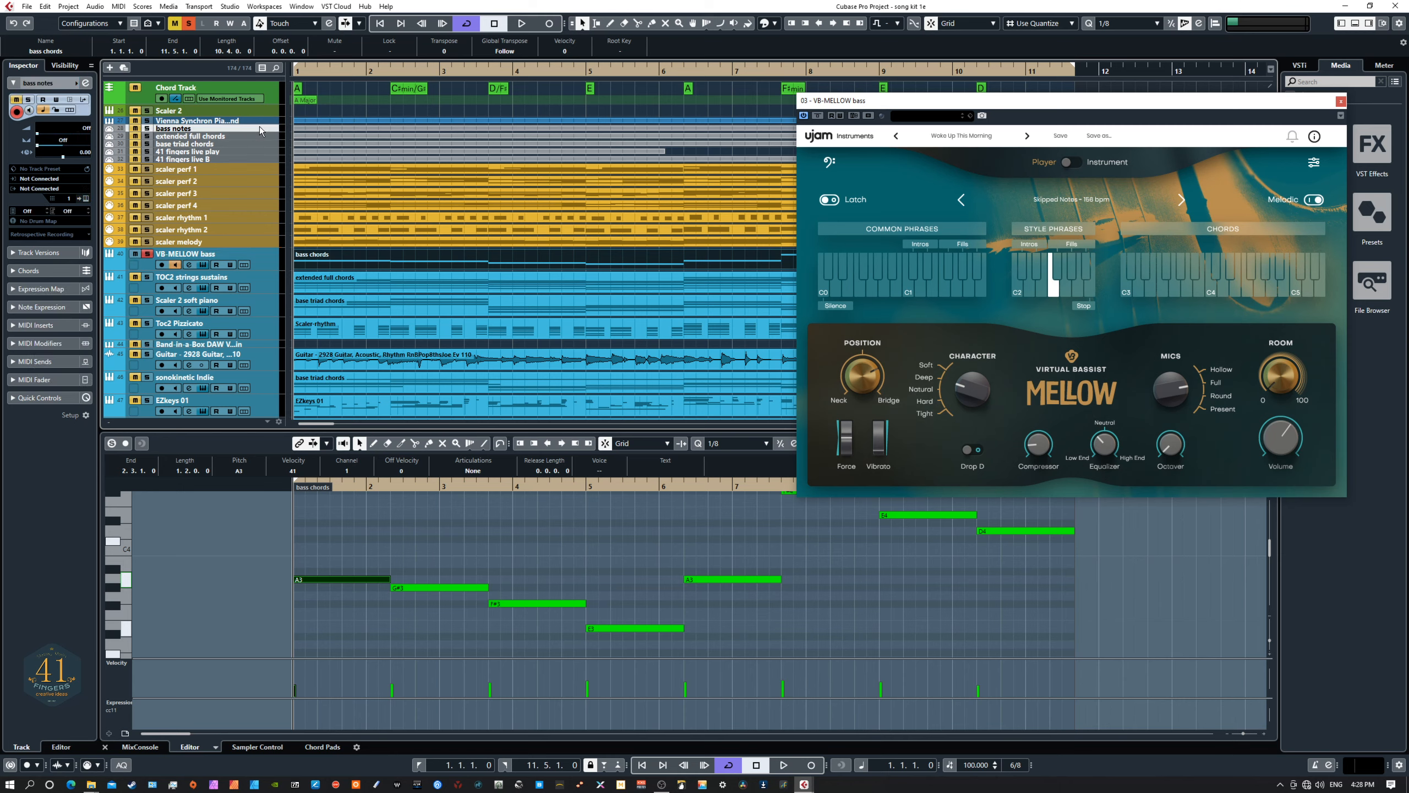
left_click(309, 130)
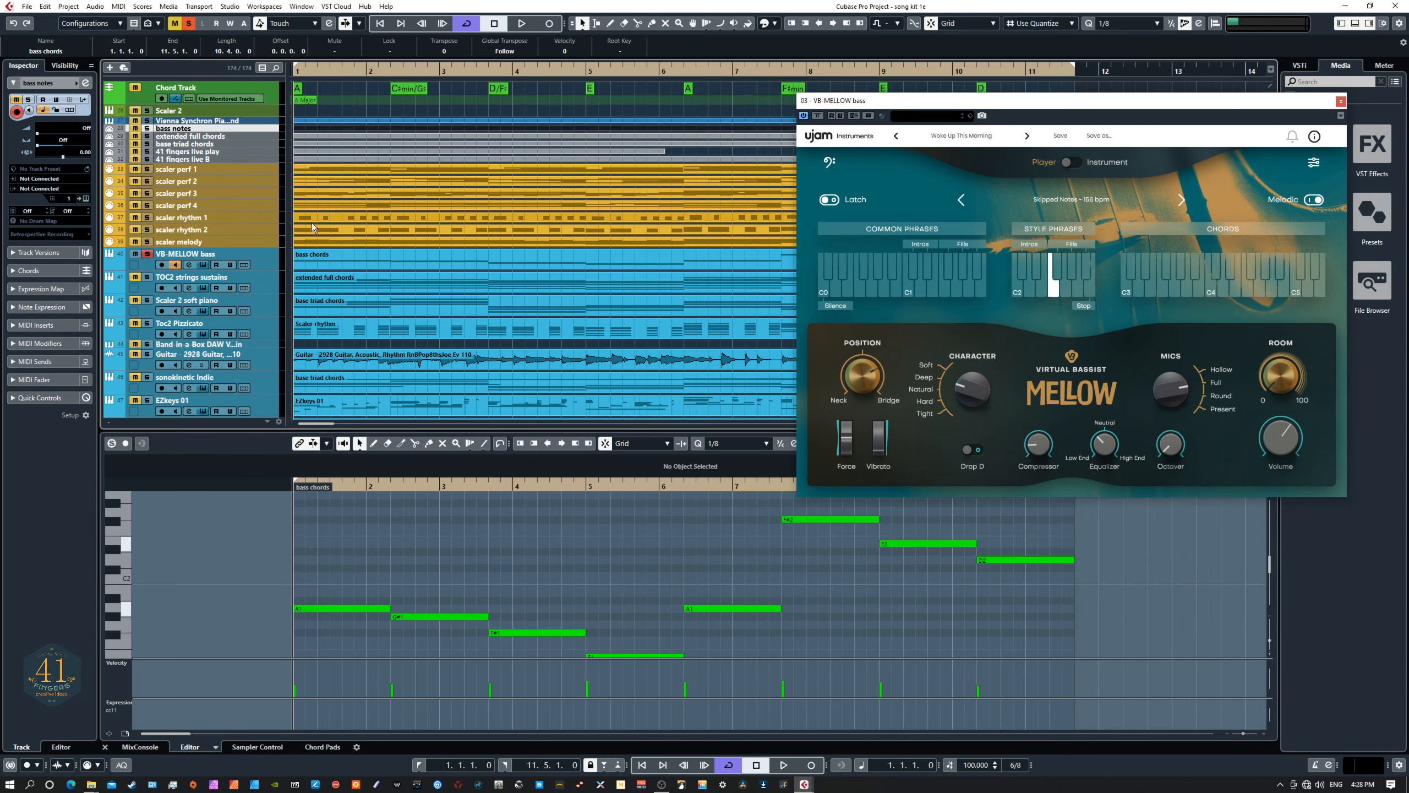
Show the bass chords part of the VB-MELLOW bass track in the note editor and play it
left_click(348, 267)
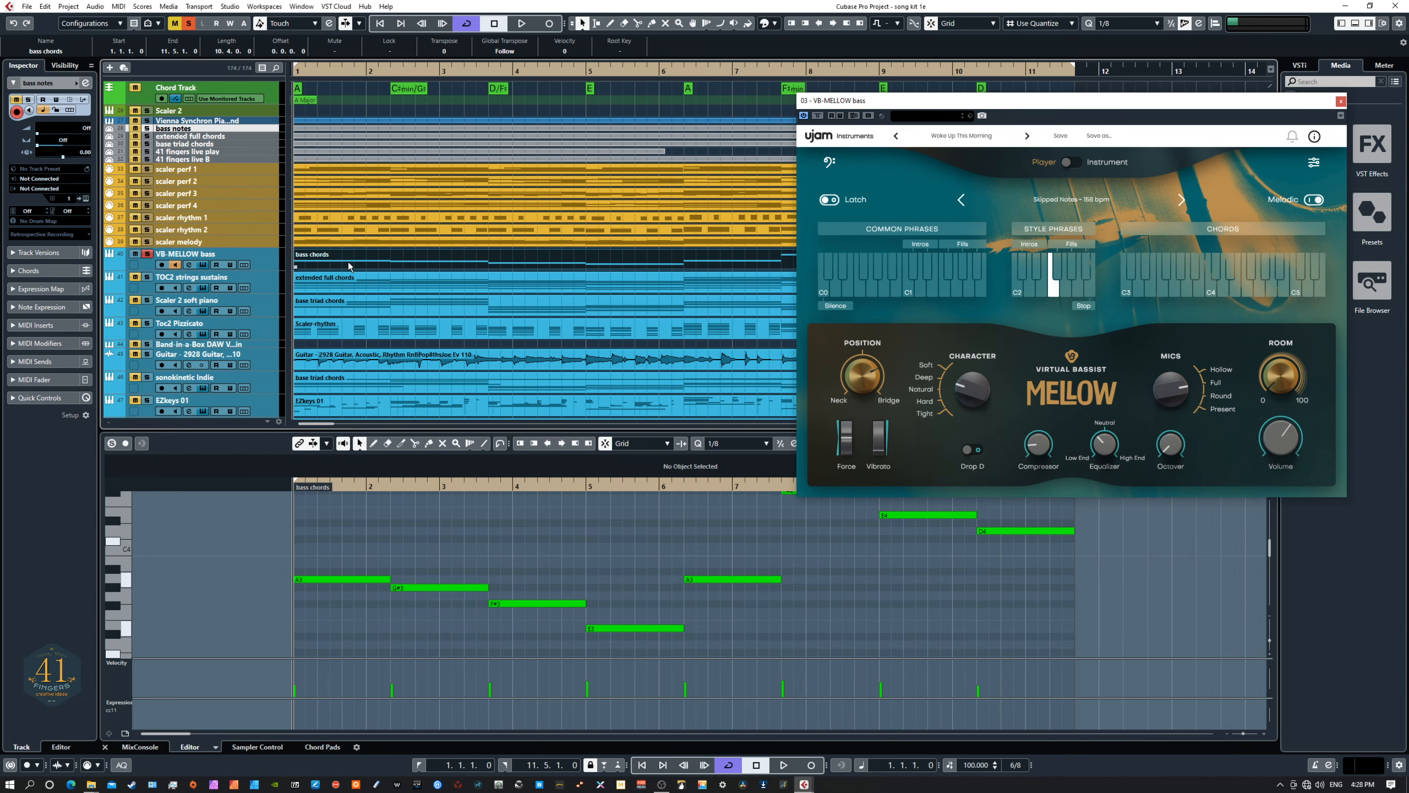
left_click(265, 266)
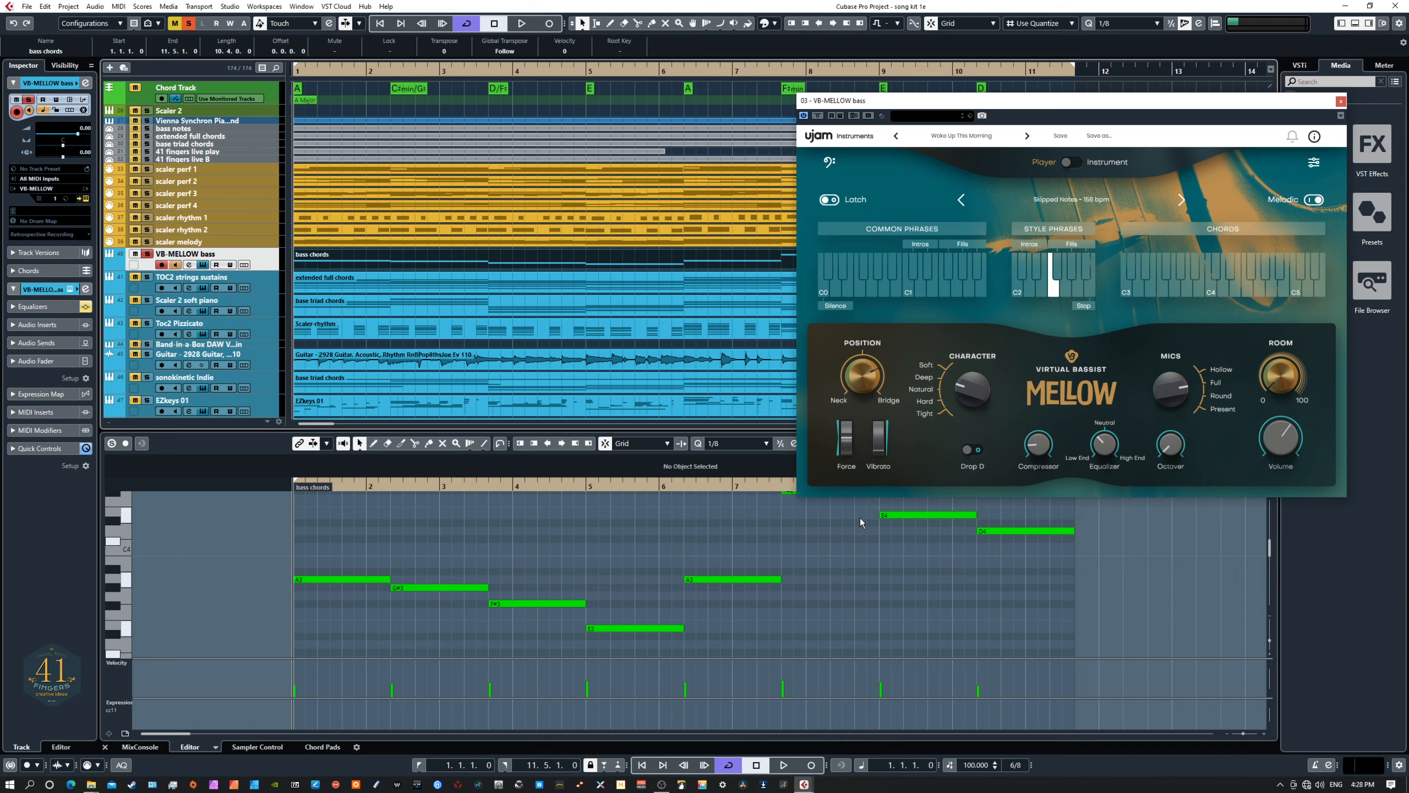
key("space")
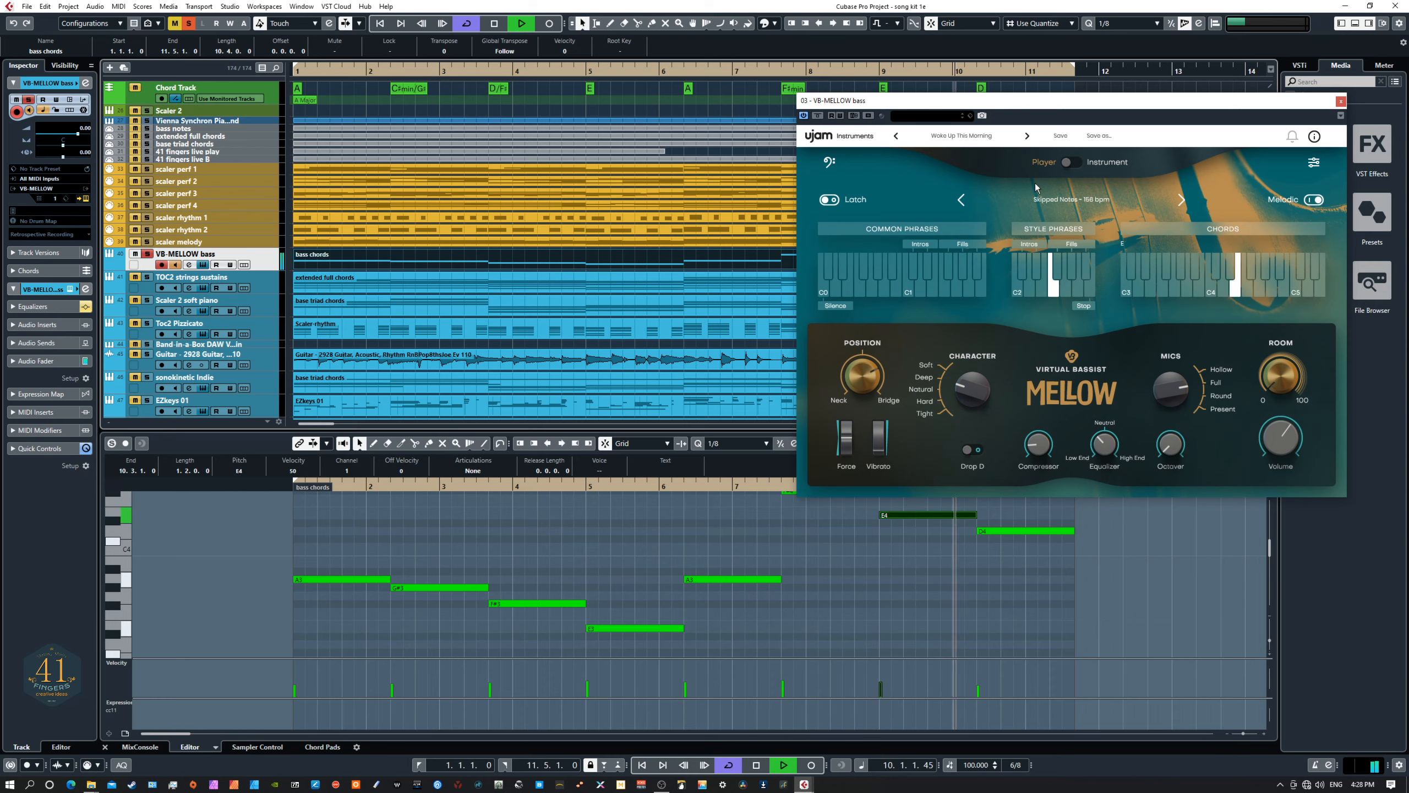
Audition the bass presets Walking A Thousand Miles and Rock & Roll, return to Woke Up This Morning and stop playback at the project start
left_click(895, 136)
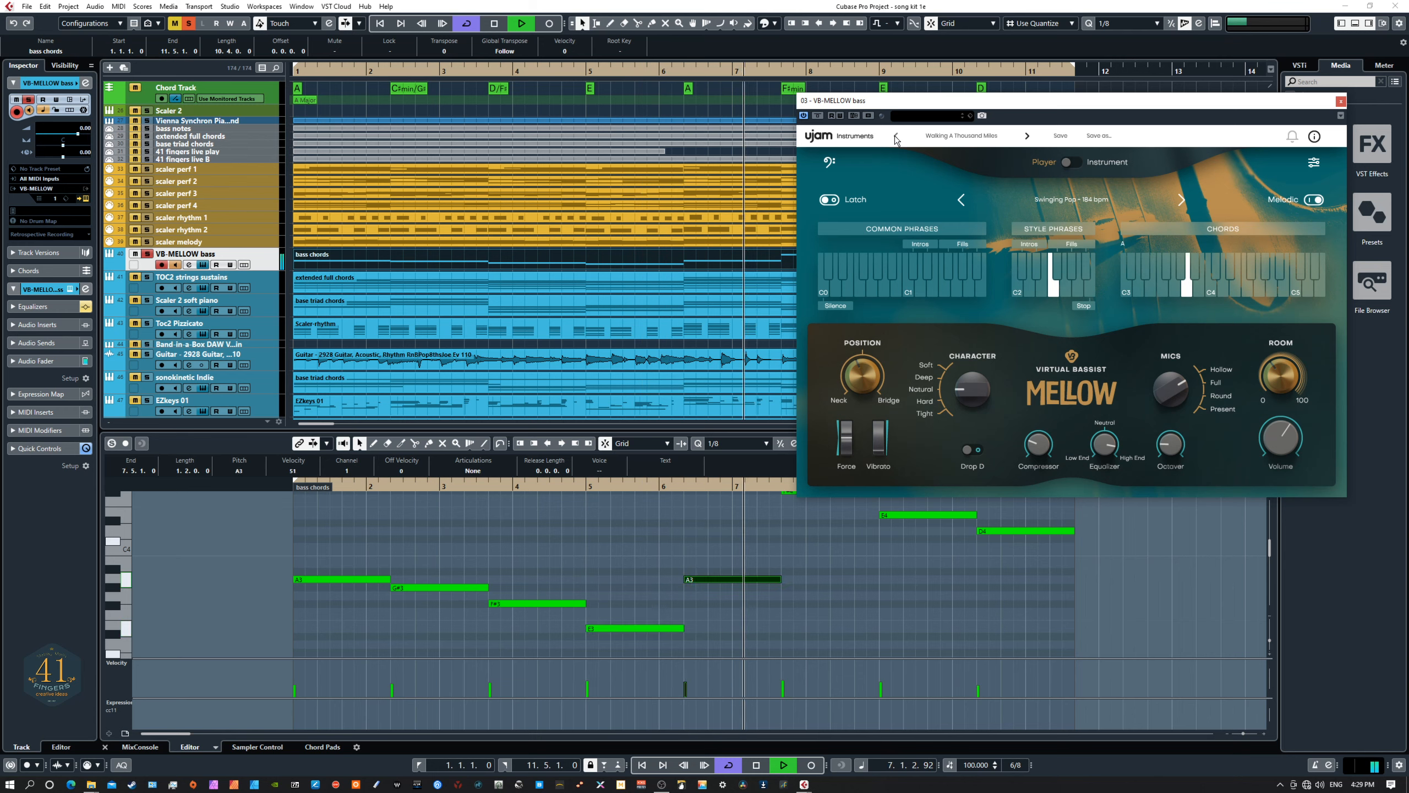
left_click(895, 137)
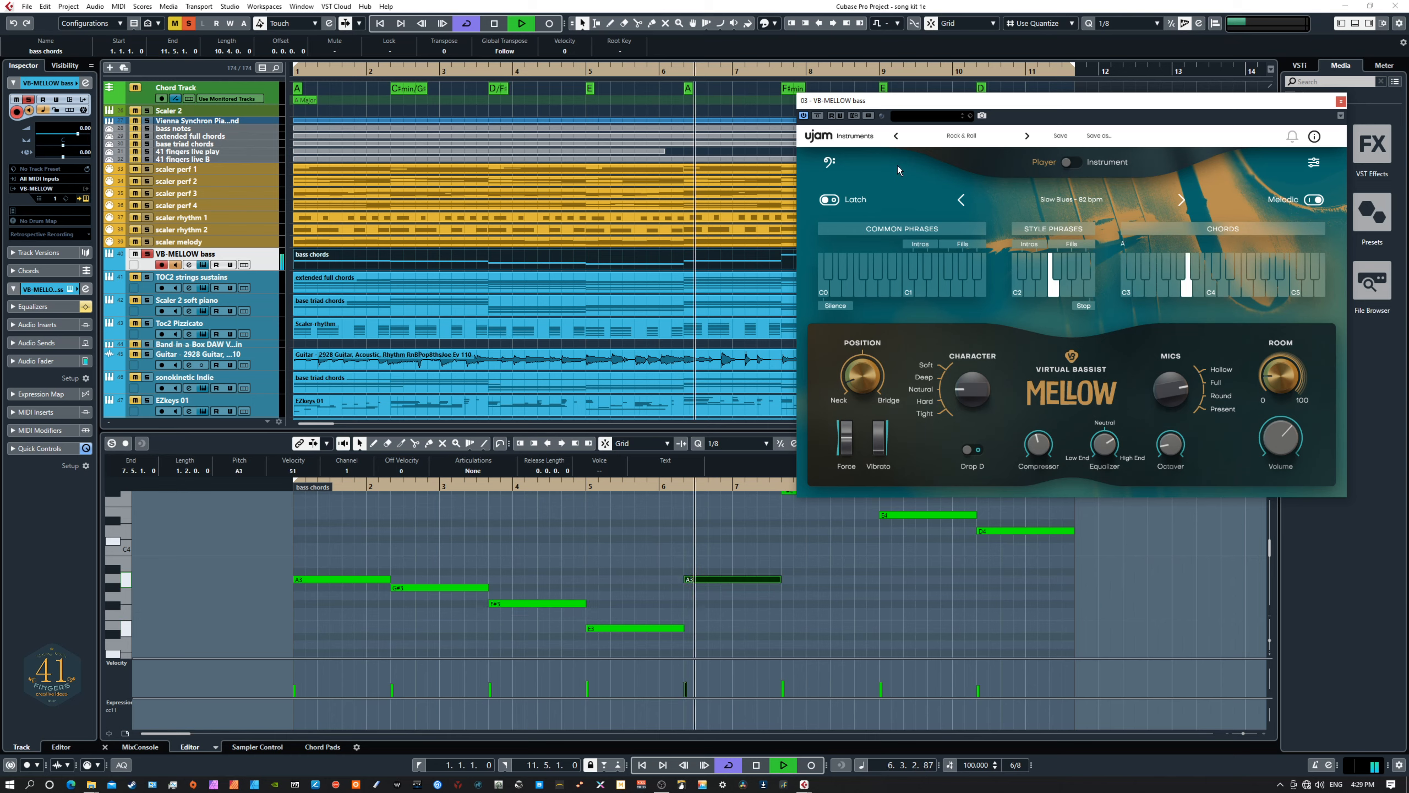
left_click(1027, 136)
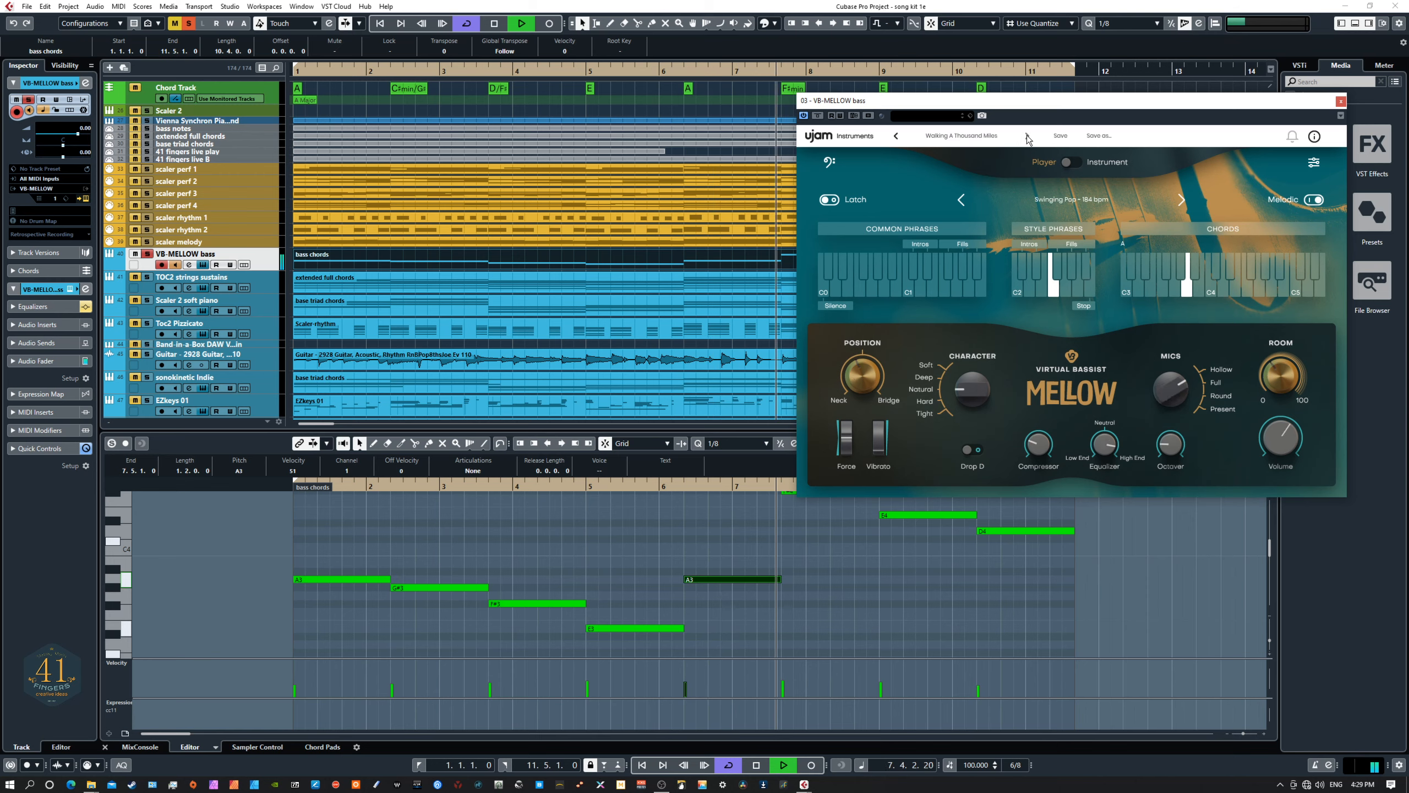
left_click(1027, 136)
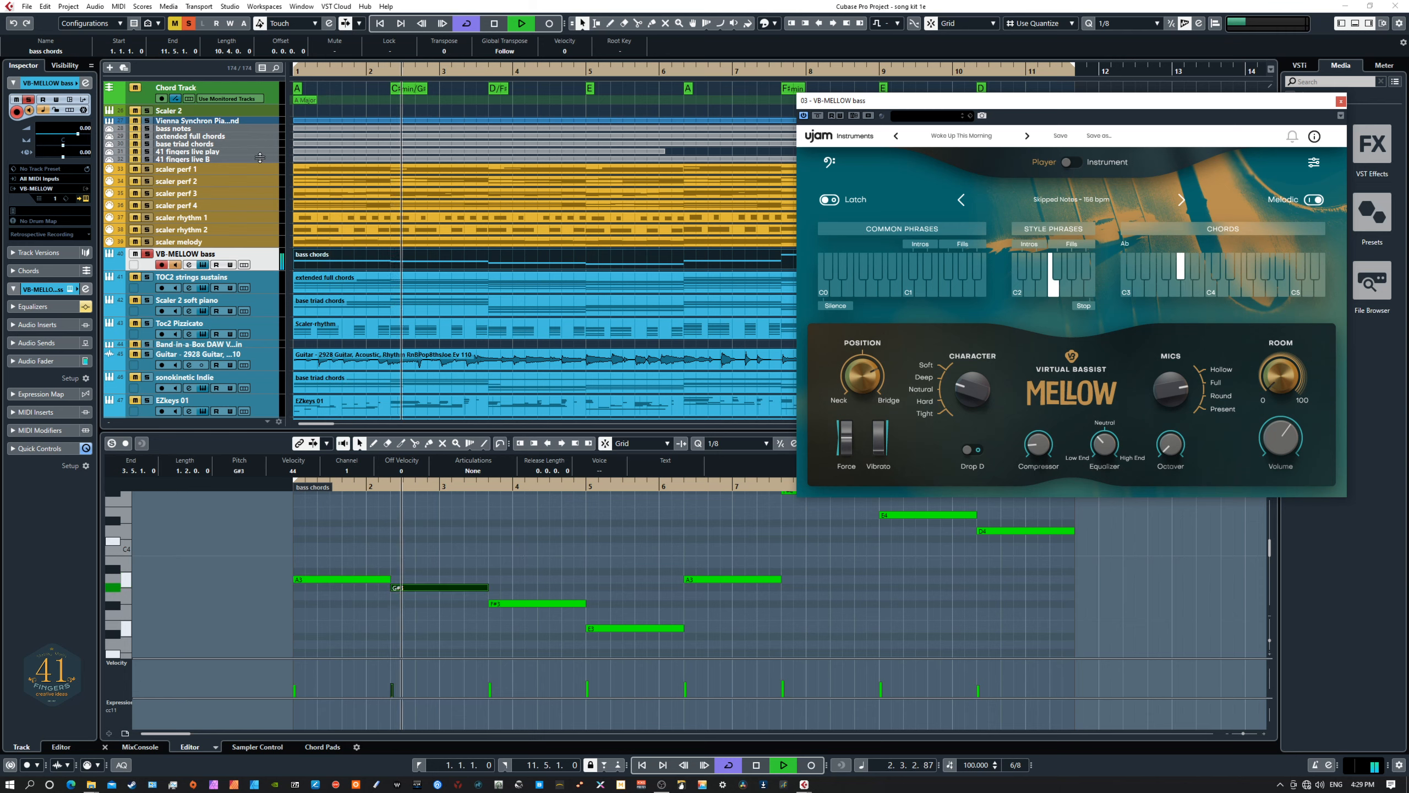
key("space")
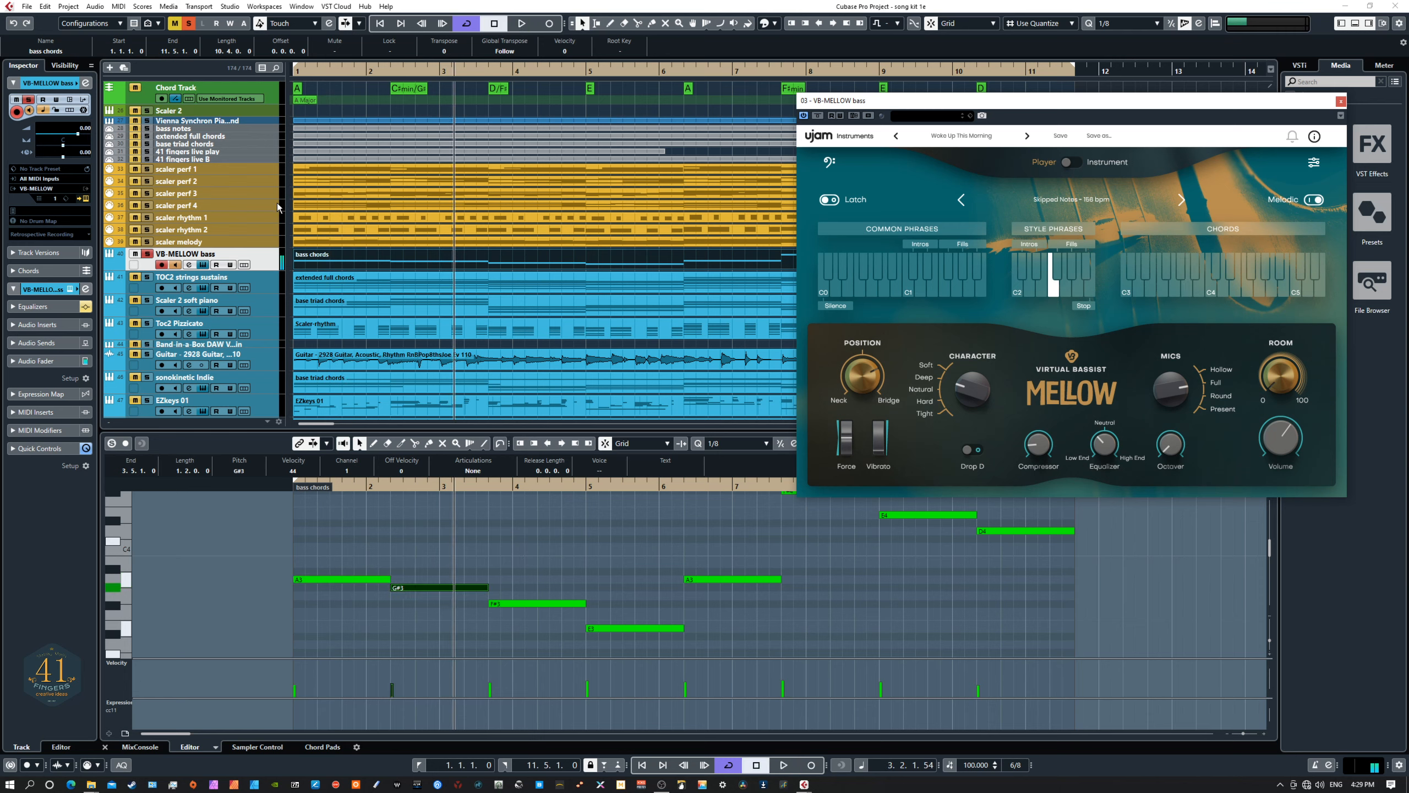
key("period")
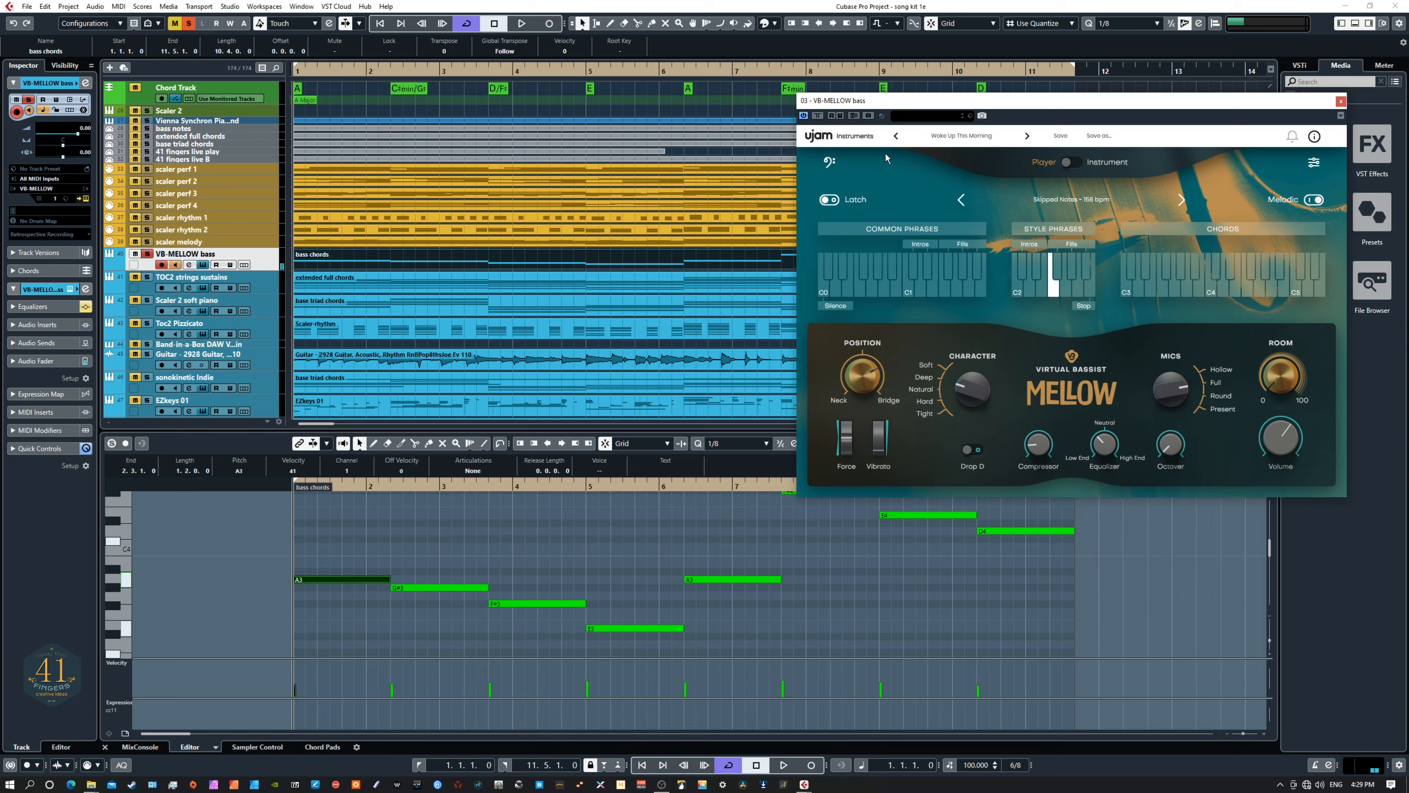
Clear away the VB-MELLOW bass window and bring up the TOC2 strings sustains instrument beside the tracks
left_click_drag(1006, 102, 0, 225)
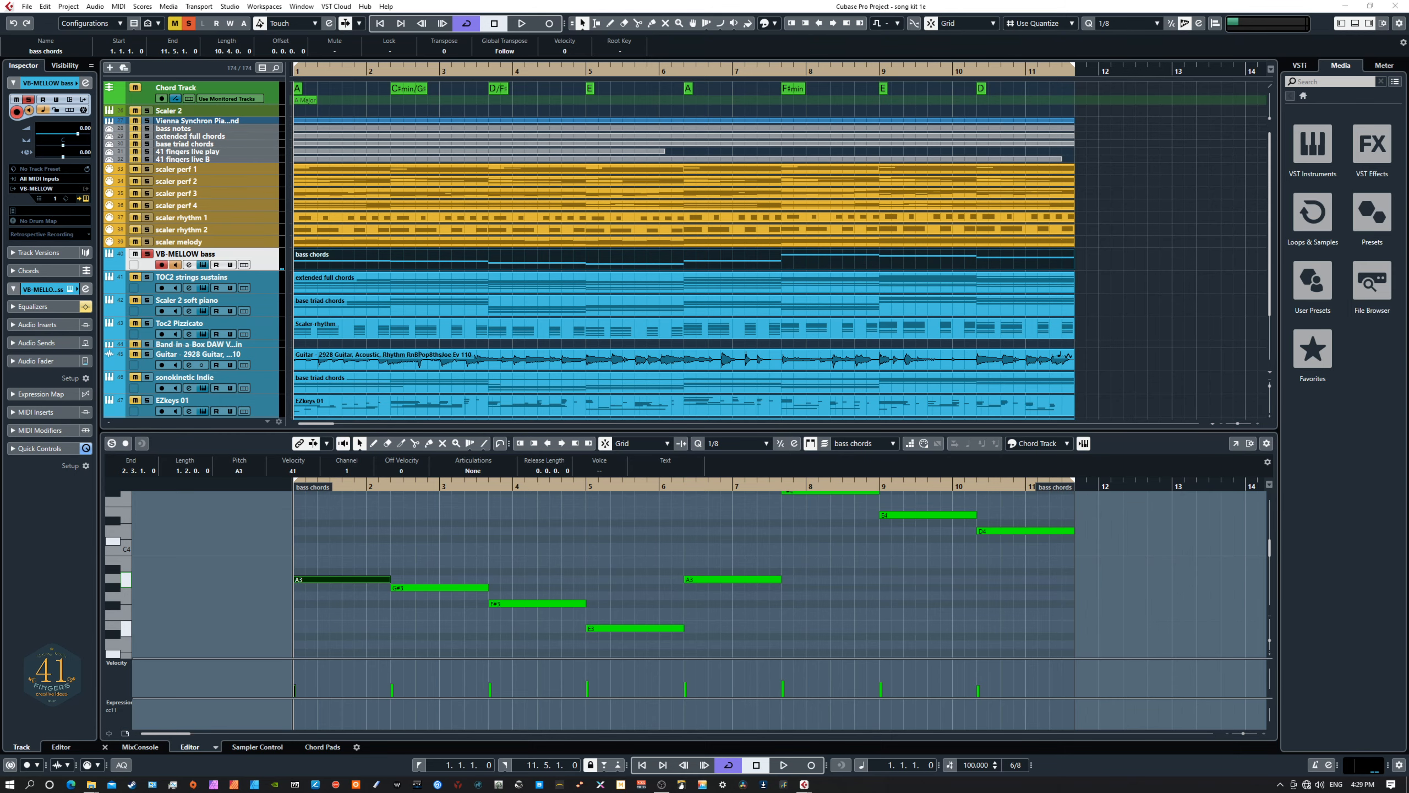
left_click(261, 280)
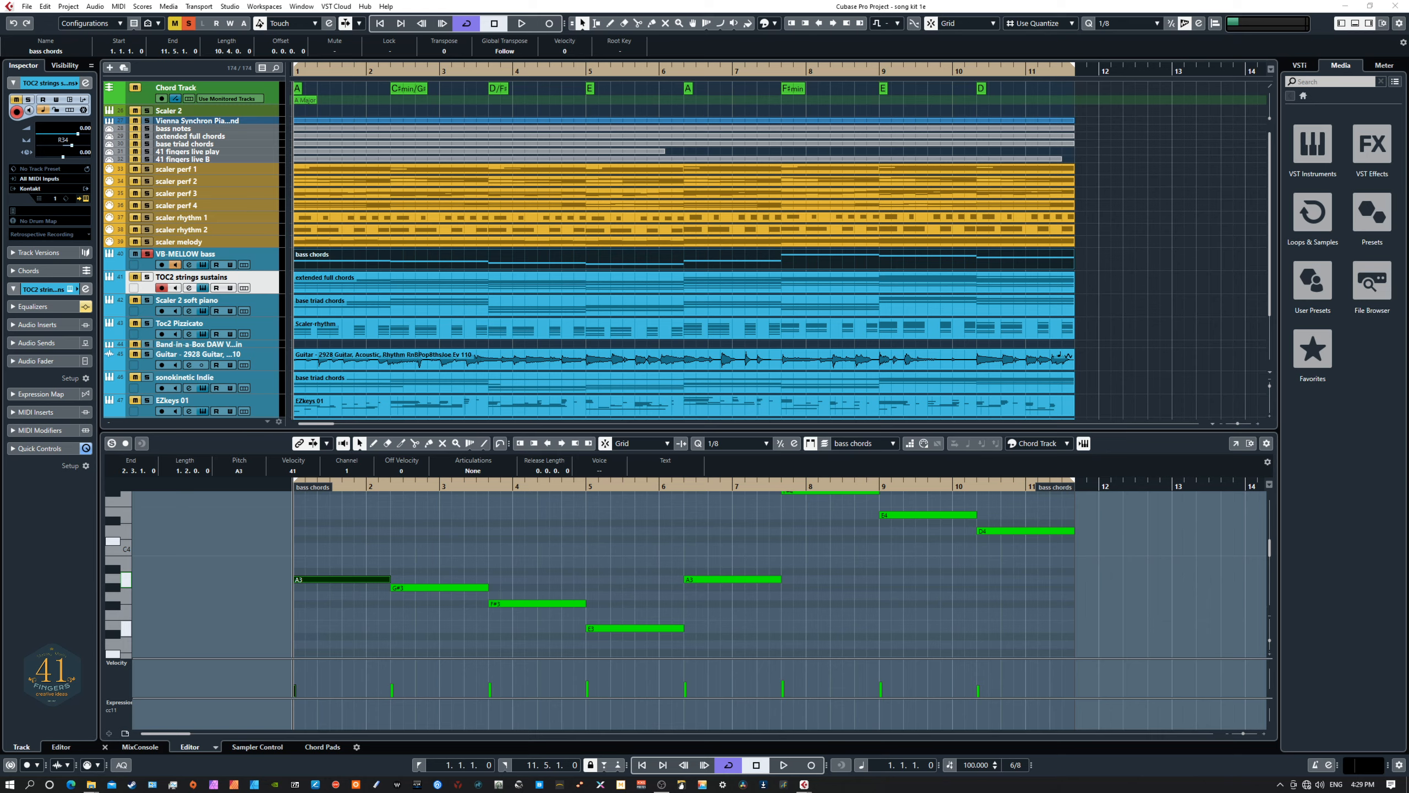
left_click_drag(580, 340, 1072, 162)
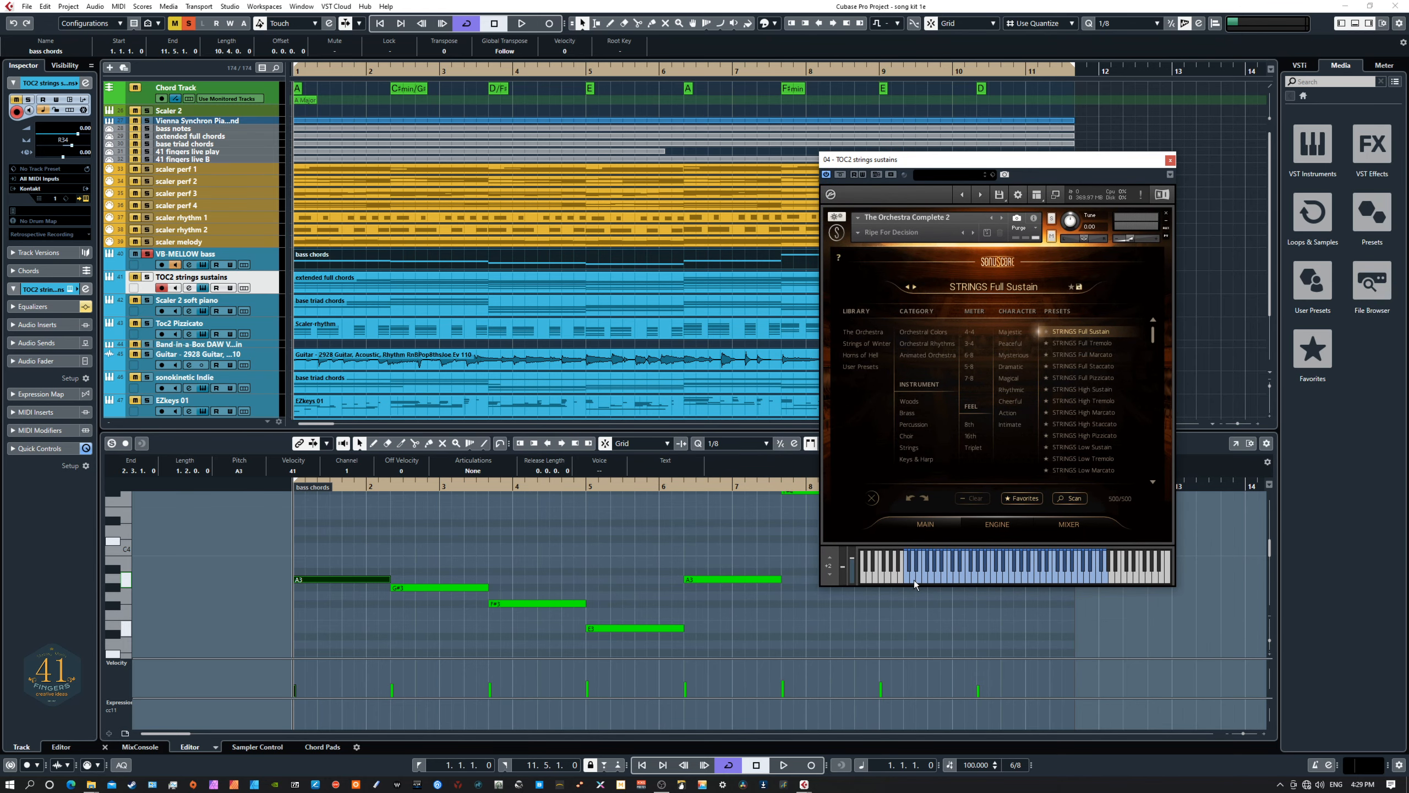
Display the extended full chords part of the strings track in the note editor and enlarge the track area
left_click(614, 335)
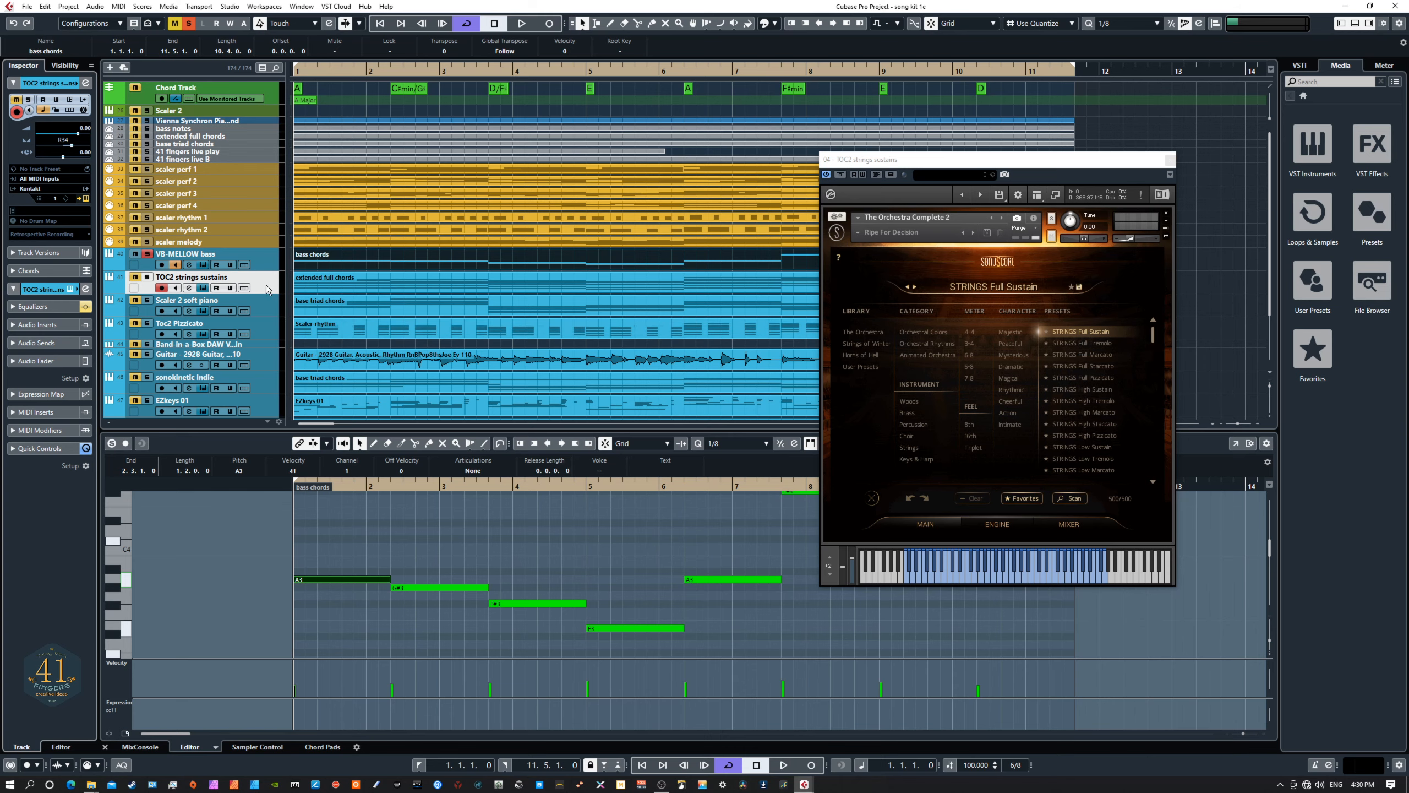
left_click(370, 286)
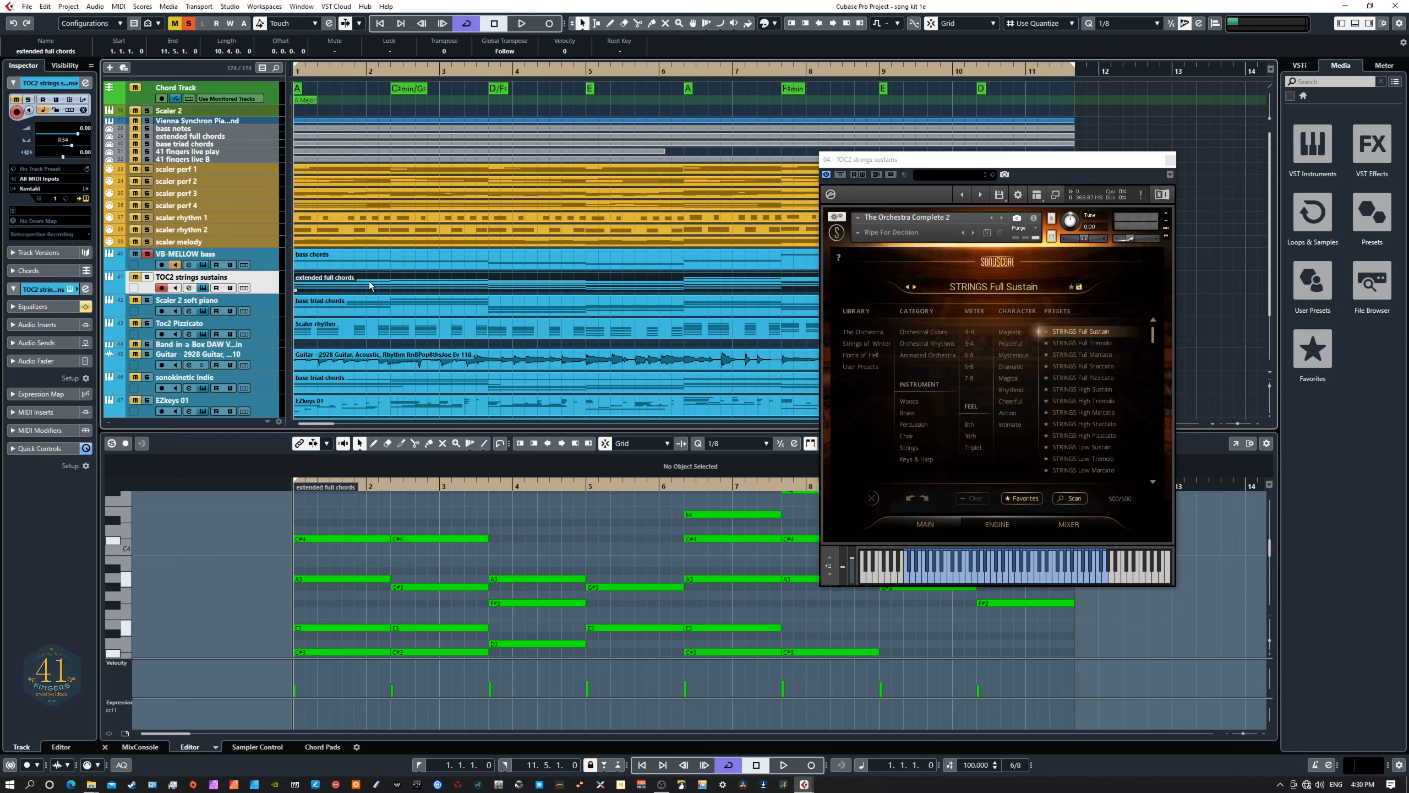
left_click_drag(455, 428, 464, 457)
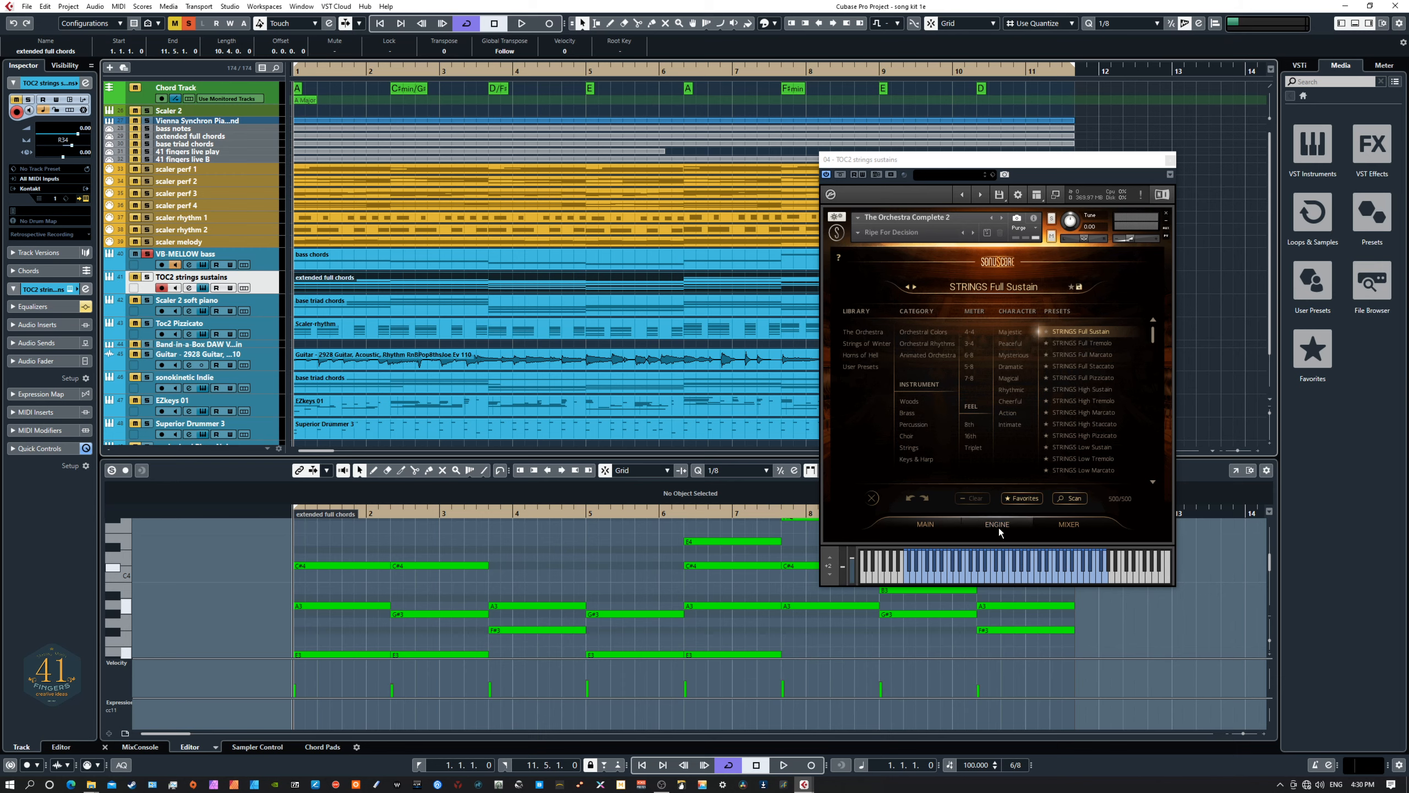
View the strings instrument's mixer page and return to its main page
left_click(1060, 522)
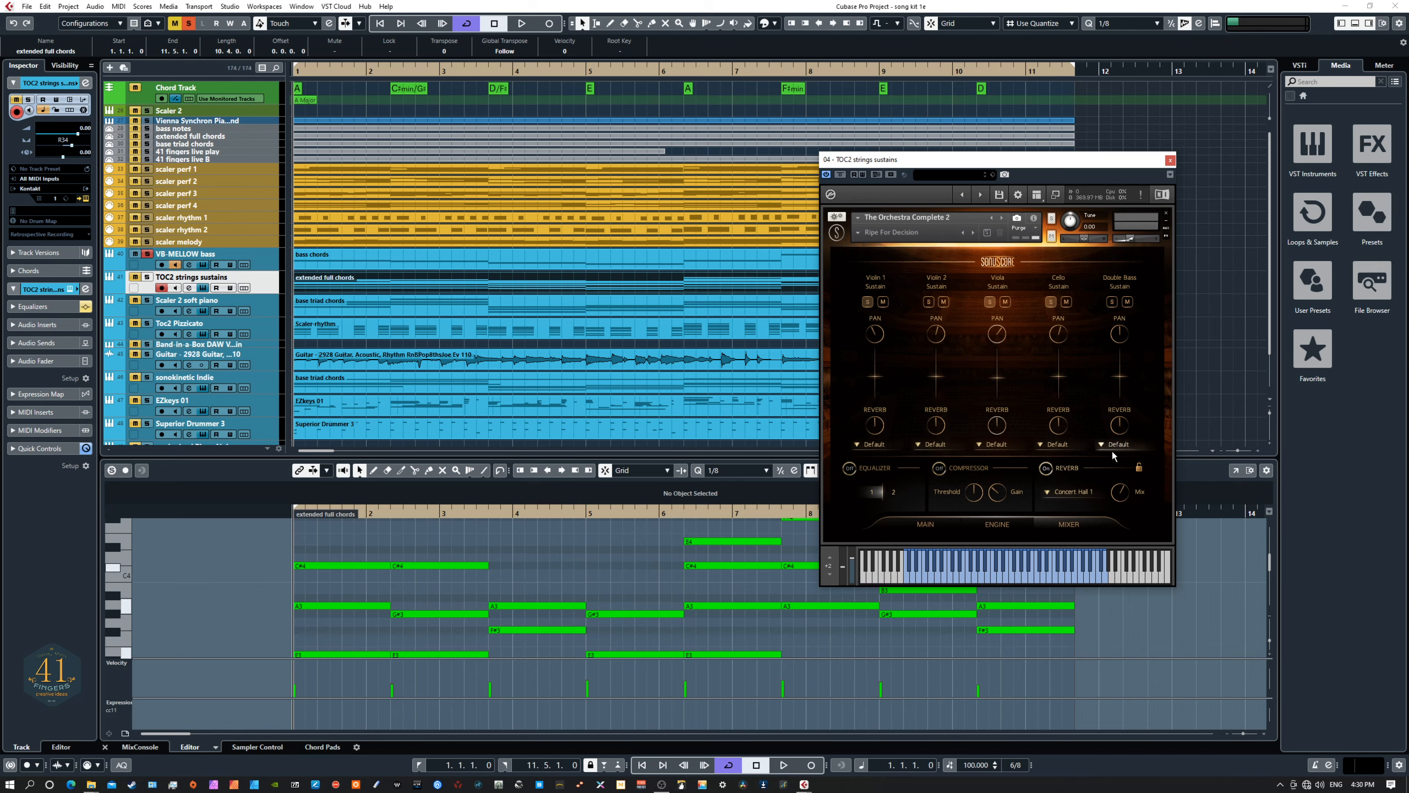
left_click(925, 524)
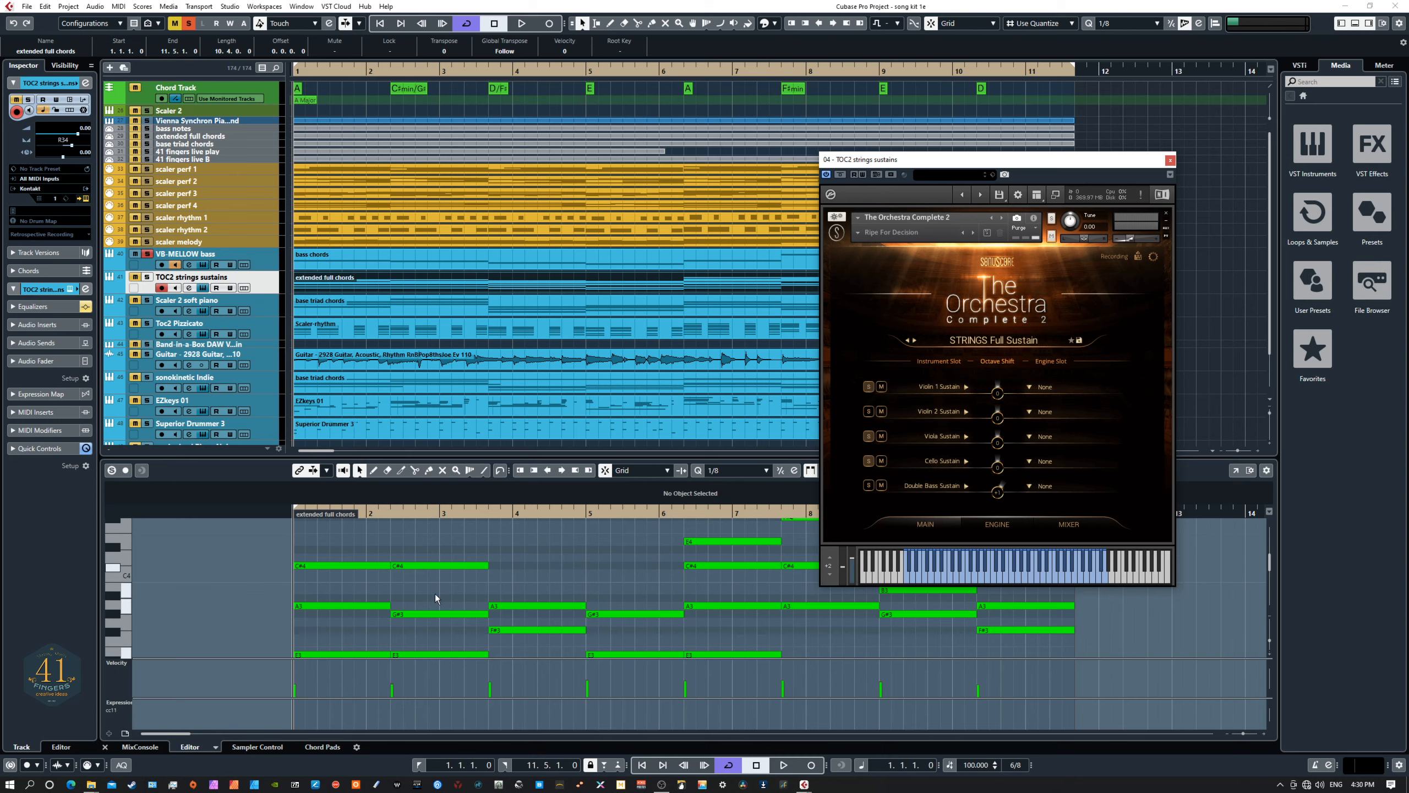
Select the first C#4 chord note, start playback and solo the TOC2 strings sustains track
left_click(350, 567)
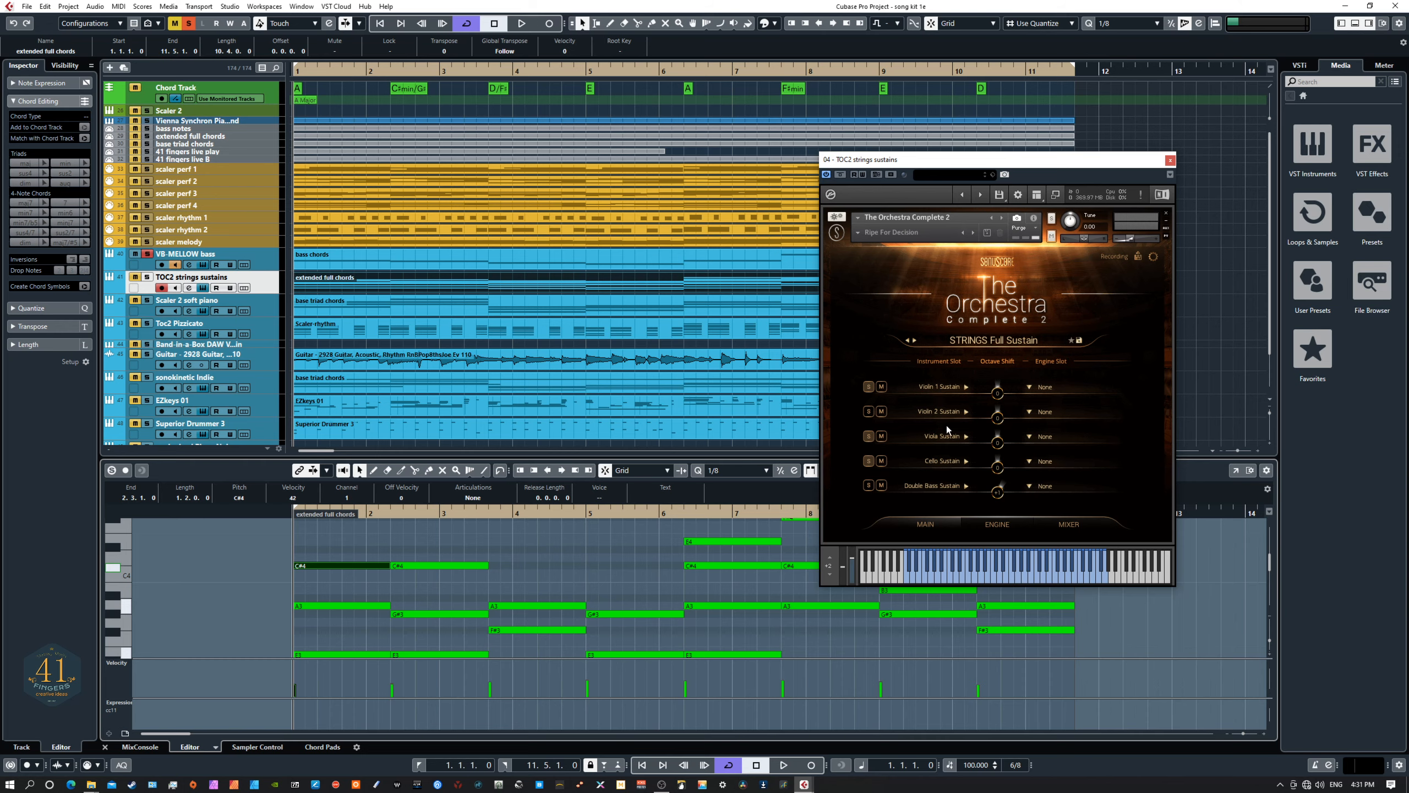
key("space")
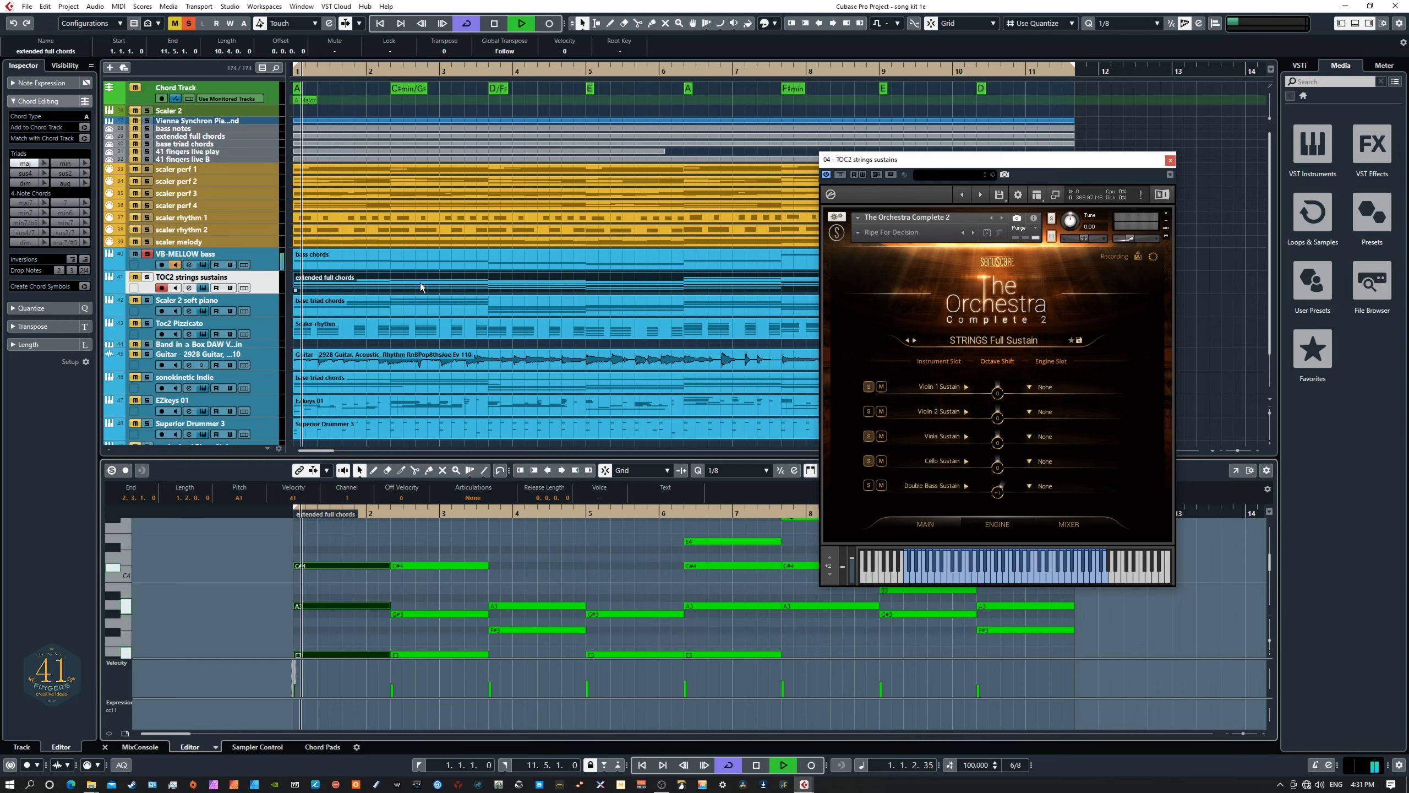
left_click(161, 276)
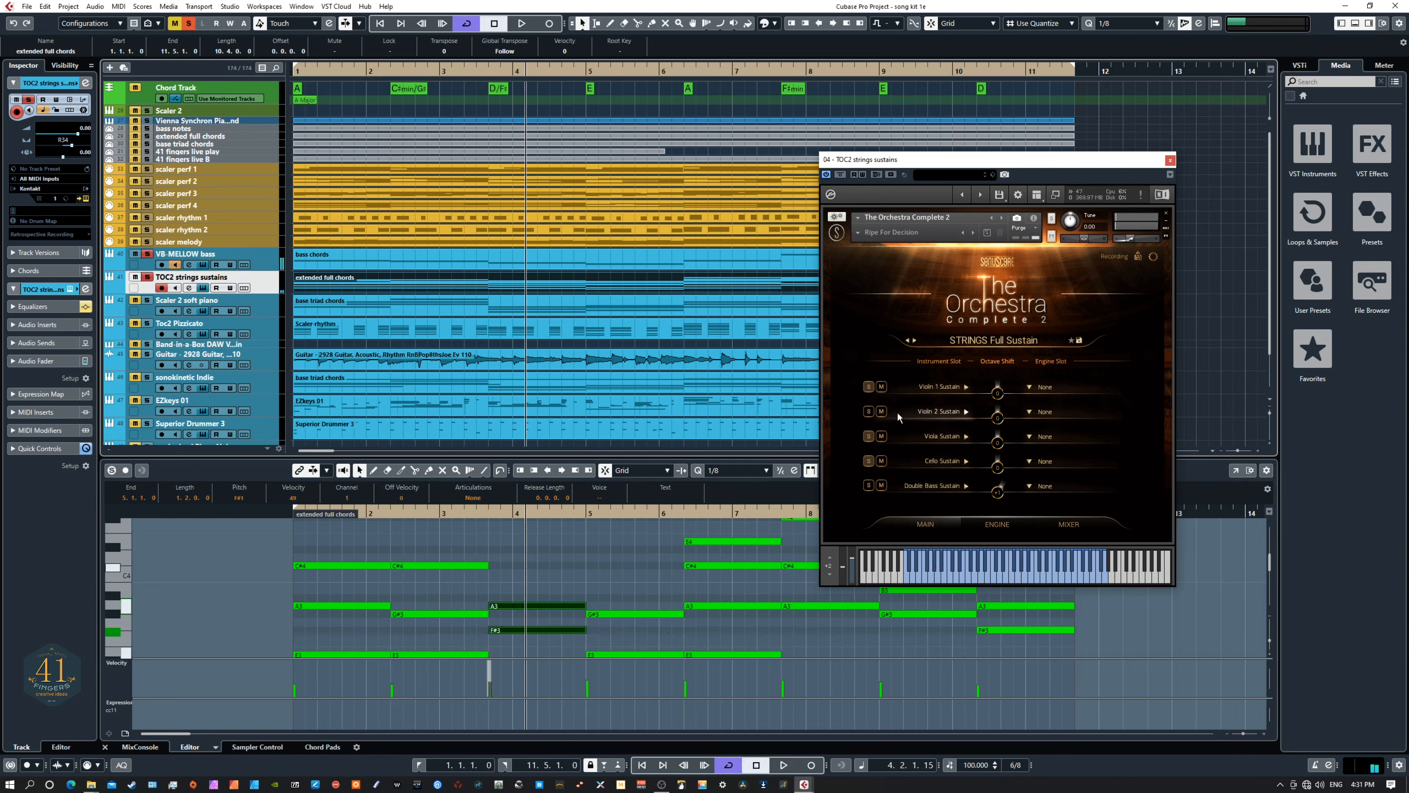
Look through the strings instrument's preset browser and mixer page, and listen to the bass and strings together
left_click(882, 411)
left_click(985, 339)
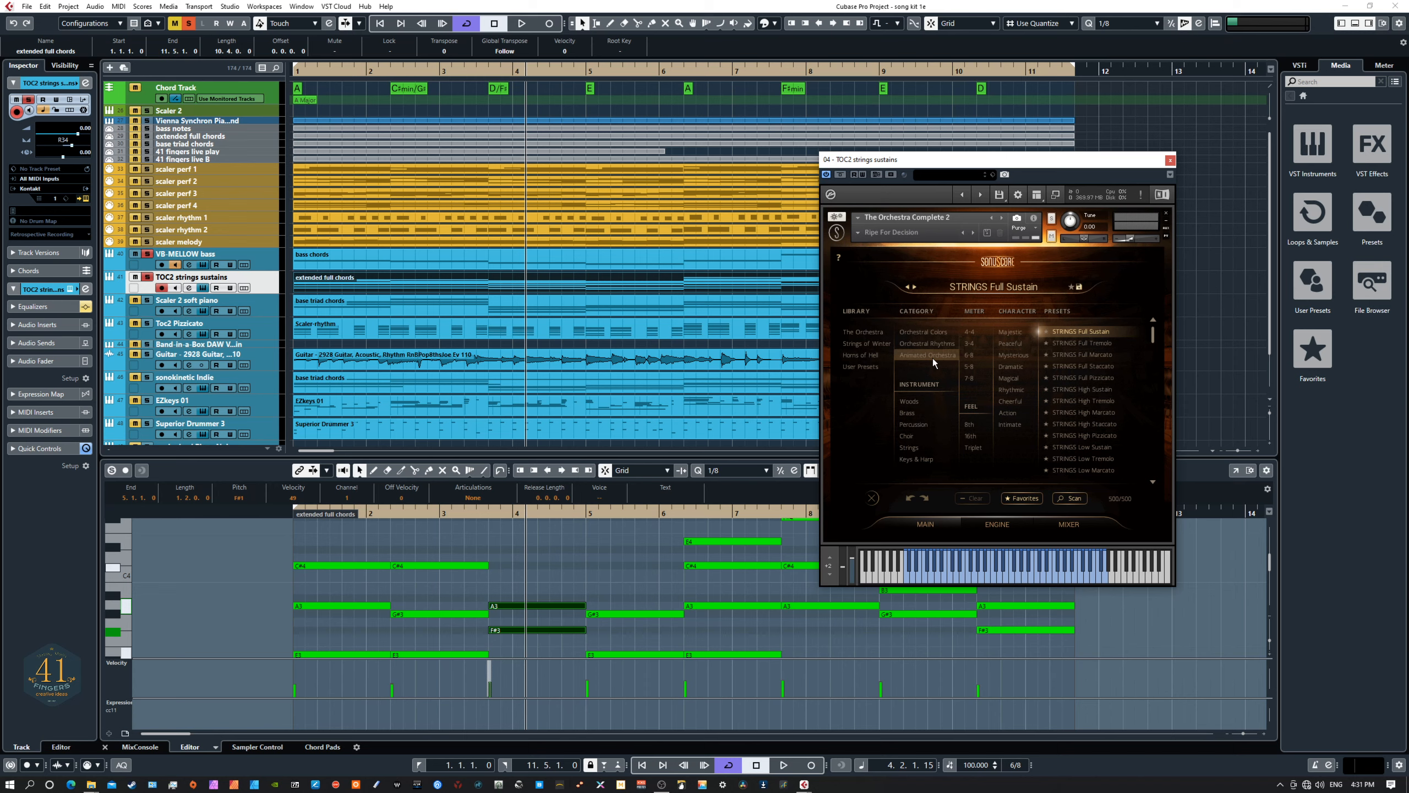
left_click(1065, 524)
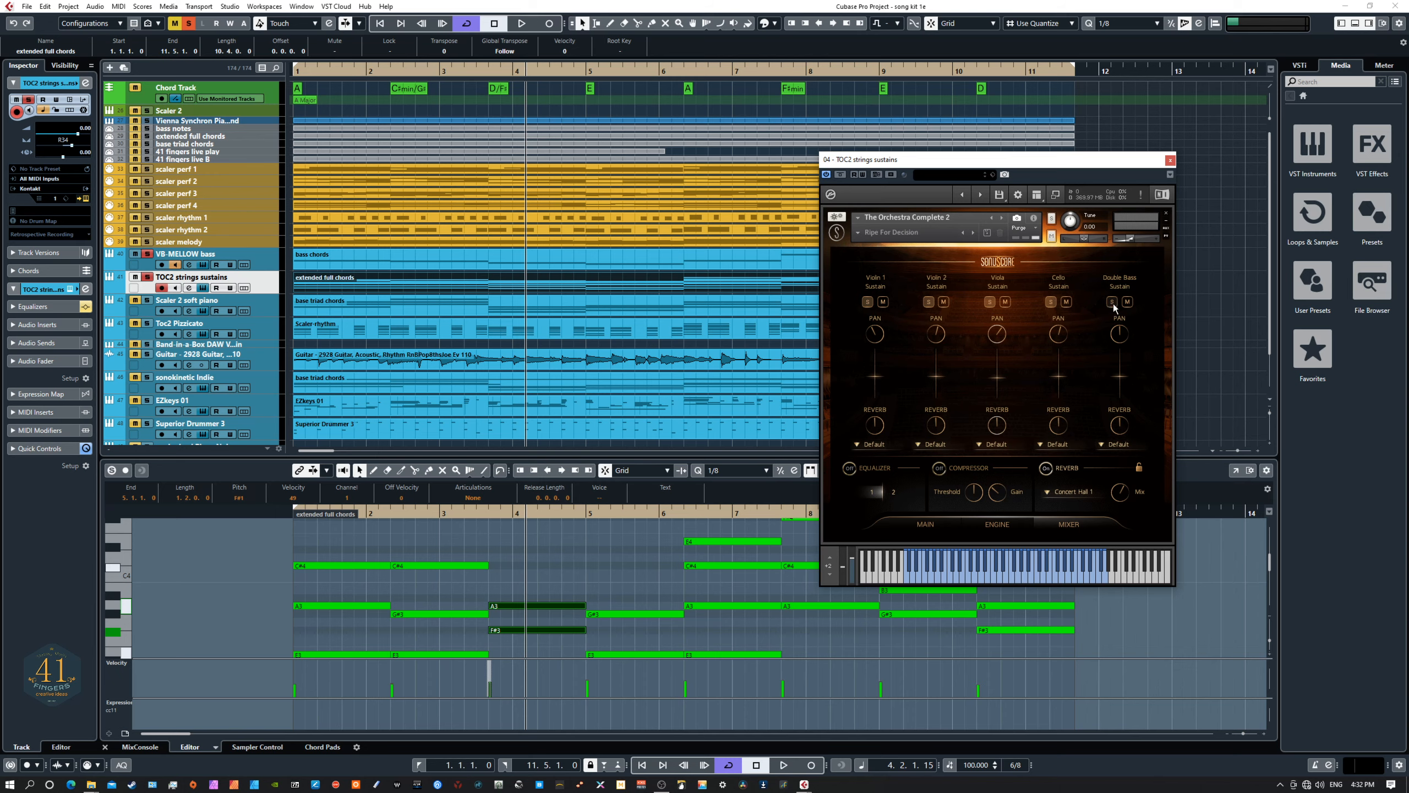
key("space")
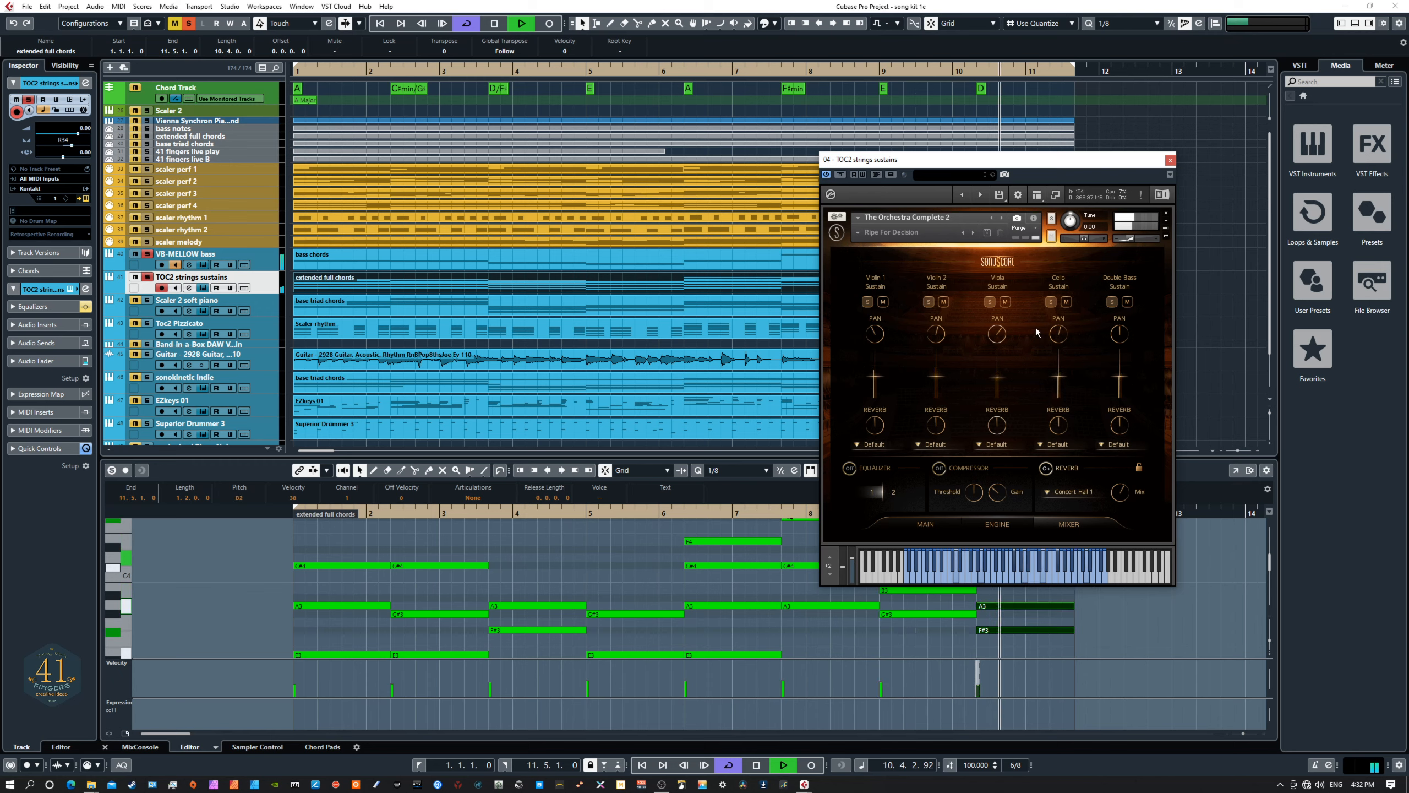
key("space")
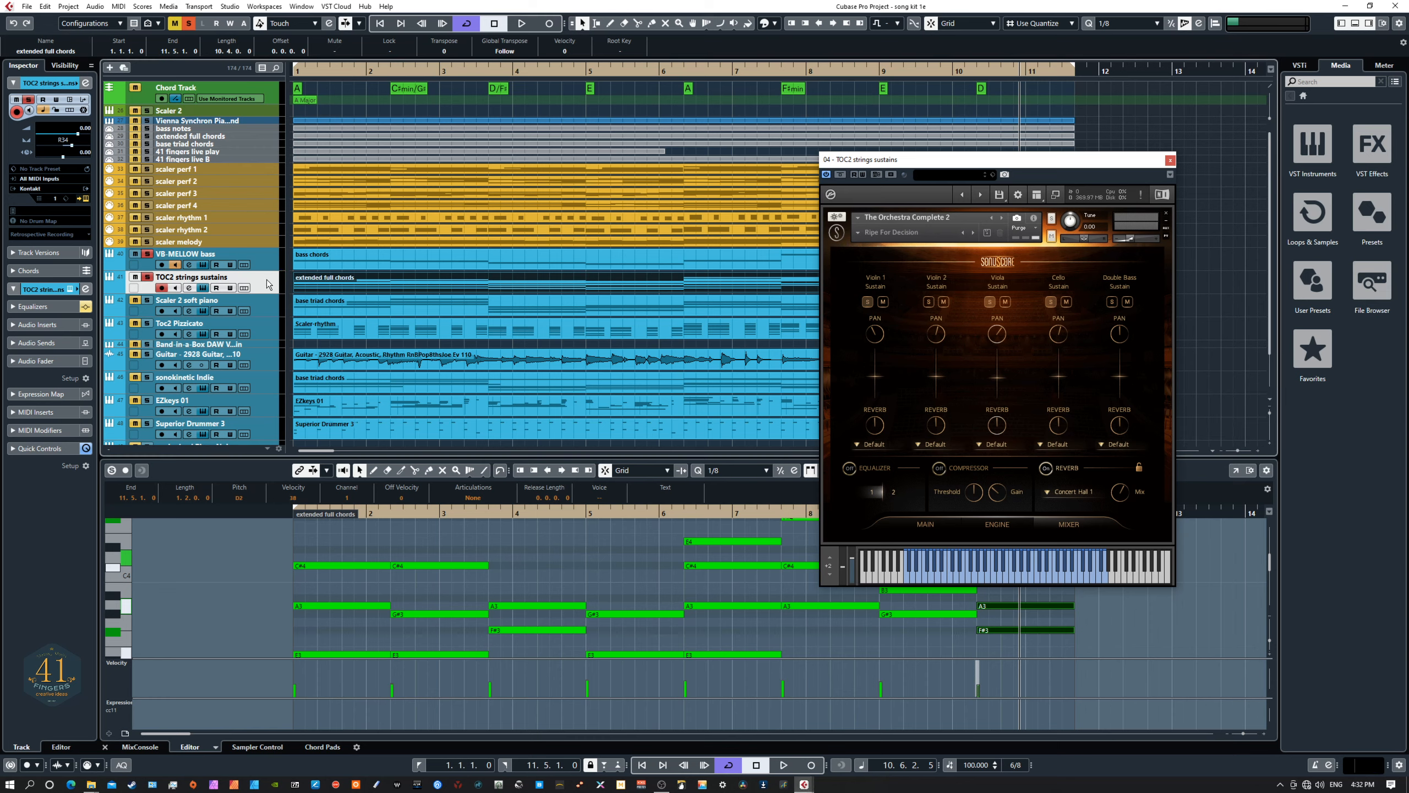
Point out the extended full chords track as the source and reselect TOC2 strings sustains
left_click(255, 137)
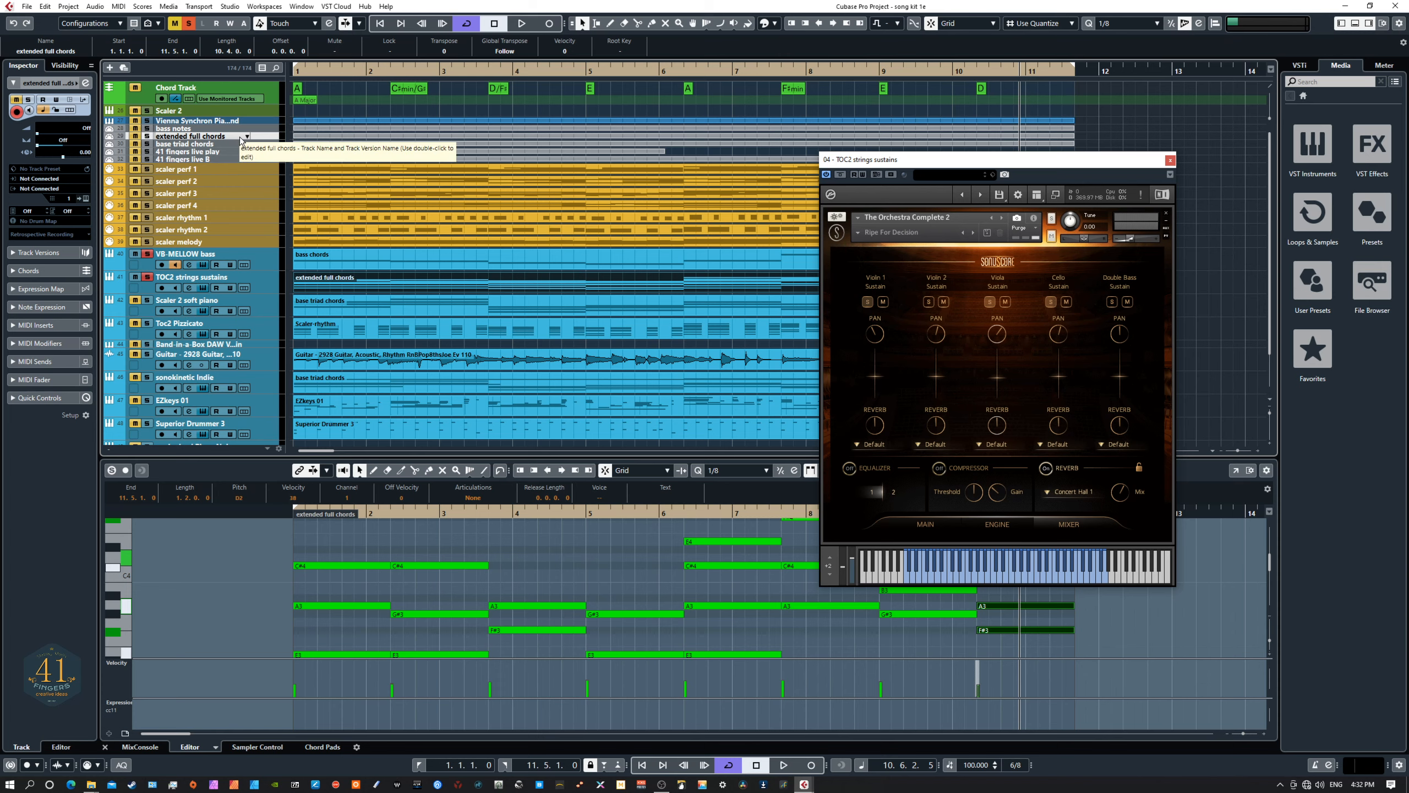
left_click(272, 291)
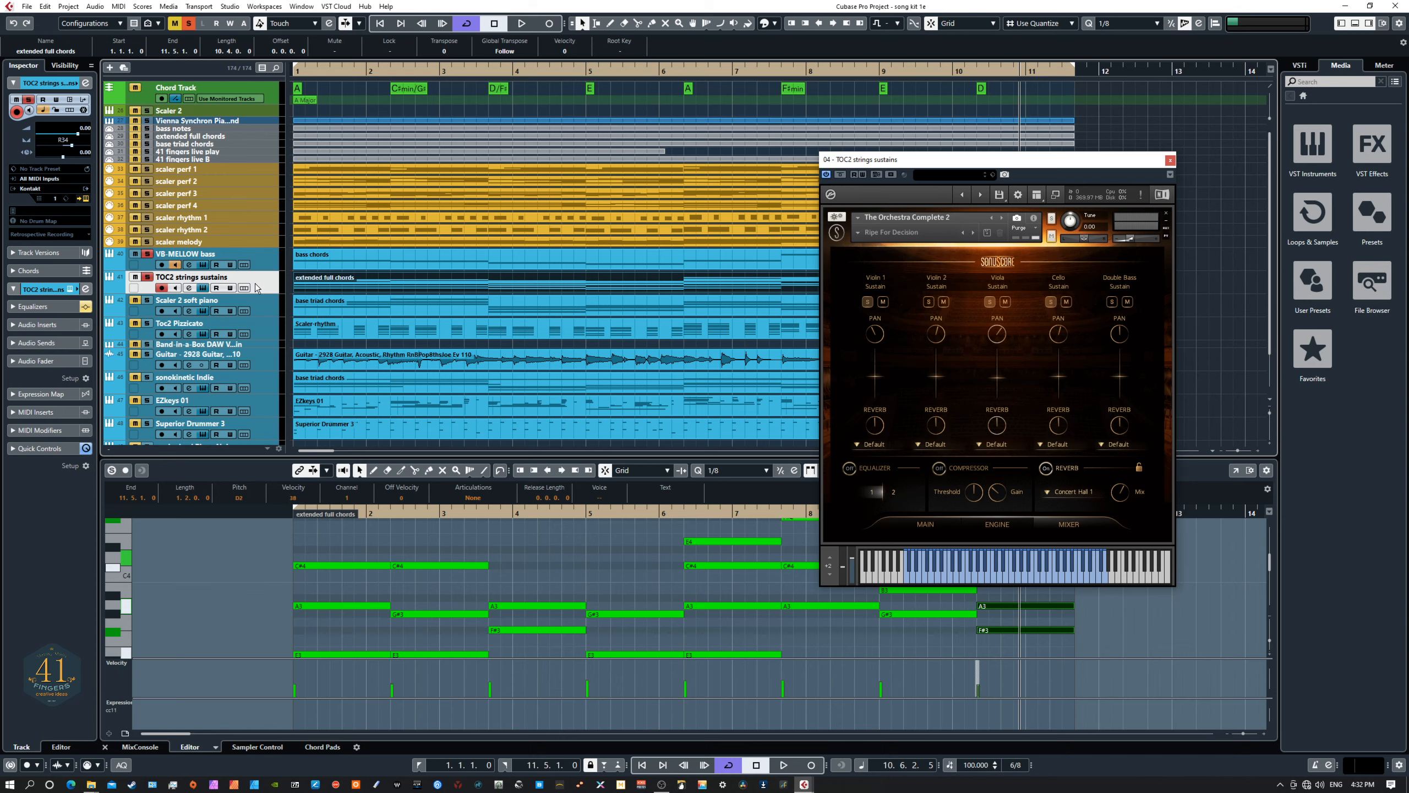
Select Scaler 2 soft piano, move its plugin window clear and check the base triad chords track that feeds it
left_click(258, 309)
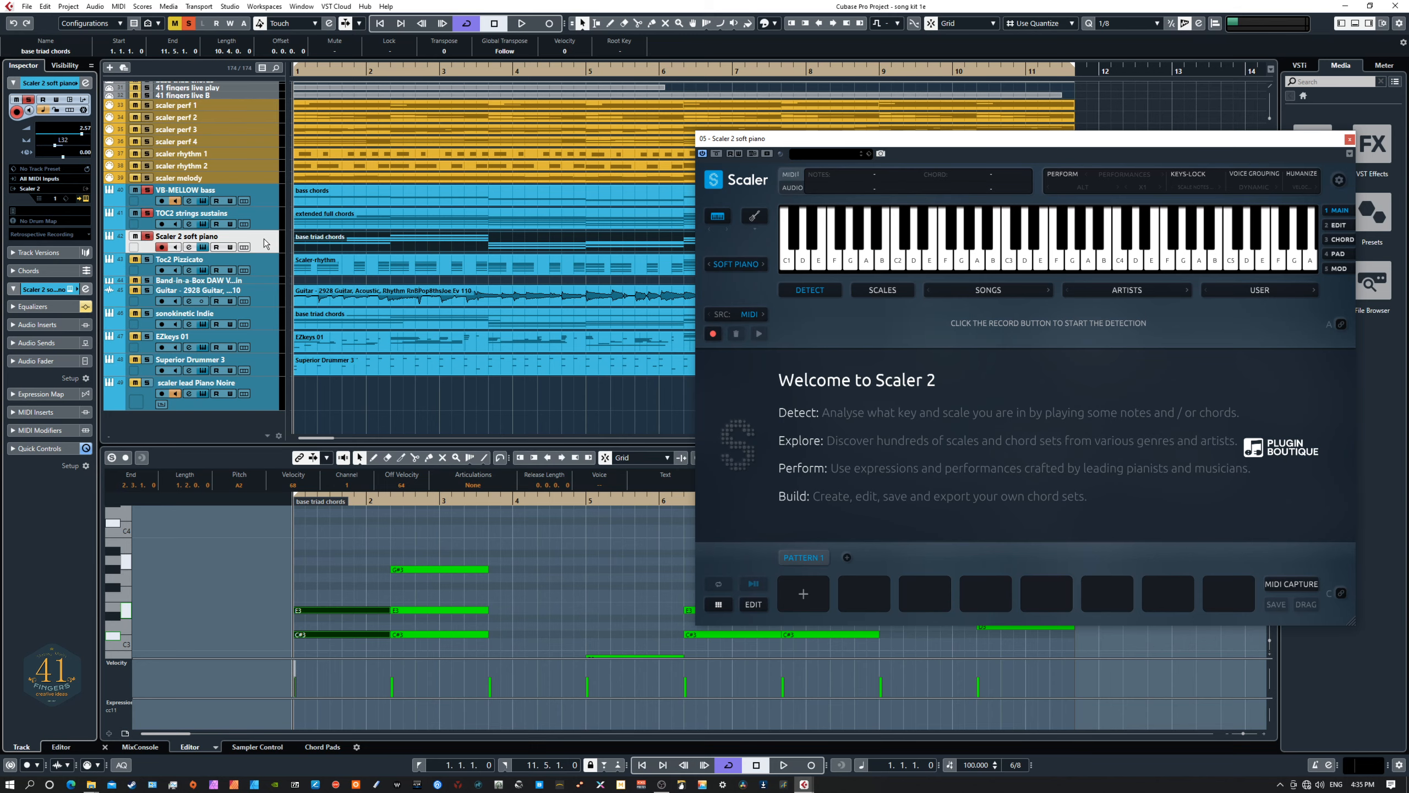
left_click_drag(824, 143, 838, 183)
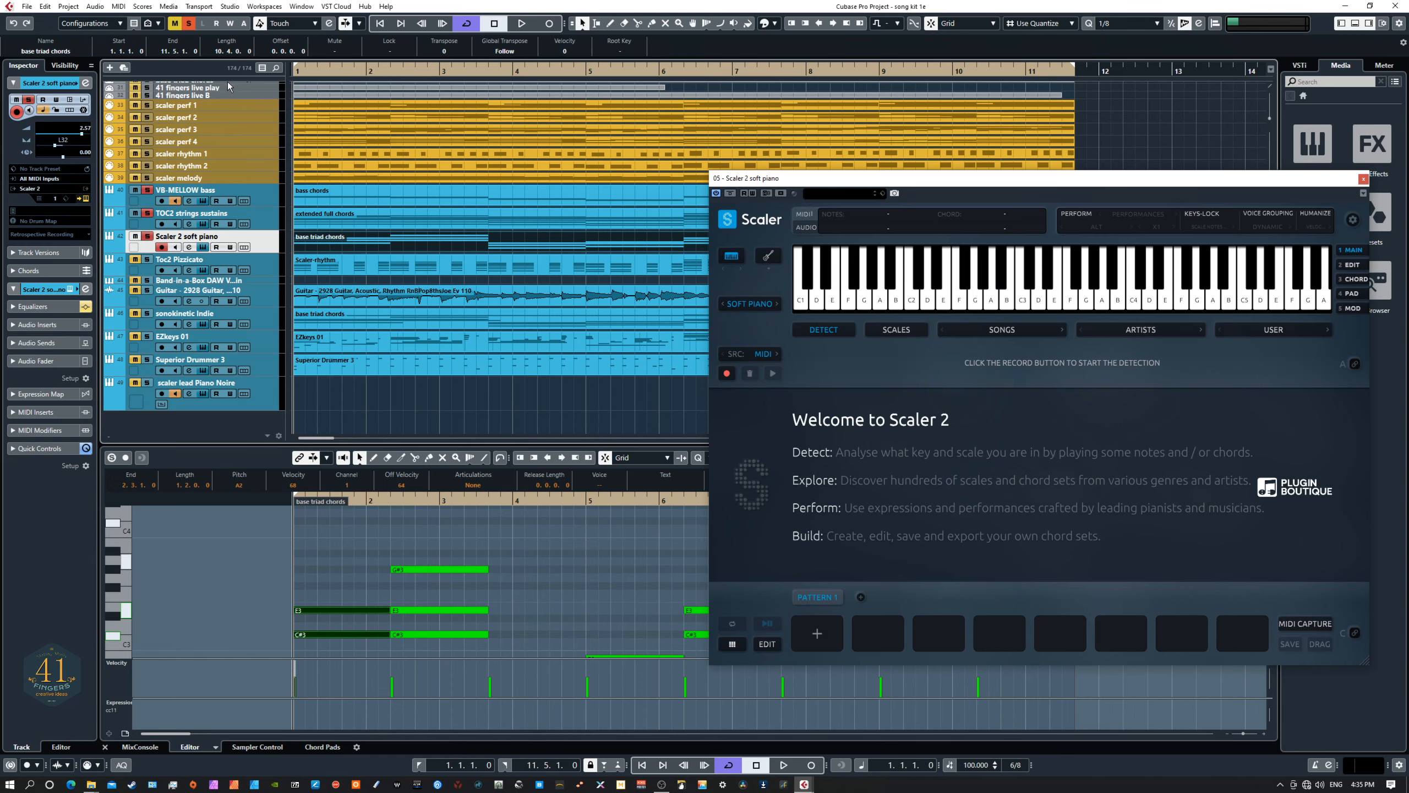
scroll(216, 167, "up", 2)
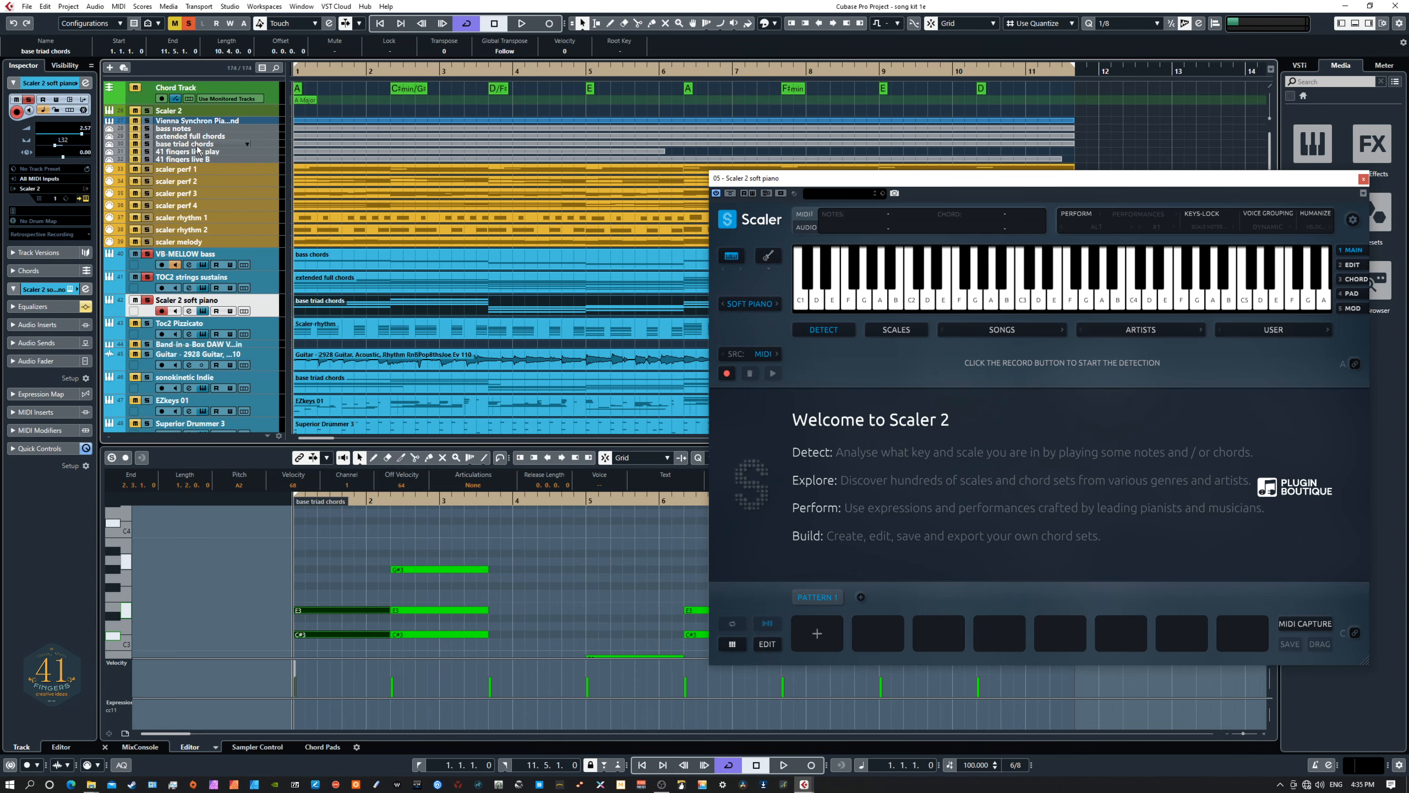
scroll(435, 355, "down", 2)
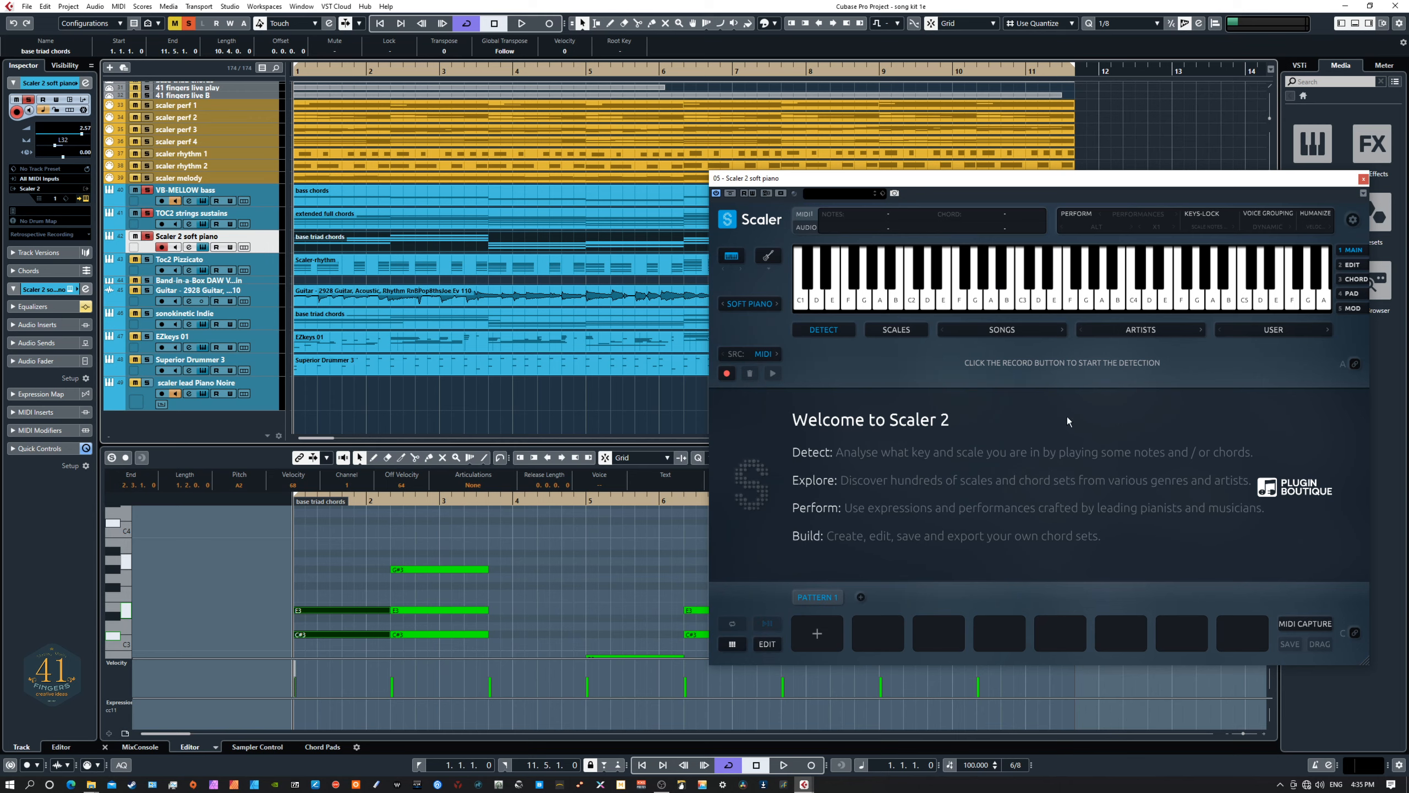
Play the soft piano with the bass and strings, set its volume to 5.10 and enable Perform in Scaler 2
key("space")
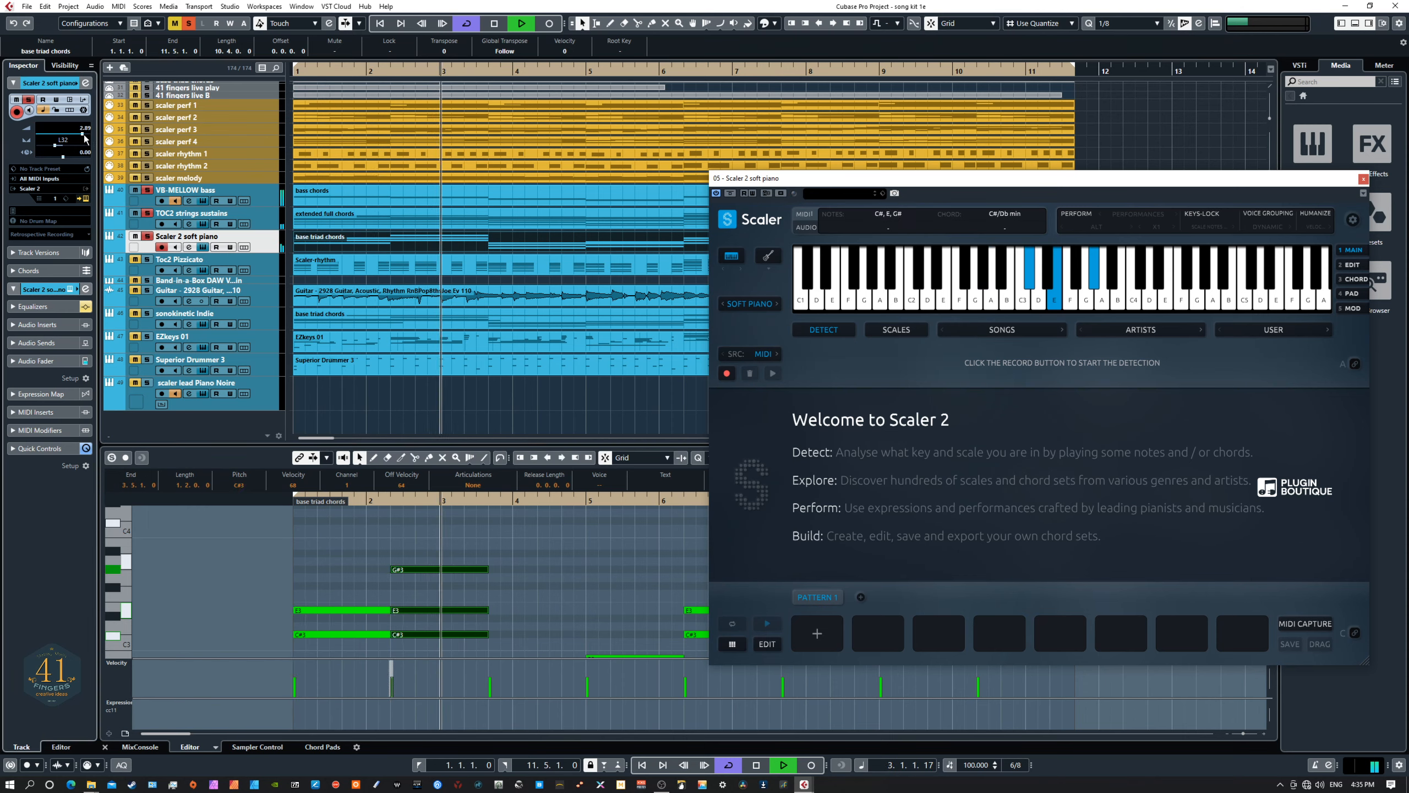
left_click_drag(86, 139, 89, 138)
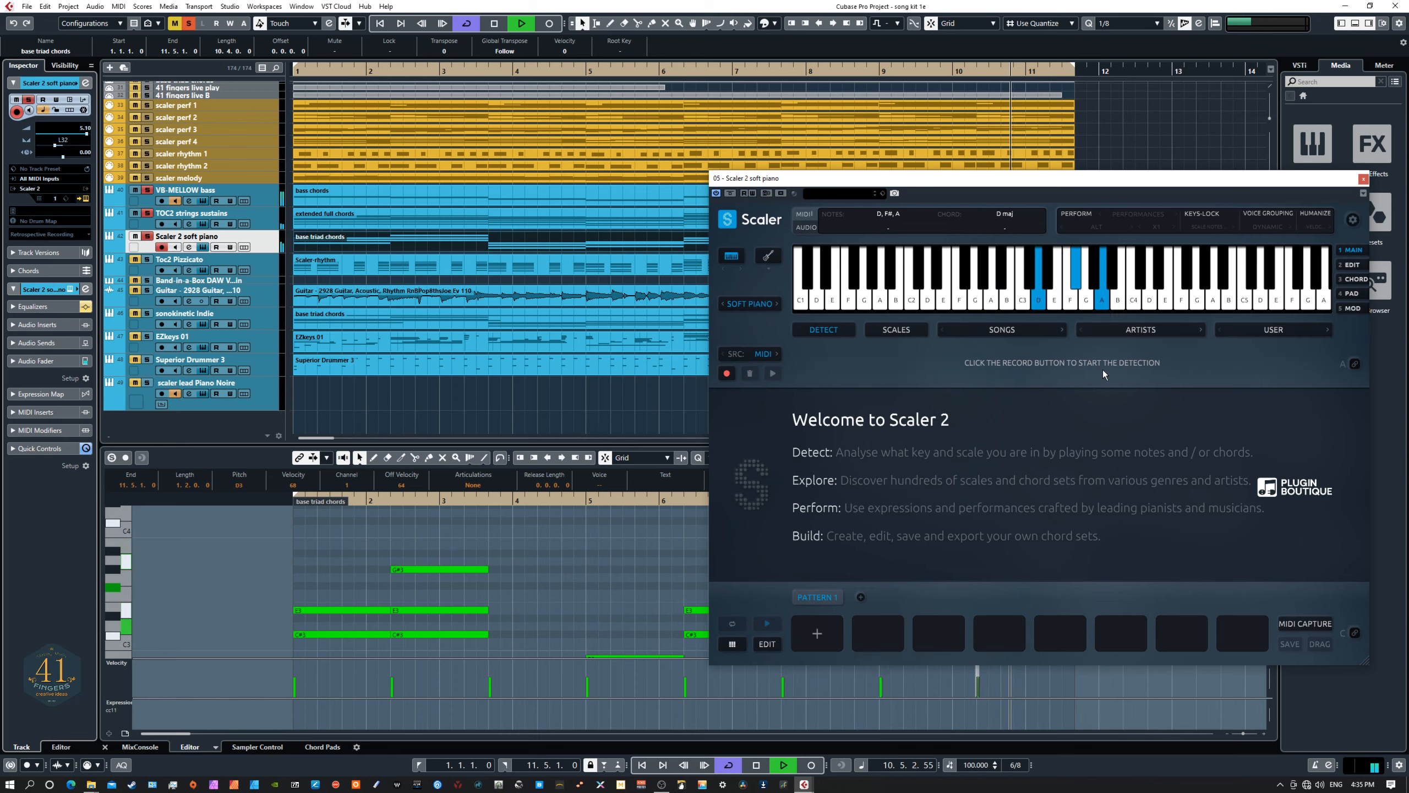
left_click(1077, 212)
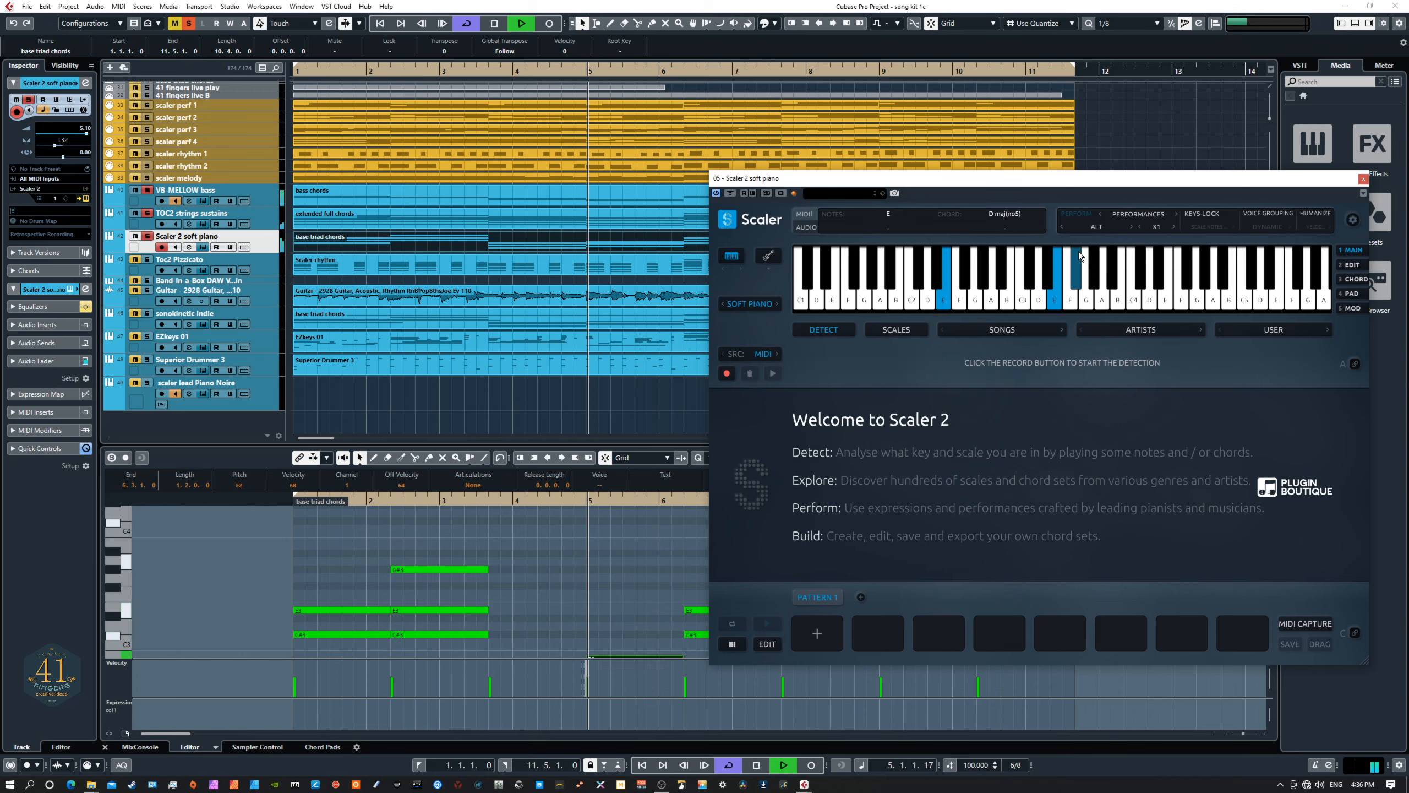
key("space")
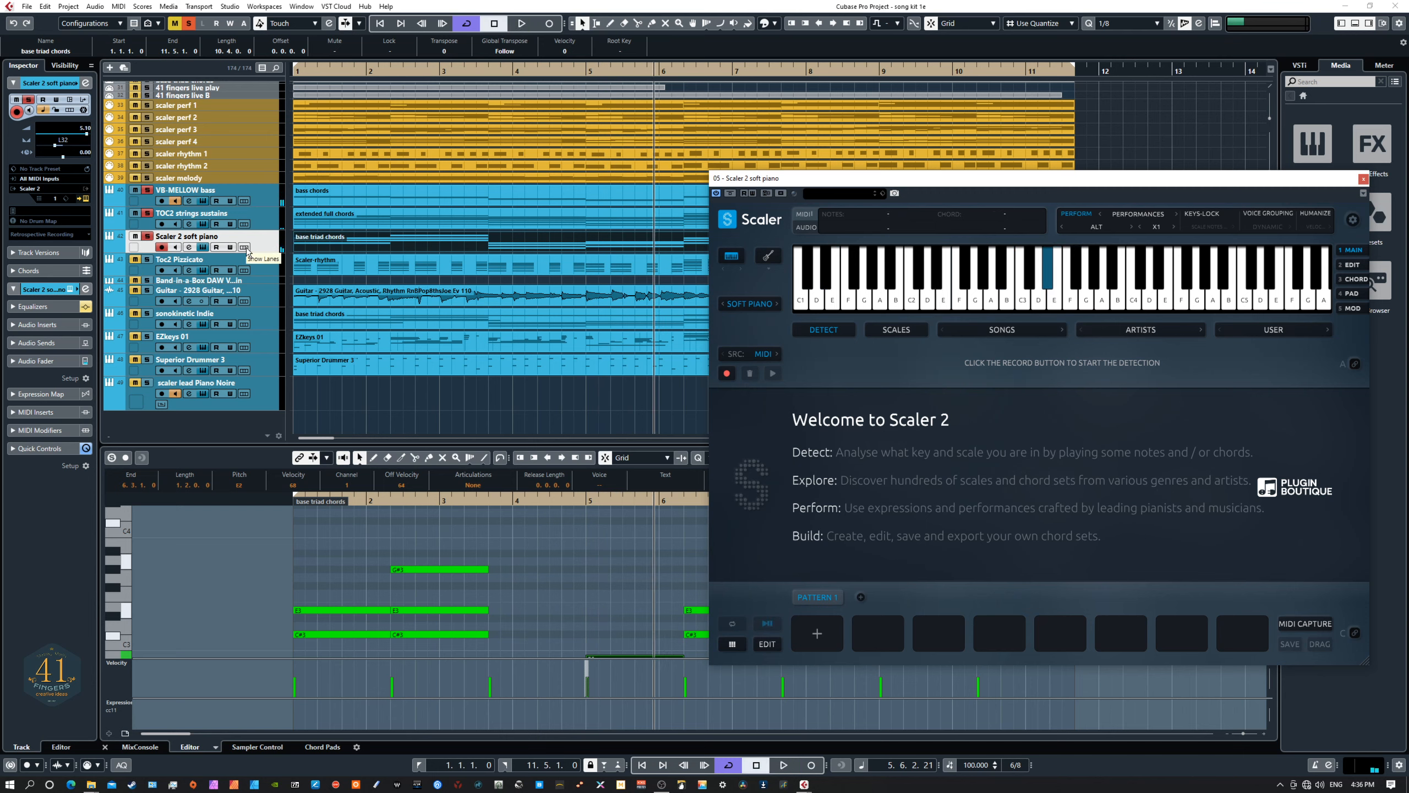
Select the Toc2 Pizzicato track to show its instrument and Scaler-rhythm part
left_click(261, 271)
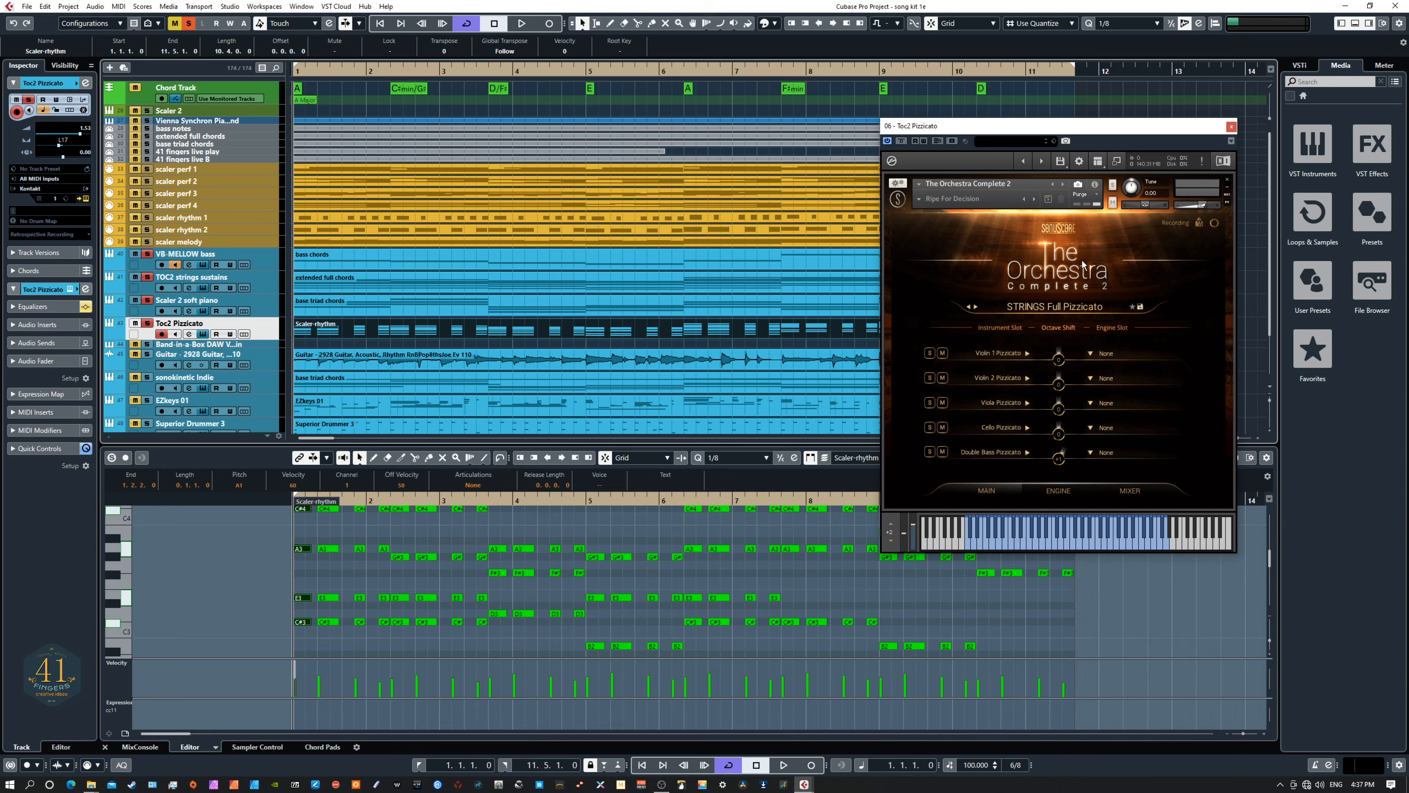
Play the pizzicato with the other layers, lower the Scaler 2 soft piano volume to -0.93 and reselect Toc2 Pizzicato
key("space")
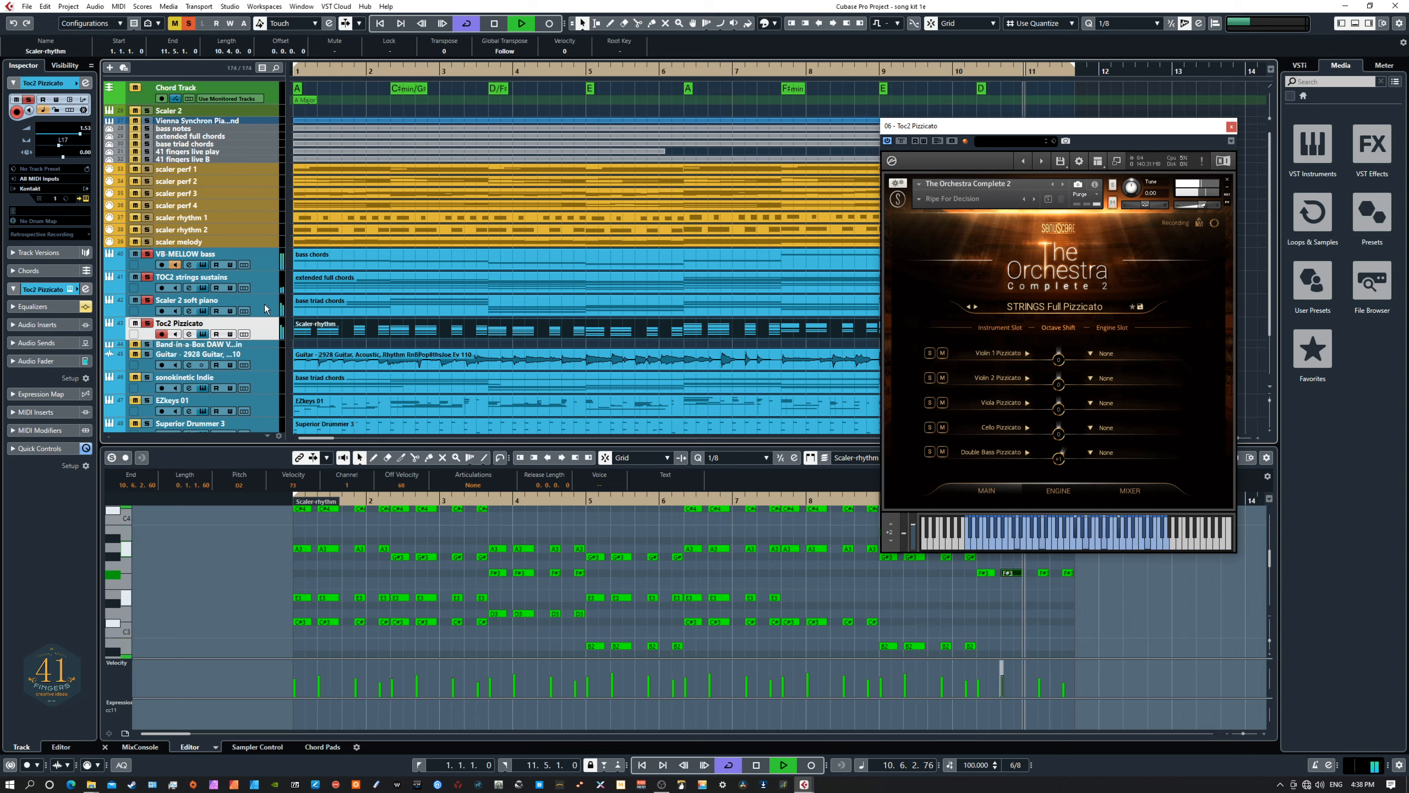
key("space")
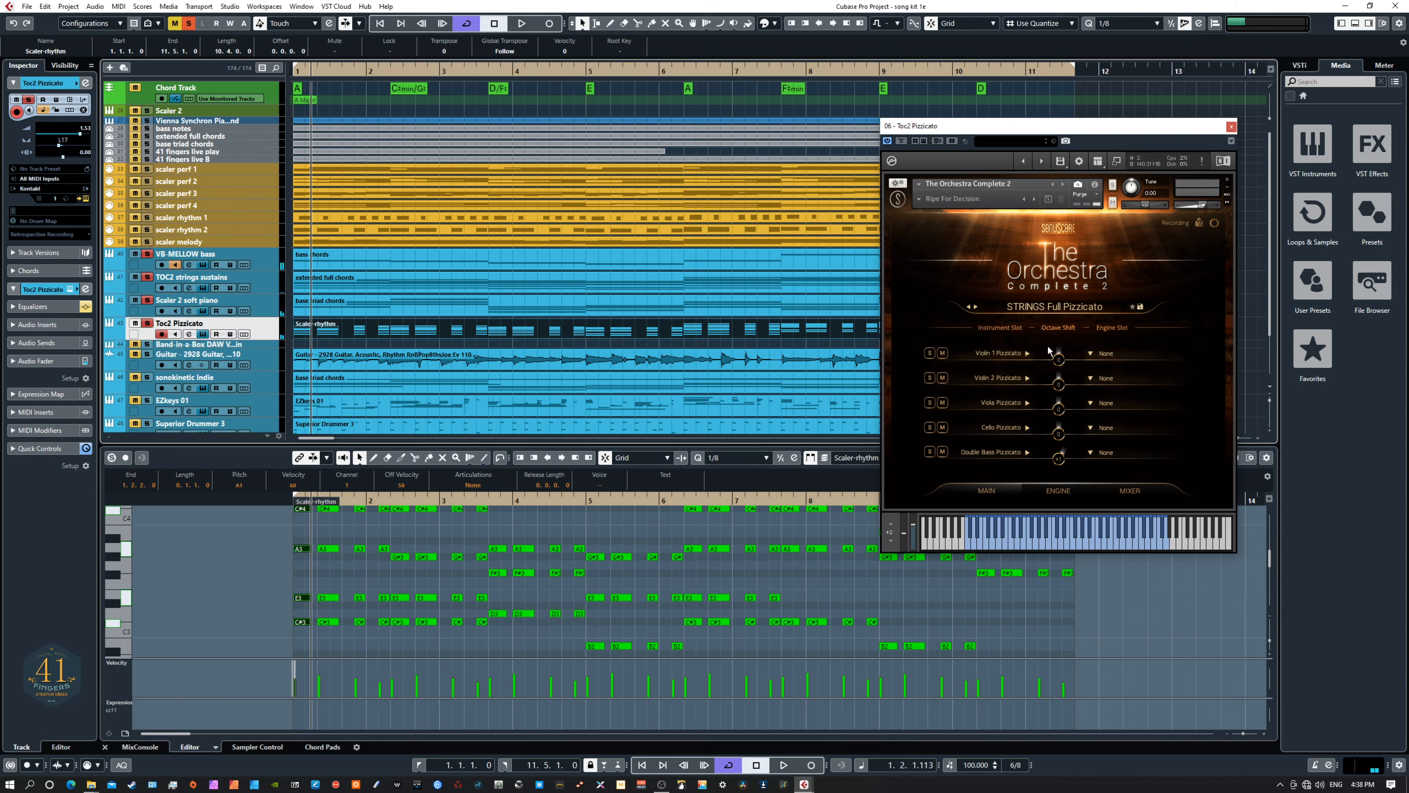
left_click(263, 307)
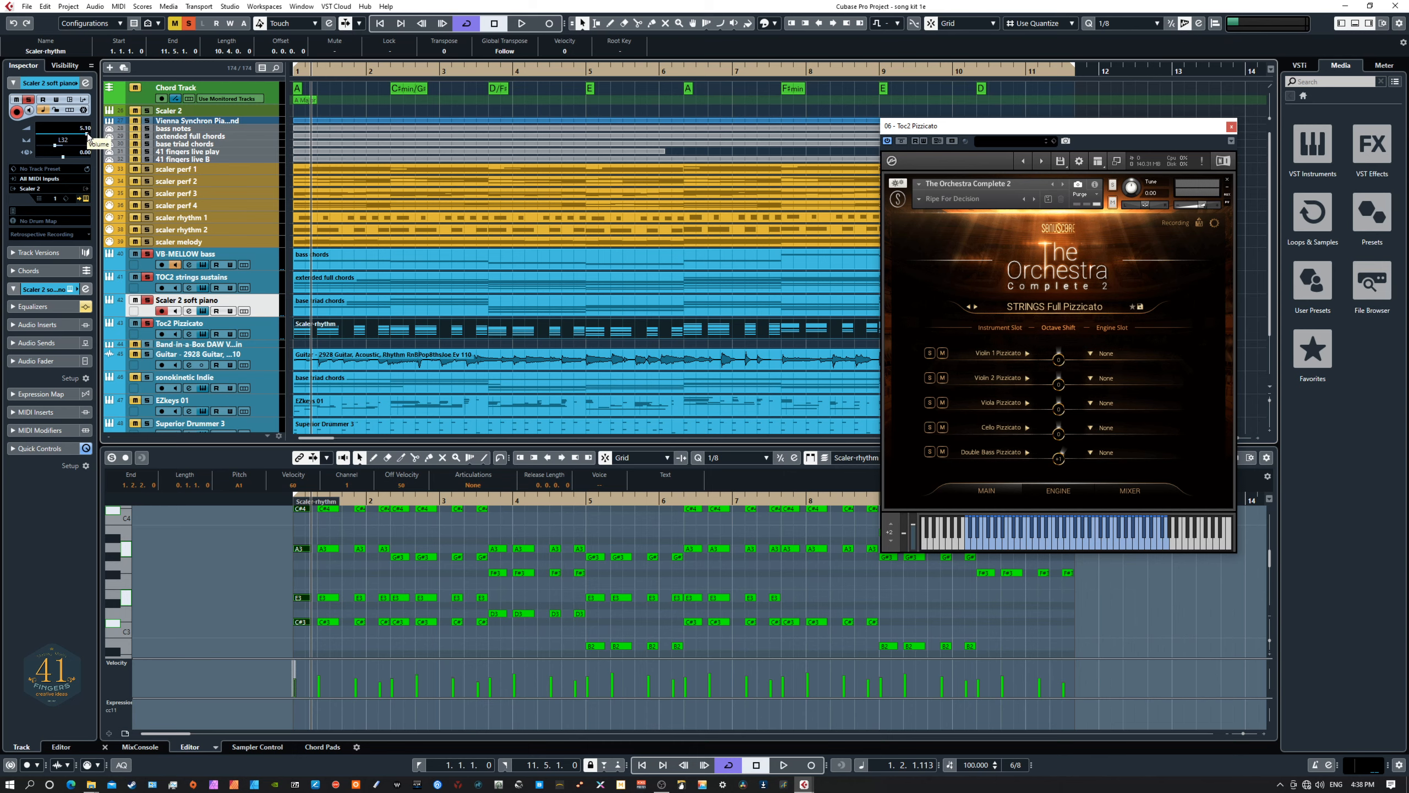
left_click_drag(89, 135, 78, 139)
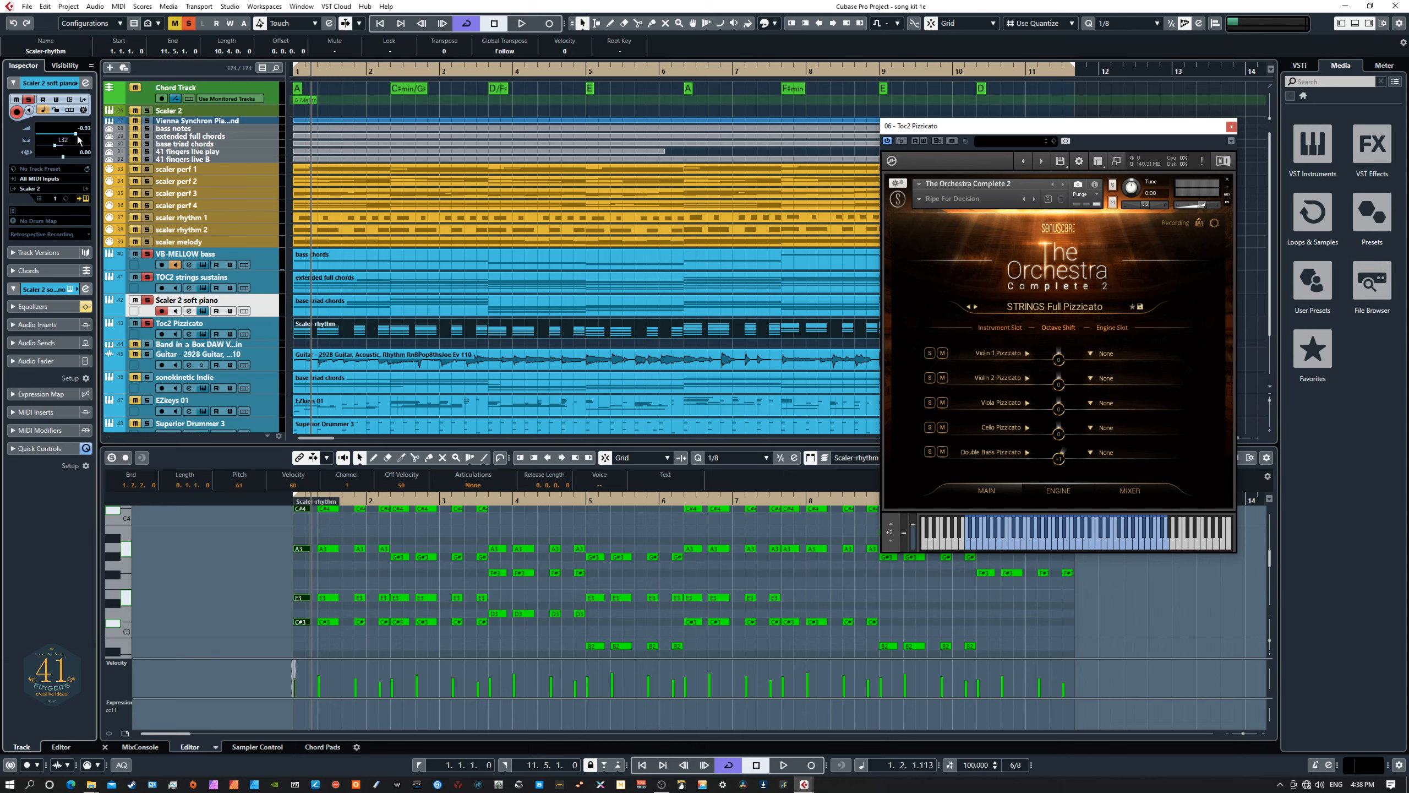
left_click(271, 333)
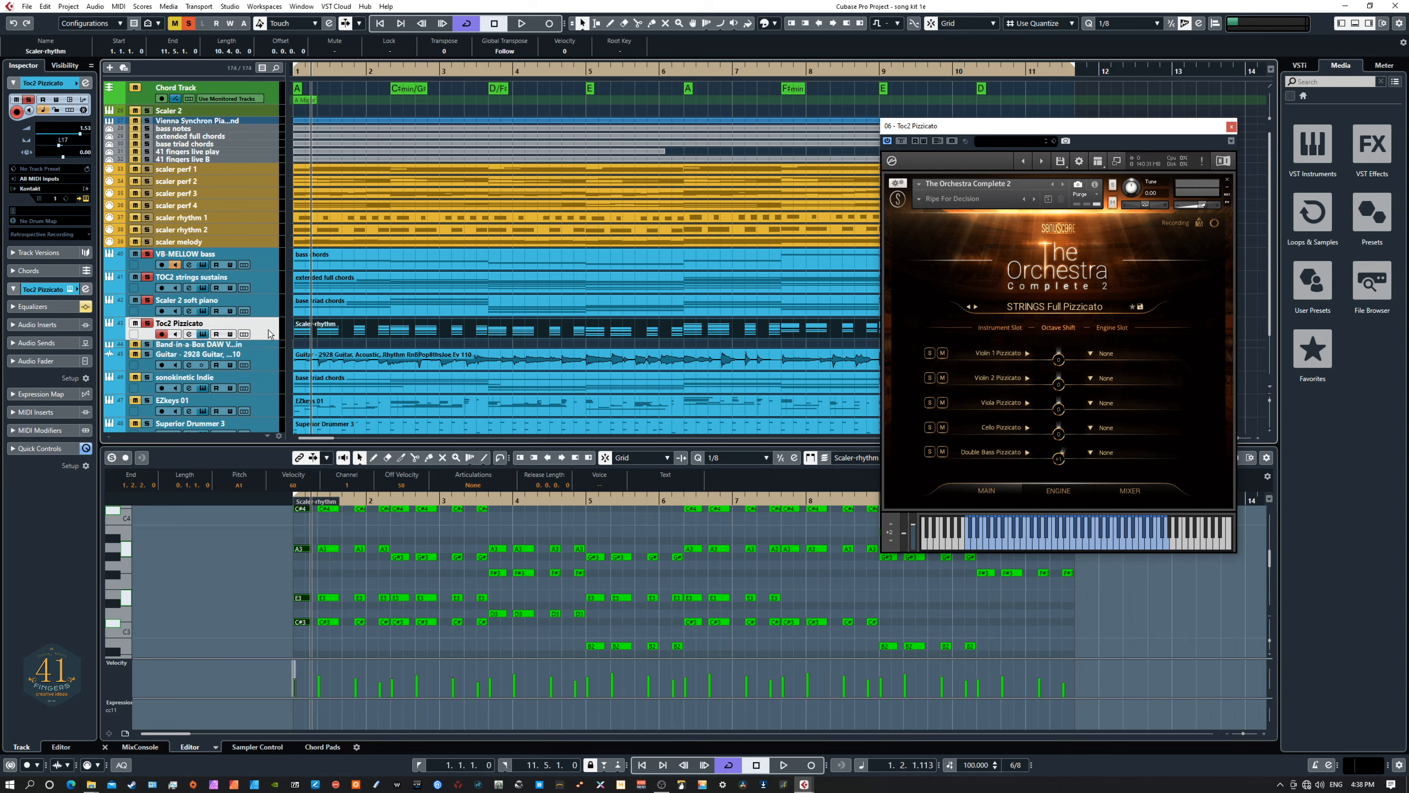
Load the STRINGS Basic 8ths 01 preset from Orchestral Rhythms on Toc2 Pizzicato and play it with the other layers
left_click(1059, 307)
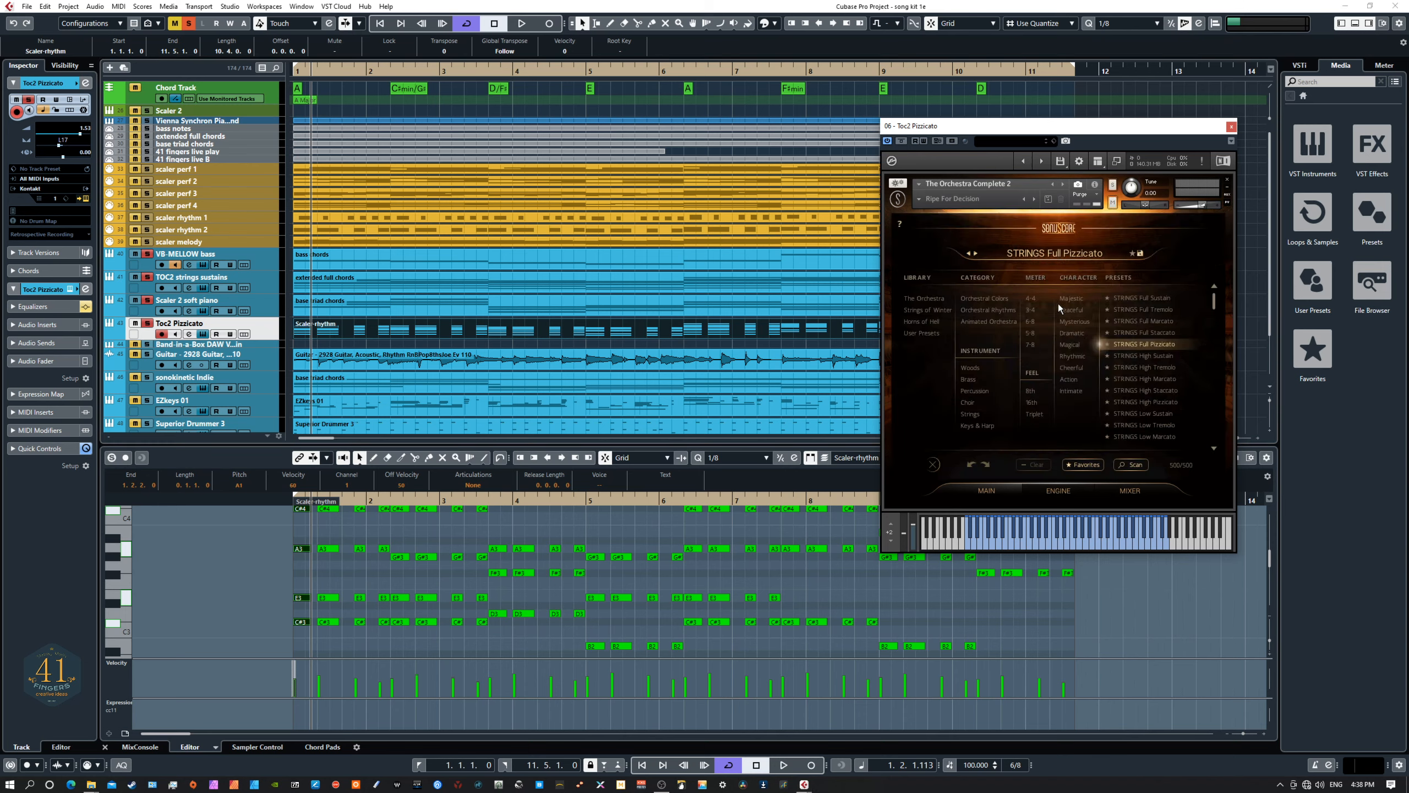
left_click(991, 309)
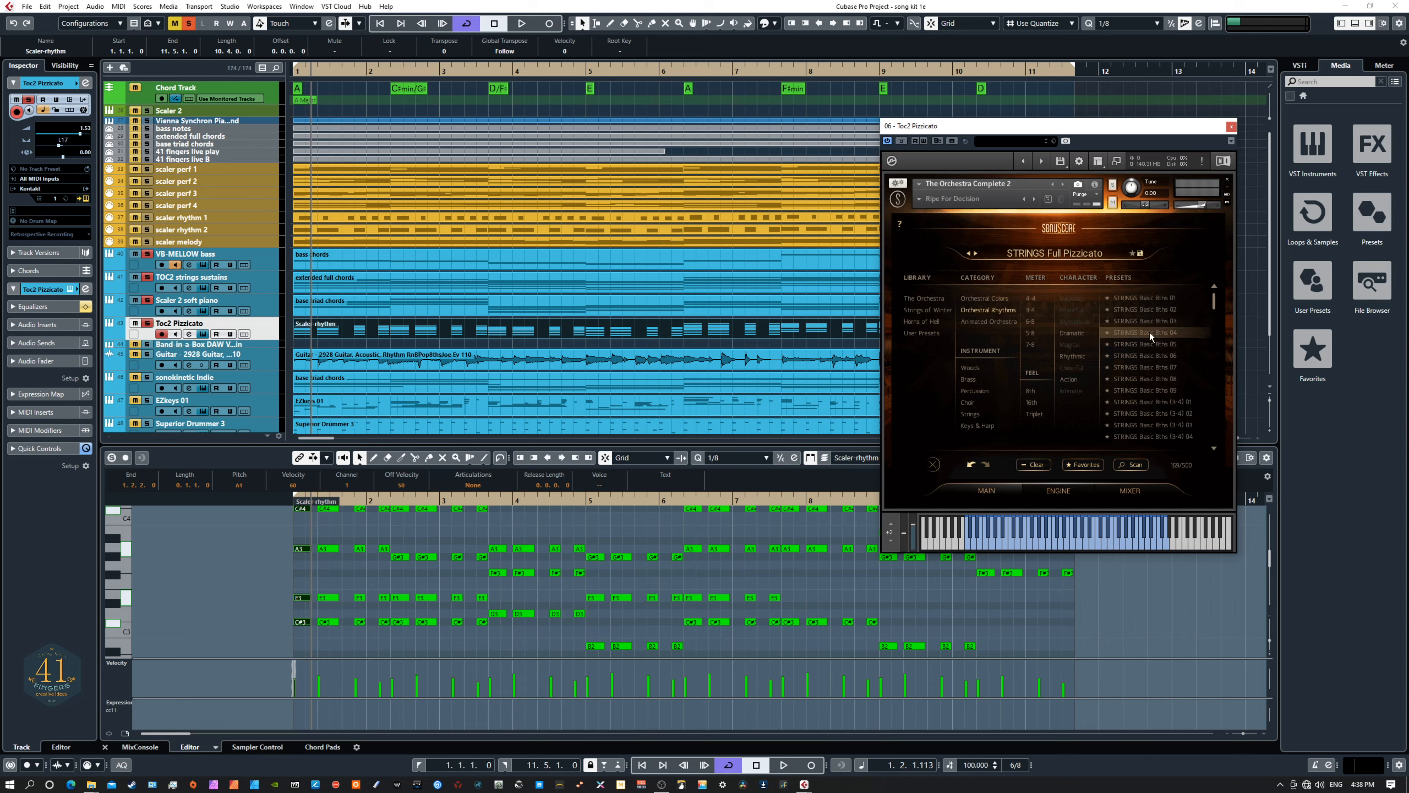
left_click(1132, 296)
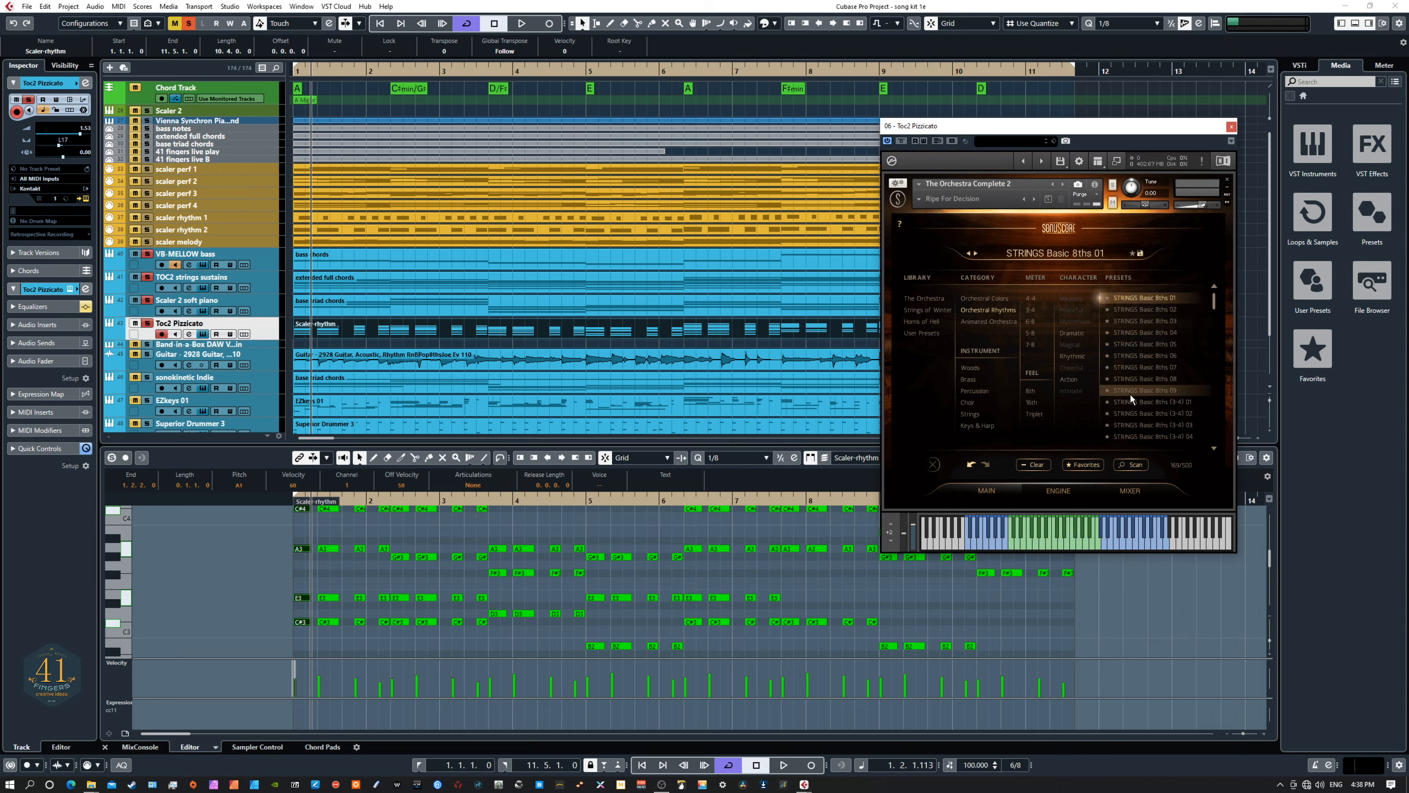
key("space")
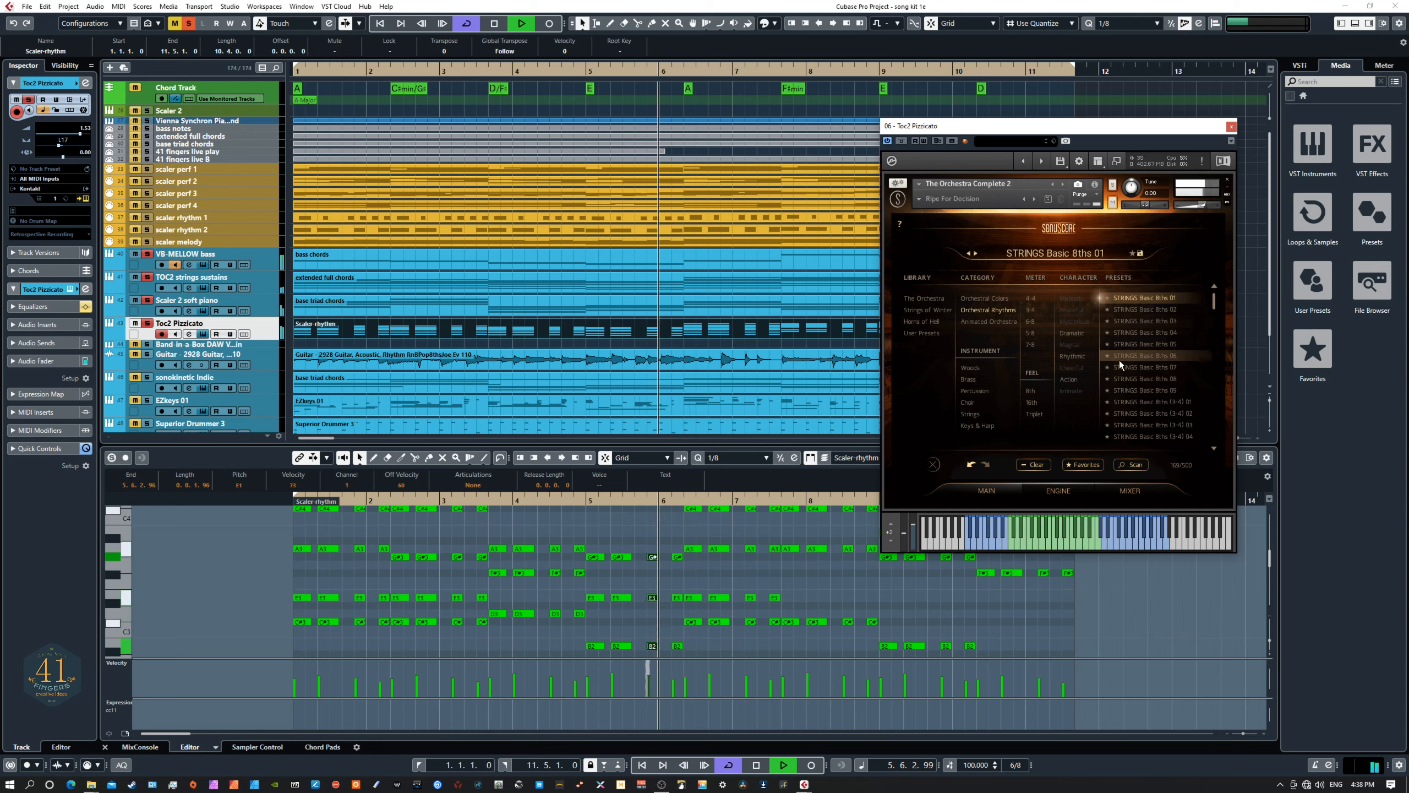
key("space")
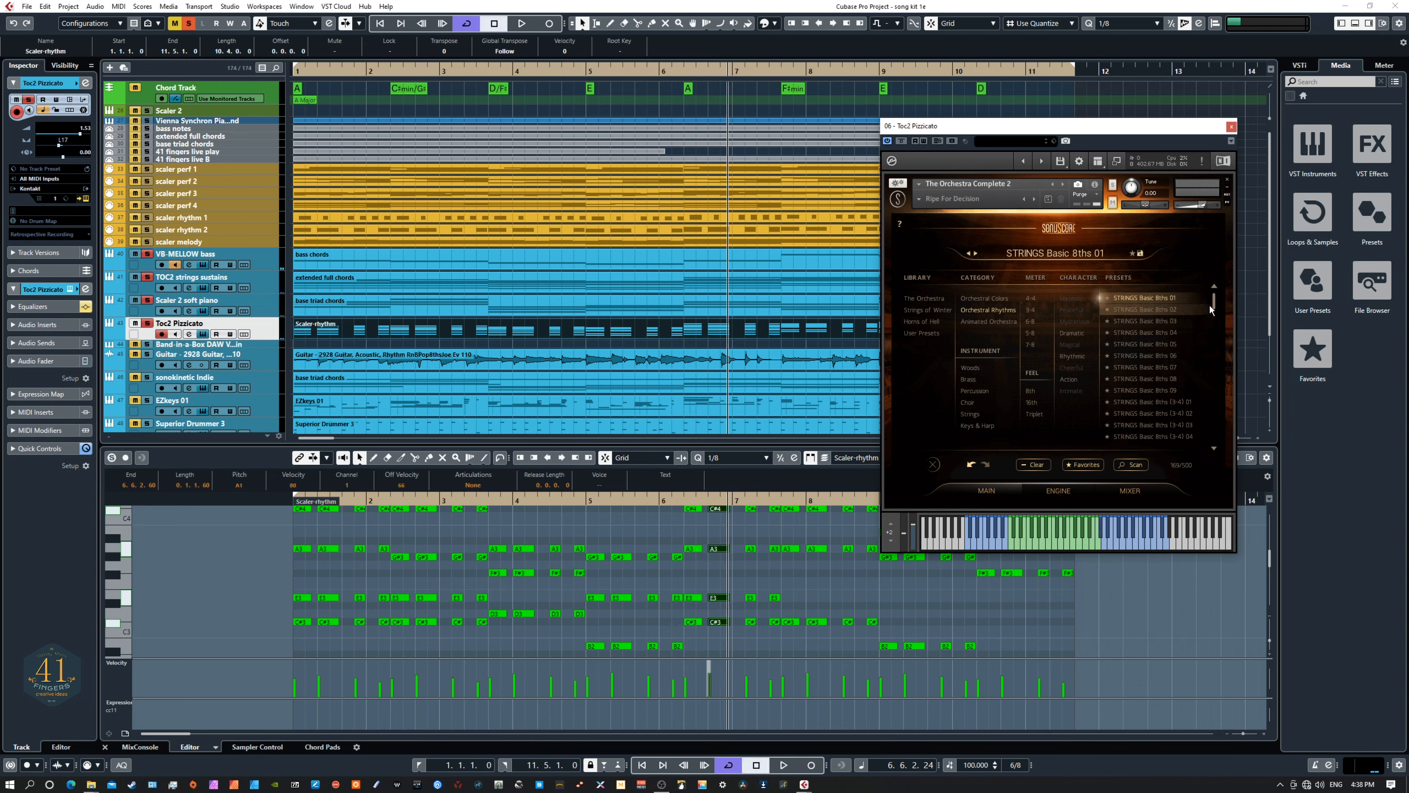
Reload the STRINGS Full Pizzicato preset from Orchestral Colors on Toc2 Pizzicato and play the layers
mouse_move(1215, 306)
left_mouse_down()
mouse_move(1218, 366)
mouse_move(1216, 305)
left_mouse_up()
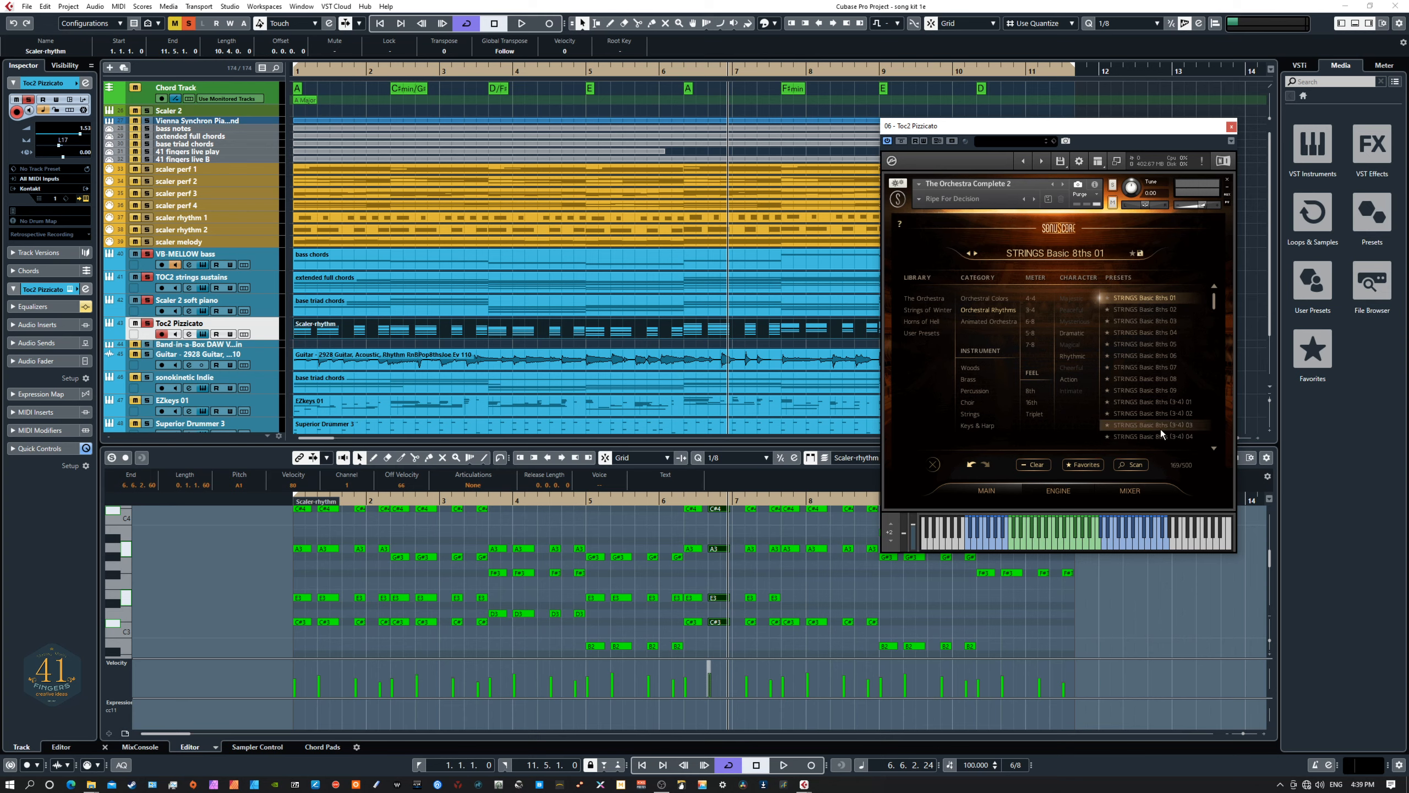
left_click(989, 300)
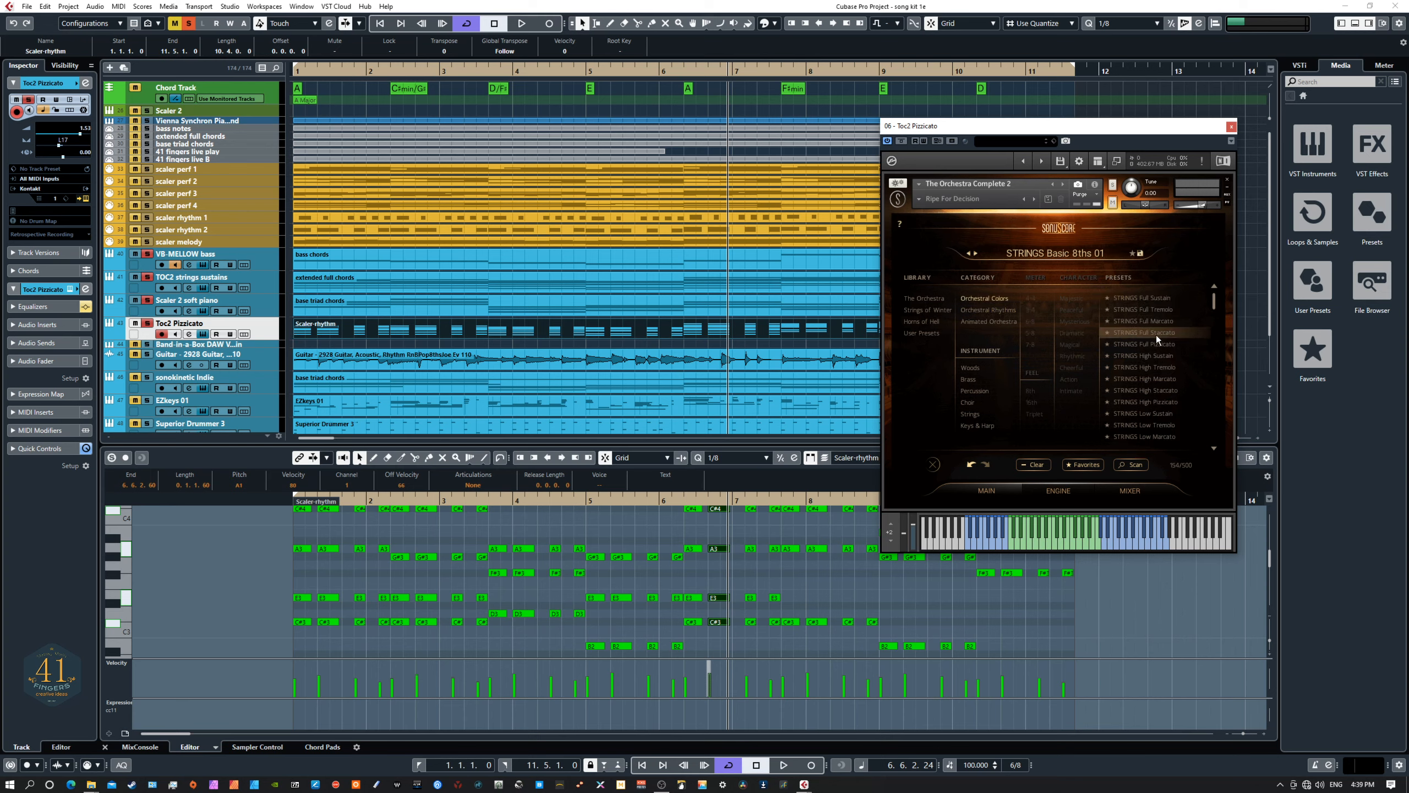
left_click(1197, 342)
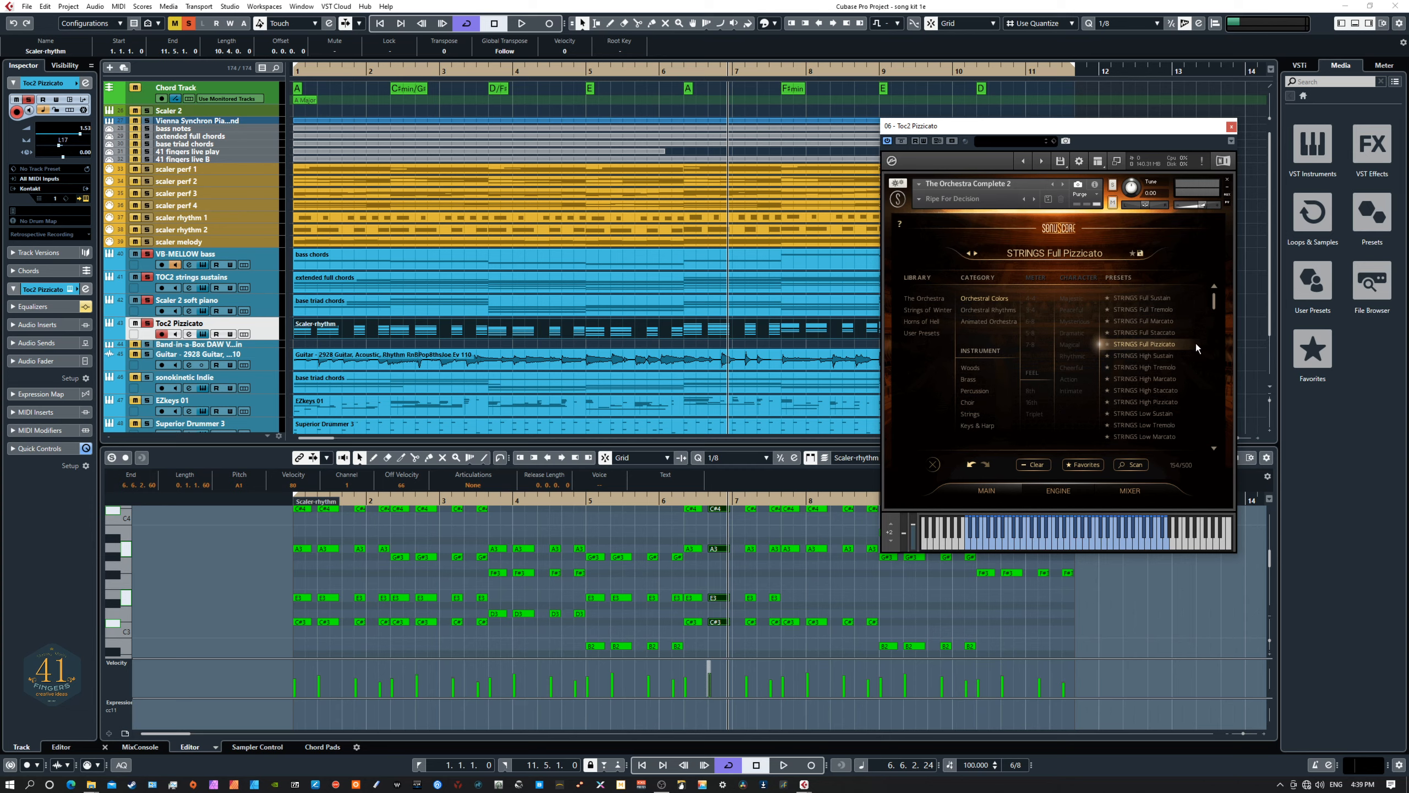
key("space")
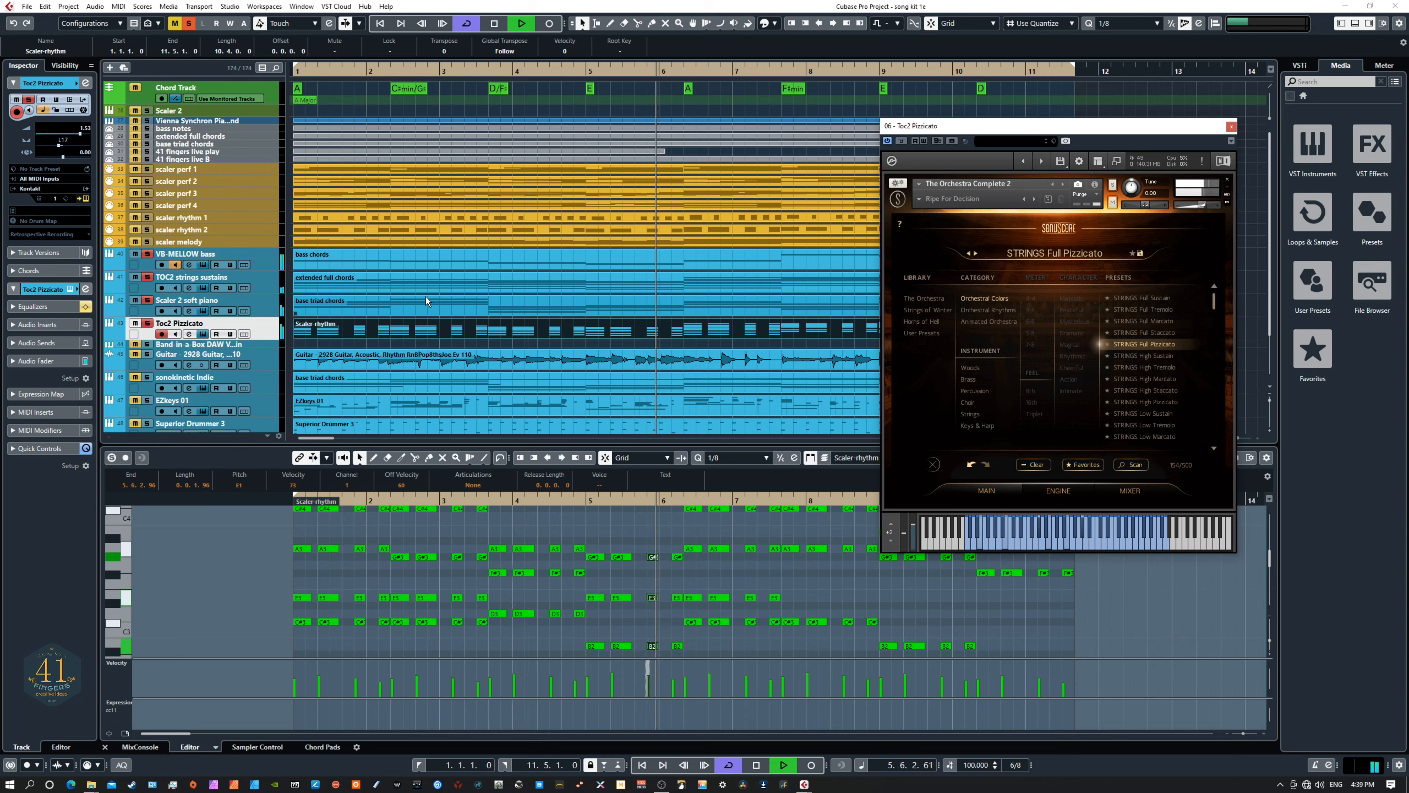
key("space")
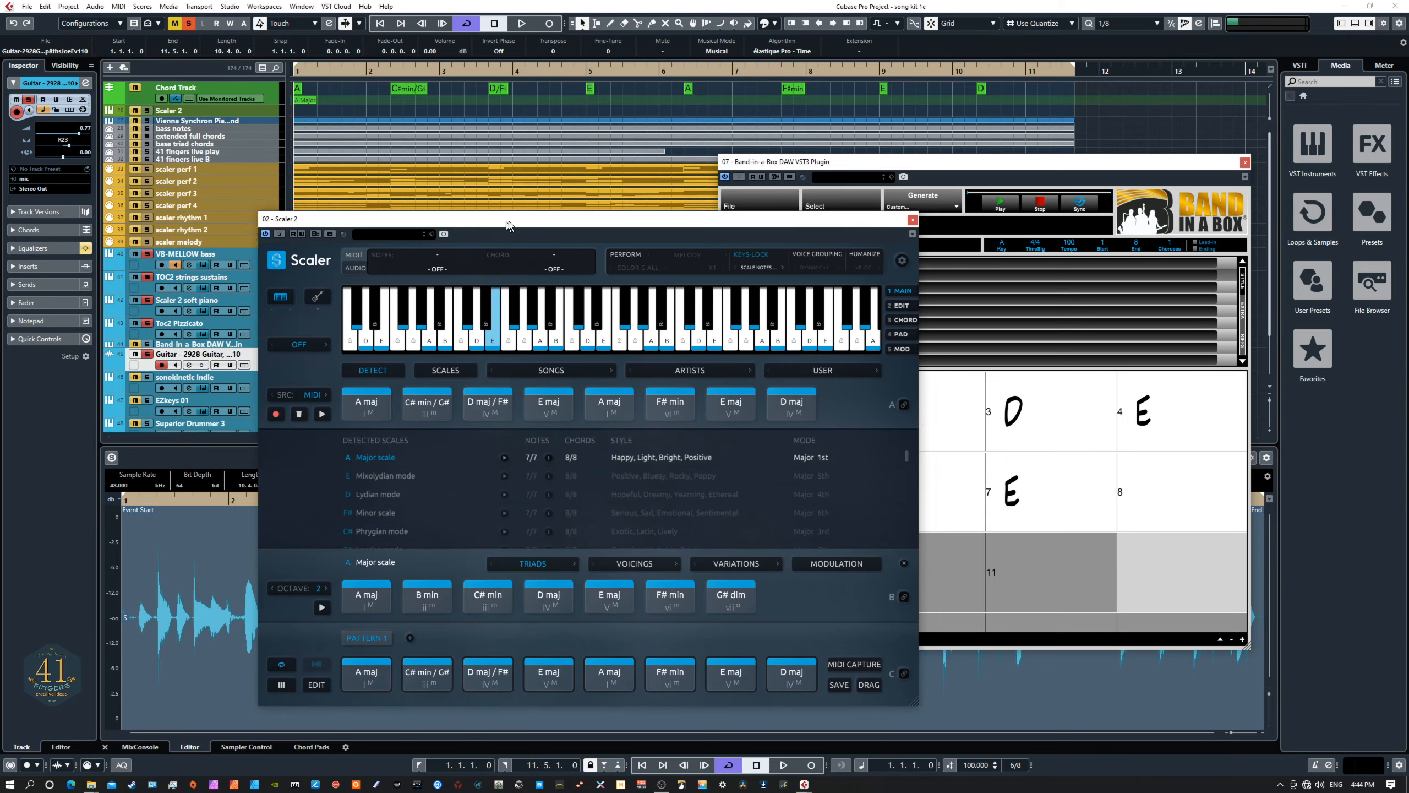
Move the Scaler 2 window clear, audition its A maj chord, select the Chord Track for comparison and move Scaler 2 off screen
left_click_drag(516, 238, 793, 154)
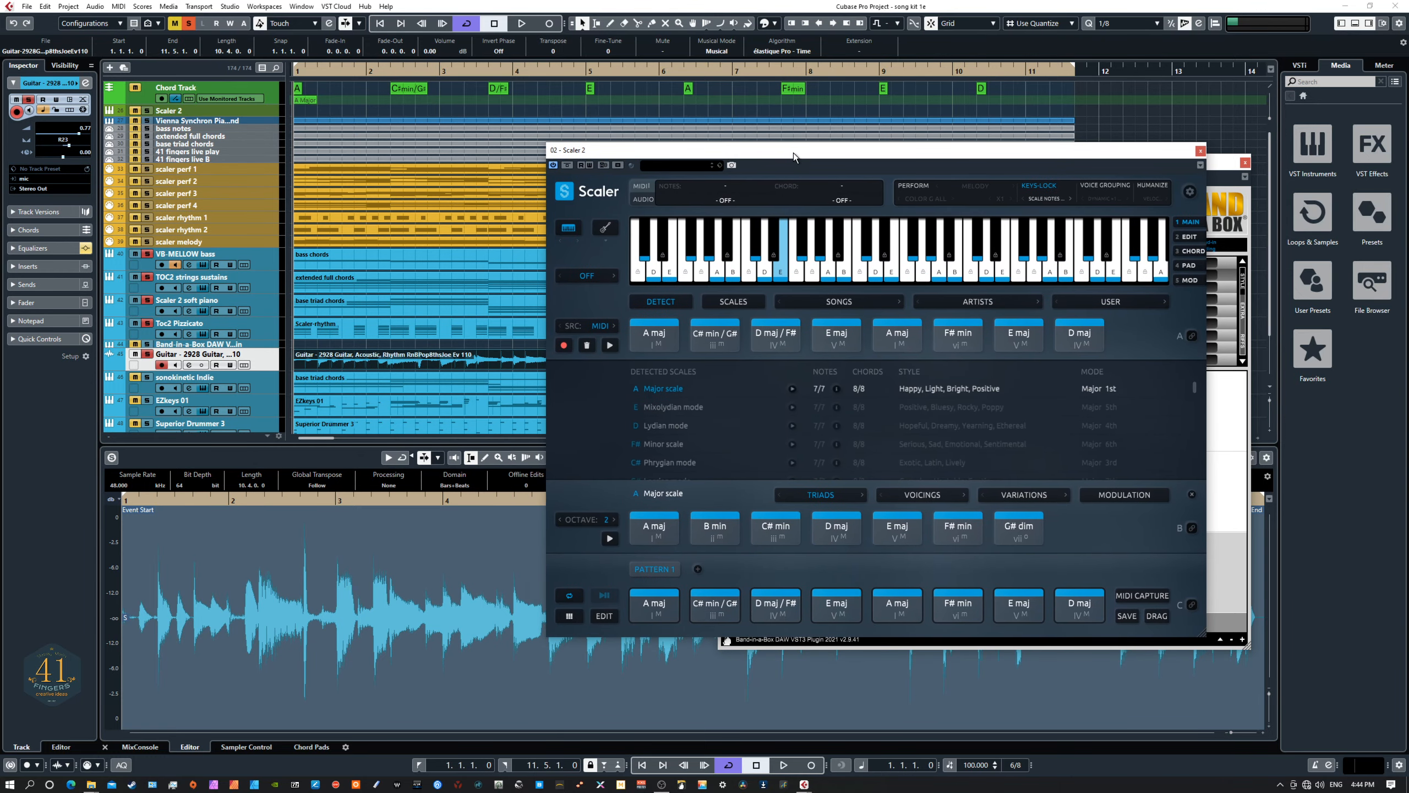
left_click(667, 339)
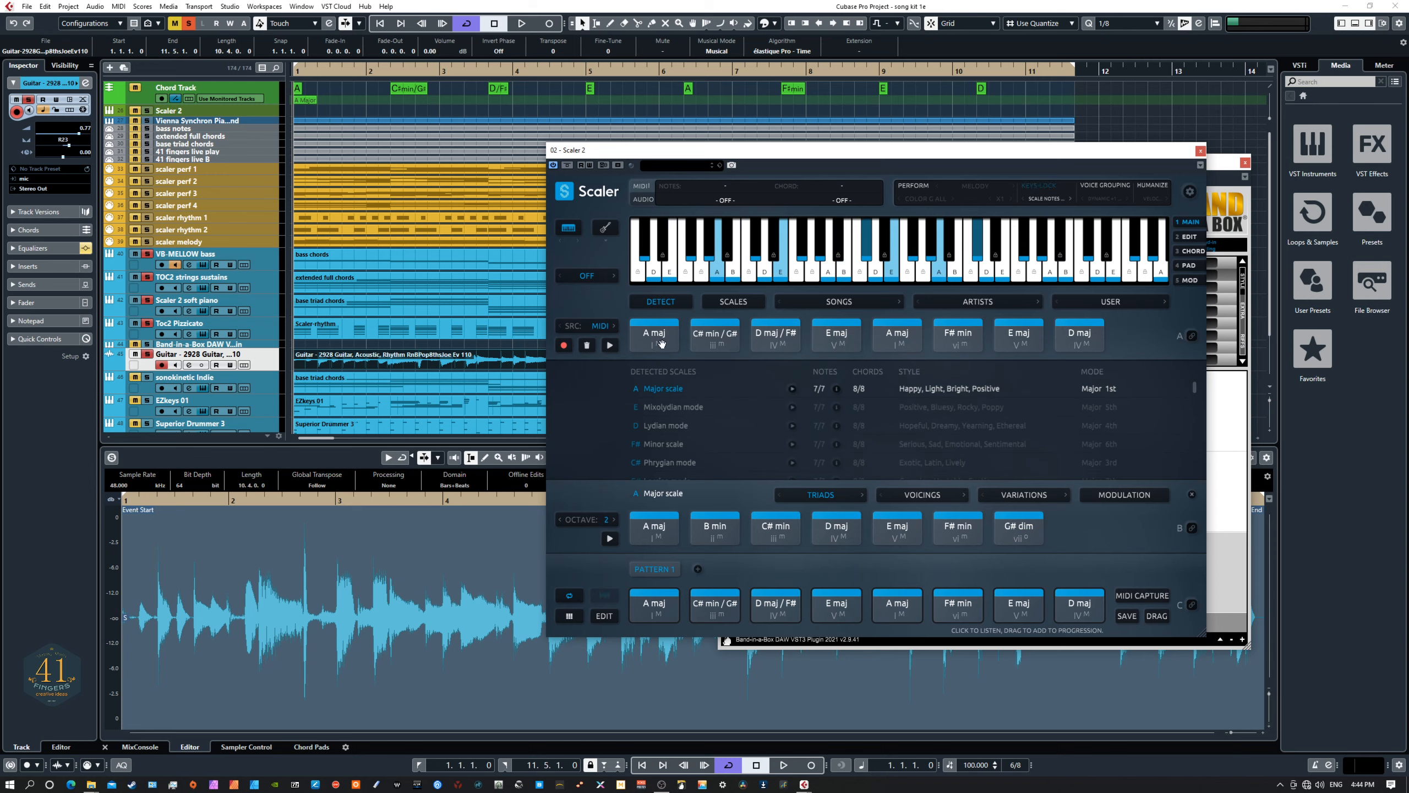
left_click(276, 92)
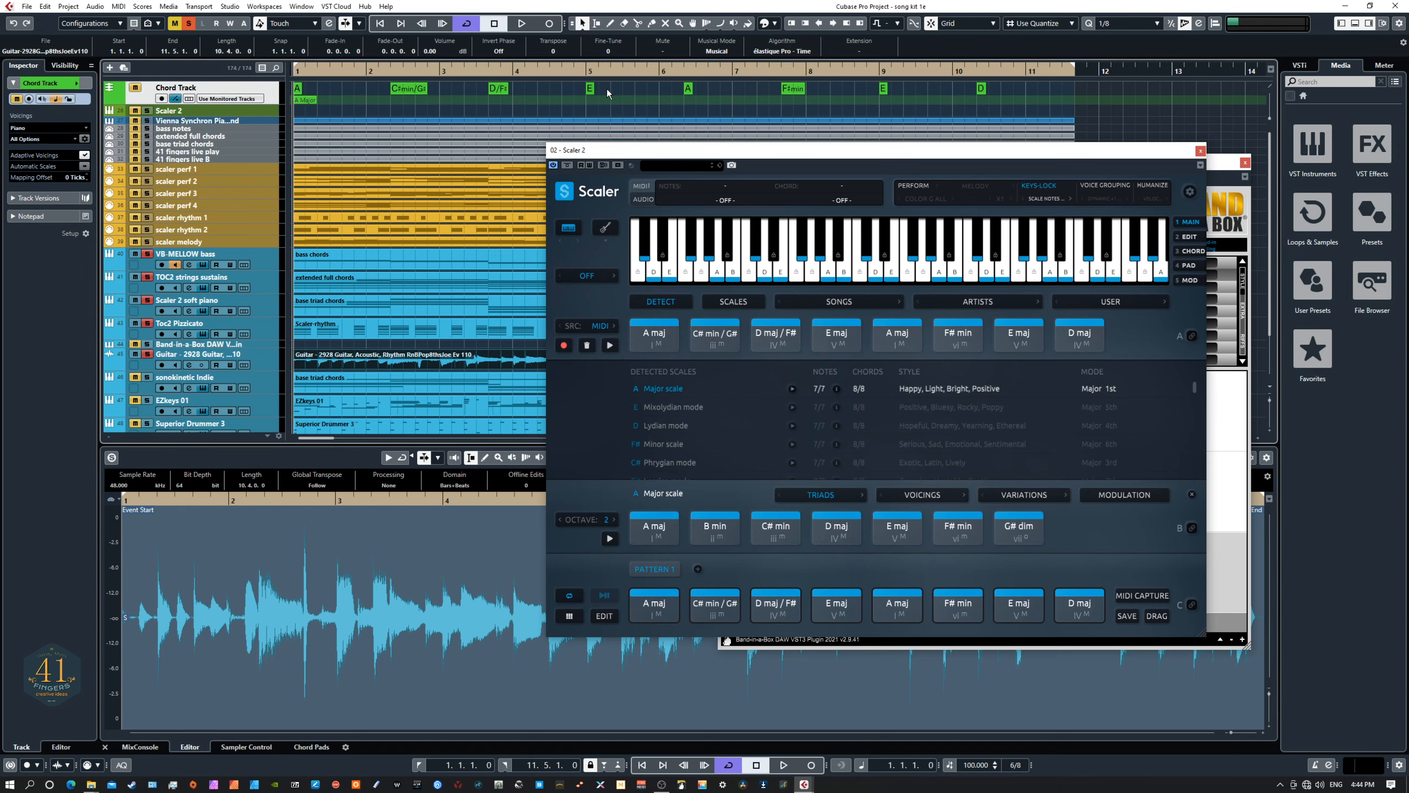
left_click_drag(812, 151, 0, 221)
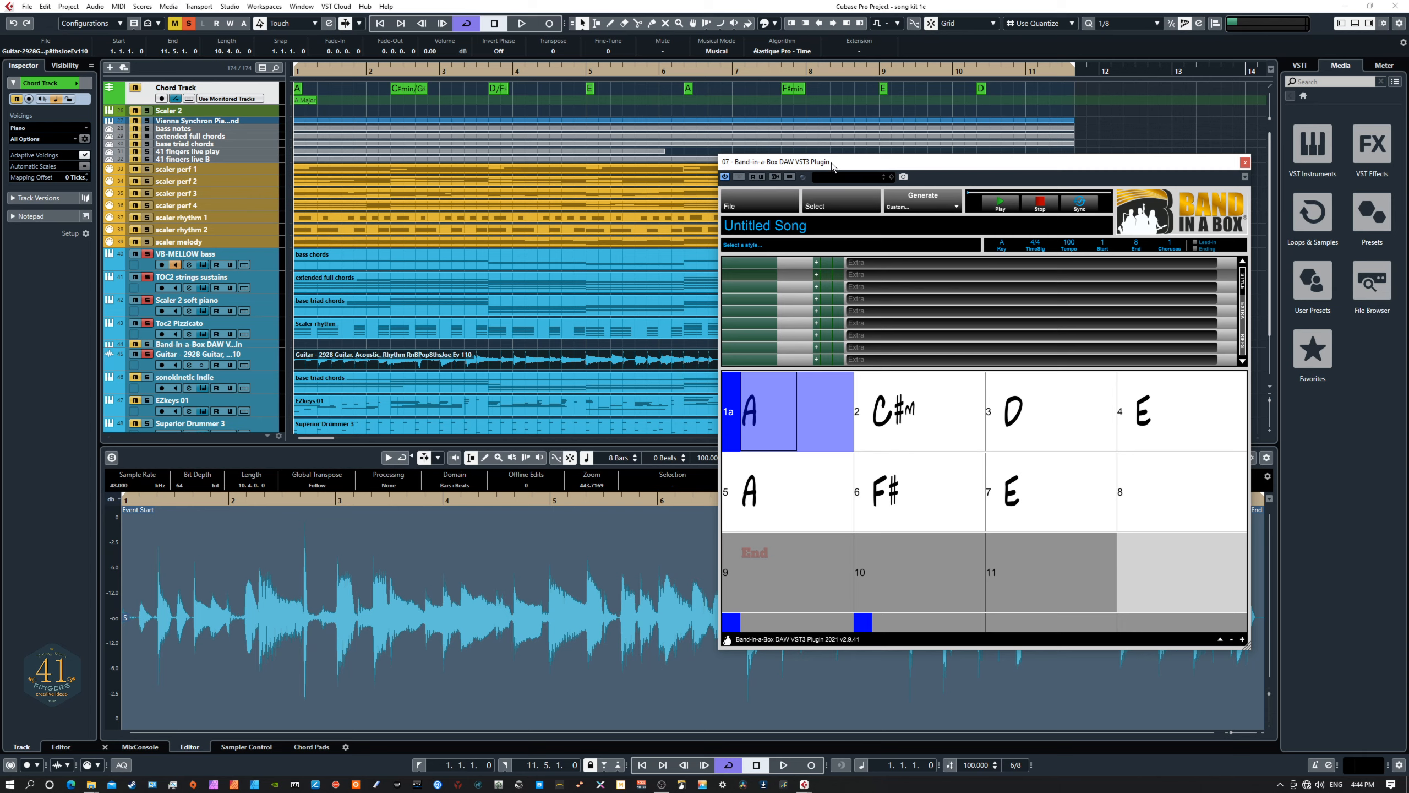
Examine the Band-in-a-Box chord grid and the track types offered for an empty track, then move its window off screen
left_click_drag(831, 164, 910, 104)
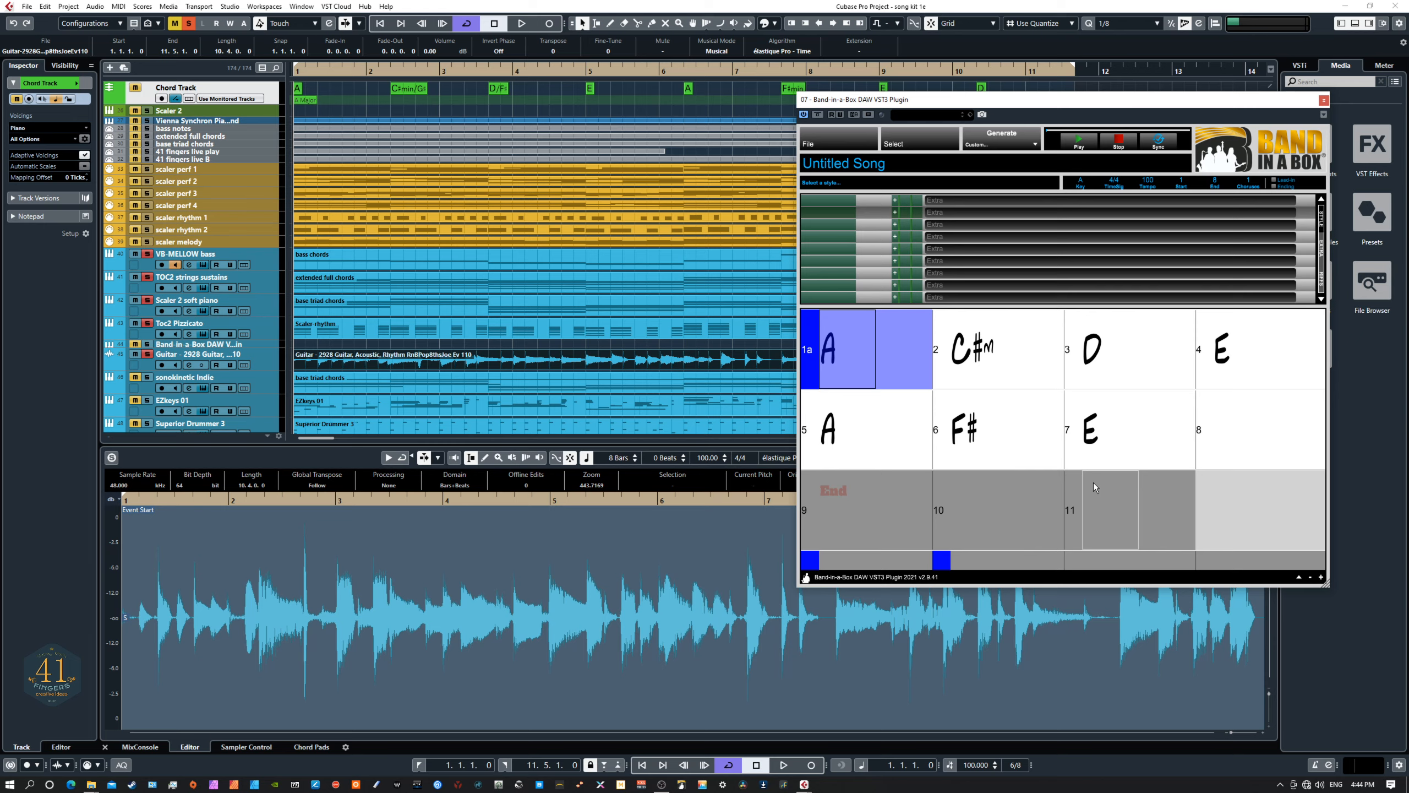
left_click_drag(1025, 103, 660, 178)
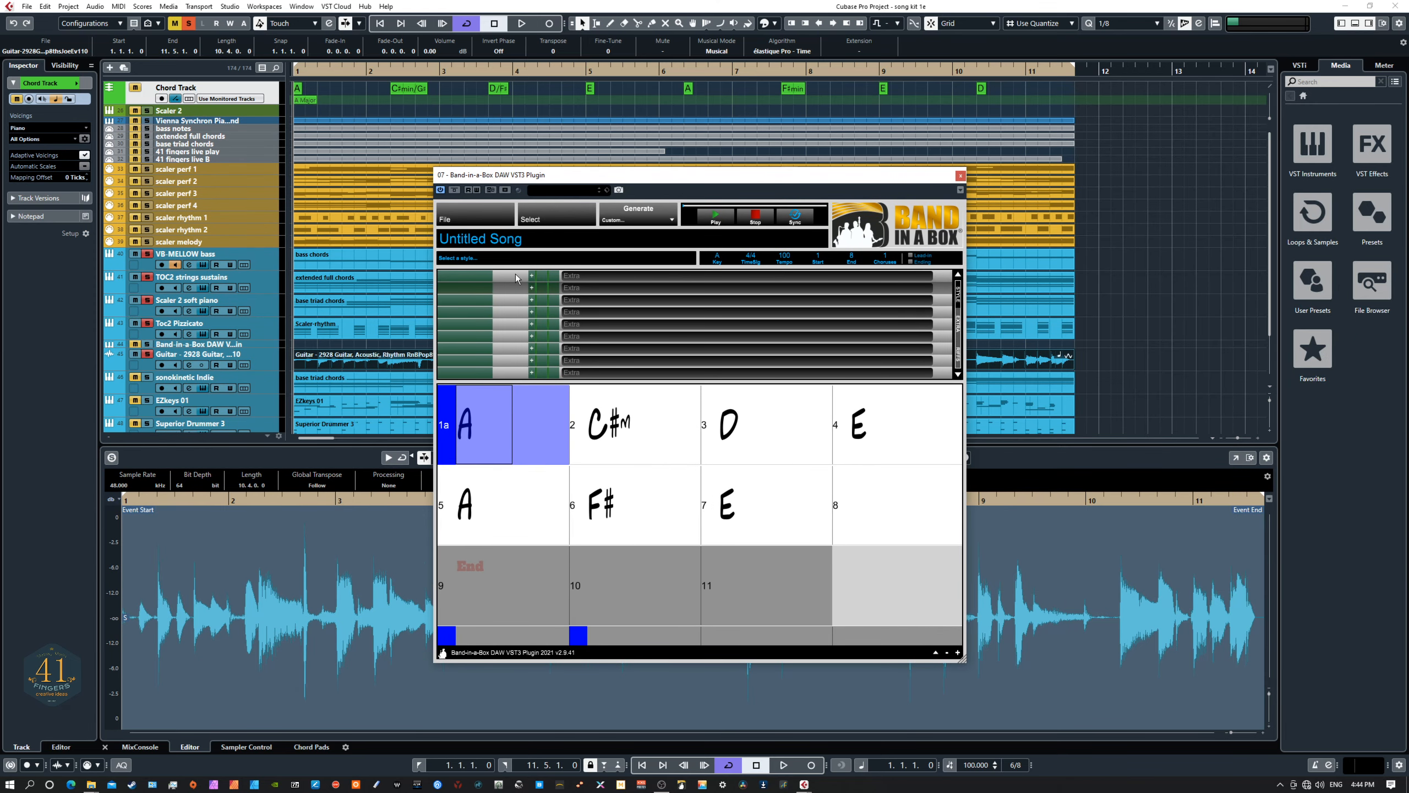
left_click(509, 304)
mouse_move(533, 307)
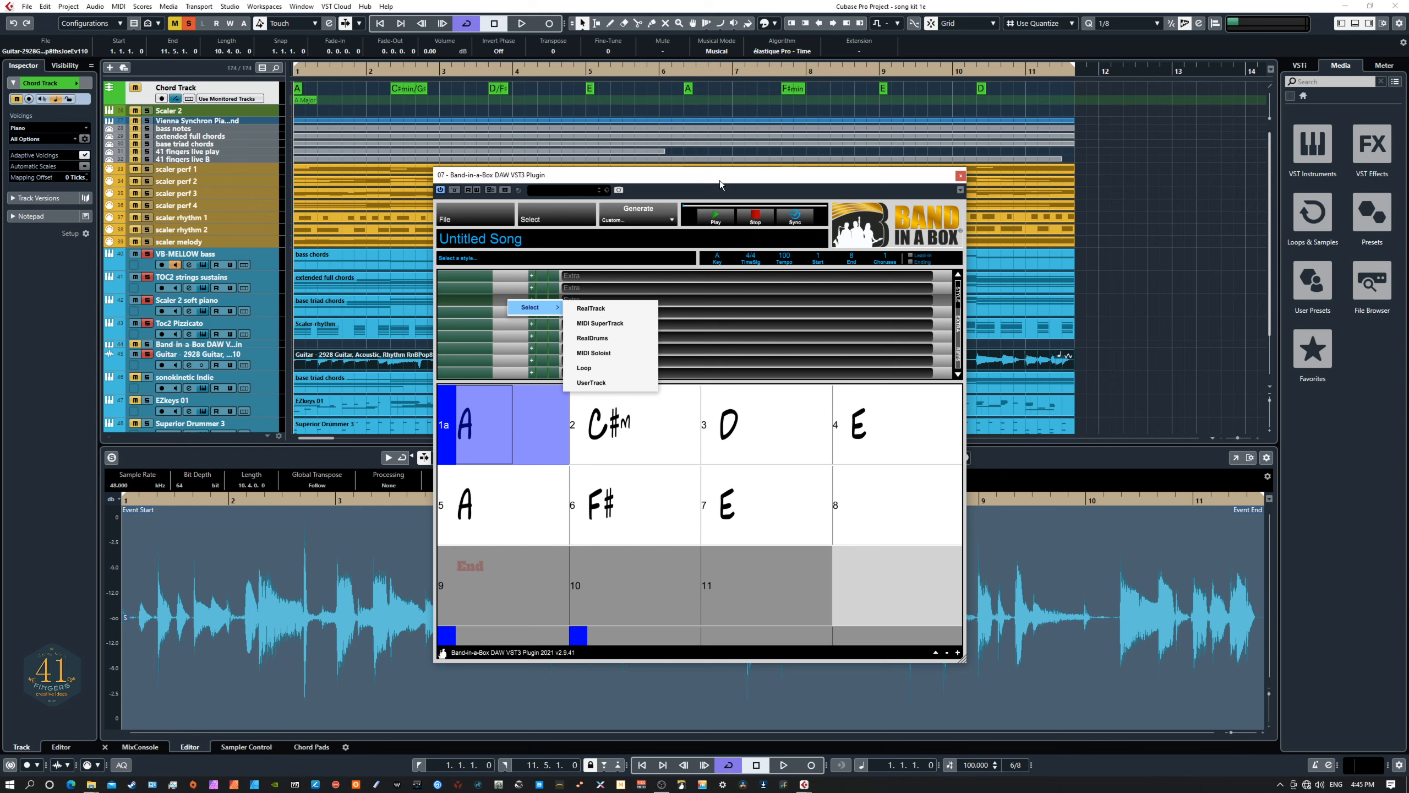
left_click(684, 651)
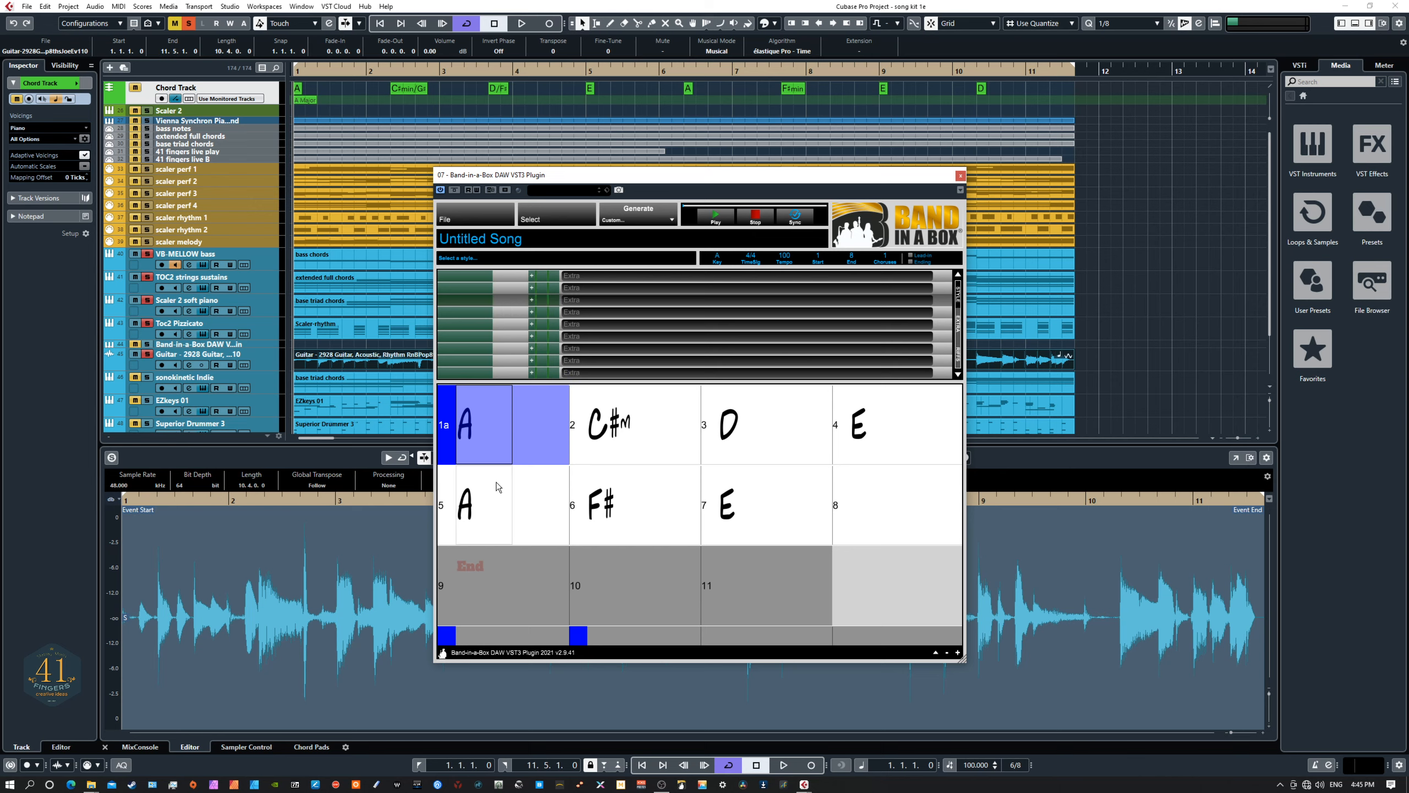
left_click_drag(676, 178, 0, 47)
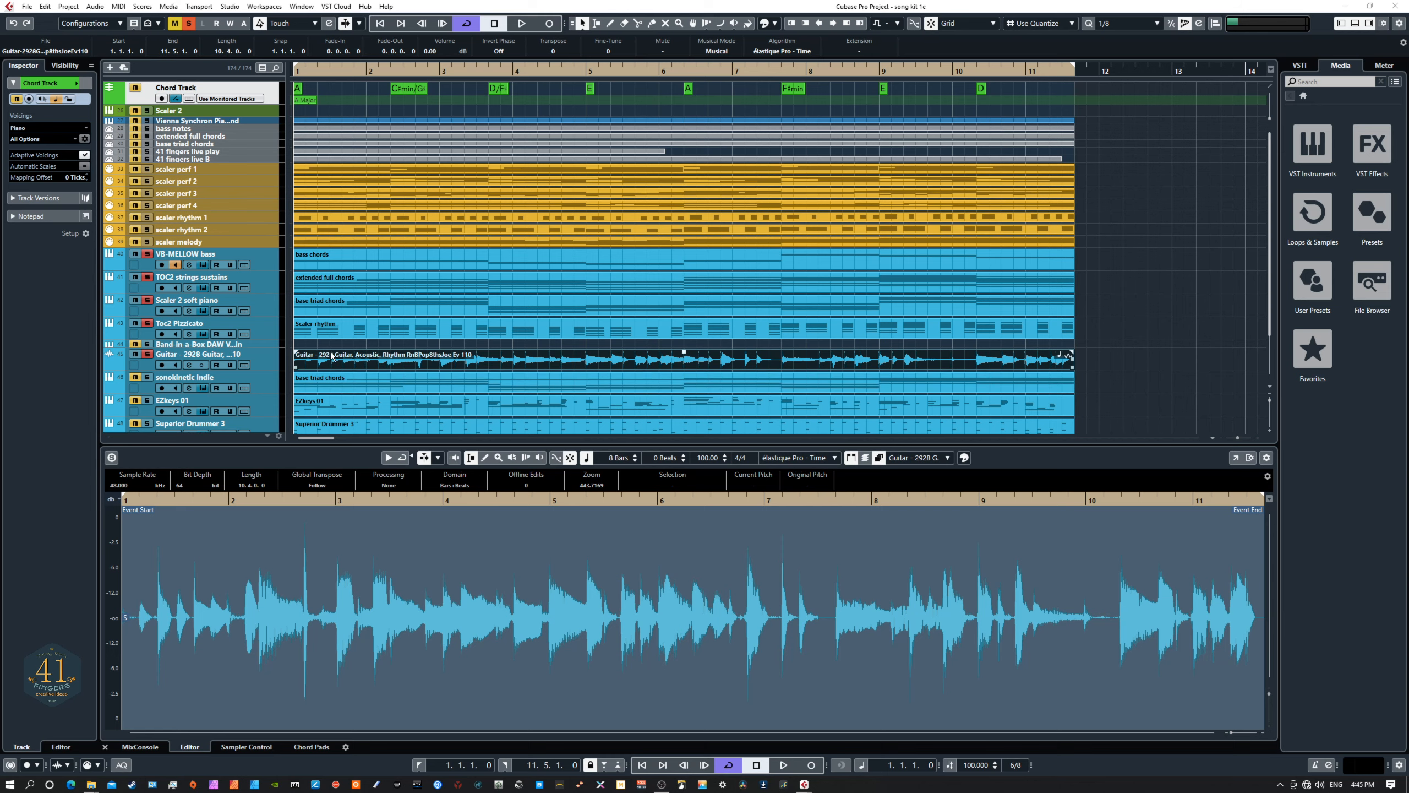
Play the acoustic guitar with the other layers, toggle solo on Scaler 2 soft piano and select the VB-MELLOW bass track
key("space")
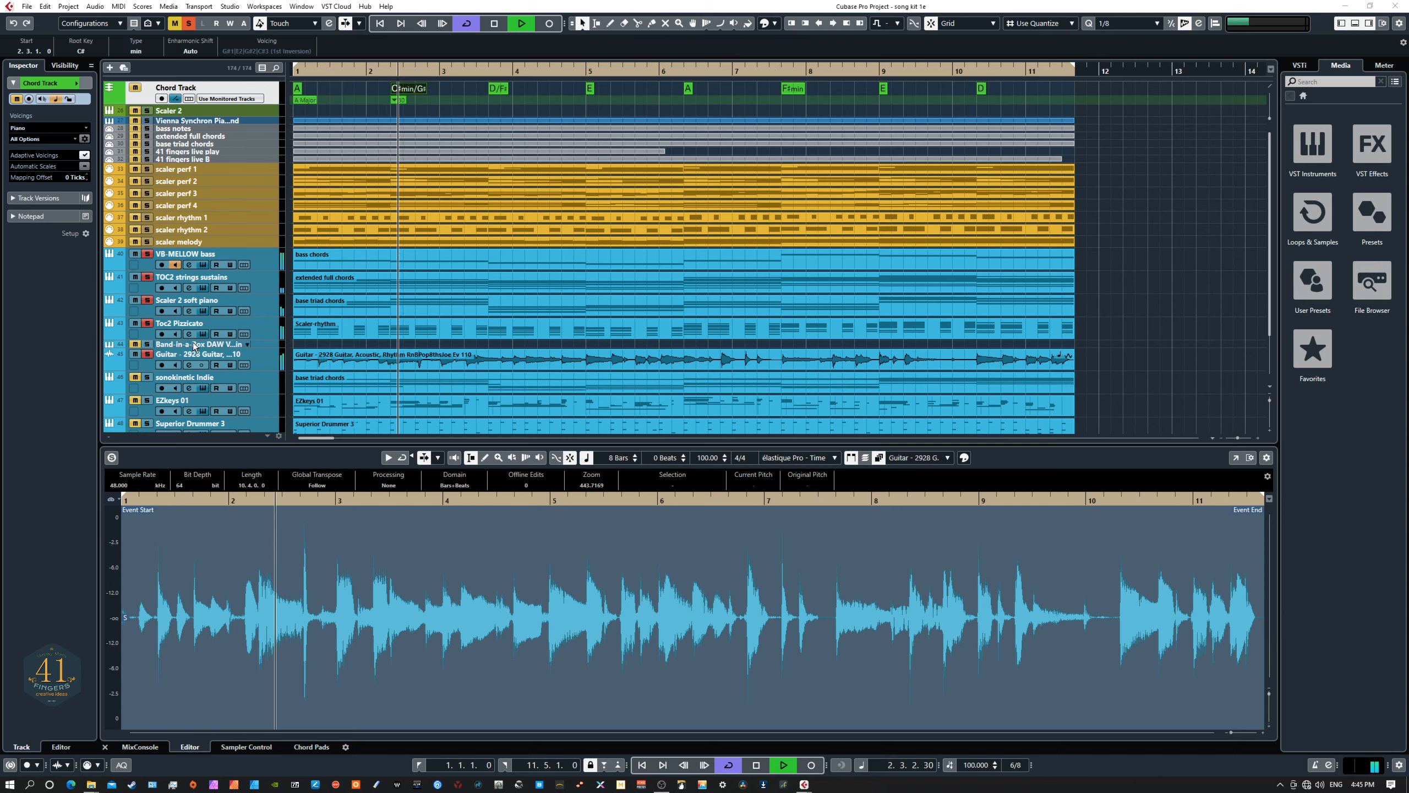
left_click(148, 301)
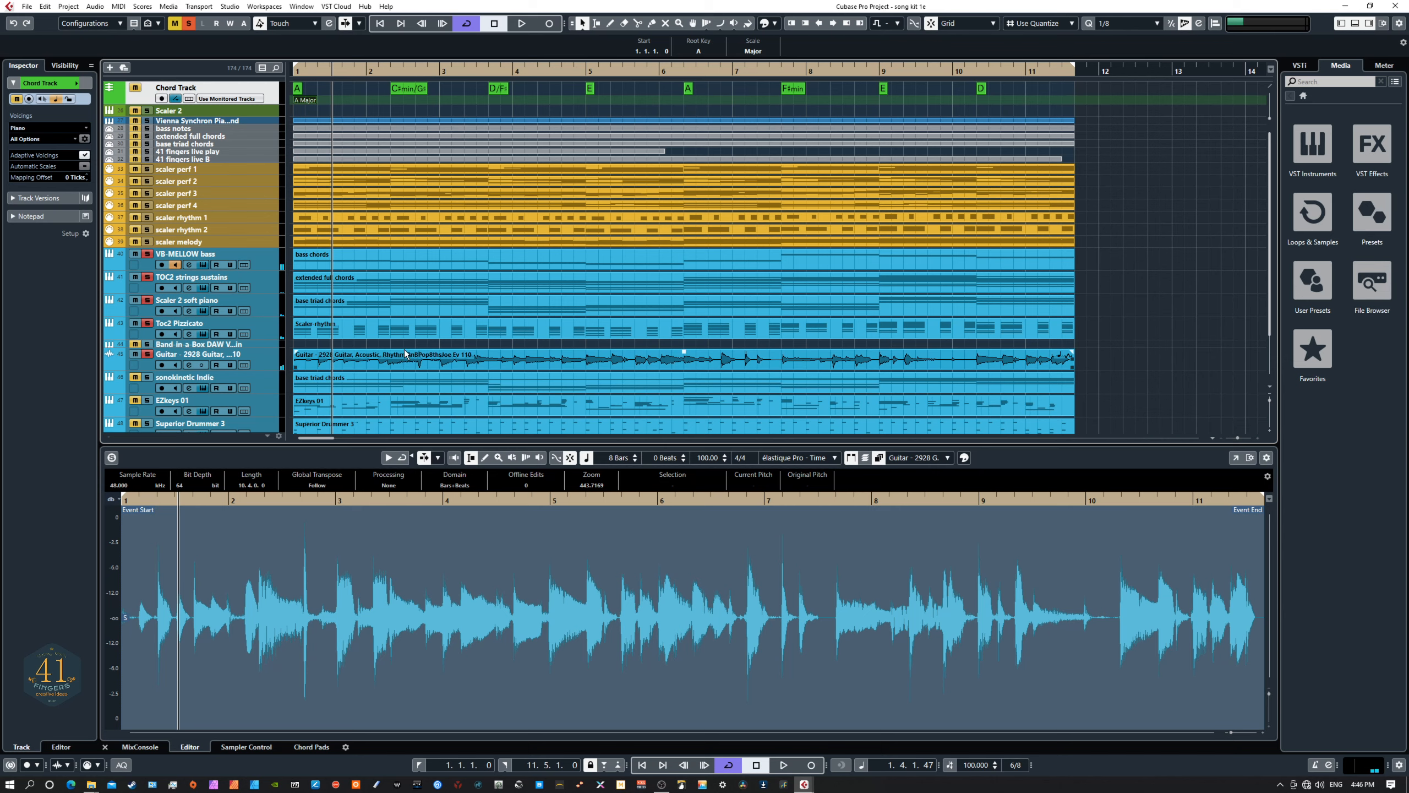
left_click(269, 265)
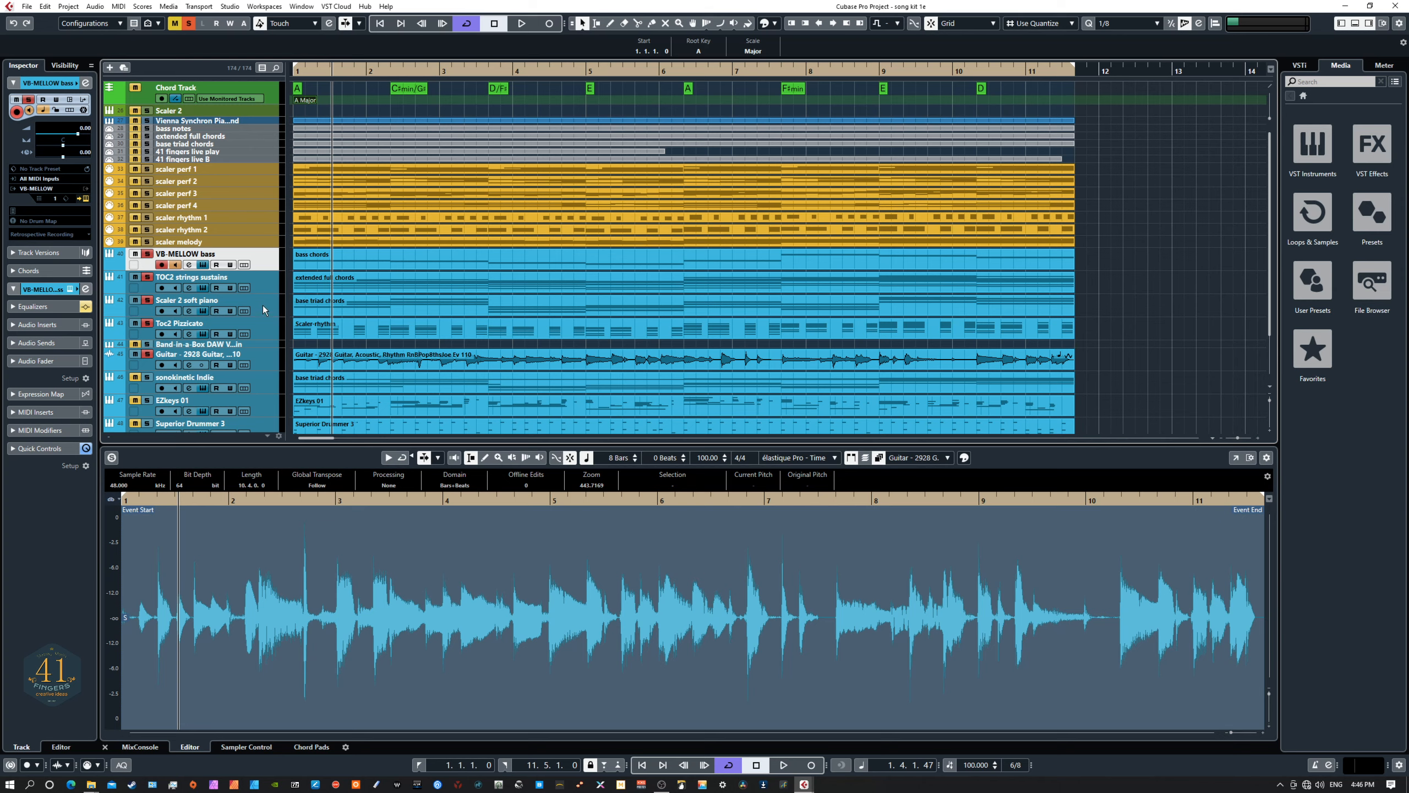
Select the Guitar - 2928 audio track and bring the Band-in-a-Box window into view briefly to show the guitar's source
left_click(270, 364)
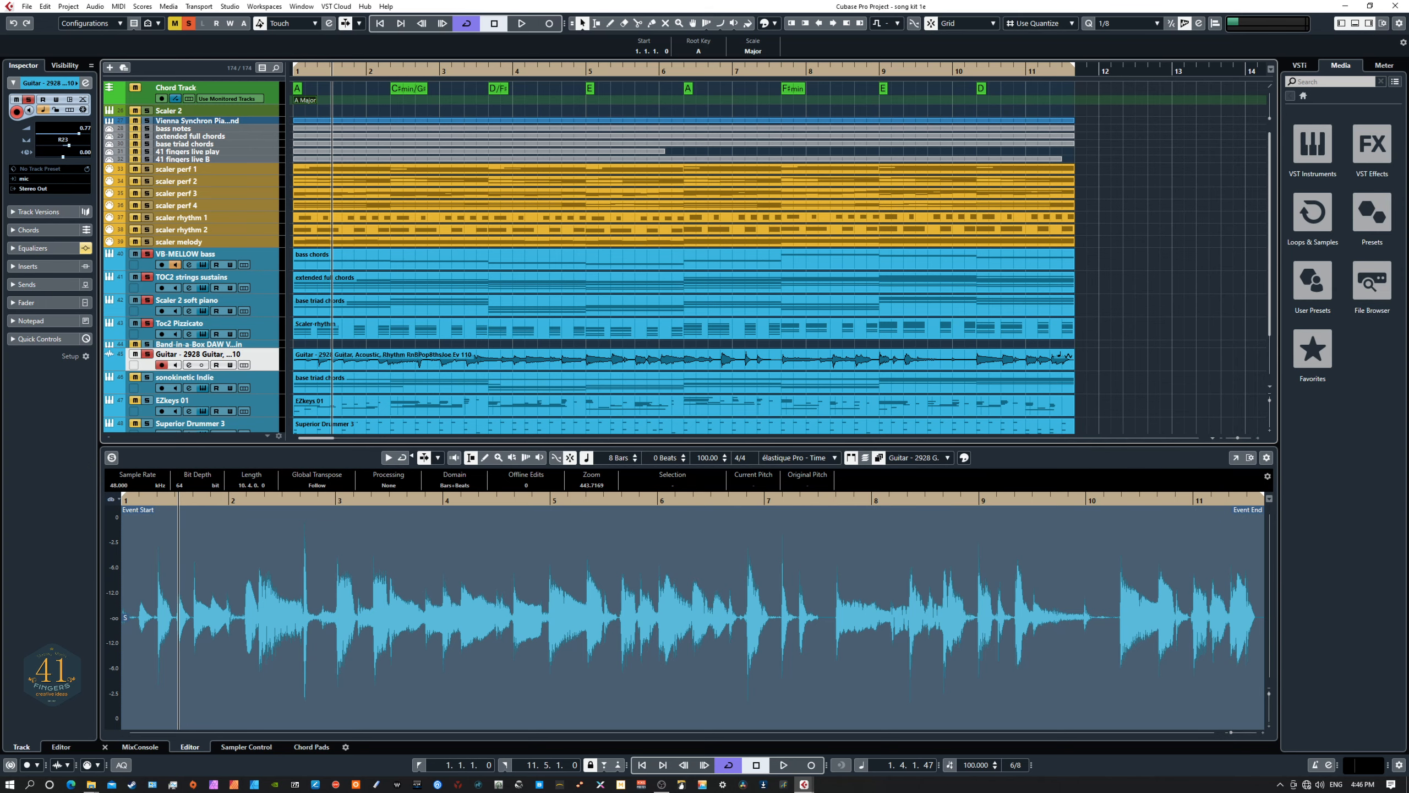
left_click_drag(430, 144, 917, 191)
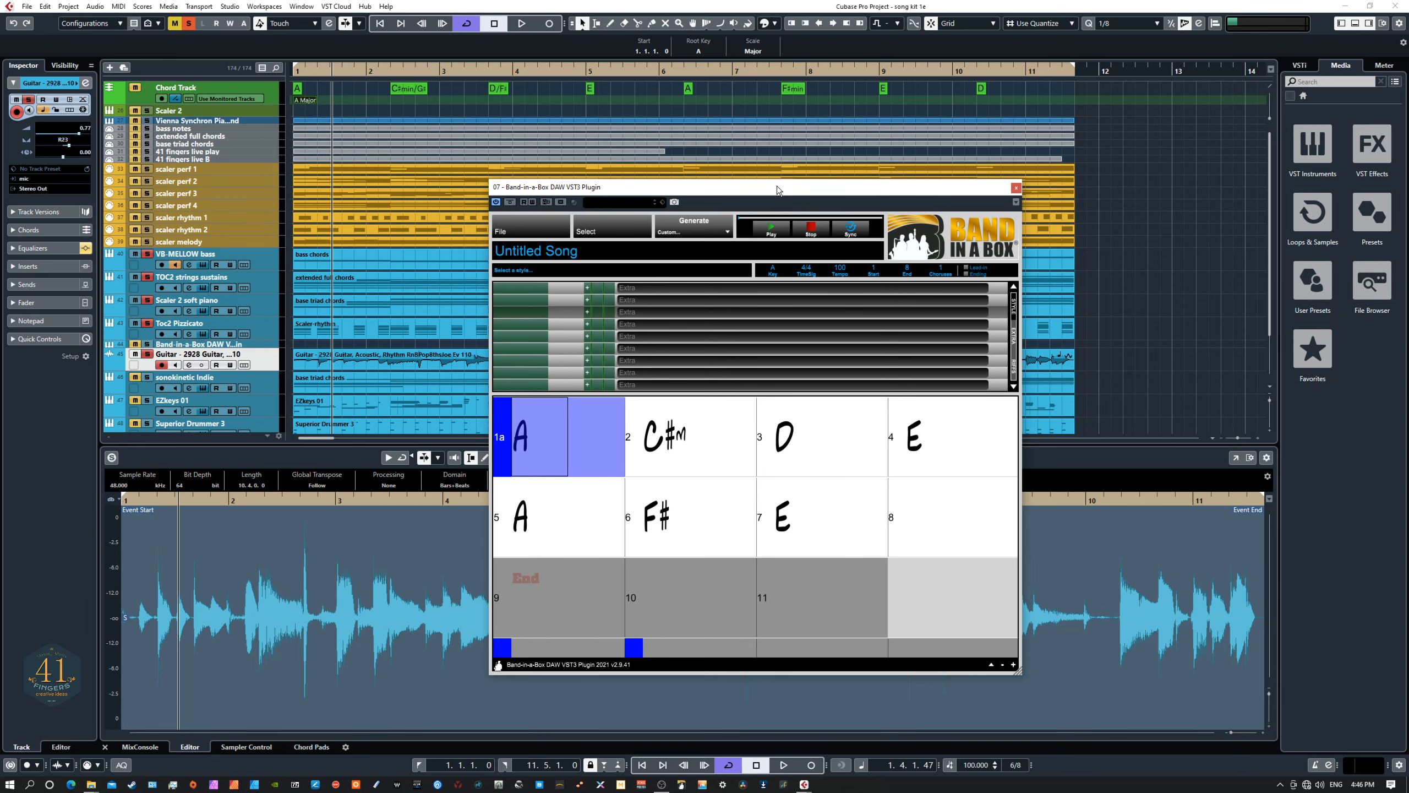
left_click_drag(778, 184, 0, 169)
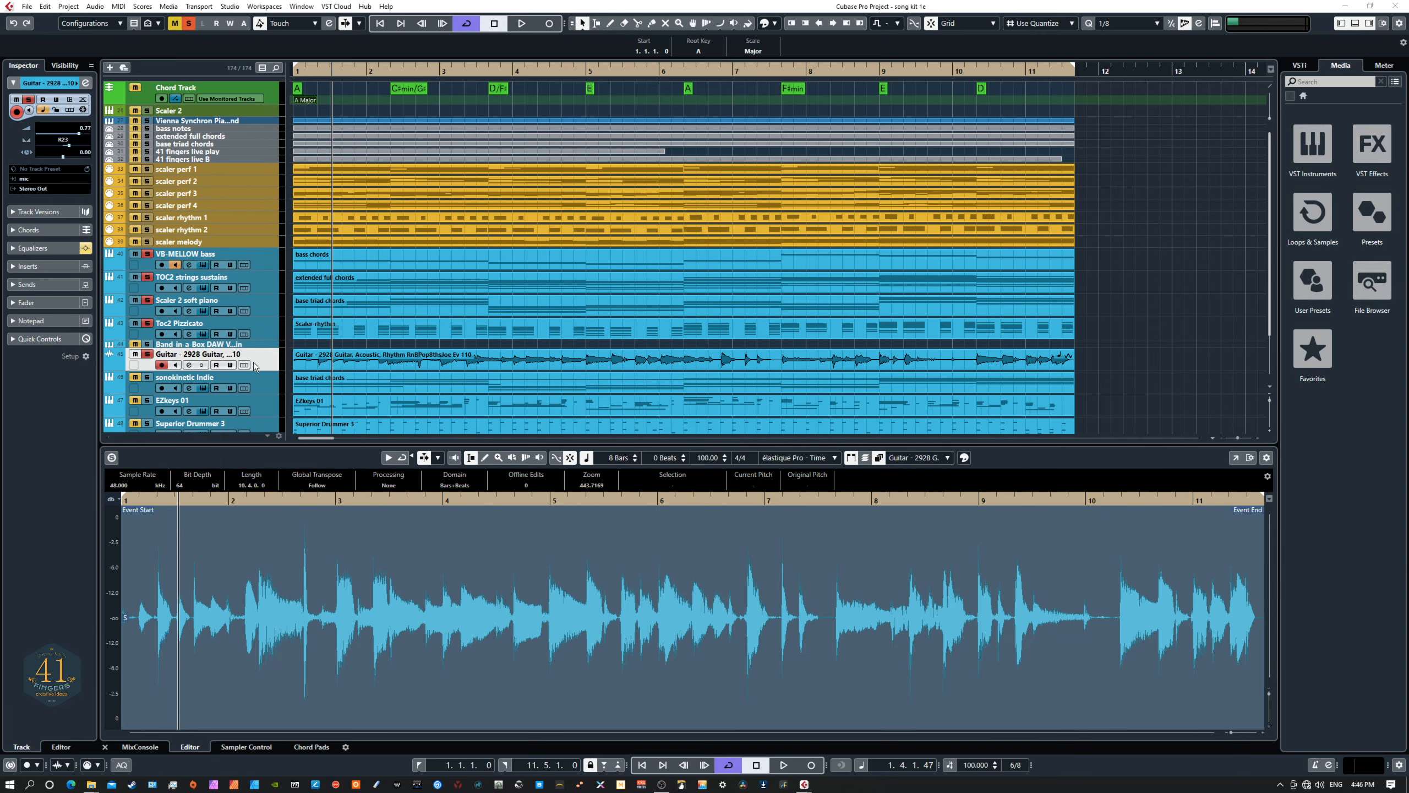
Select sonokinetic Indie and show the base triad chords part that feeds it in an enlarged Key Editor
left_click(266, 389)
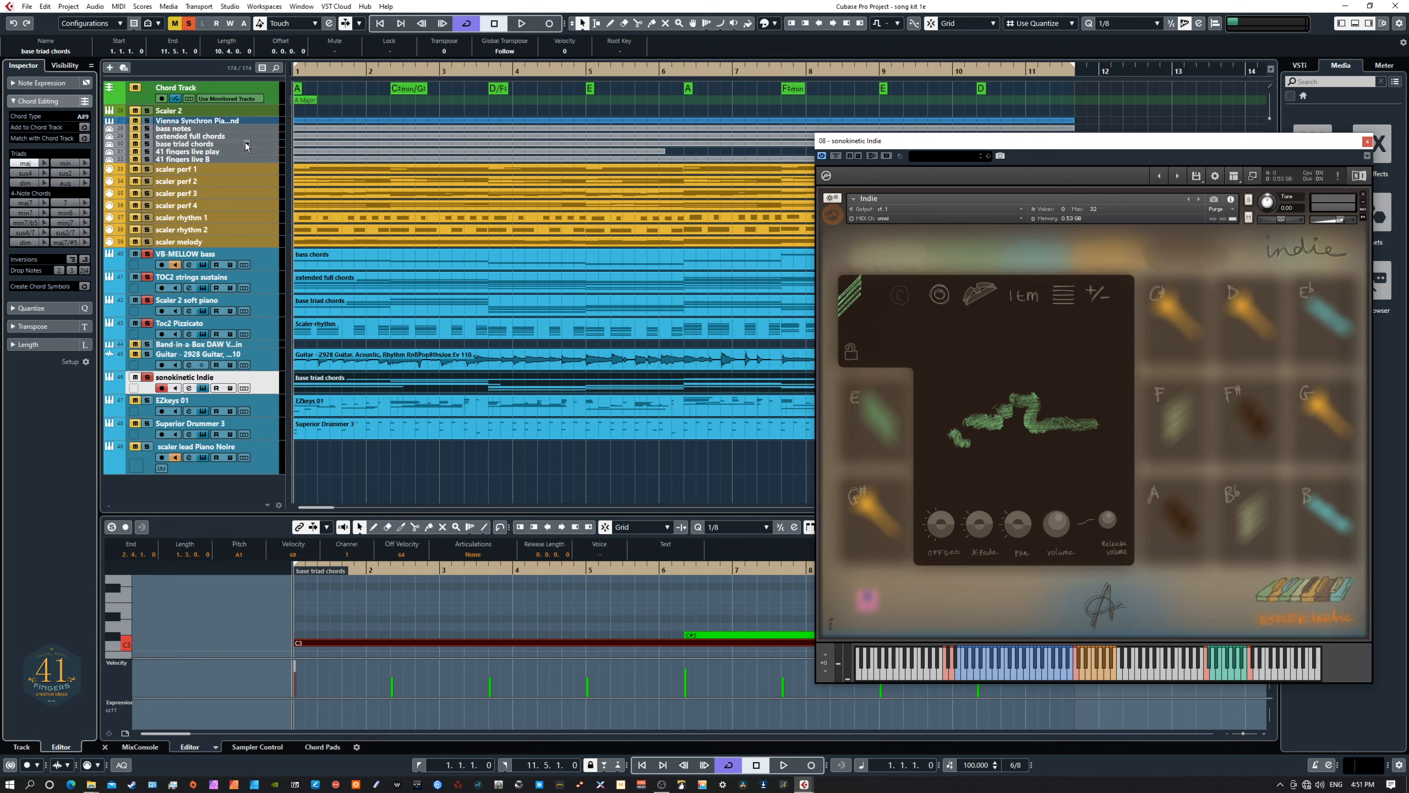
left_click(260, 143)
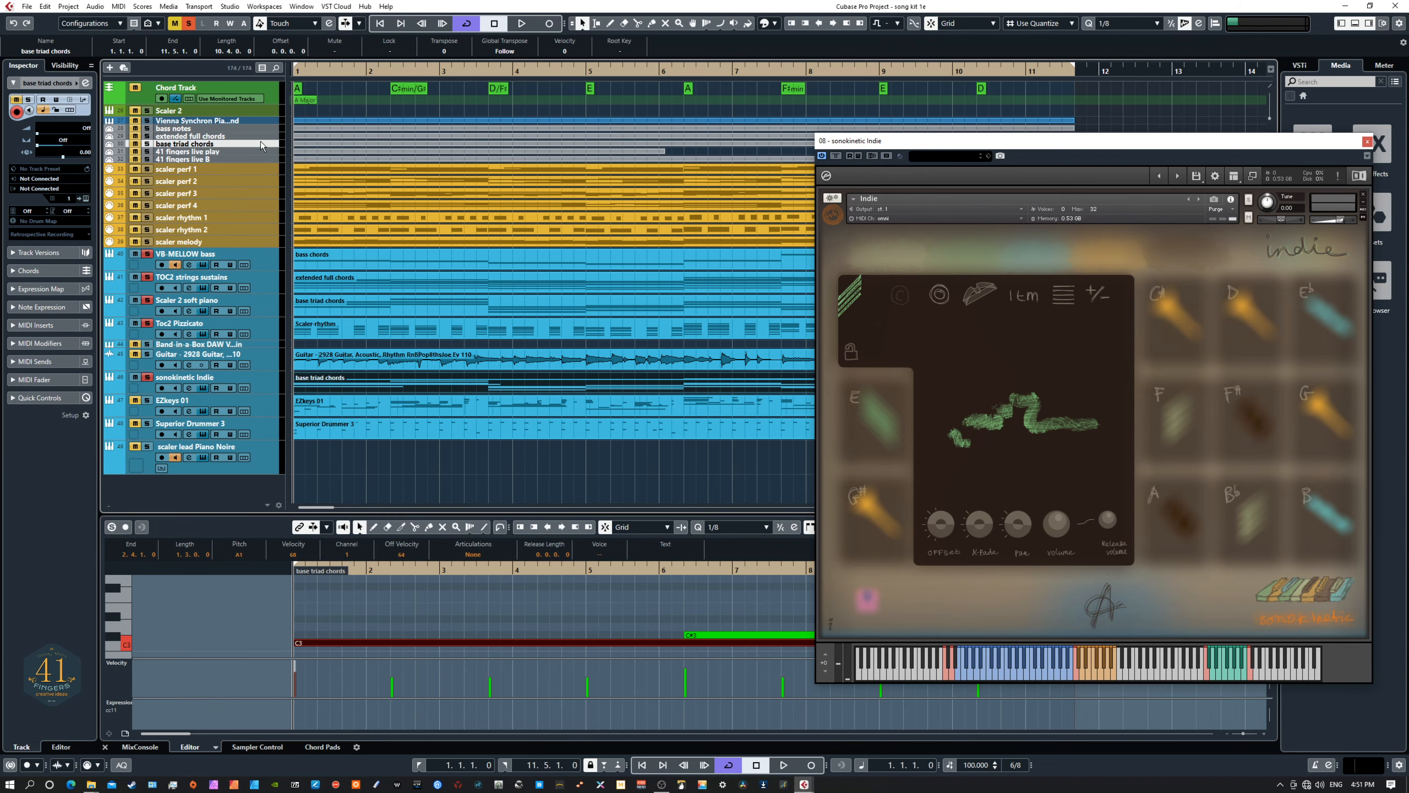
left_click(311, 143)
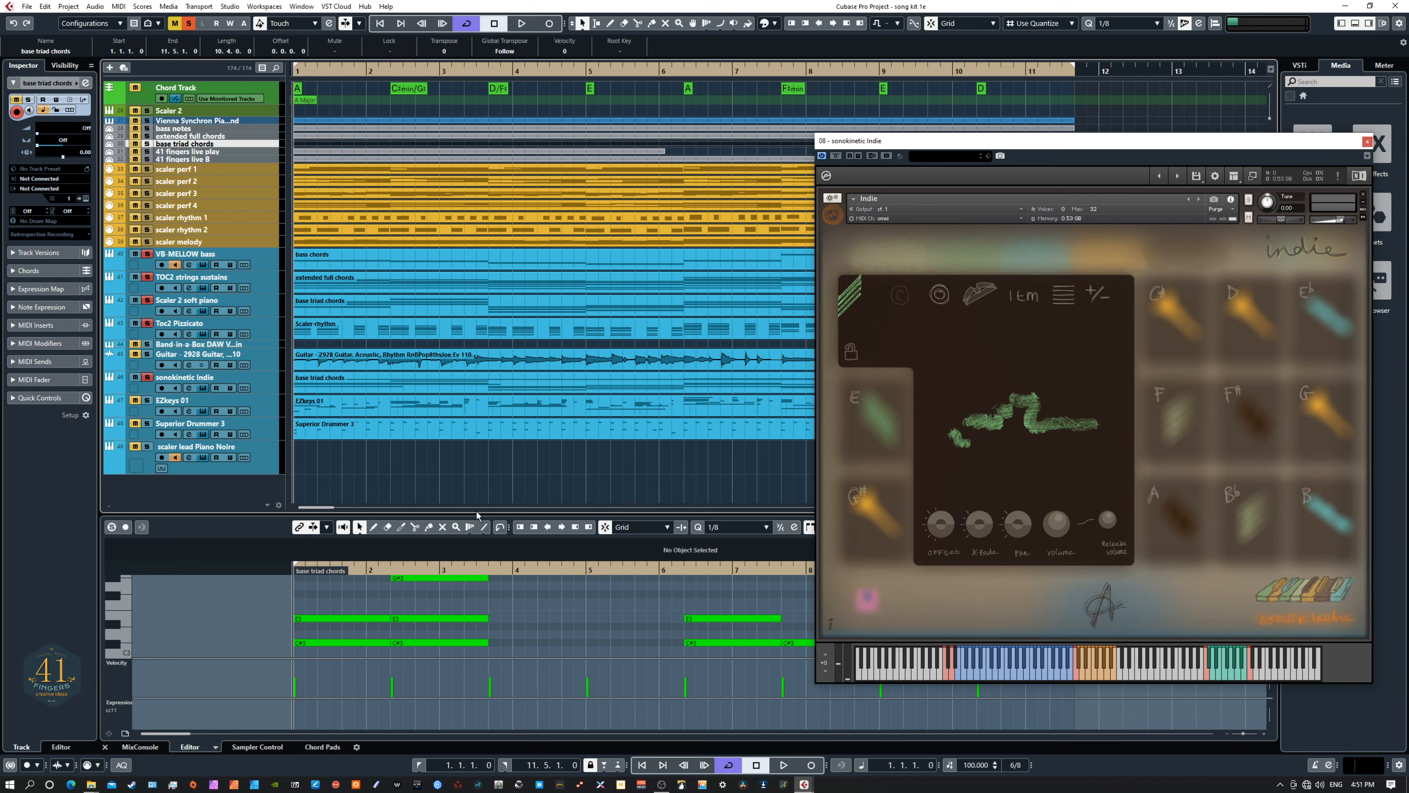
left_click_drag(471, 513, 484, 324)
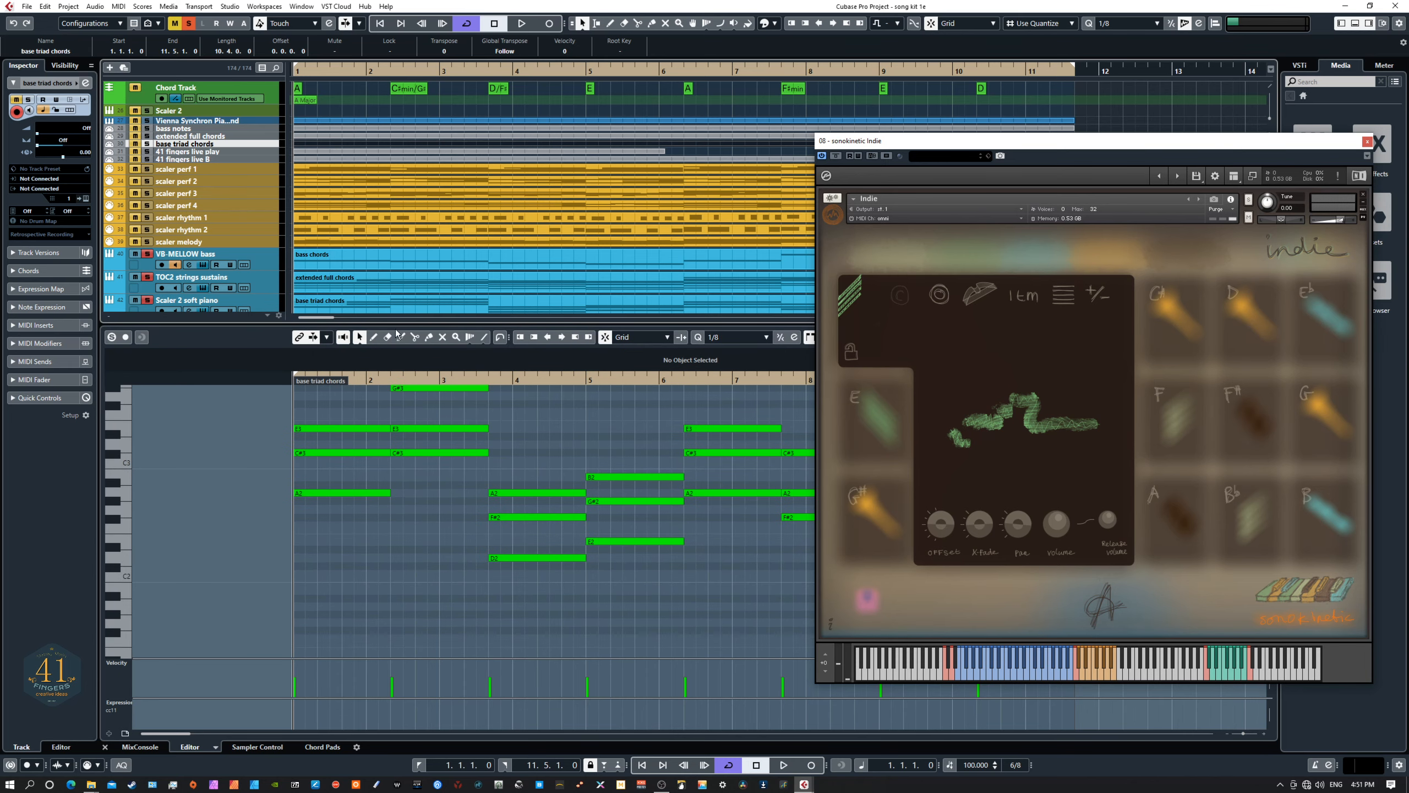
left_click_drag(673, 575, 613, 605)
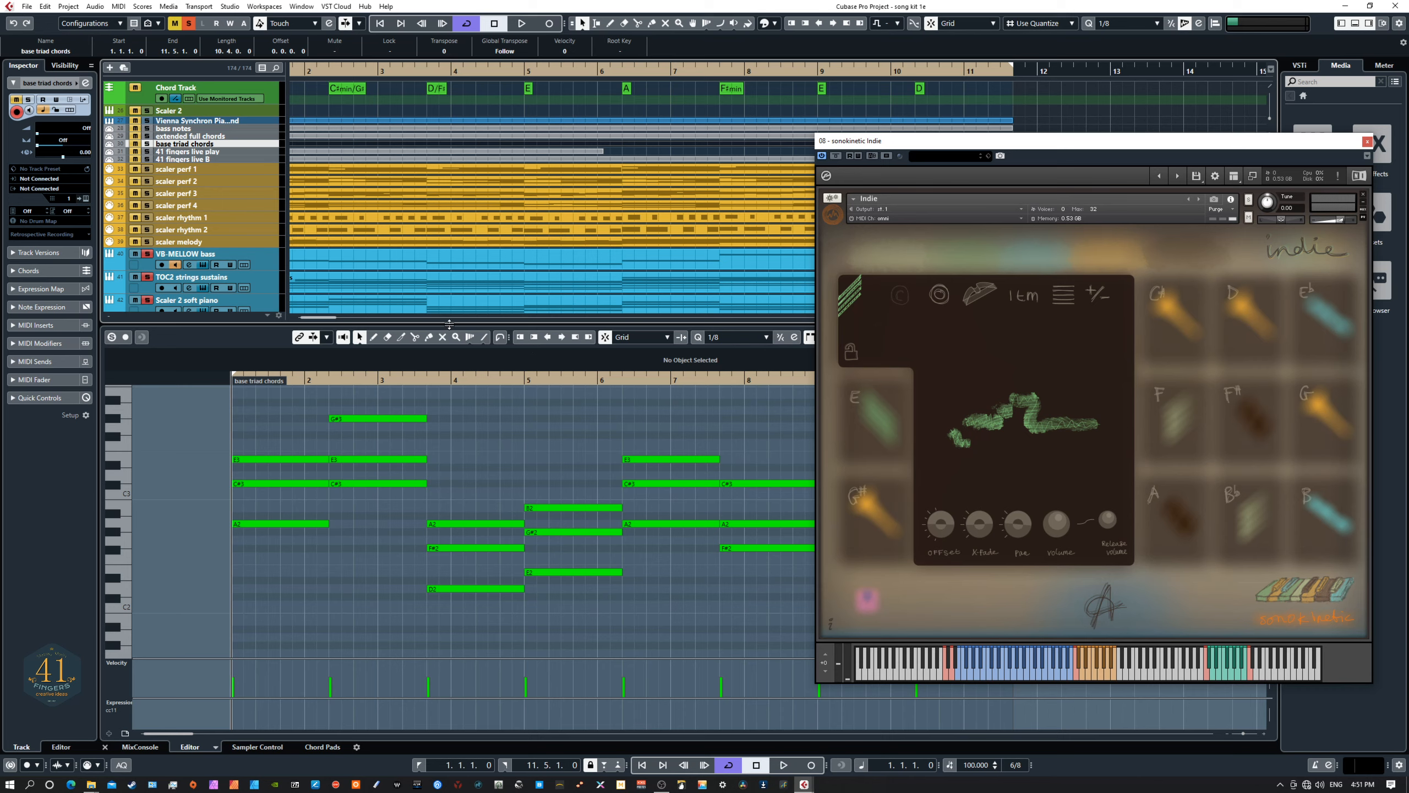
Switch sonokinetic Indie to its C# brass phrase and inspect the base triad chords notes in the Key Editor
left_click_drag(450, 322, 404, 487)
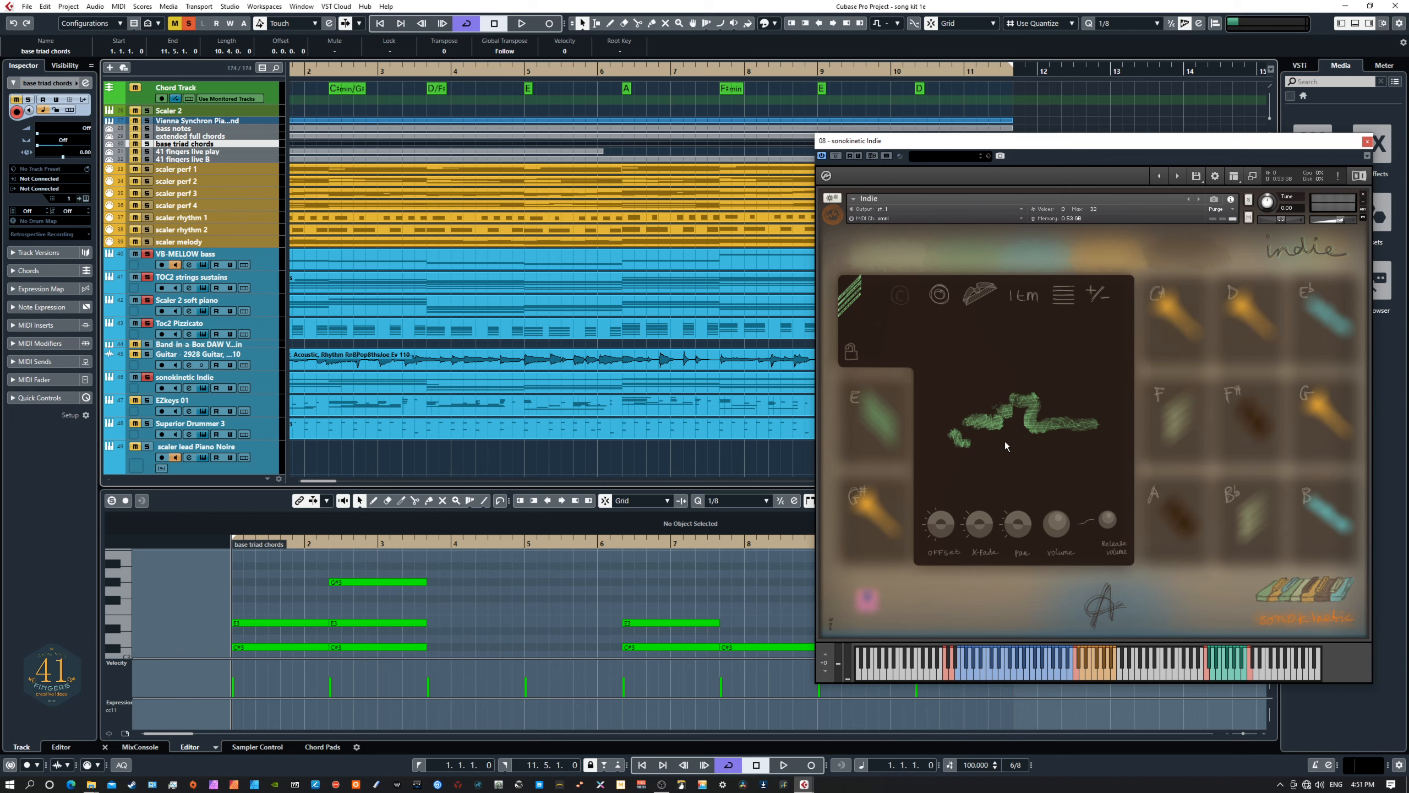
left_click(938, 656)
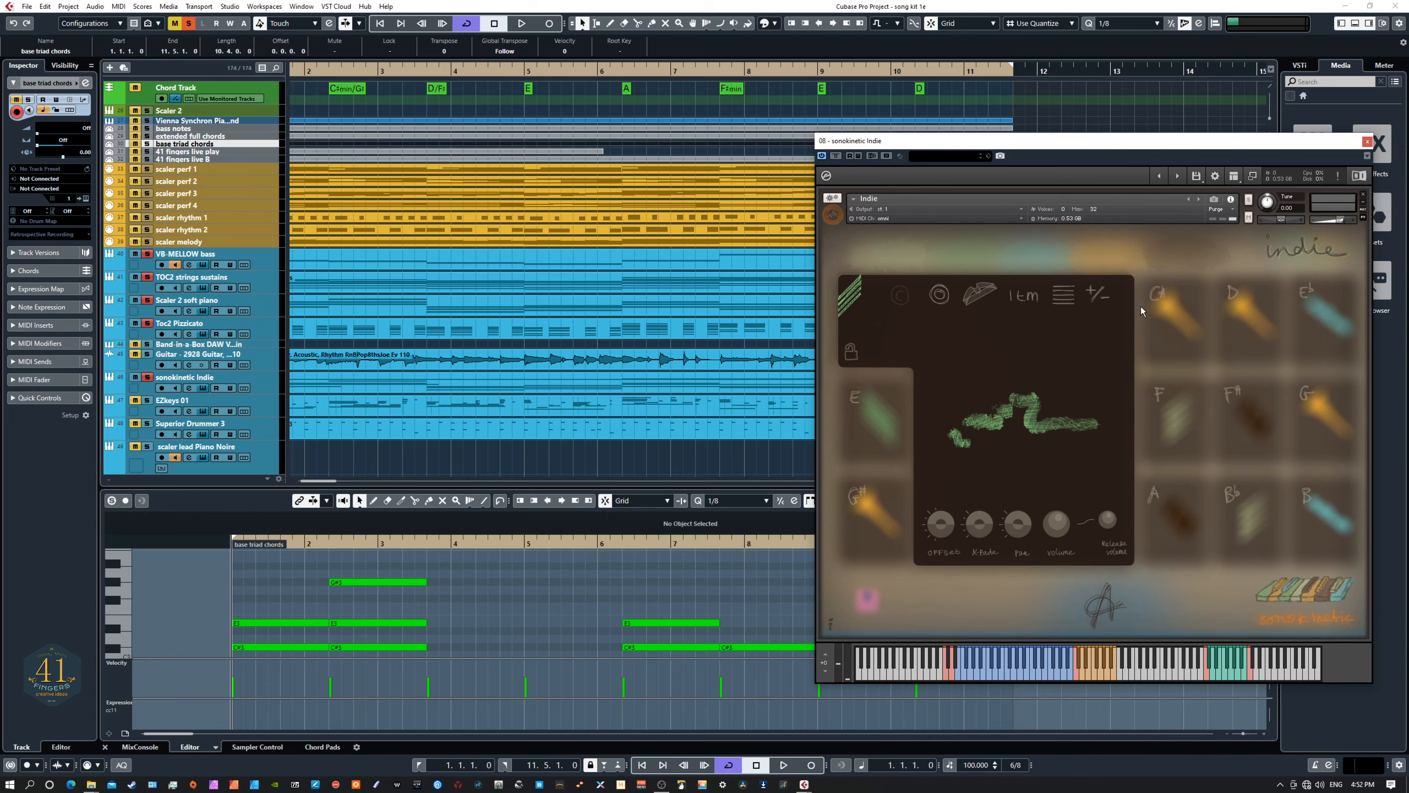
left_click(1166, 308)
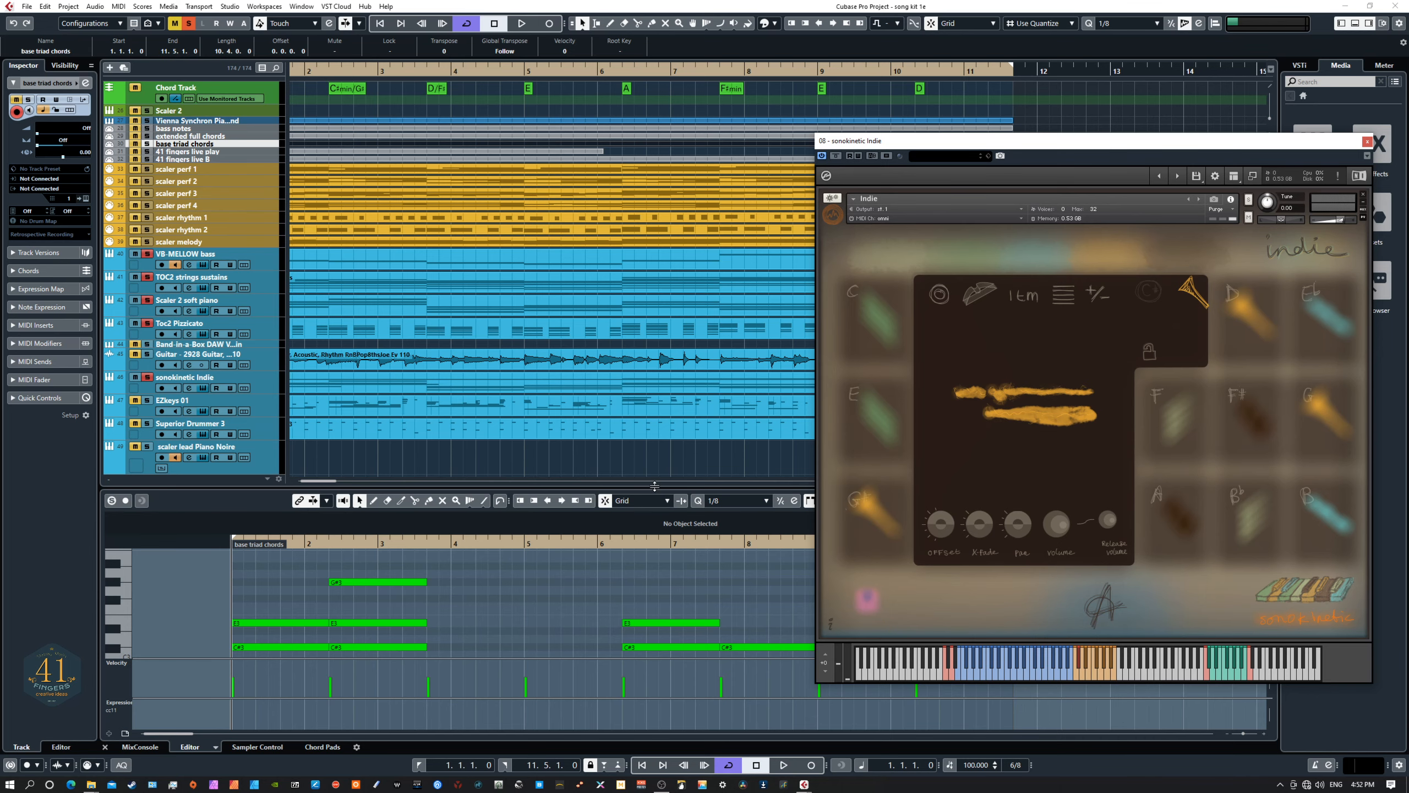
left_click_drag(654, 486, 656, 268)
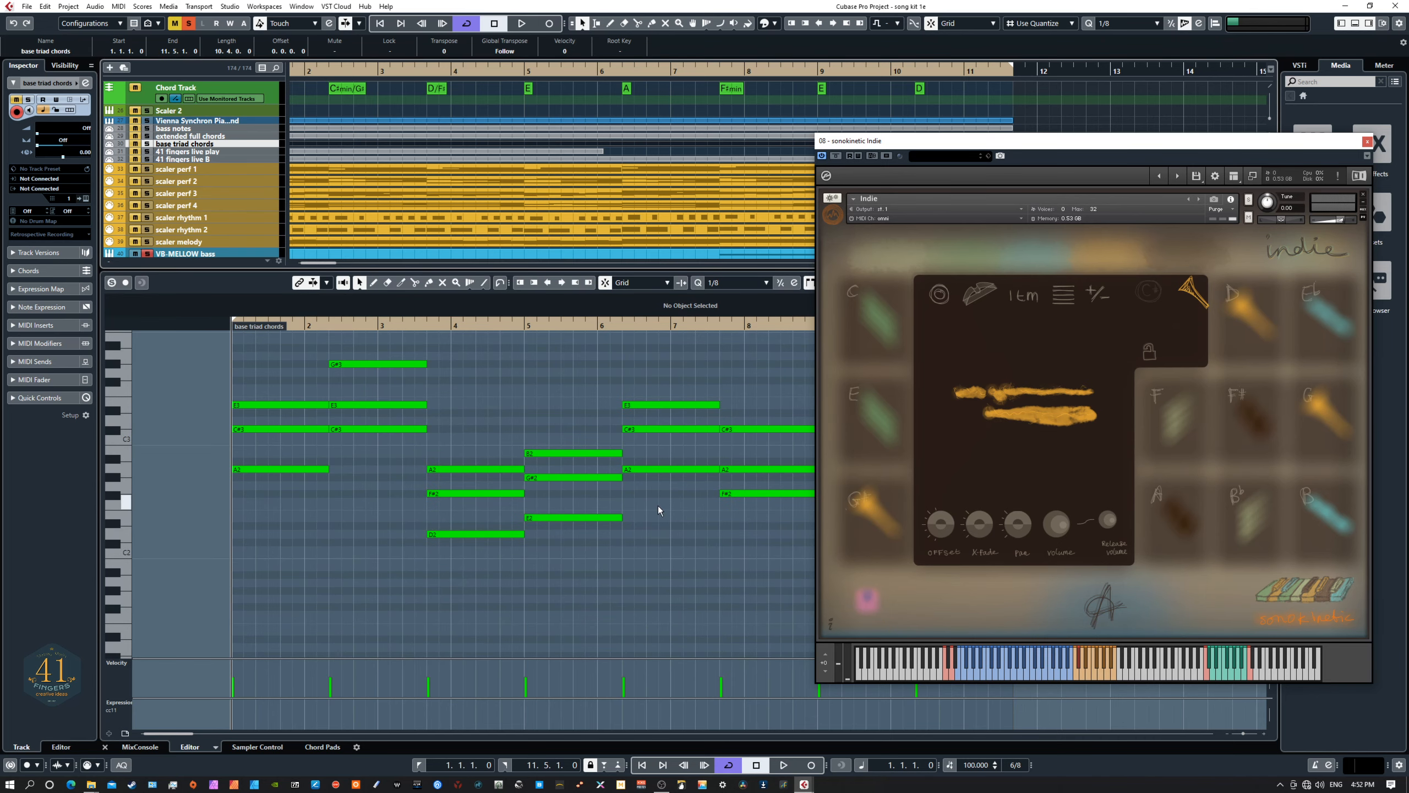
scroll(659, 506, "up", 2)
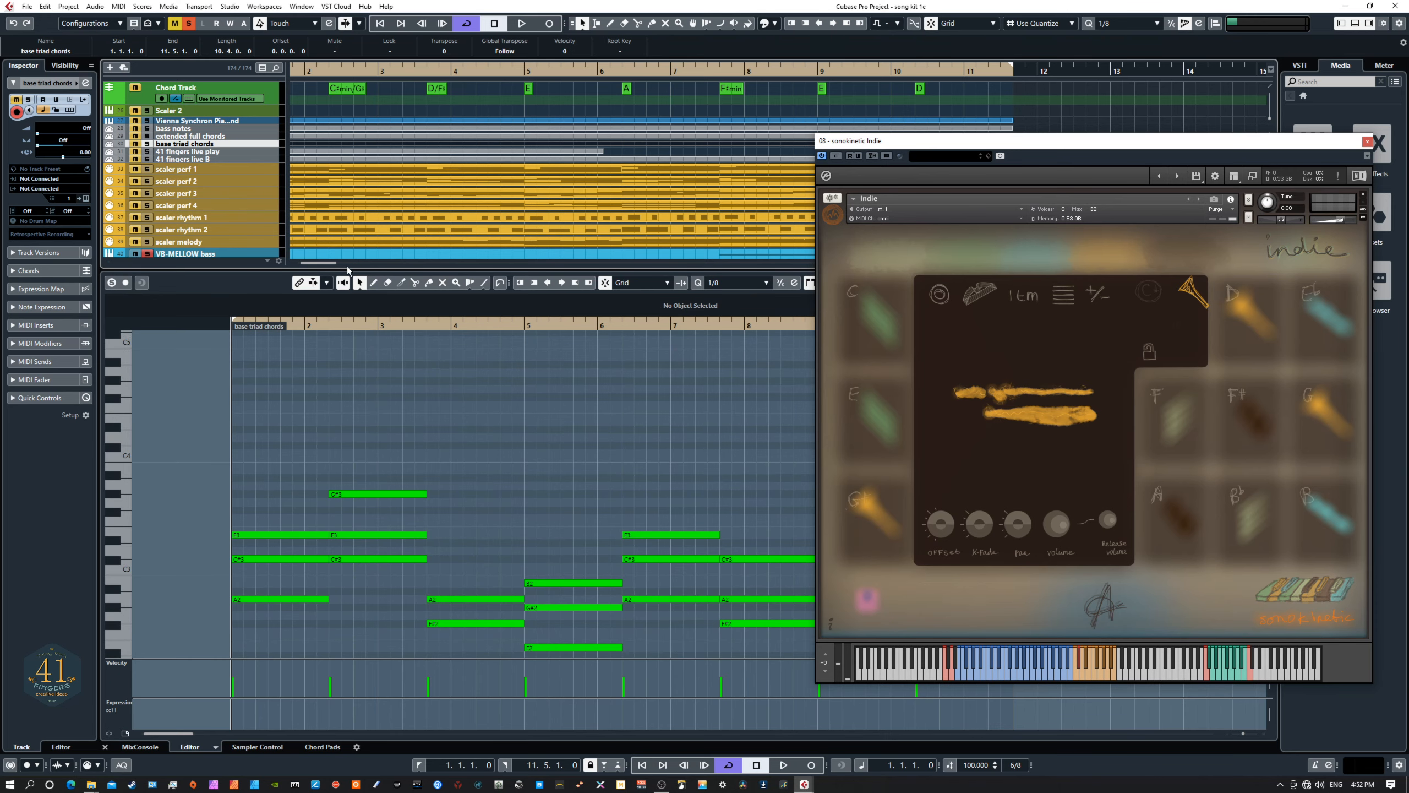
left_click_drag(348, 268, 359, 462)
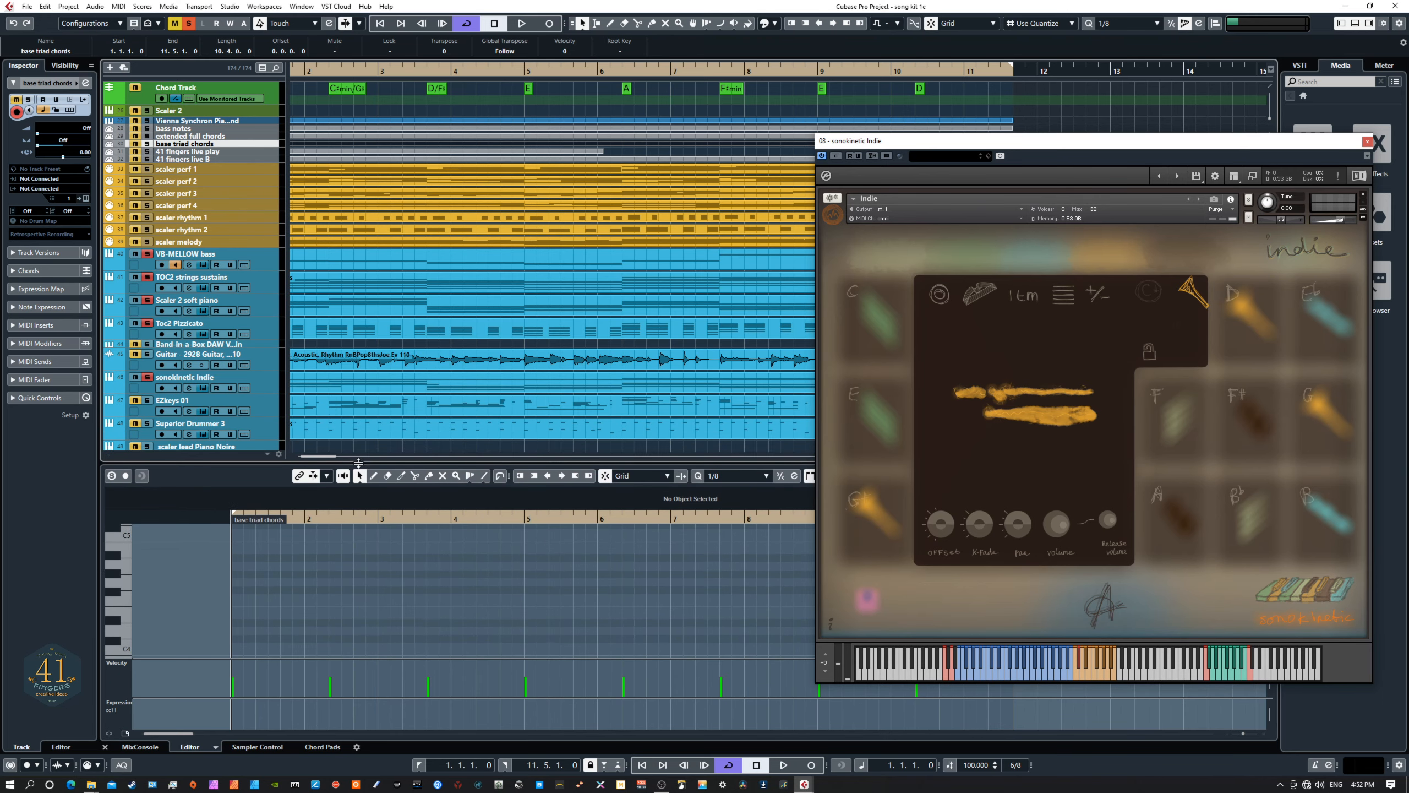
Select the sonokinetic Indie track and pick the long C3 keyswitch note in its part in an enlarged Key Editor
left_click(257, 379)
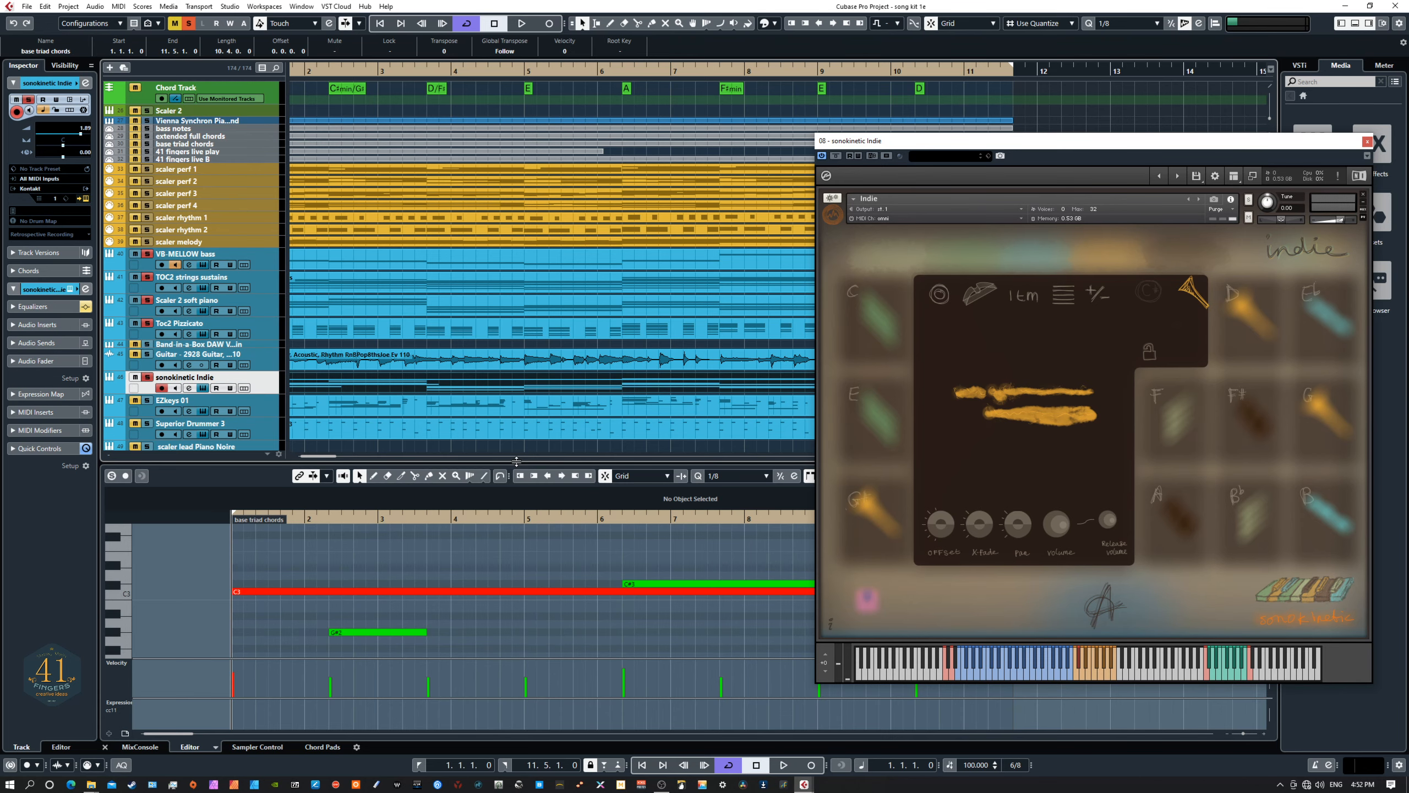
left_click_drag(516, 461, 547, 189)
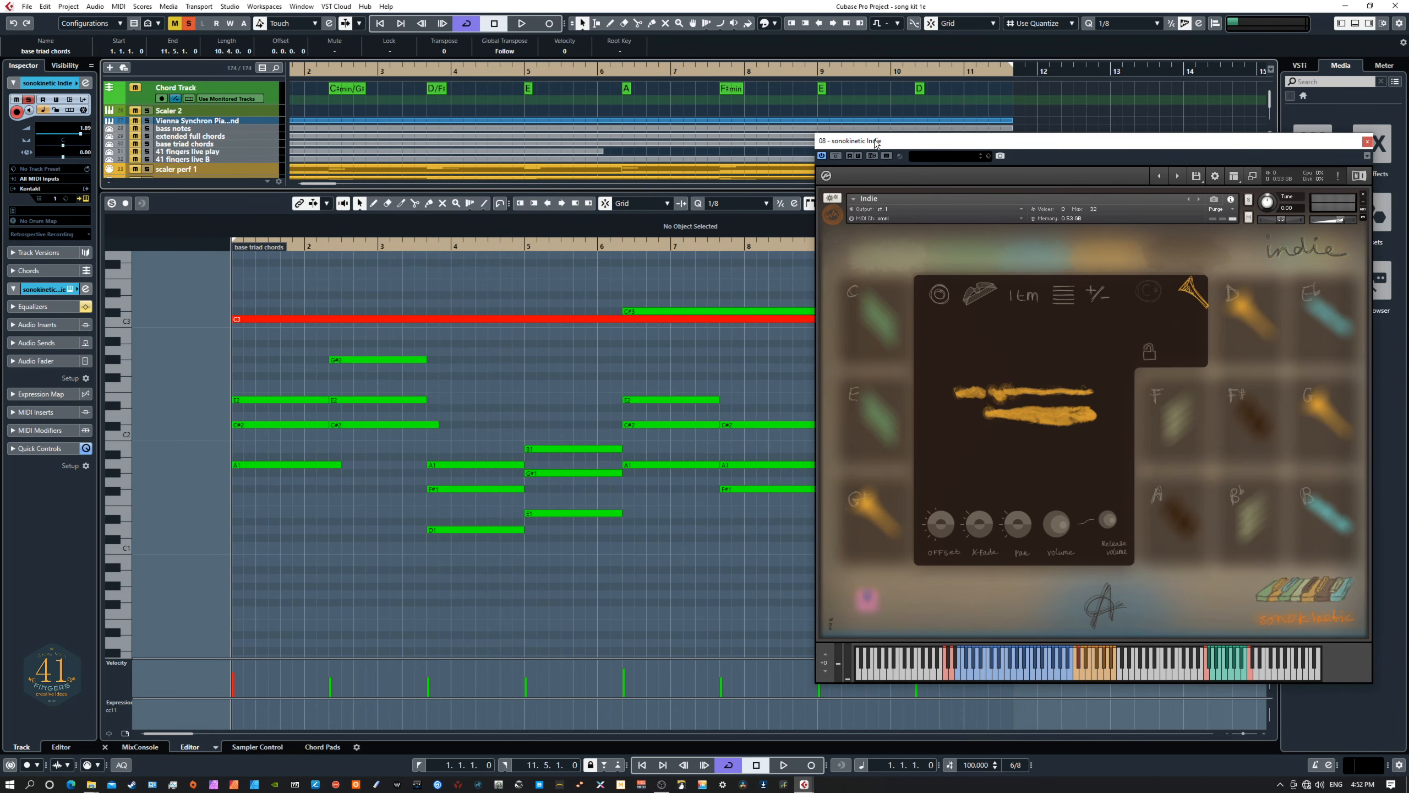
left_click_drag(875, 143, 1107, 156)
left_click(514, 318)
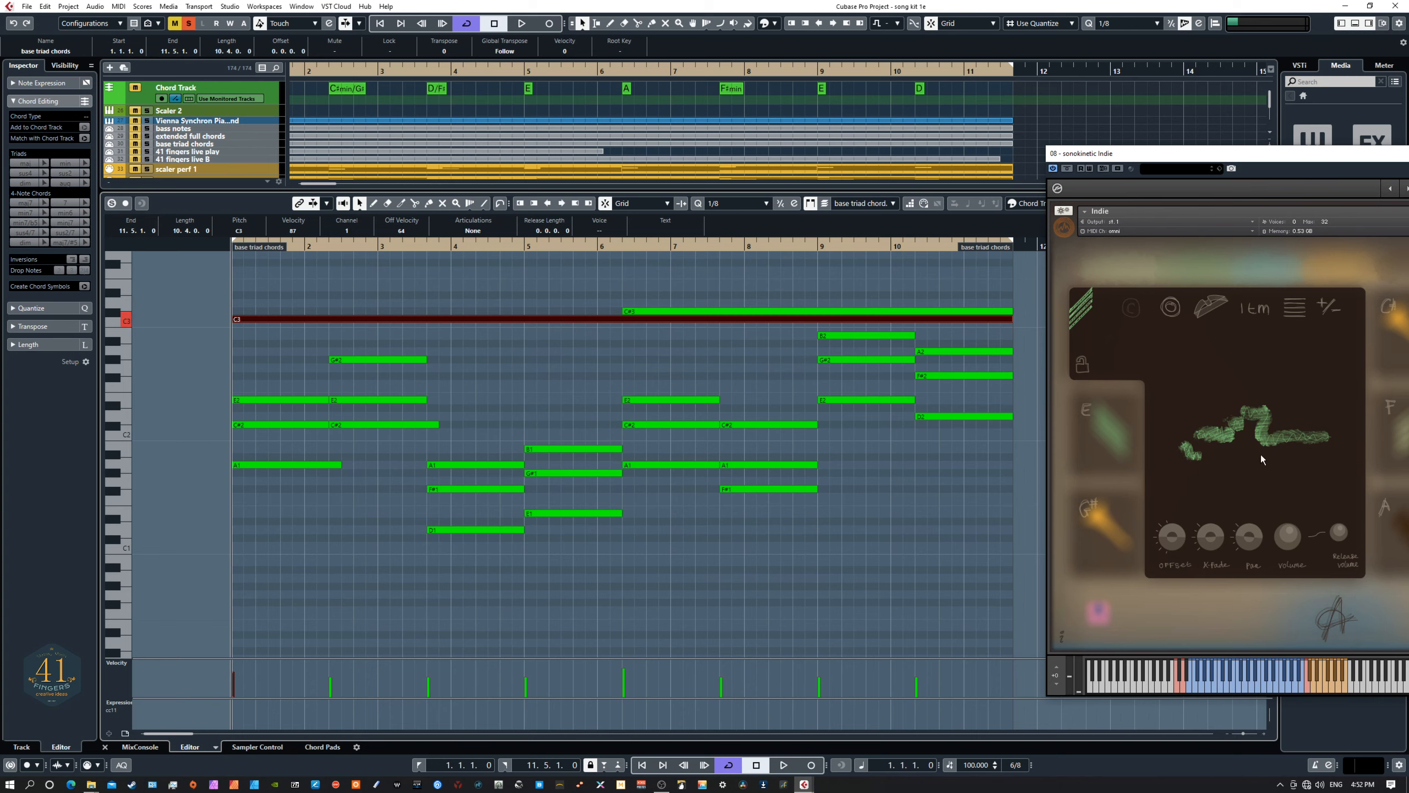
Show the phrase browser for Indie's C strings ensemble phrase, then return to the phrase overview
left_click(1245, 429)
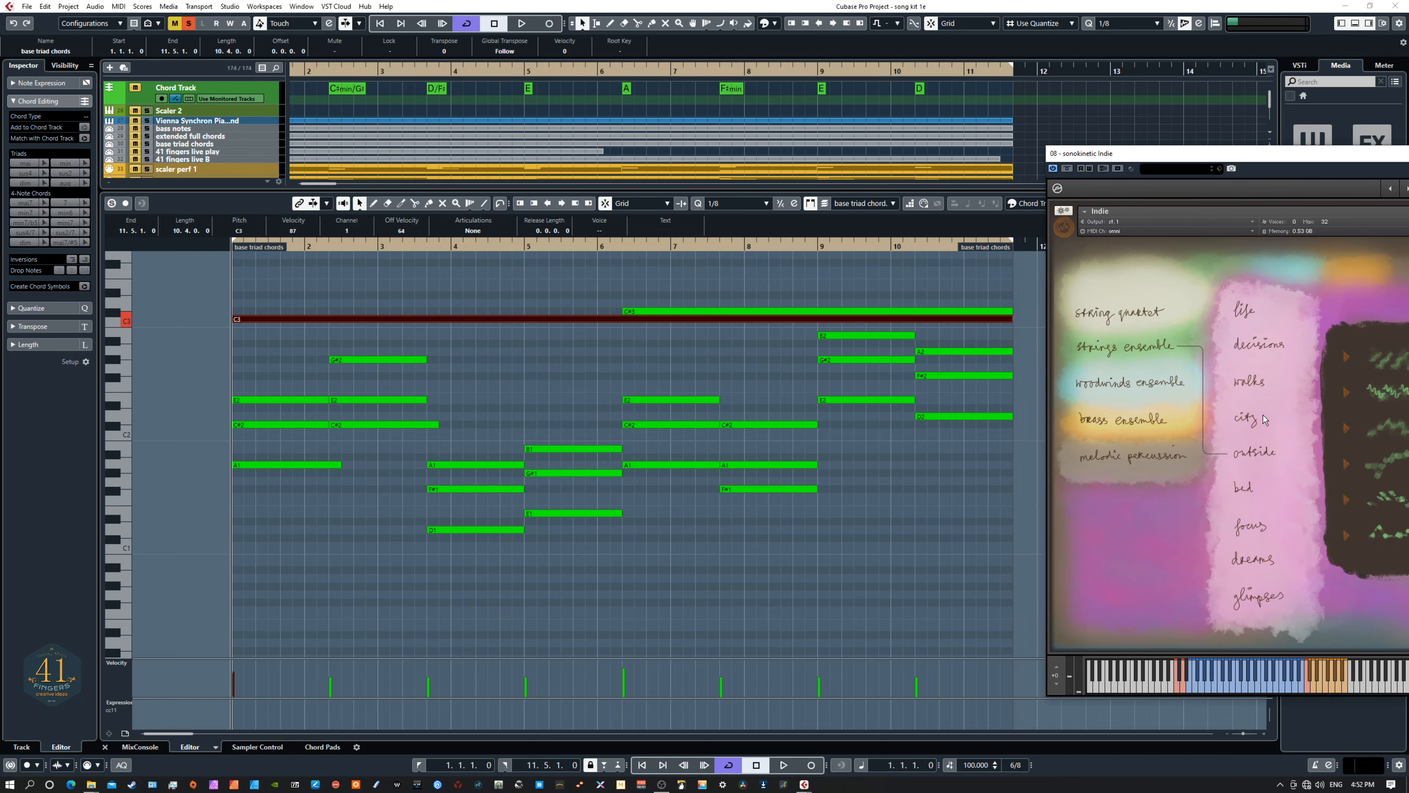
left_click_drag(1202, 161, 1042, 158)
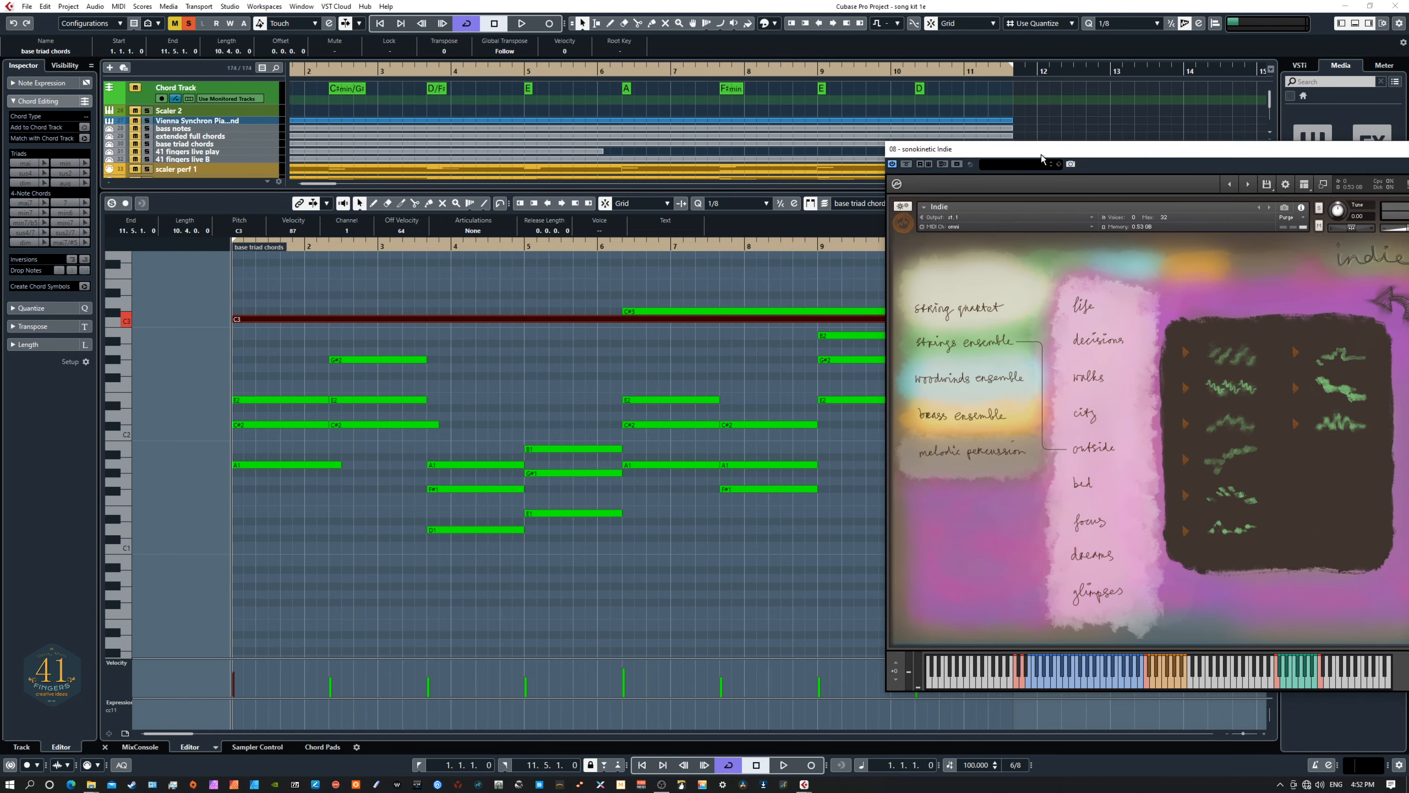
left_click(1297, 355)
left_click(1389, 298)
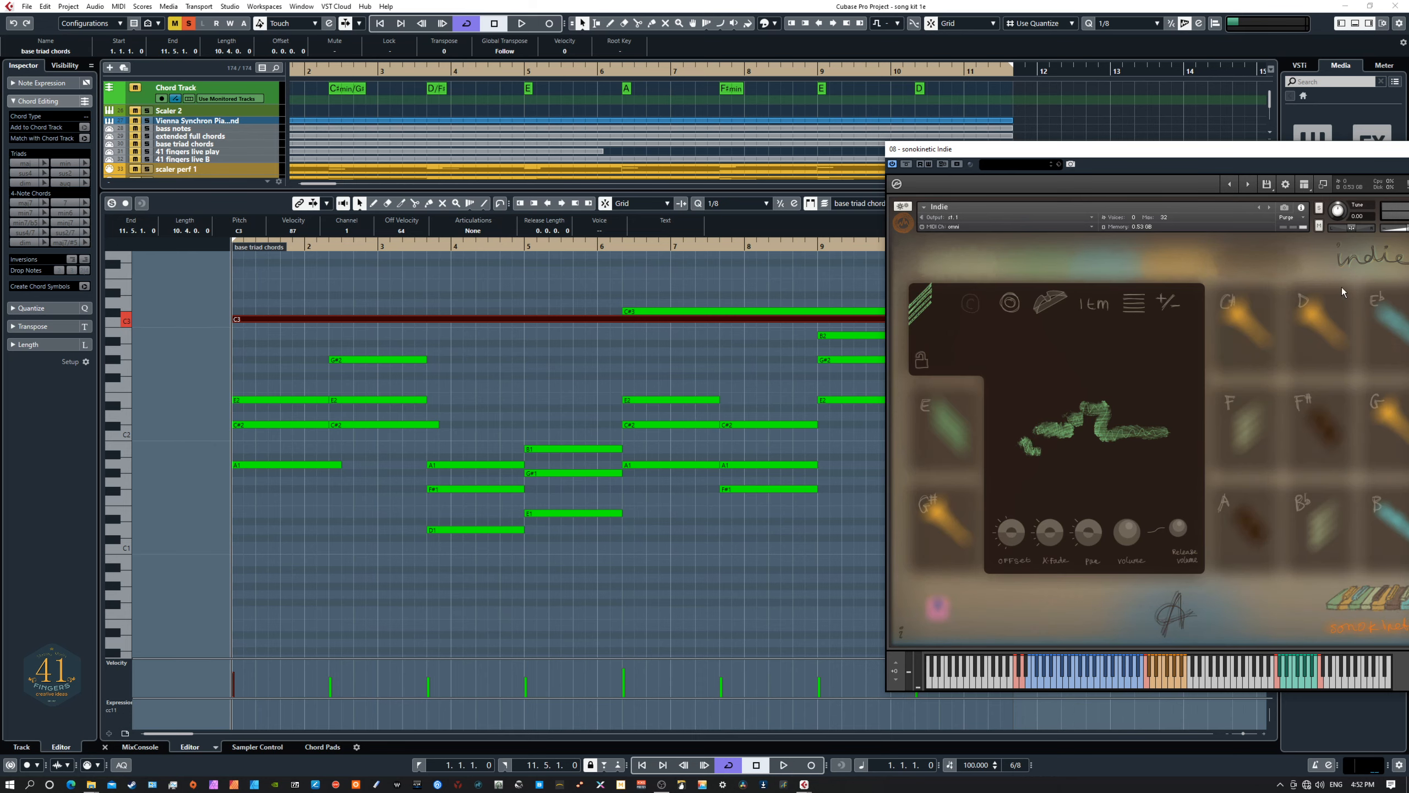
Select the C3 and C#3 keyswitch notes in turn, then bring Indie's keyboard into view and point out its playing ranges
left_click_drag(985, 155, 931, 457)
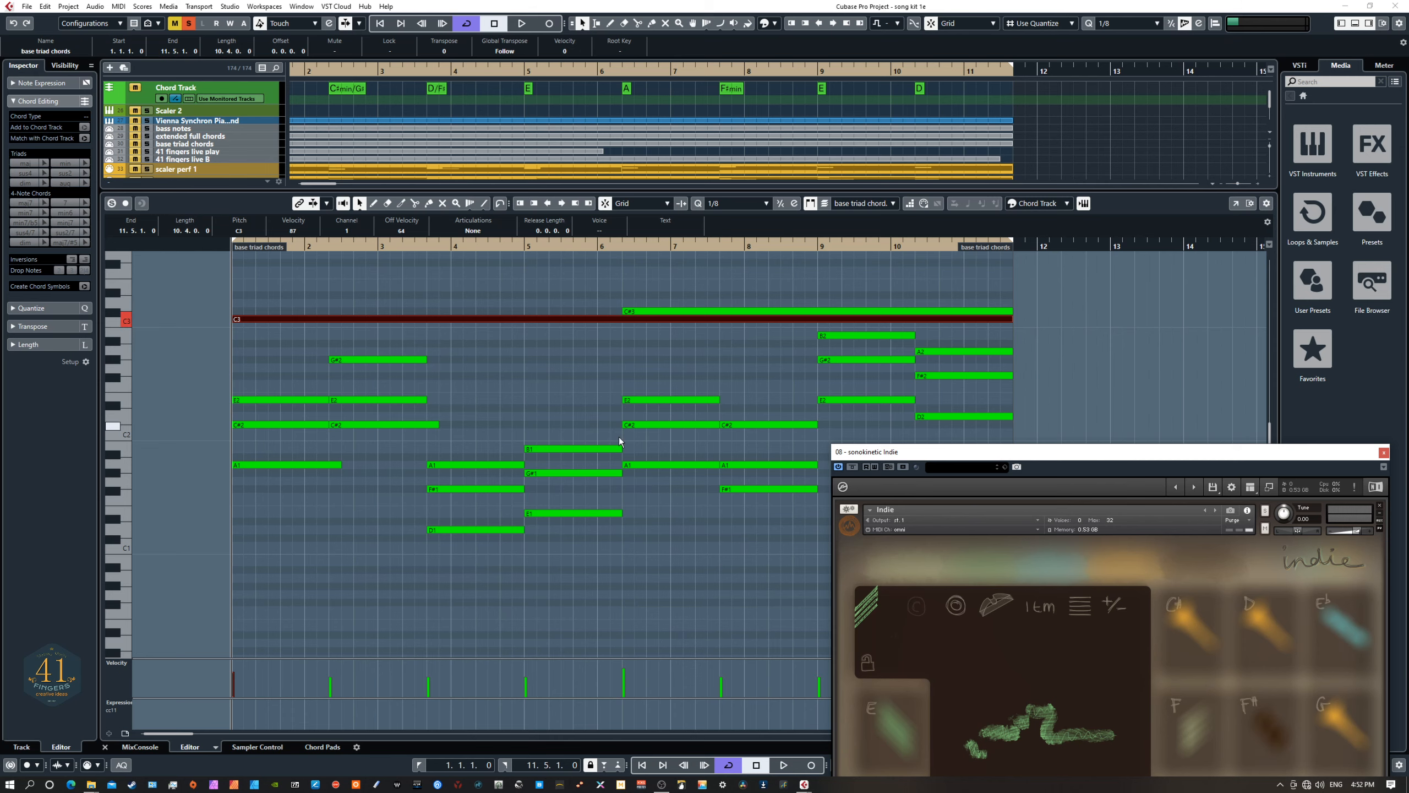
left_click(667, 319)
left_click(665, 313)
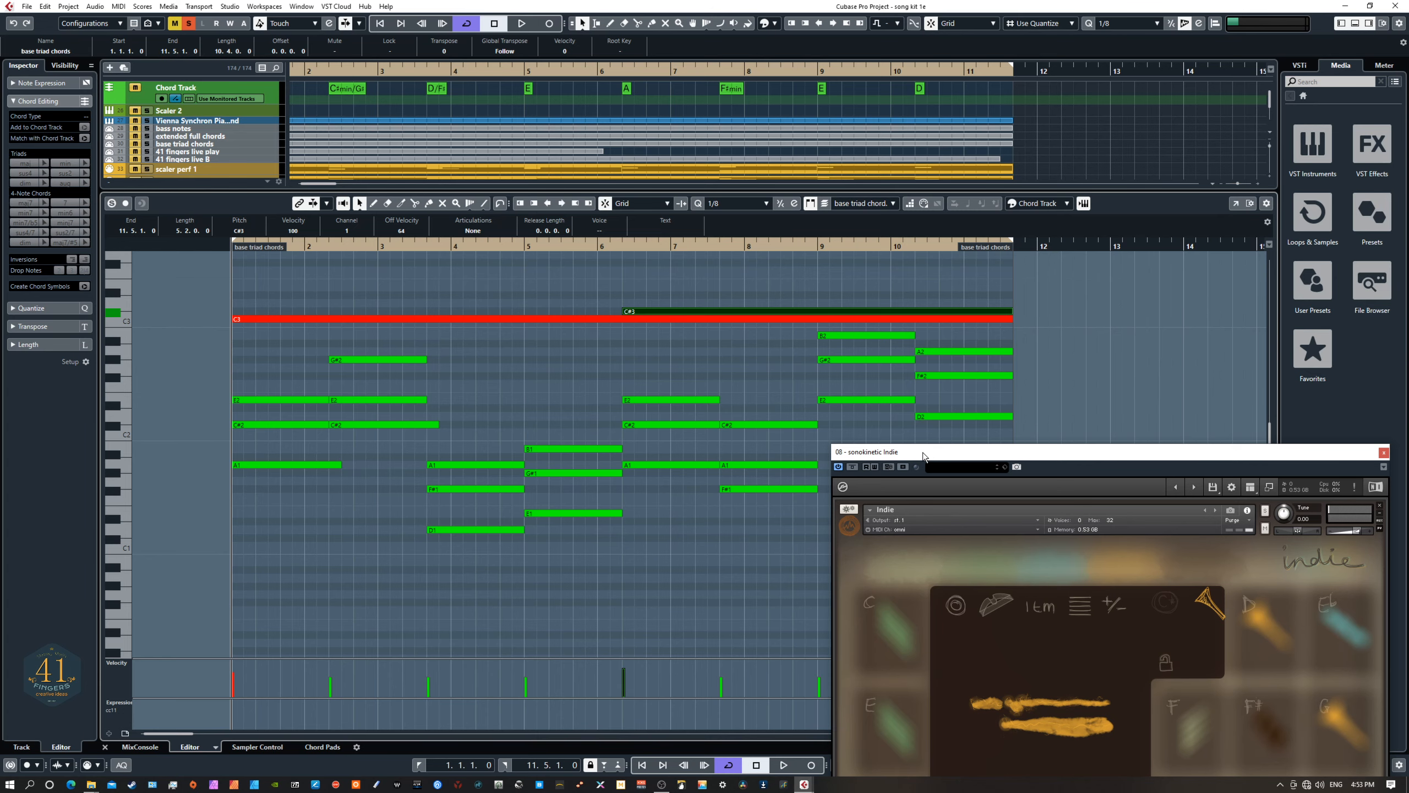
left_click_drag(930, 458, 865, 163)
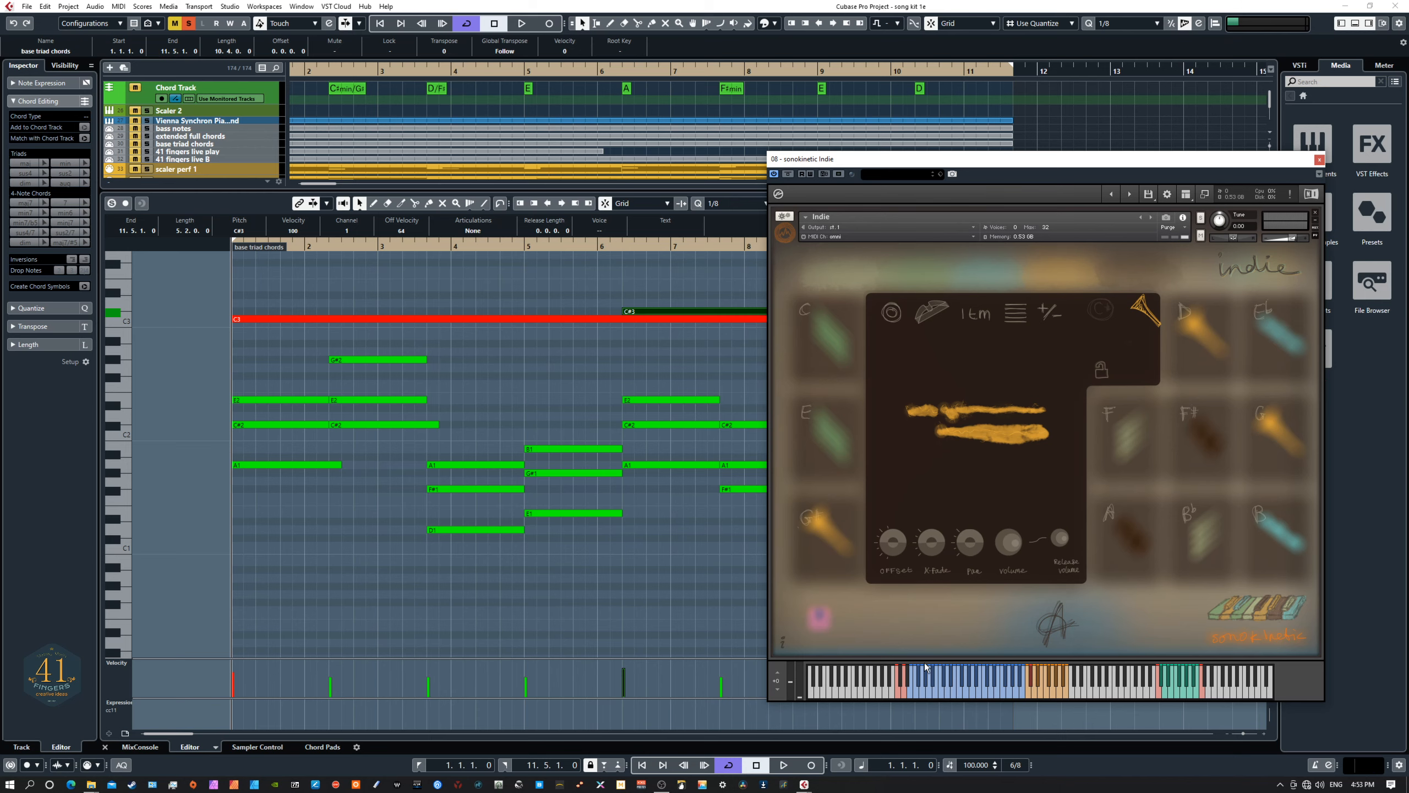
left_click(891, 679)
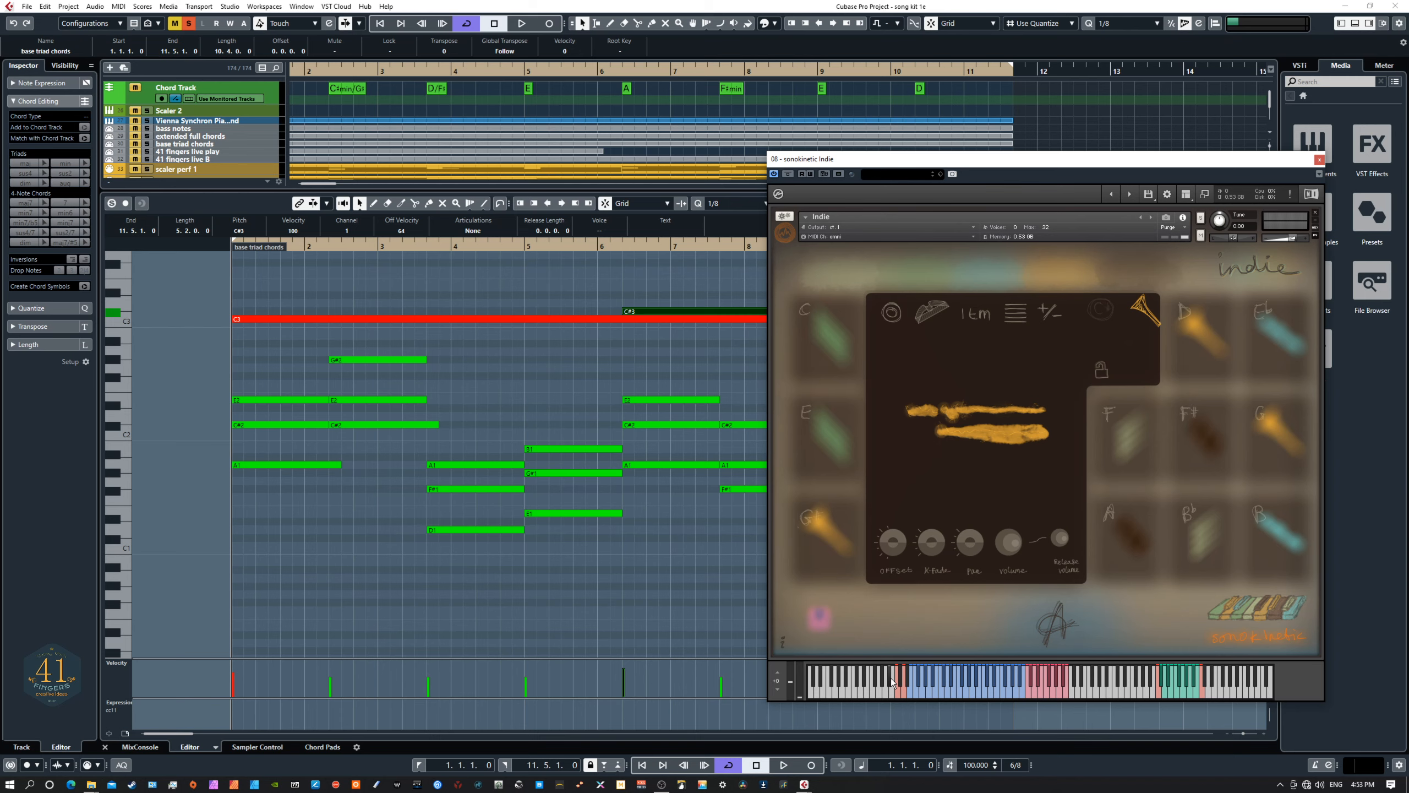
Highlight the first two triads of the sonokinetic Indie part in the Key Editor, then clear the selection
left_click(435, 389)
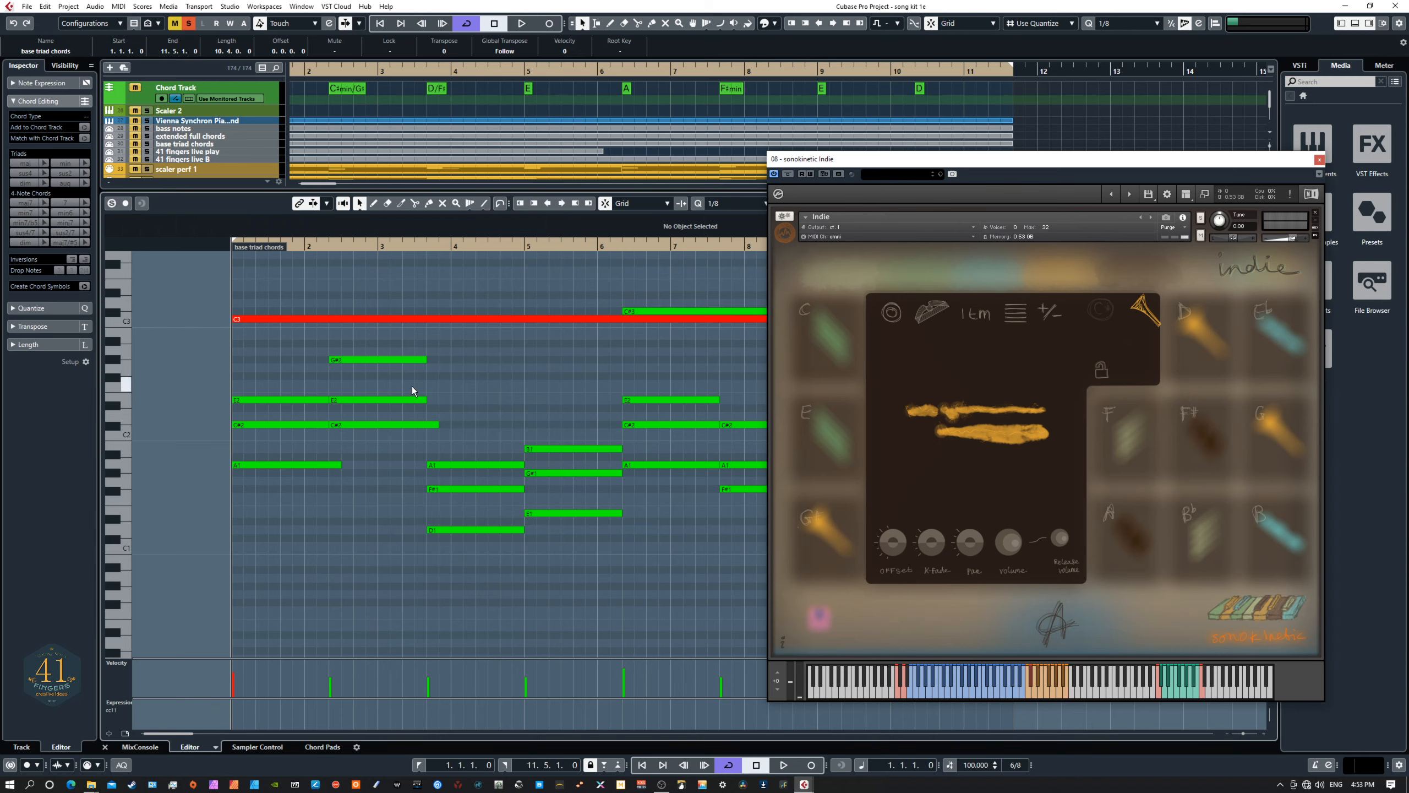
left_click_drag(277, 383, 299, 522)
left_click_drag(372, 337, 391, 475)
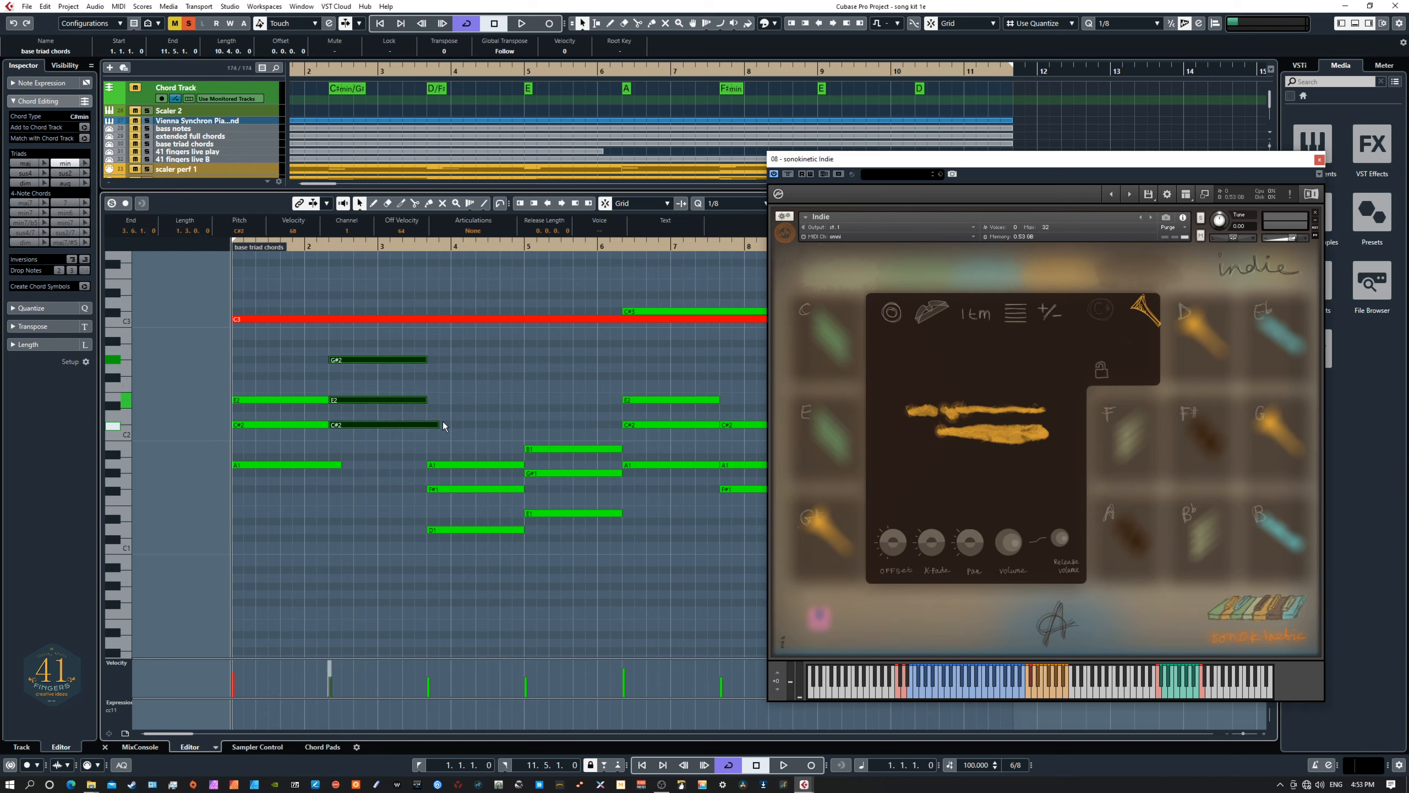
mouse_move(440, 425)
left_mouse_down()
mouse_move(426, 425)
mouse_move(438, 424)
left_mouse_up()
left_click(472, 550)
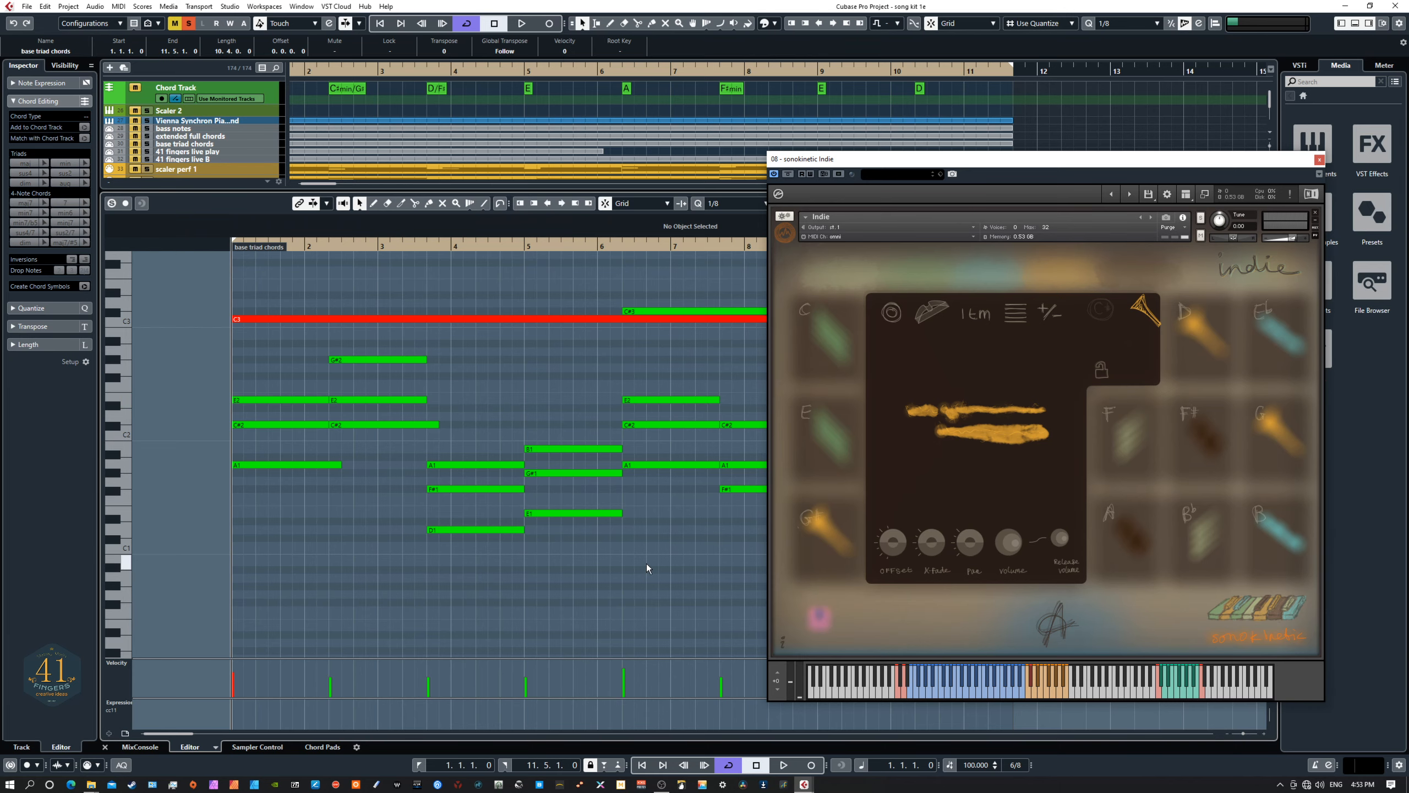
Highlight the C3 and C#3 keyswitch notes and the D chord's notes to distinguish phrase switching from harmony
left_click_drag(715, 548, 576, 603)
left_click_drag(545, 349, 609, 436)
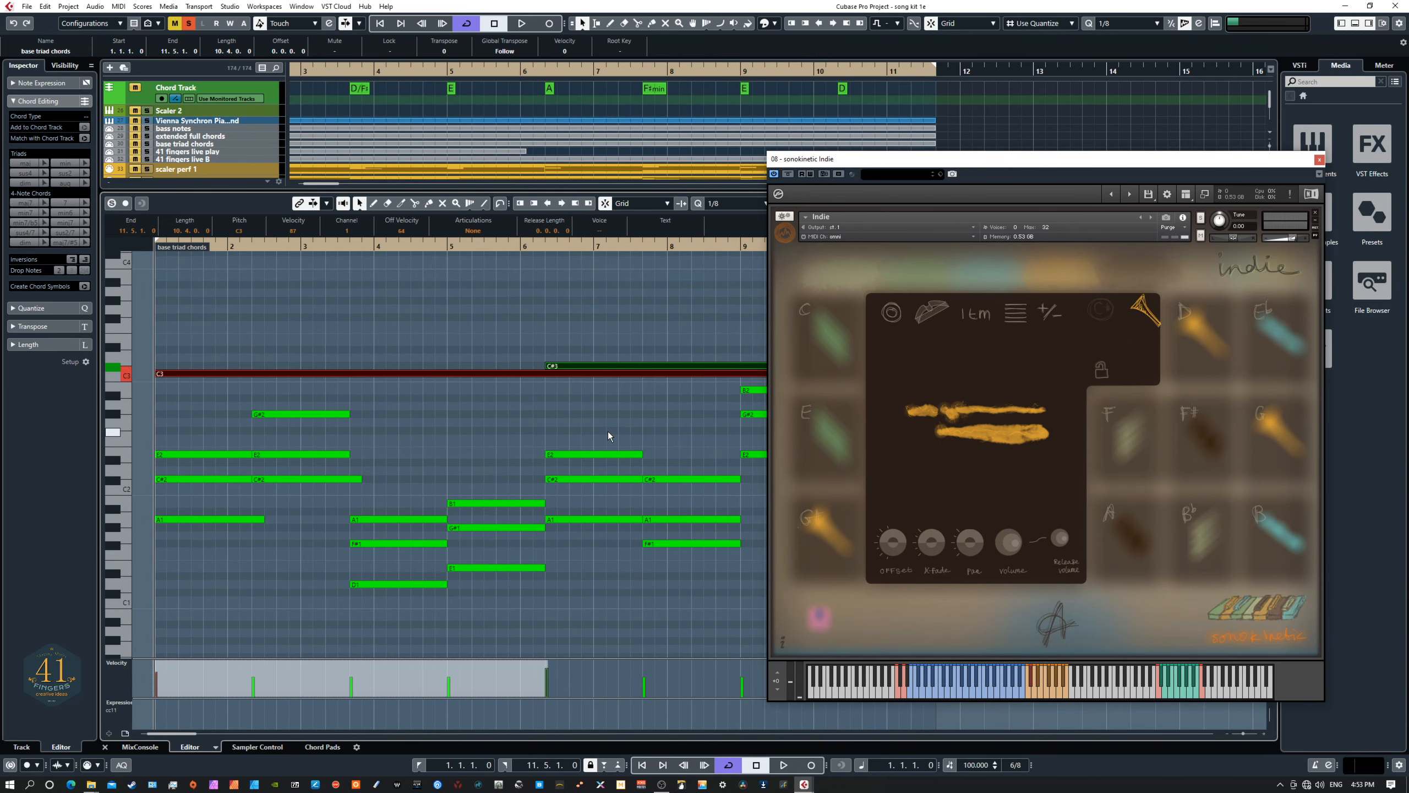
left_click(575, 419)
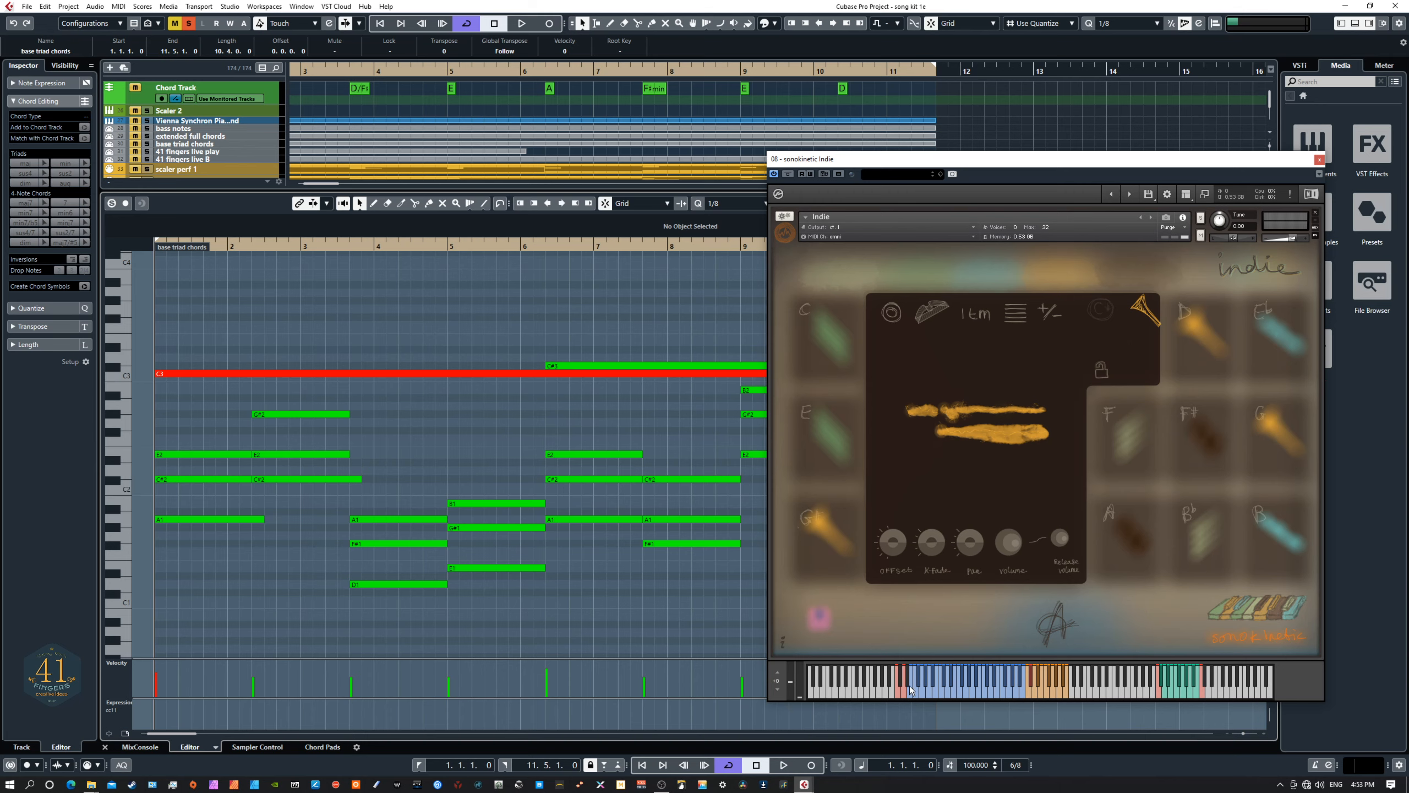
left_click_drag(392, 447, 398, 628)
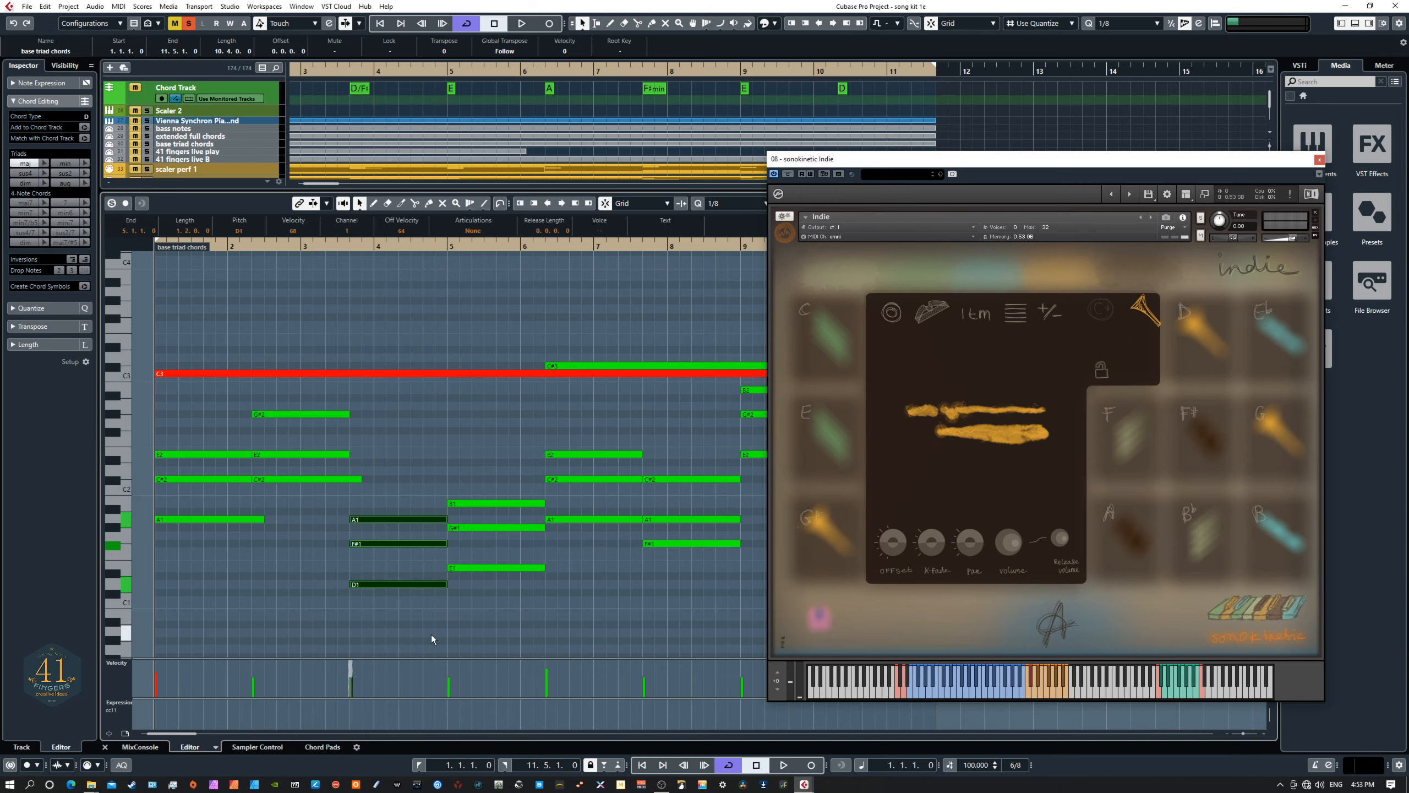
left_click_drag(520, 315, 592, 411)
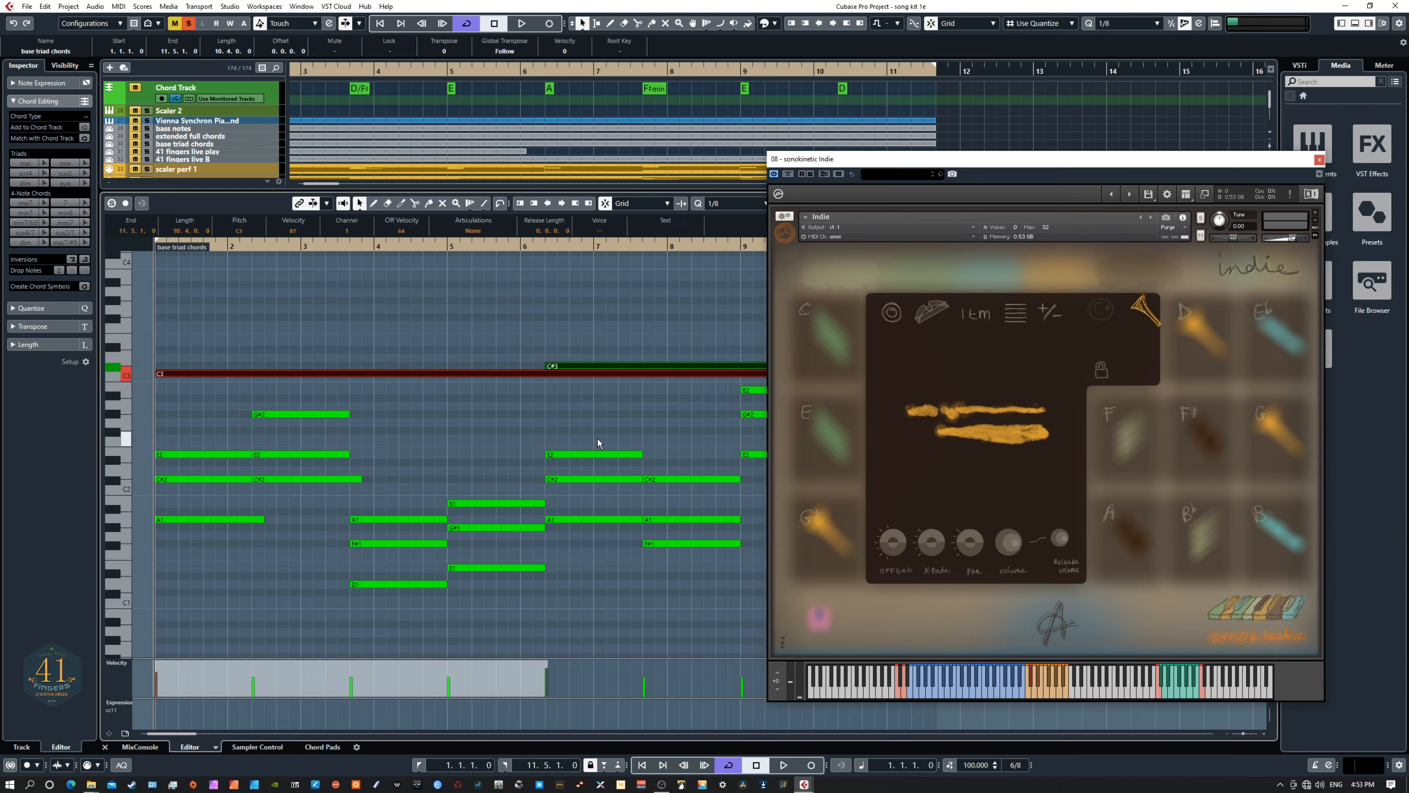
Restore the full track view beside the Indie window and play the arrangement from bar 1 with sonokinetic Indie, then stop
left_click_drag(480, 190, 489, 492)
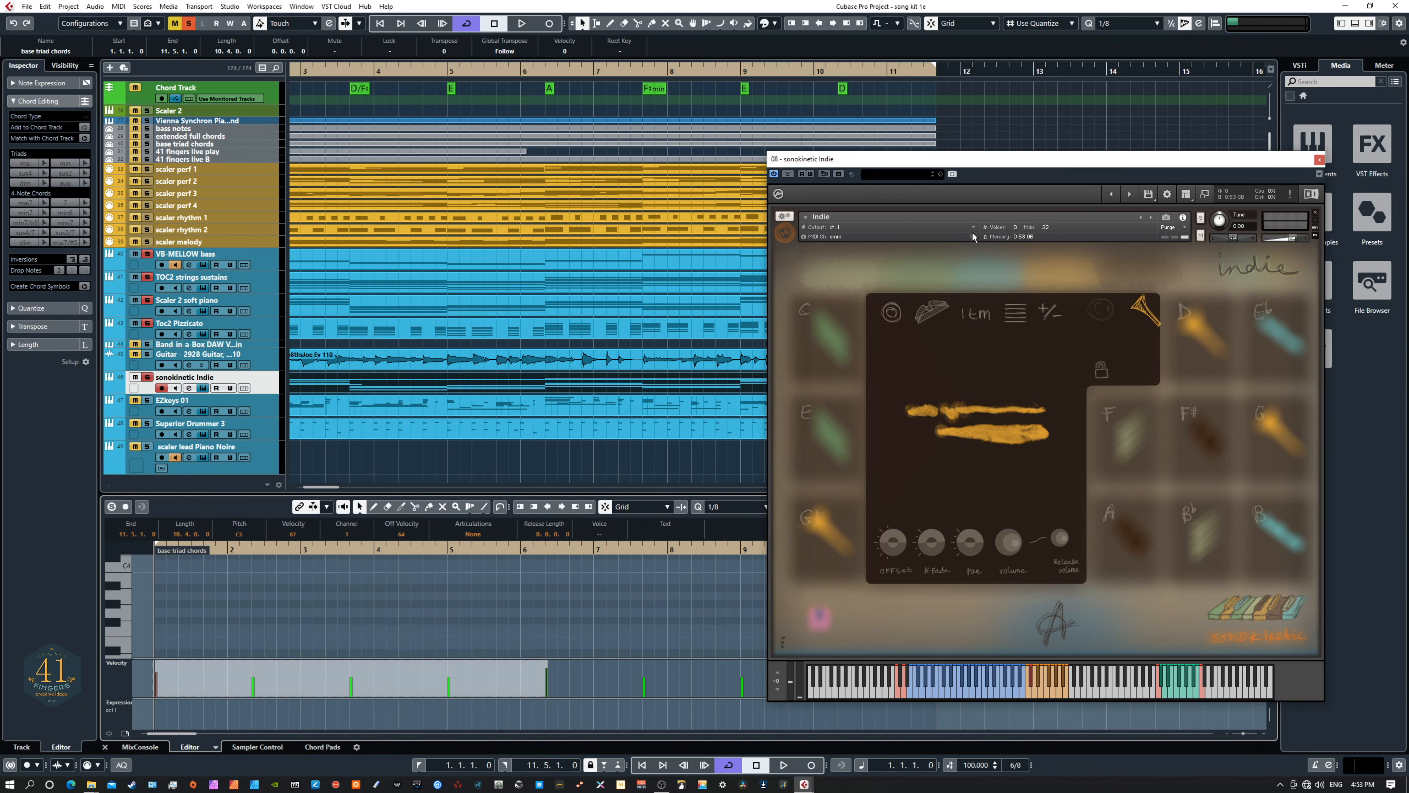
left_click_drag(907, 161, 932, 142)
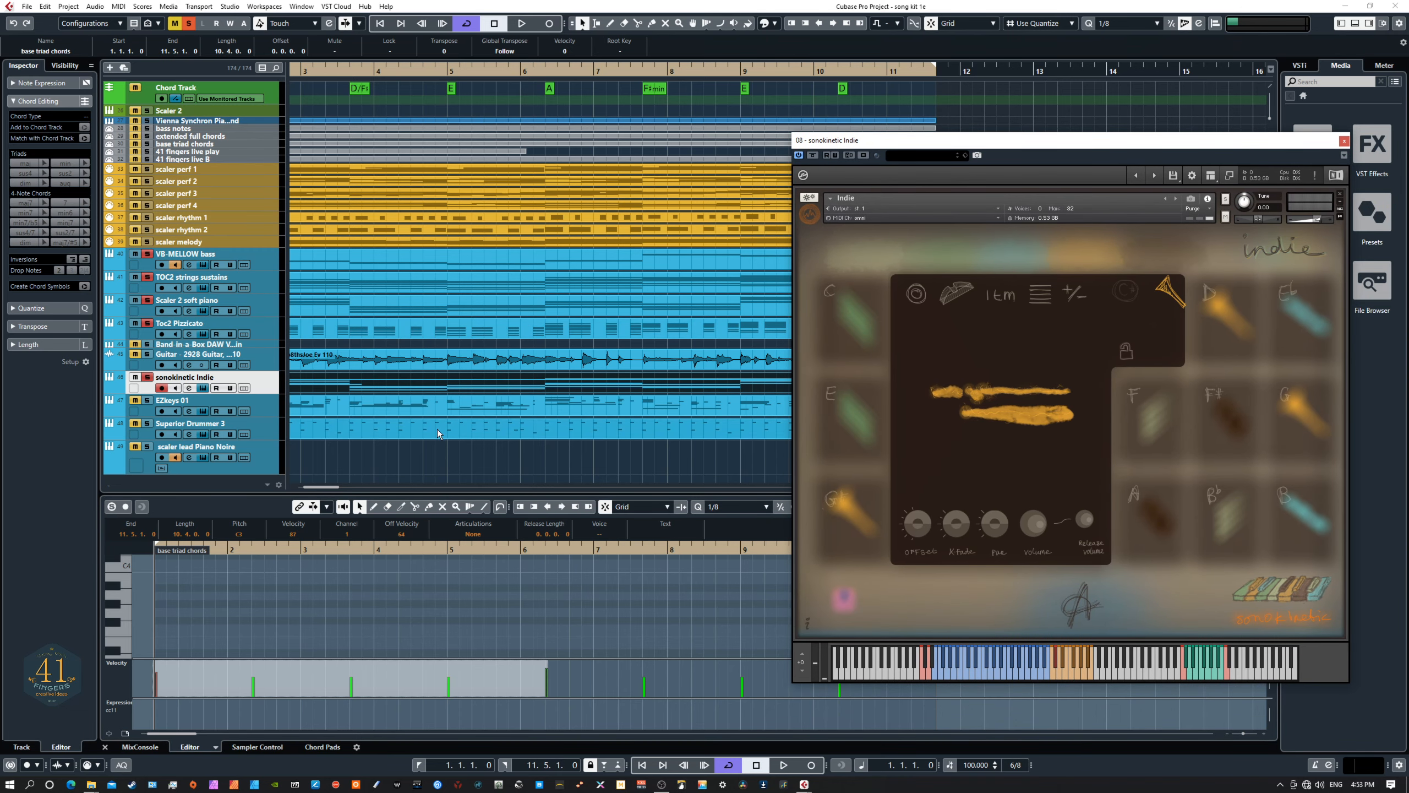
left_click_drag(415, 451, 674, 450)
key("space")
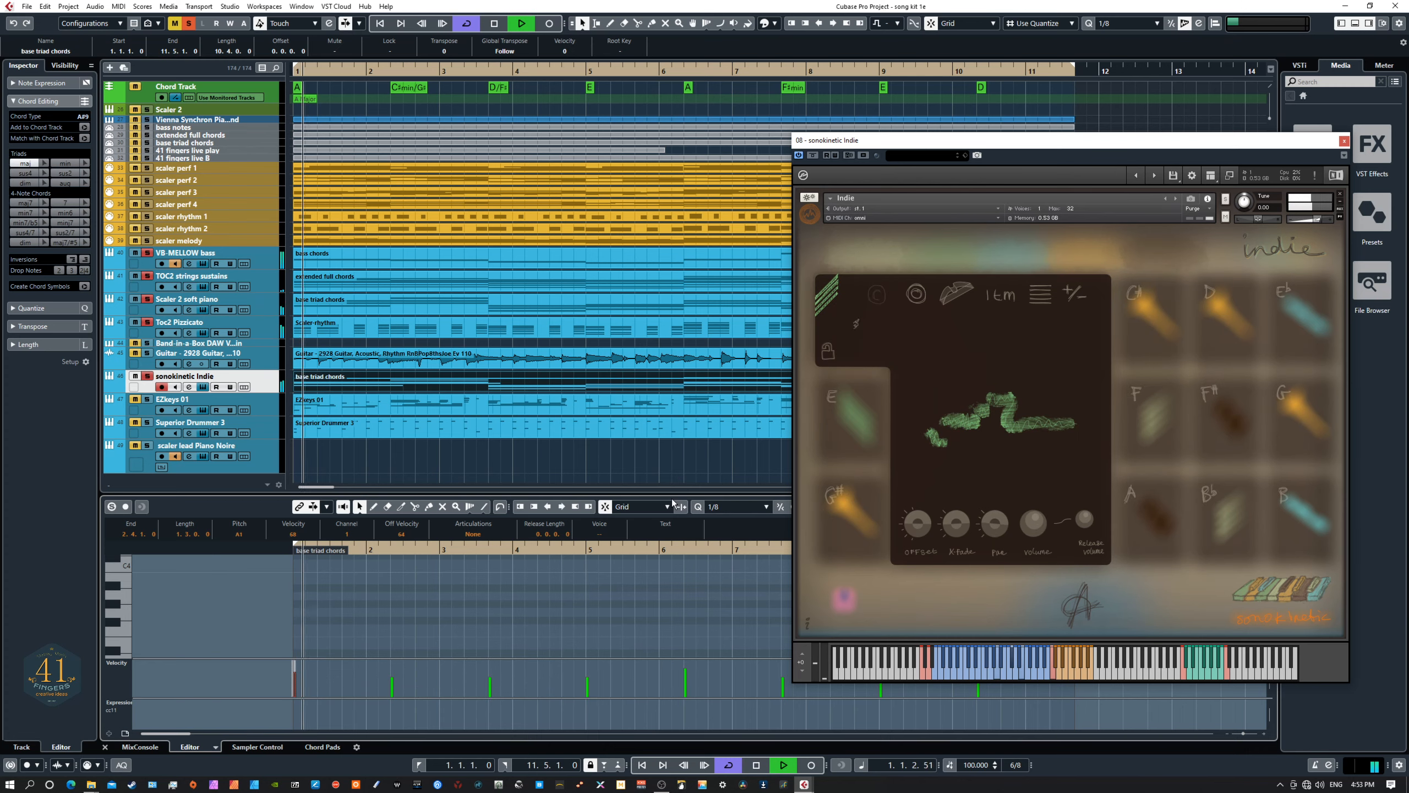
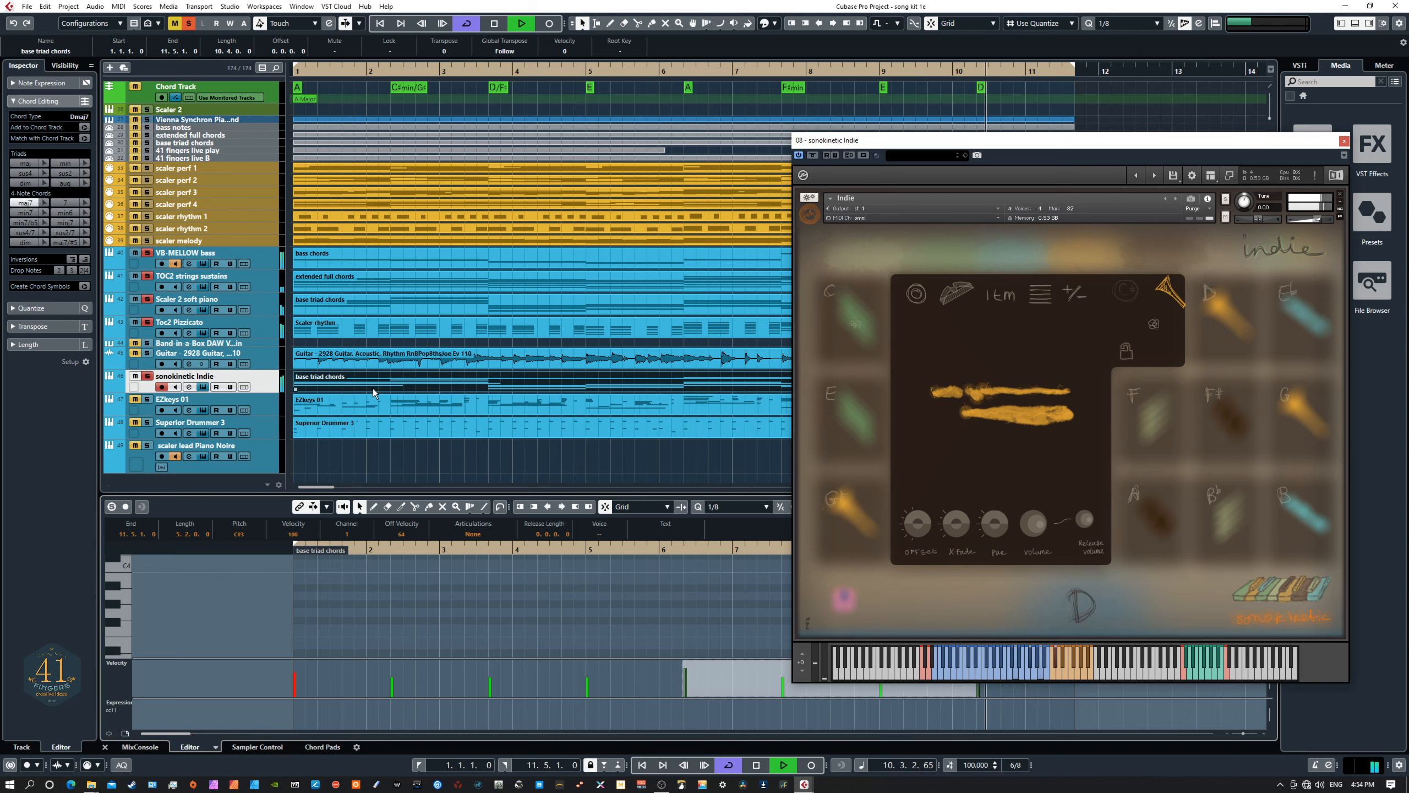
key("space")
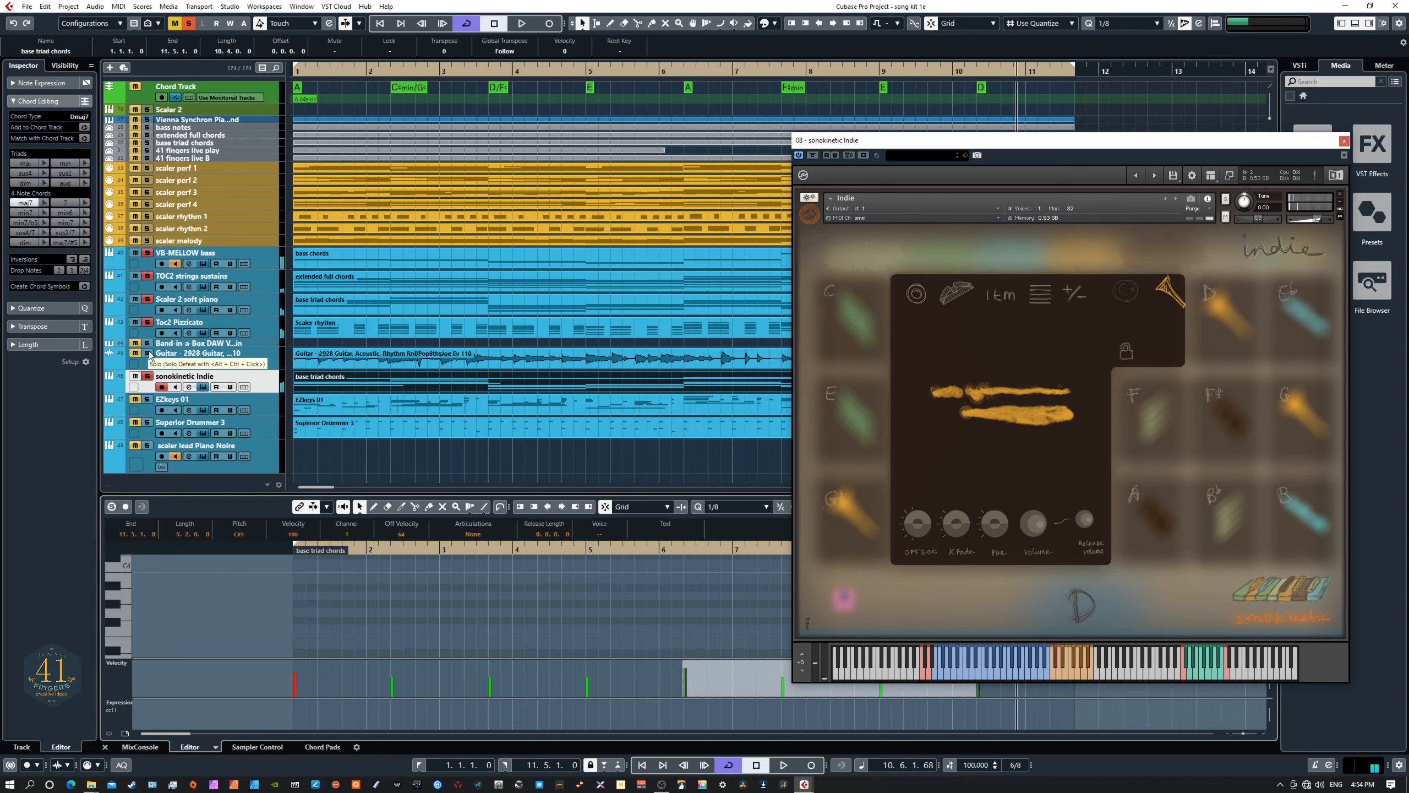
Toggle solo on the Guitar - 2928 track and play the layers together with sonokinetic Indie, then stop
left_click(148, 353)
key("space")
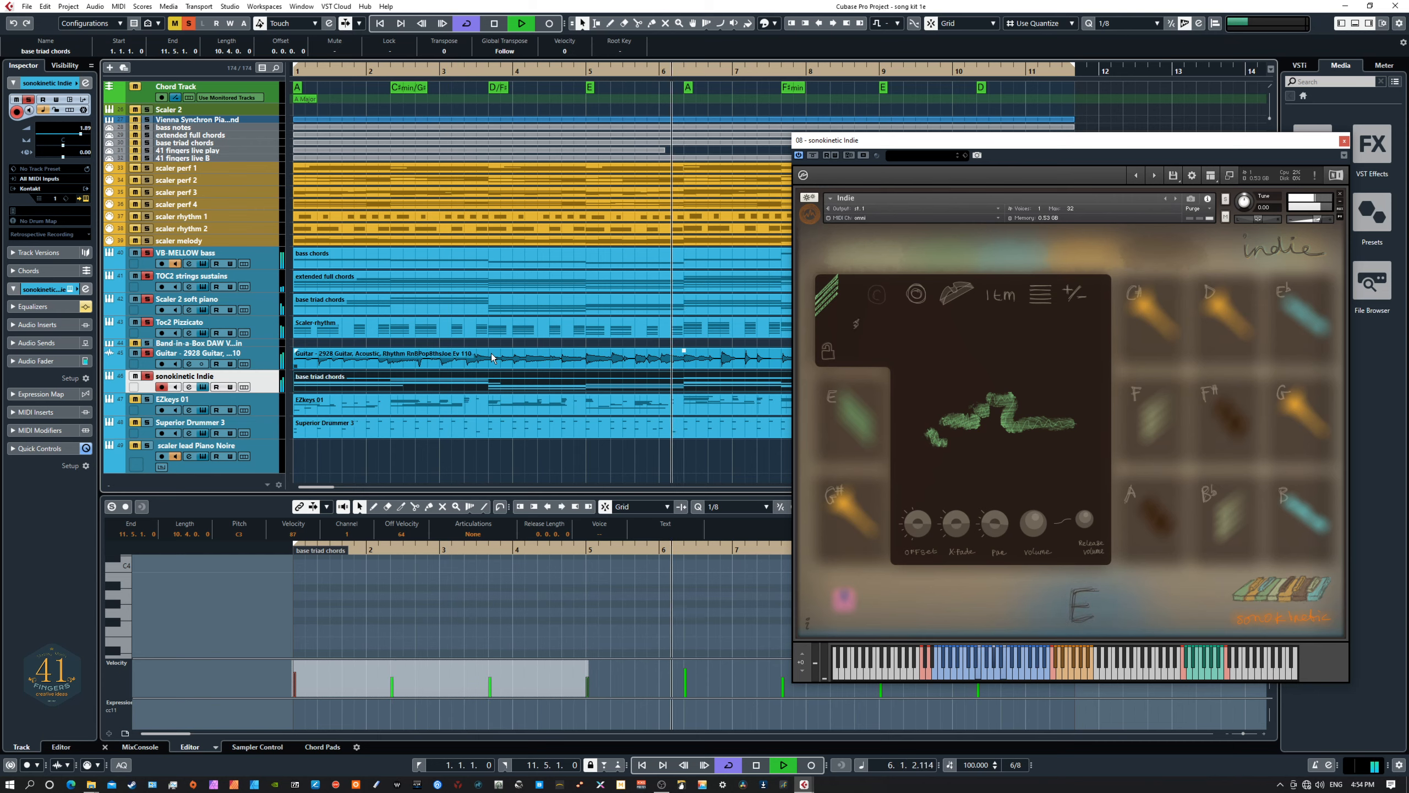
key("space")
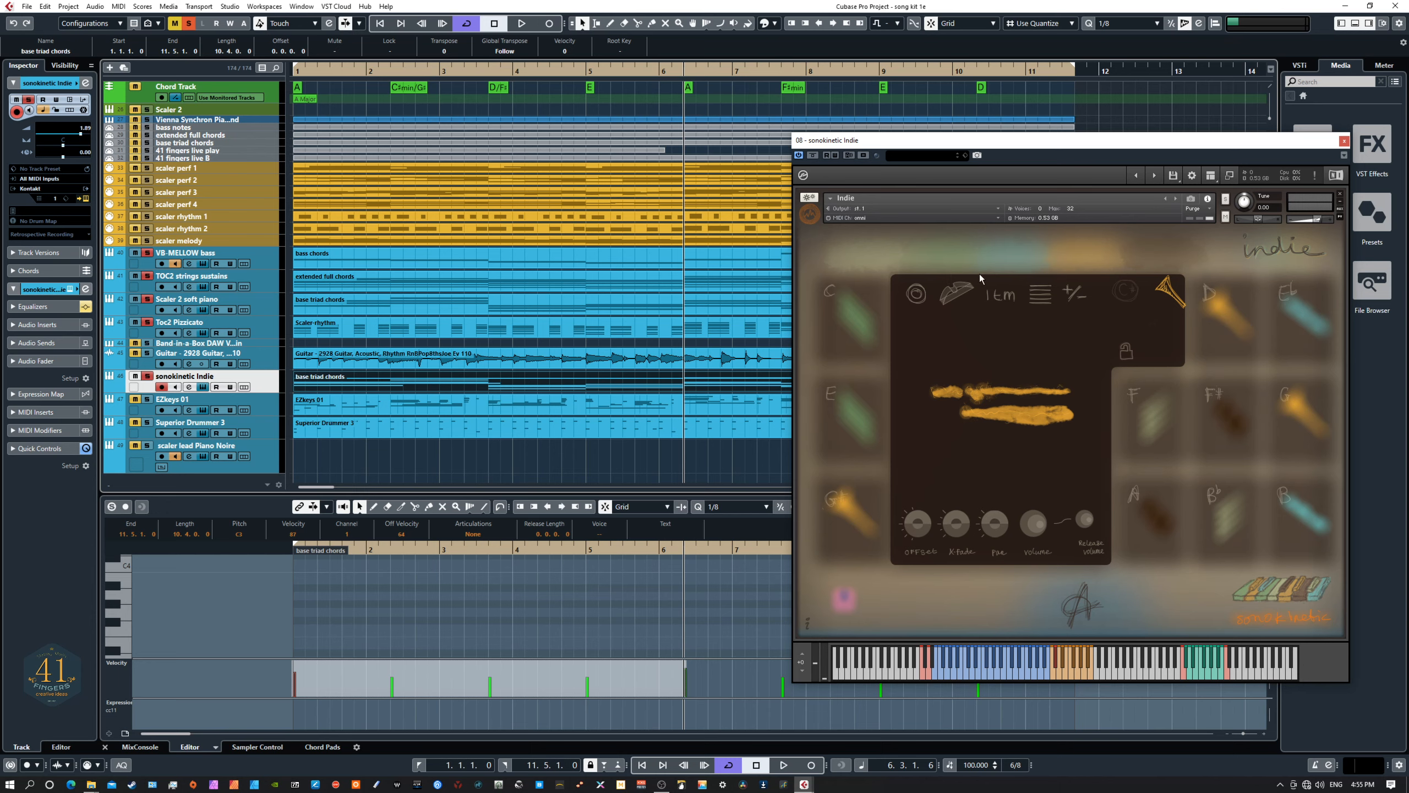
Examine the ensemble and phrase categories behind Indie's C# brass phrase, return to the overview and rewind the project to the start
left_click(1020, 410)
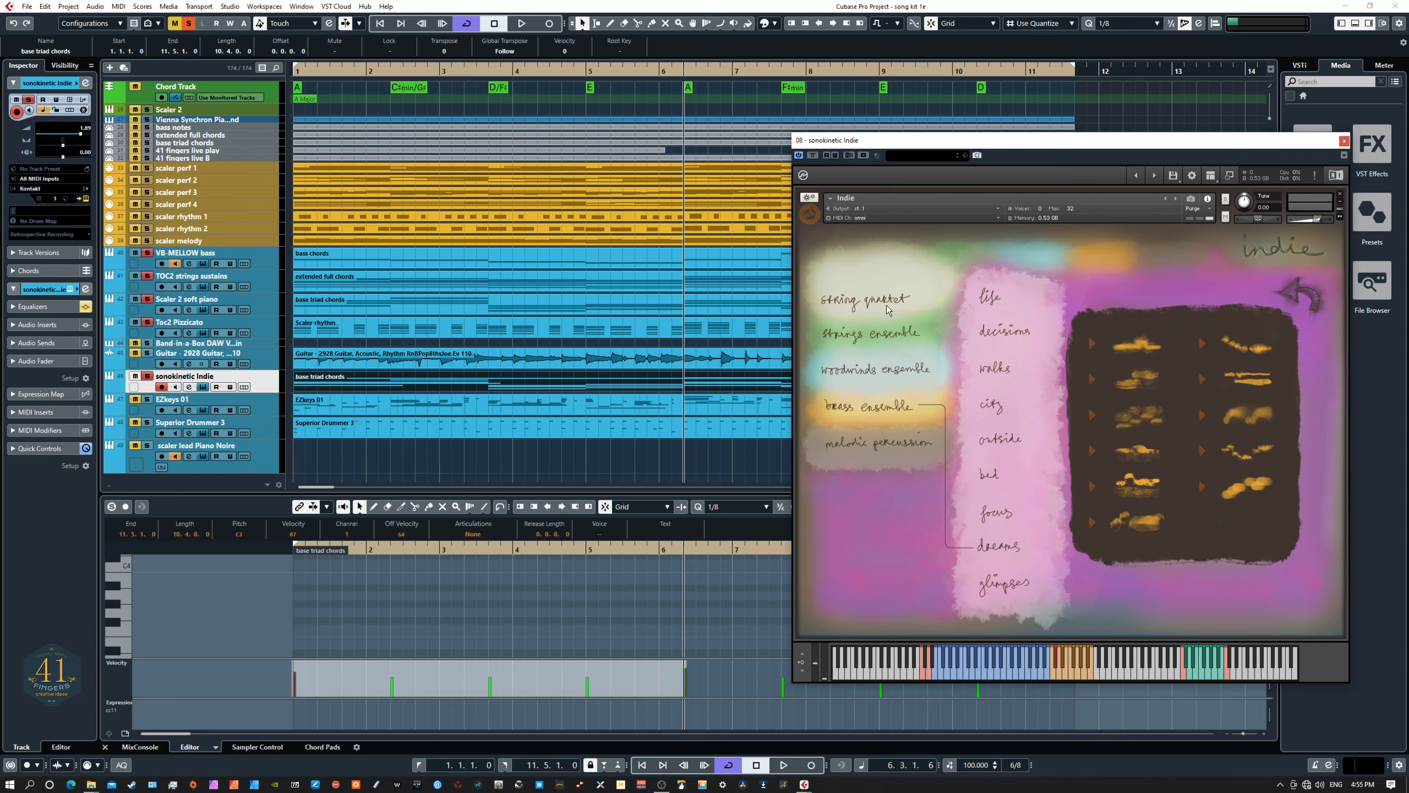
left_click(1282, 300)
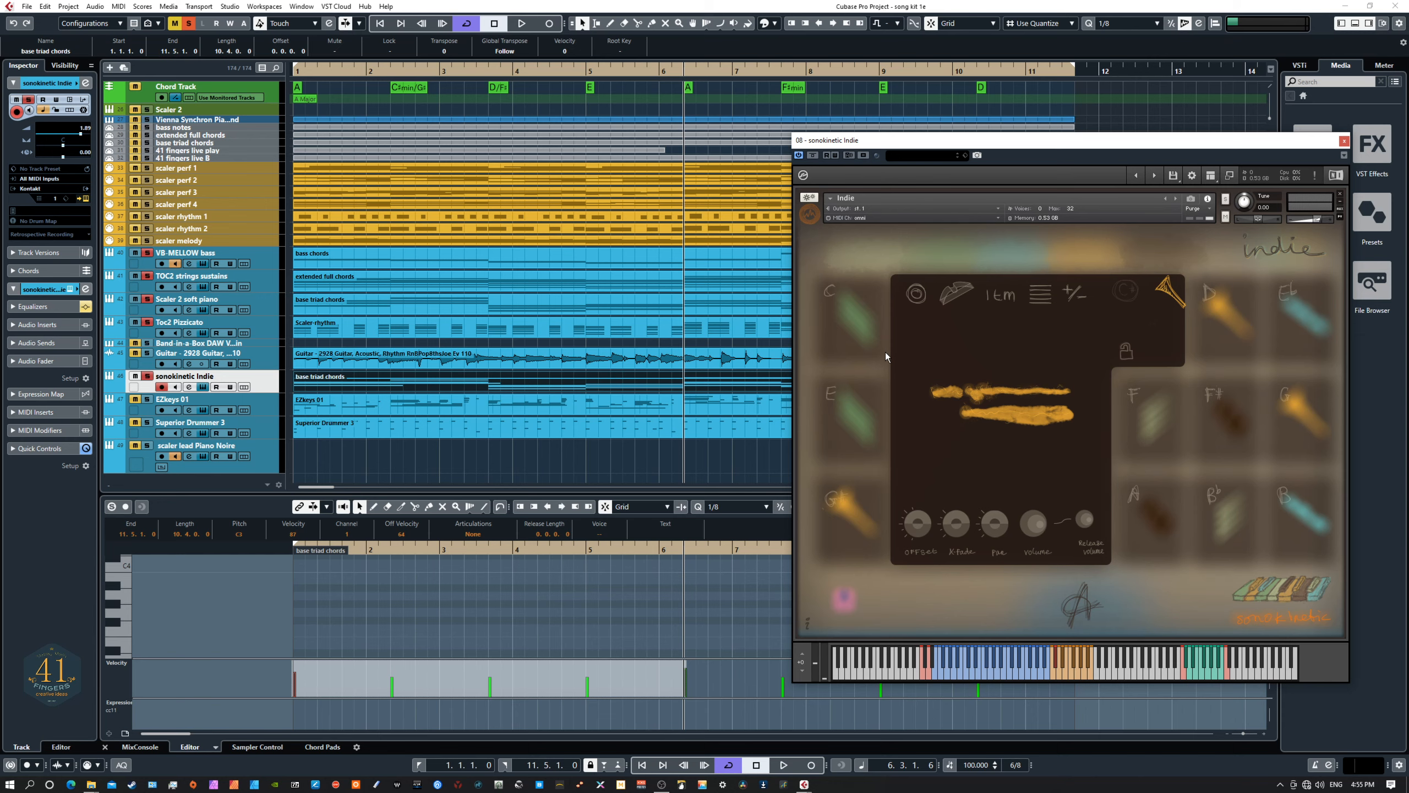
key("KP_Decimal")
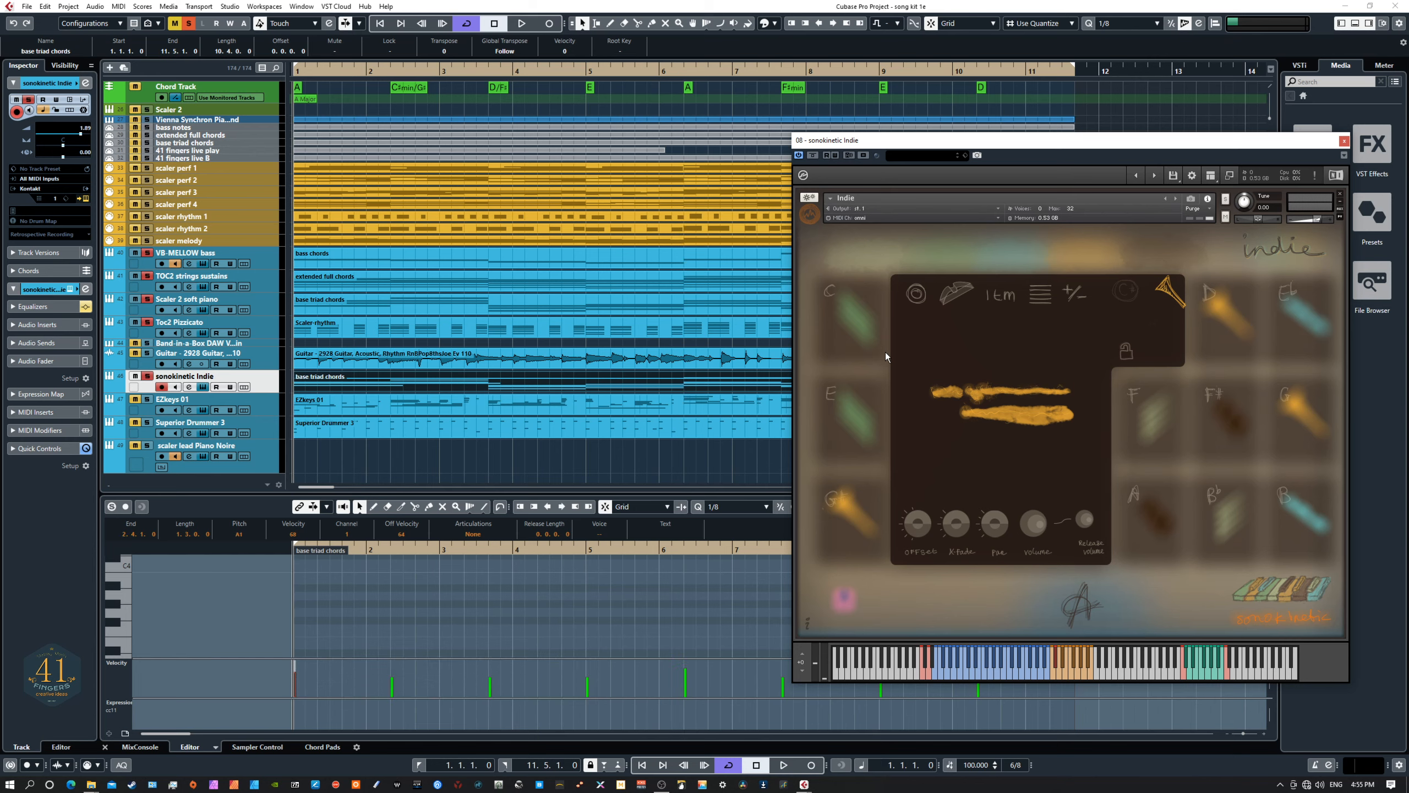
Select the EZkeys 01 track and show its EZkeys grand piano instrument clear of the track list
left_click(264, 410)
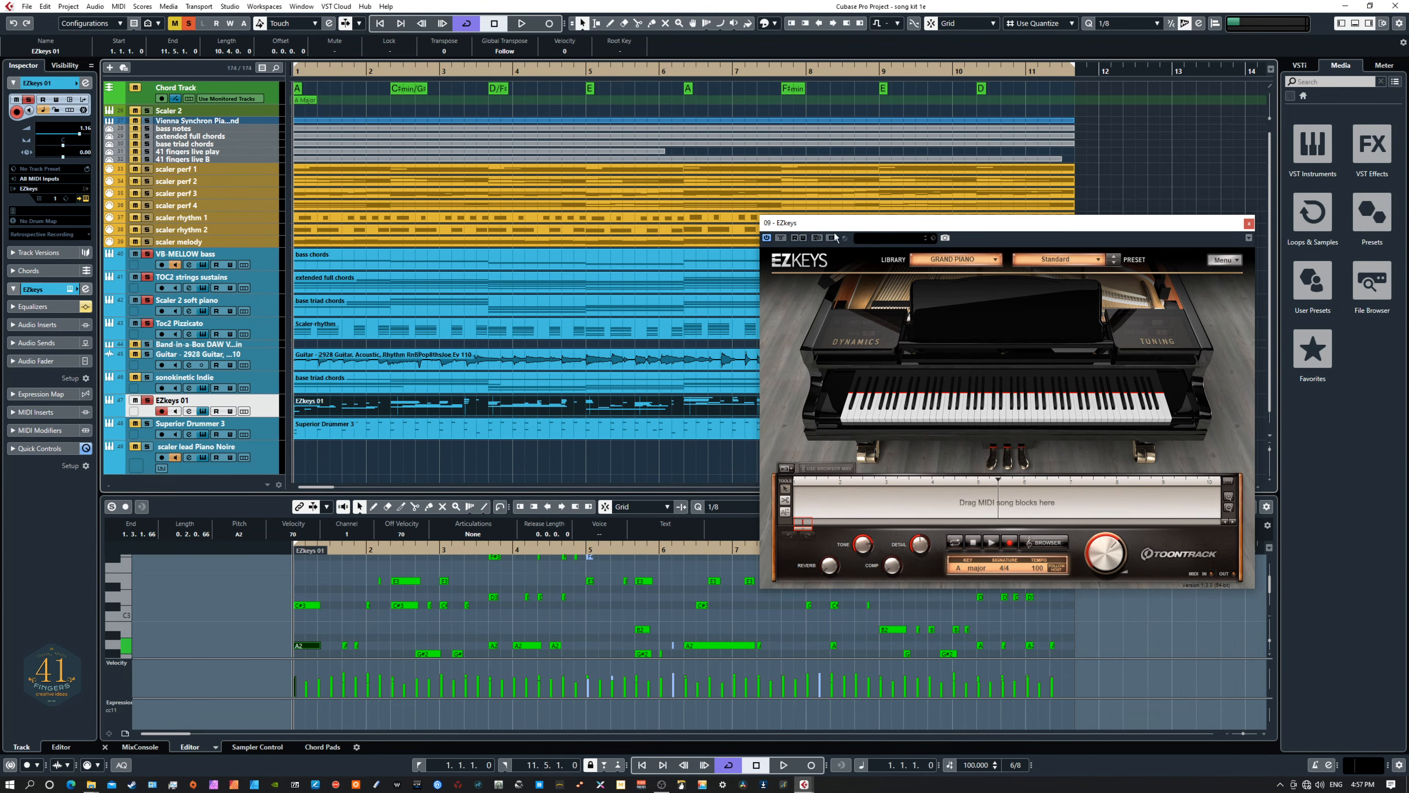
mouse_move(825, 224)
left_mouse_down()
mouse_move(784, 267)
mouse_move(821, 288)
mouse_move(812, 192)
mouse_move(806, 265)
mouse_move(833, 248)
left_mouse_up()
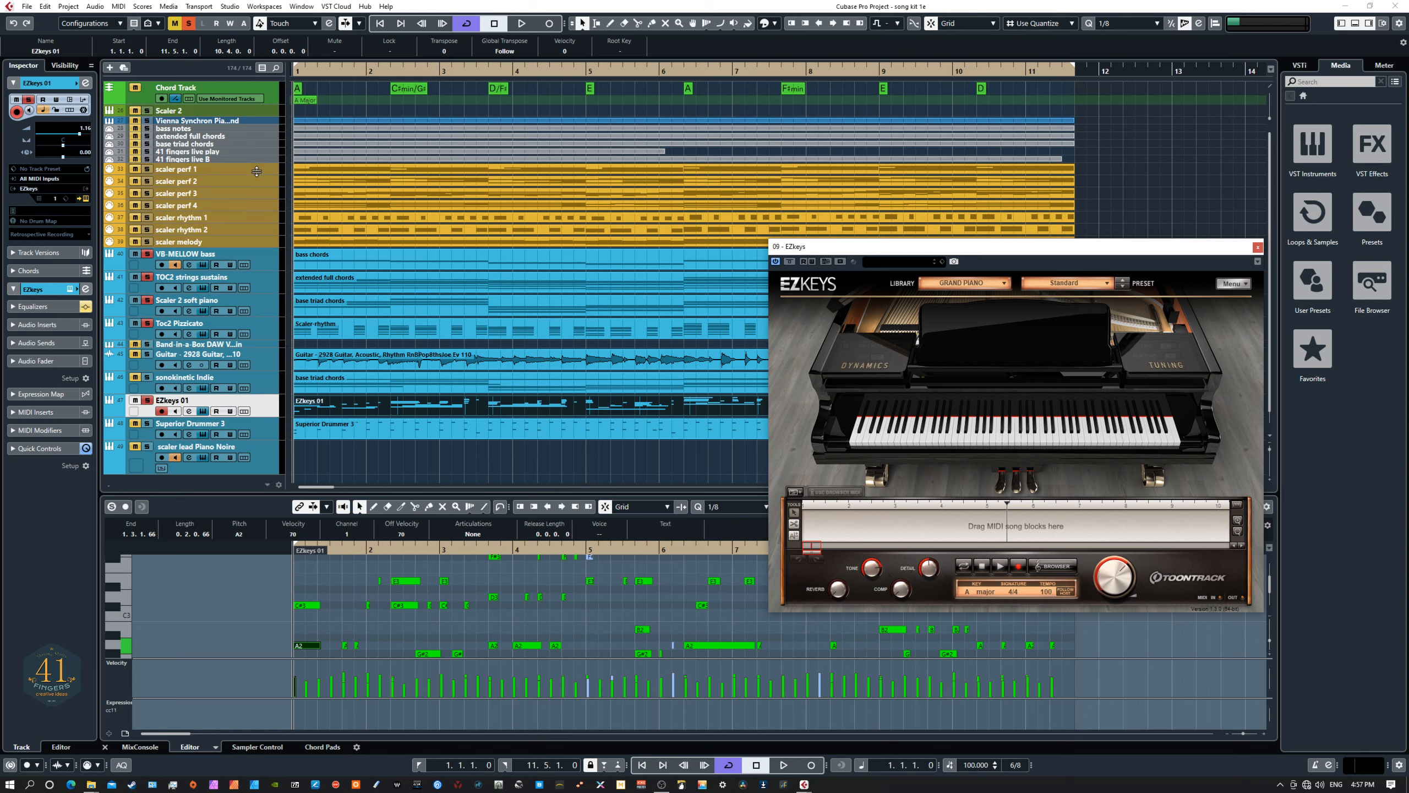
Import the base triad chords part from its track into the EZkeys song track, leaving humanizing and transposing off
left_click(255, 143)
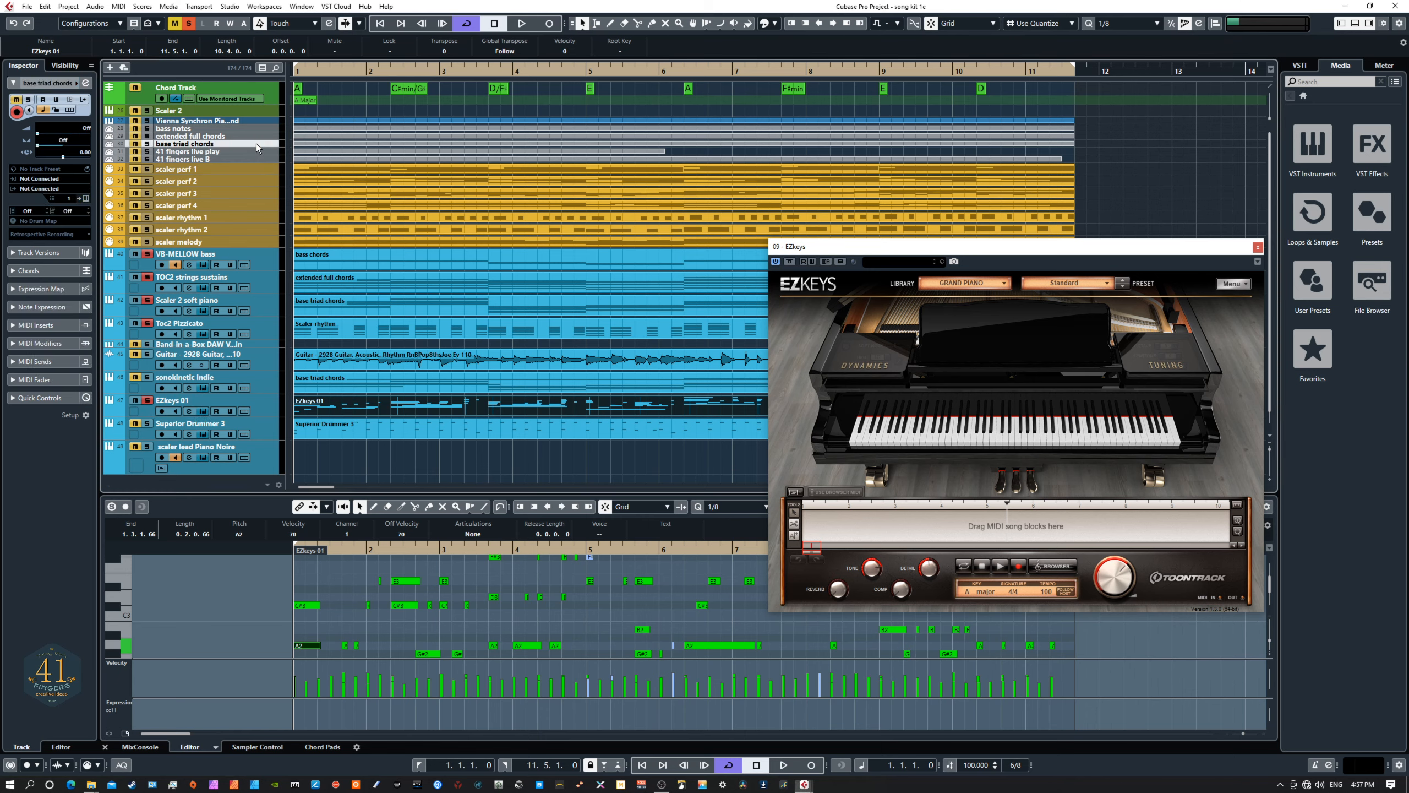
left_click(301, 143)
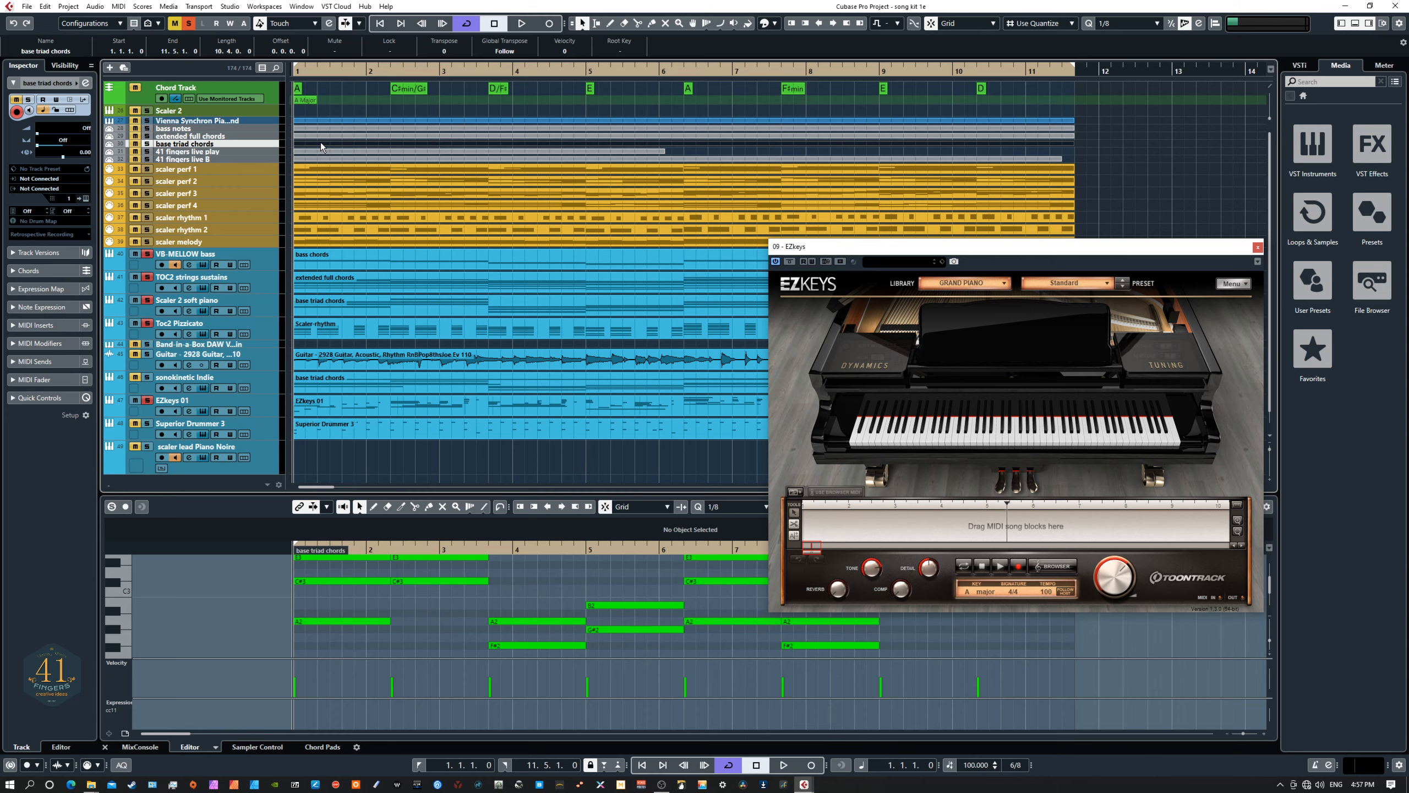
left_click_drag(320, 142, 805, 526)
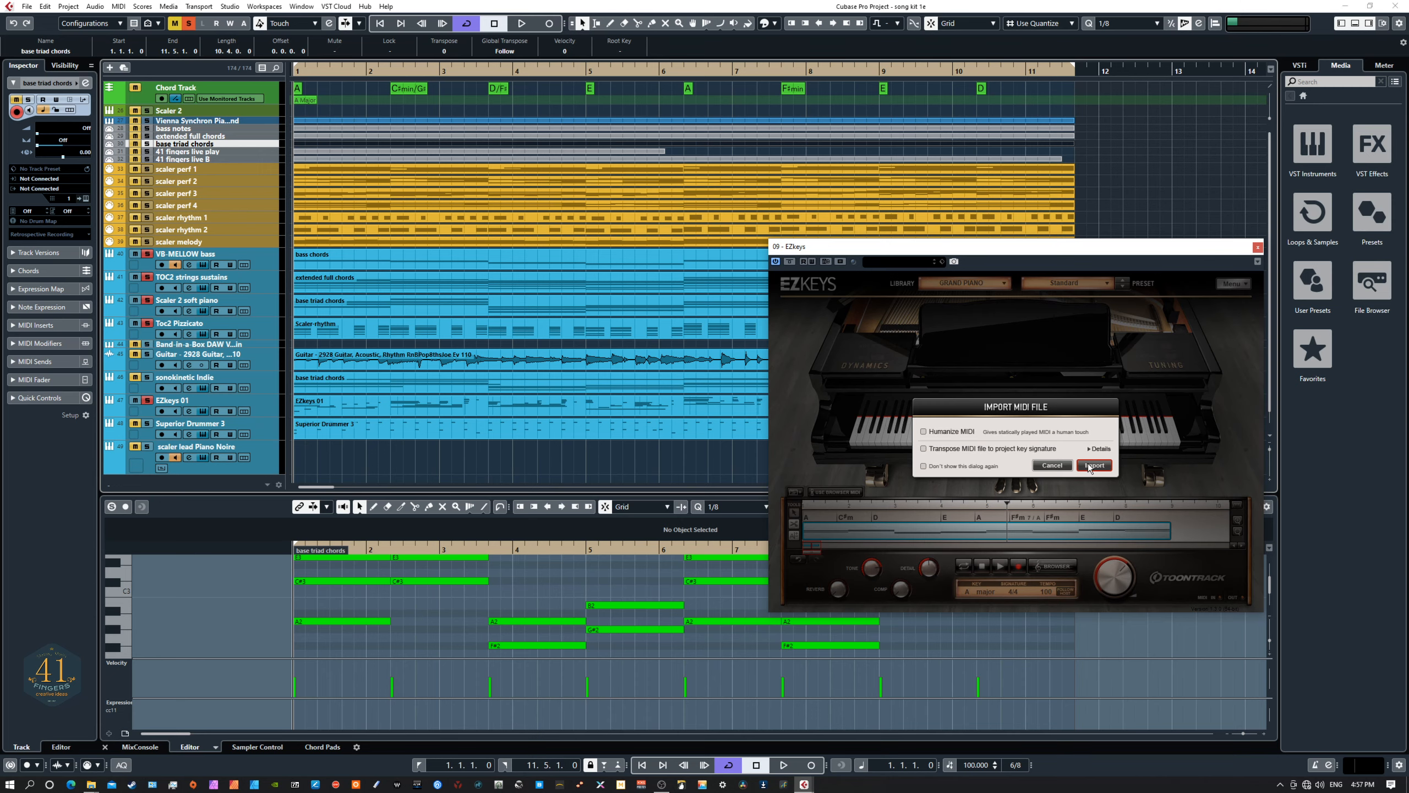
left_click(1094, 465)
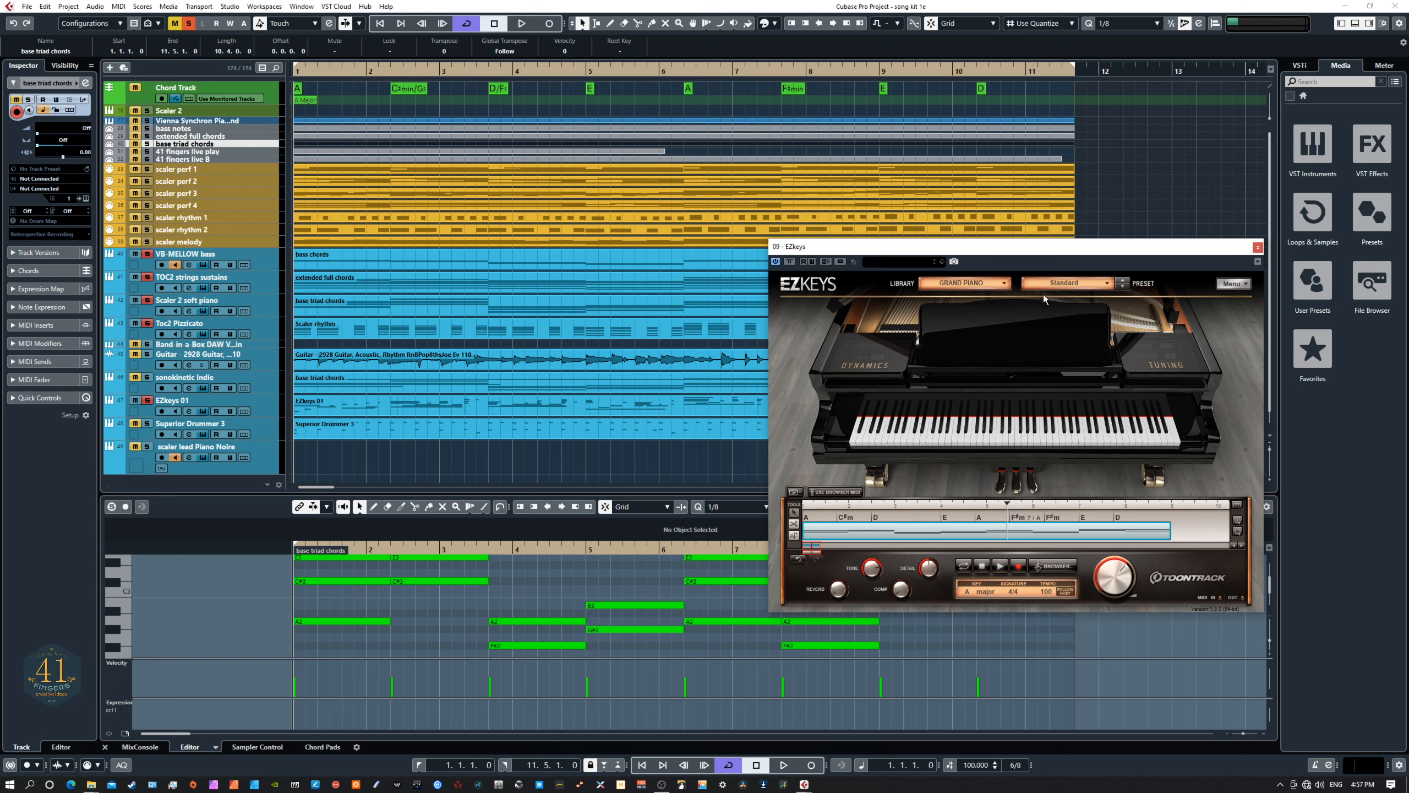
Browse the EZkeys MIDI library to the straight grooves in Singer Songwriter and reposition the instrument window over the arrangement
left_click(1049, 568)
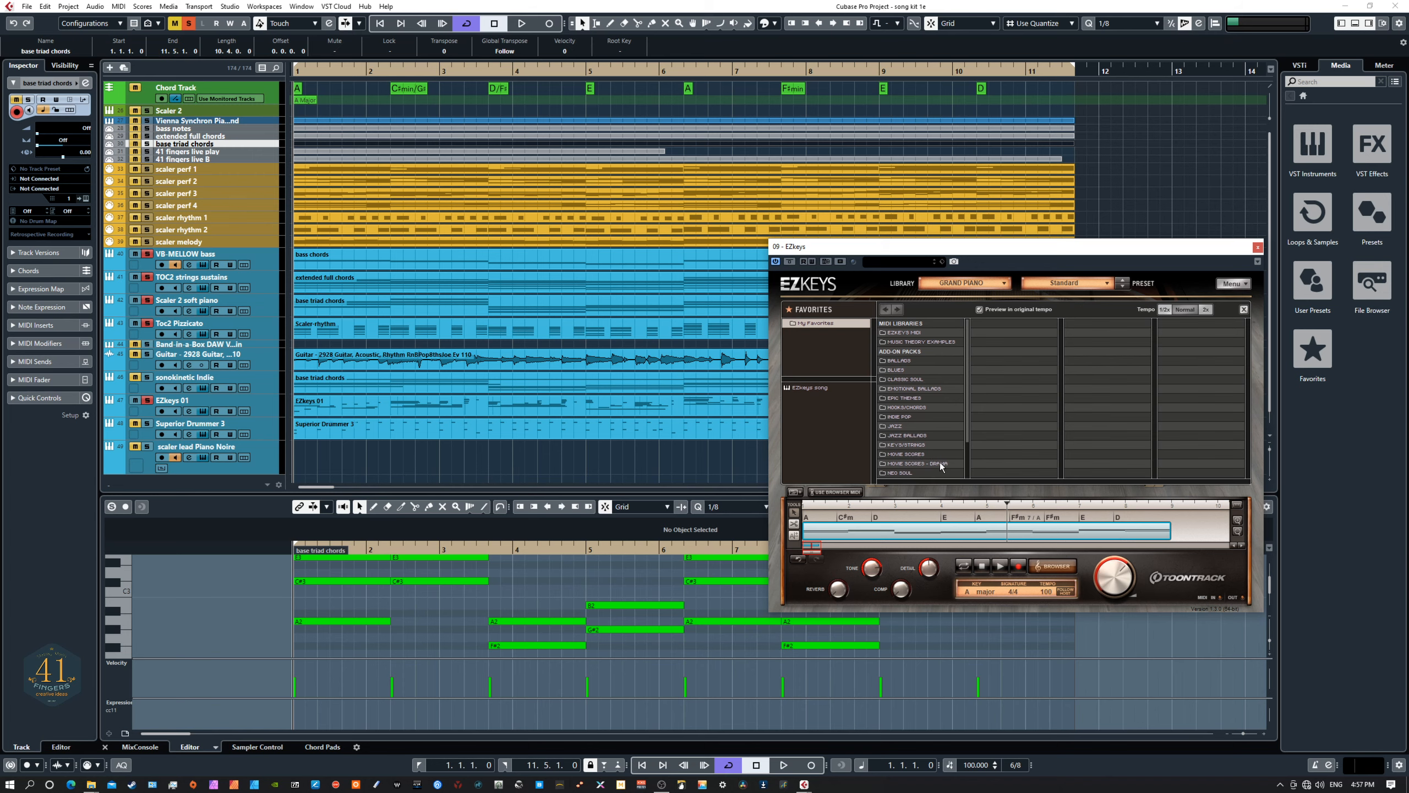
scroll(938, 427, "down", 2)
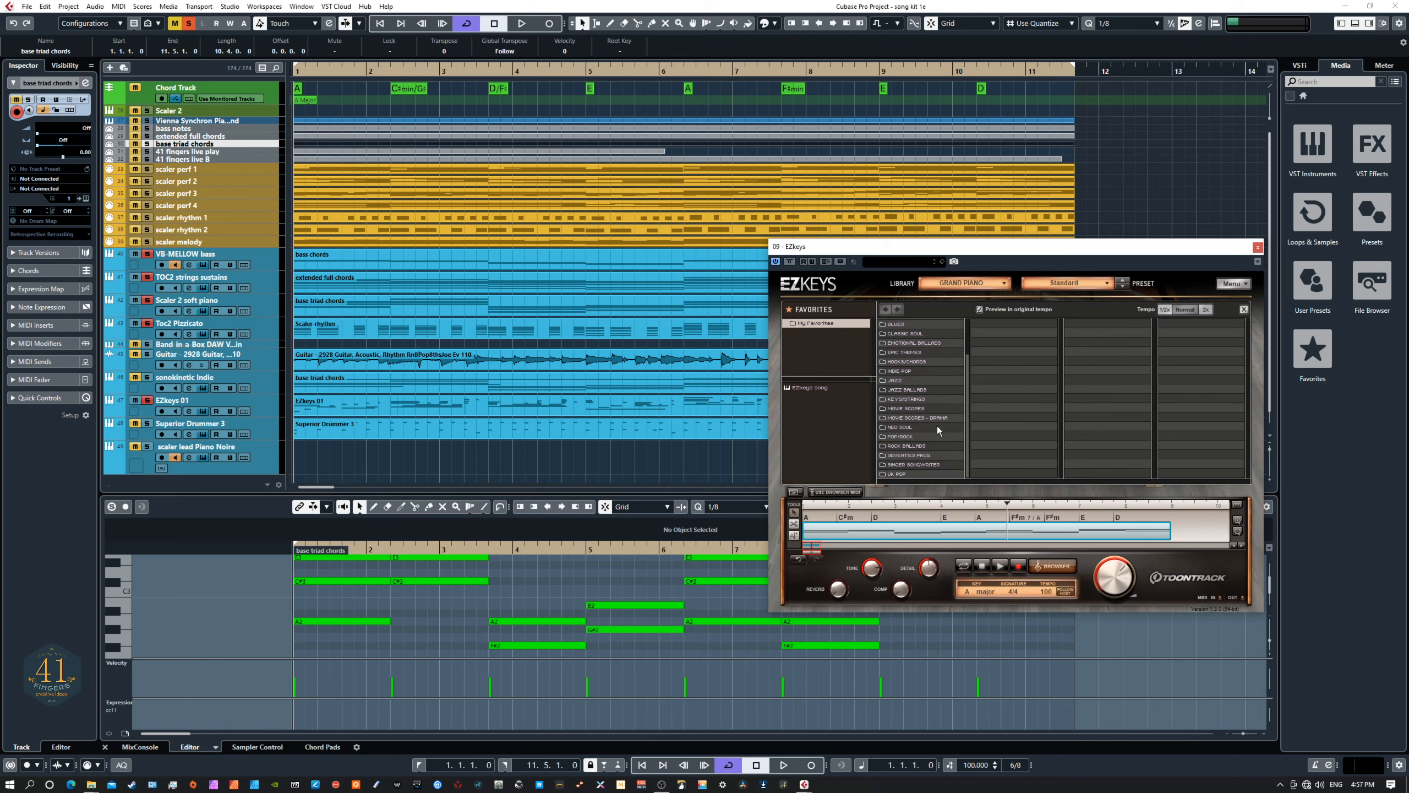
left_click(916, 446)
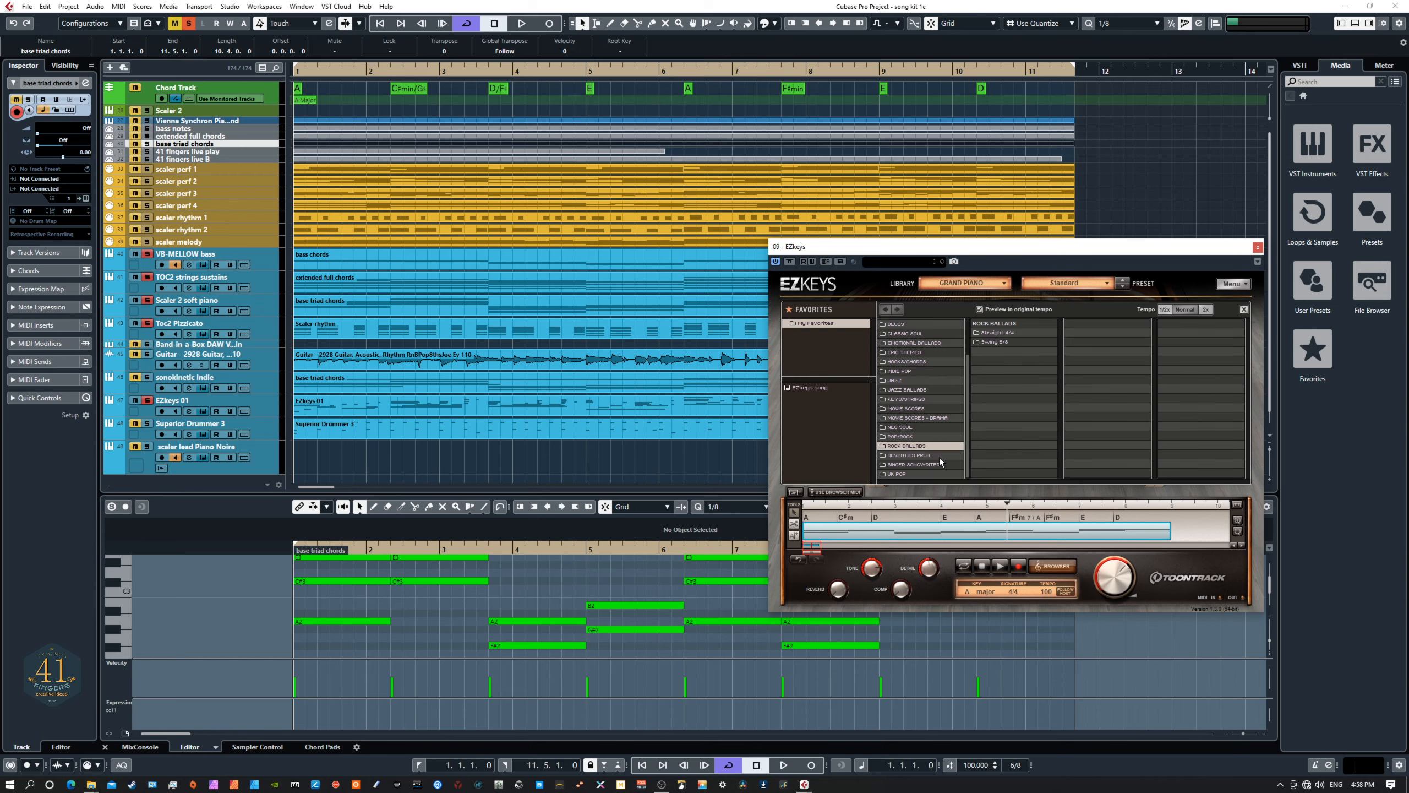
left_click(932, 465)
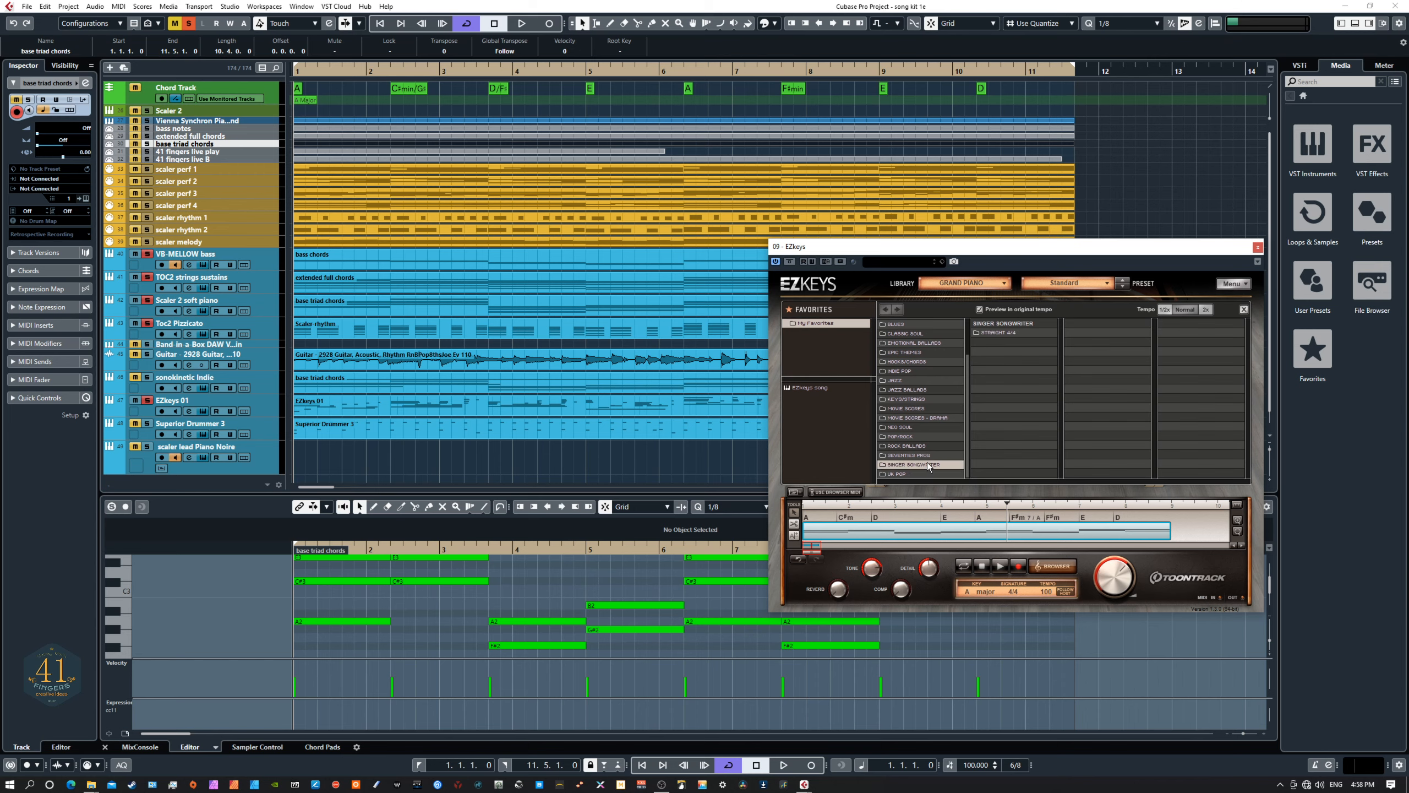
left_click(993, 332)
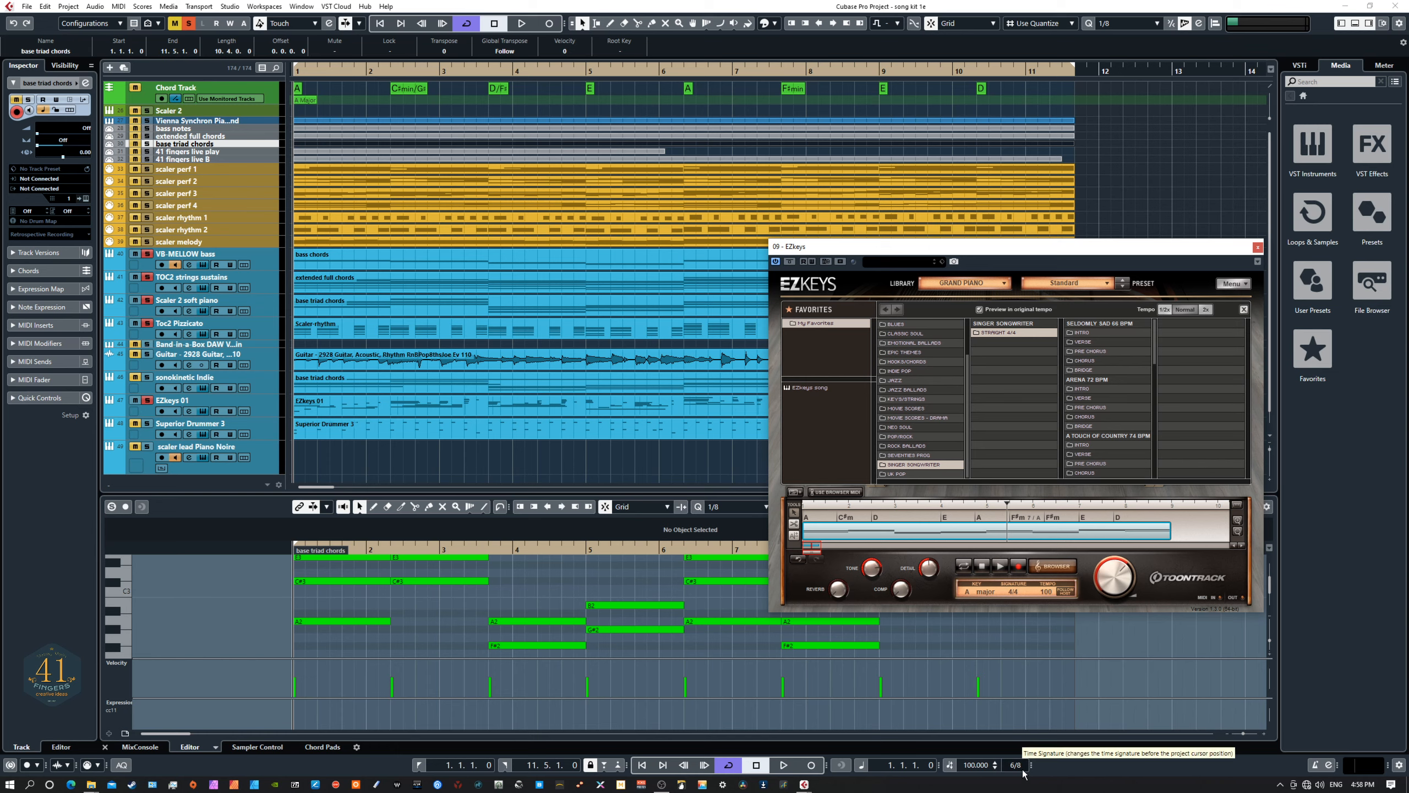
left_click_drag(820, 251, 839, 401)
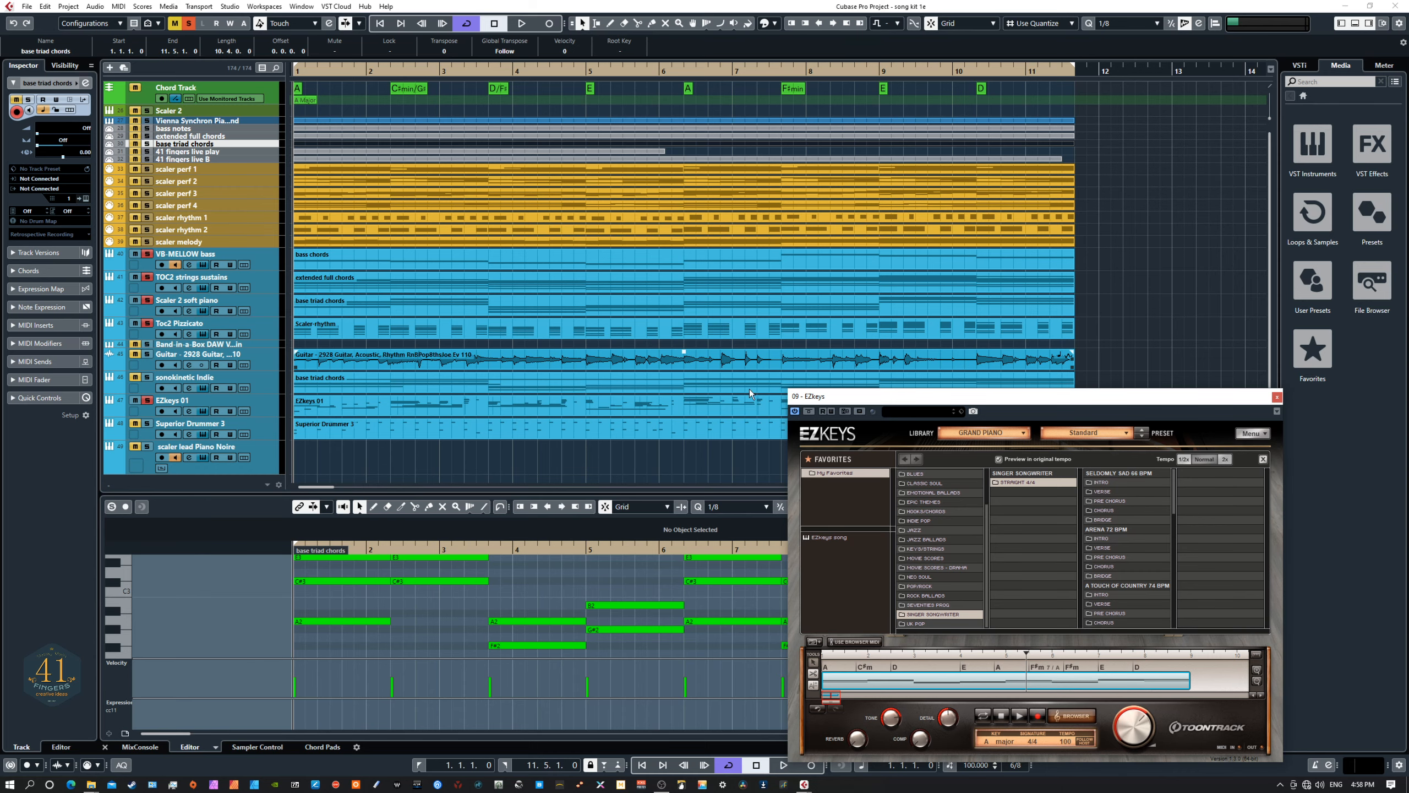
left_click_drag(850, 397, 832, 143)
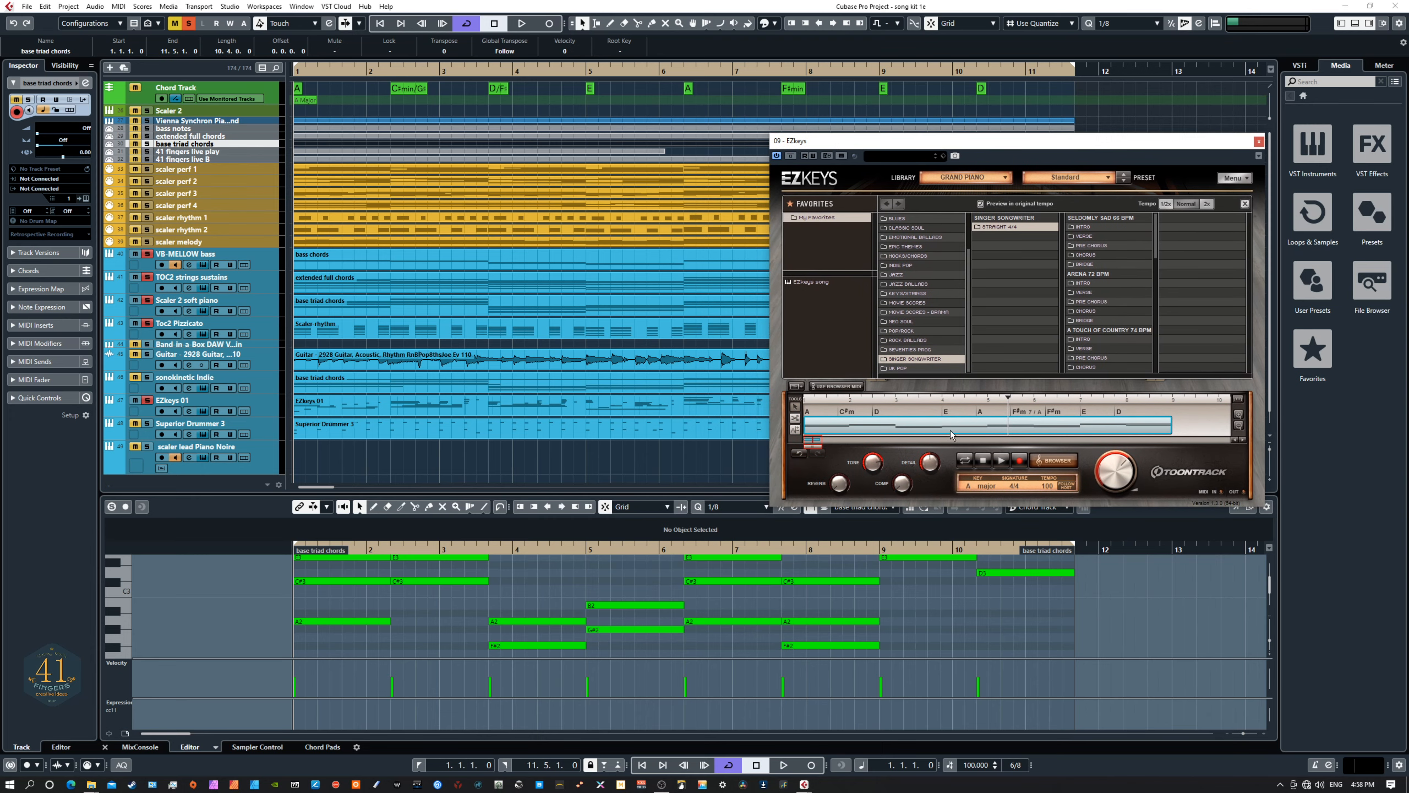
Replace the imported chord block's performance with Variation 03 of the Seldomly Sad verse, keeping the song's chords
left_click(1082, 237)
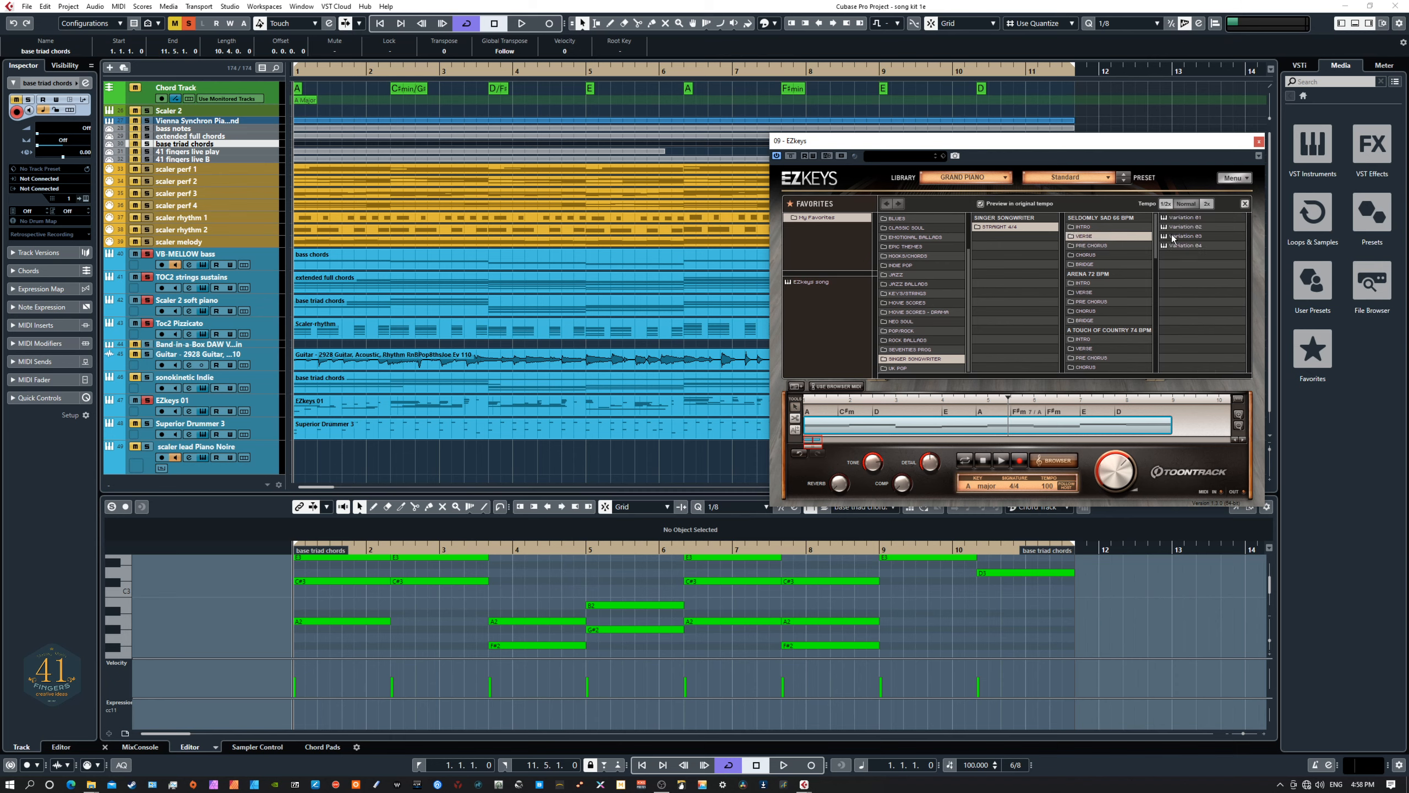
left_click(1179, 237)
left_click(830, 387)
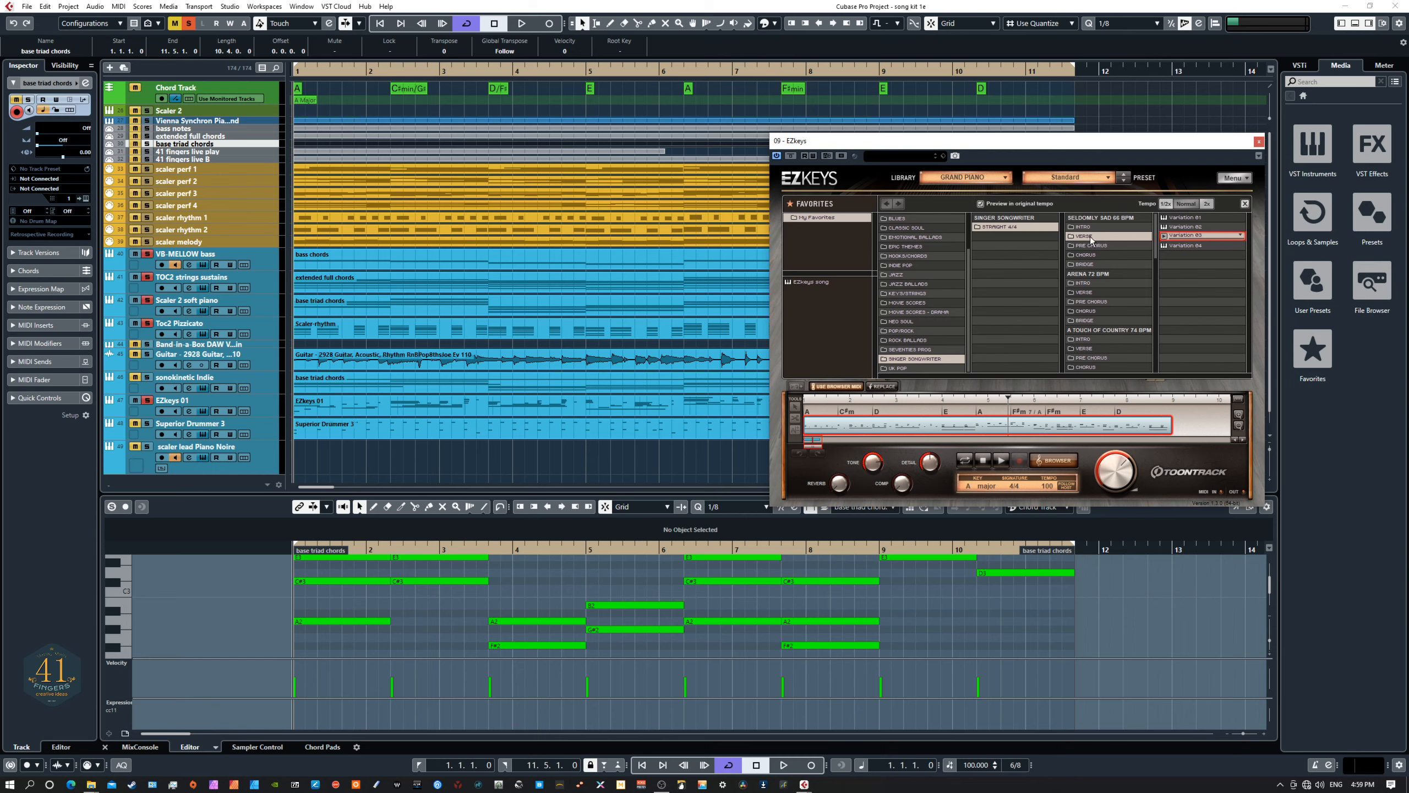
left_click(883, 387)
left_click(900, 425)
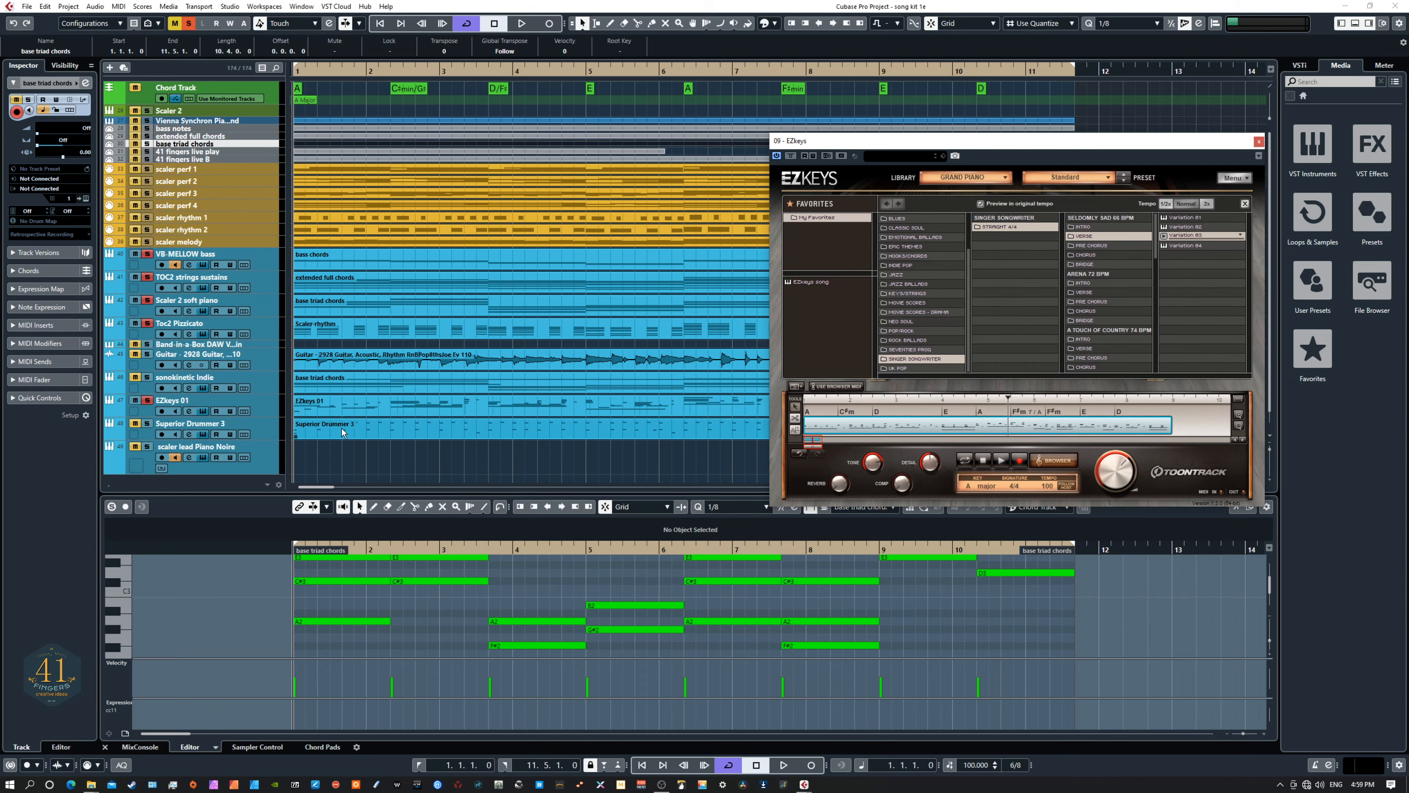
Show the notes of the EZkeys 01 part clear of the instrument window, then play the arrangement from bar 1 and stop
left_click(333, 401)
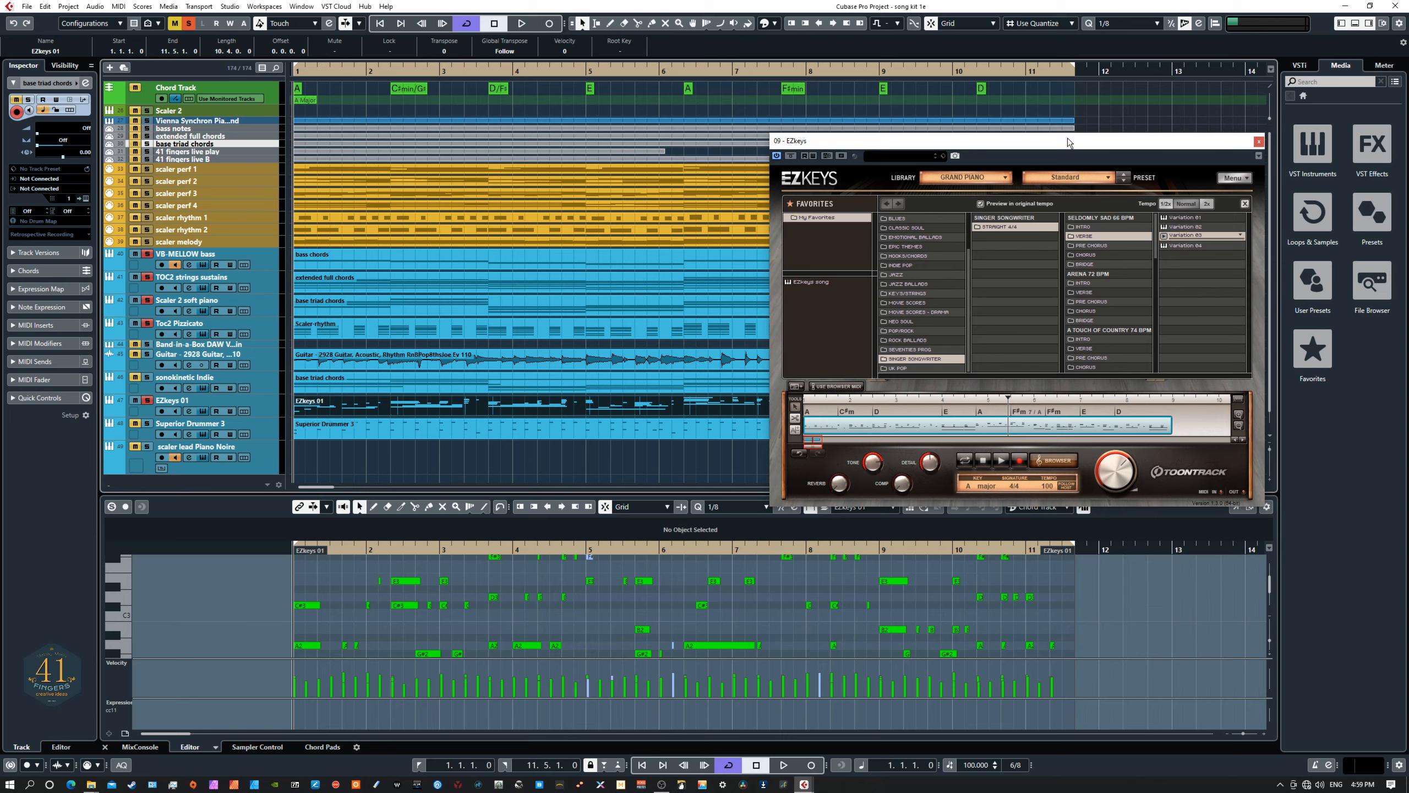
left_click_drag(1072, 140, 0, 183)
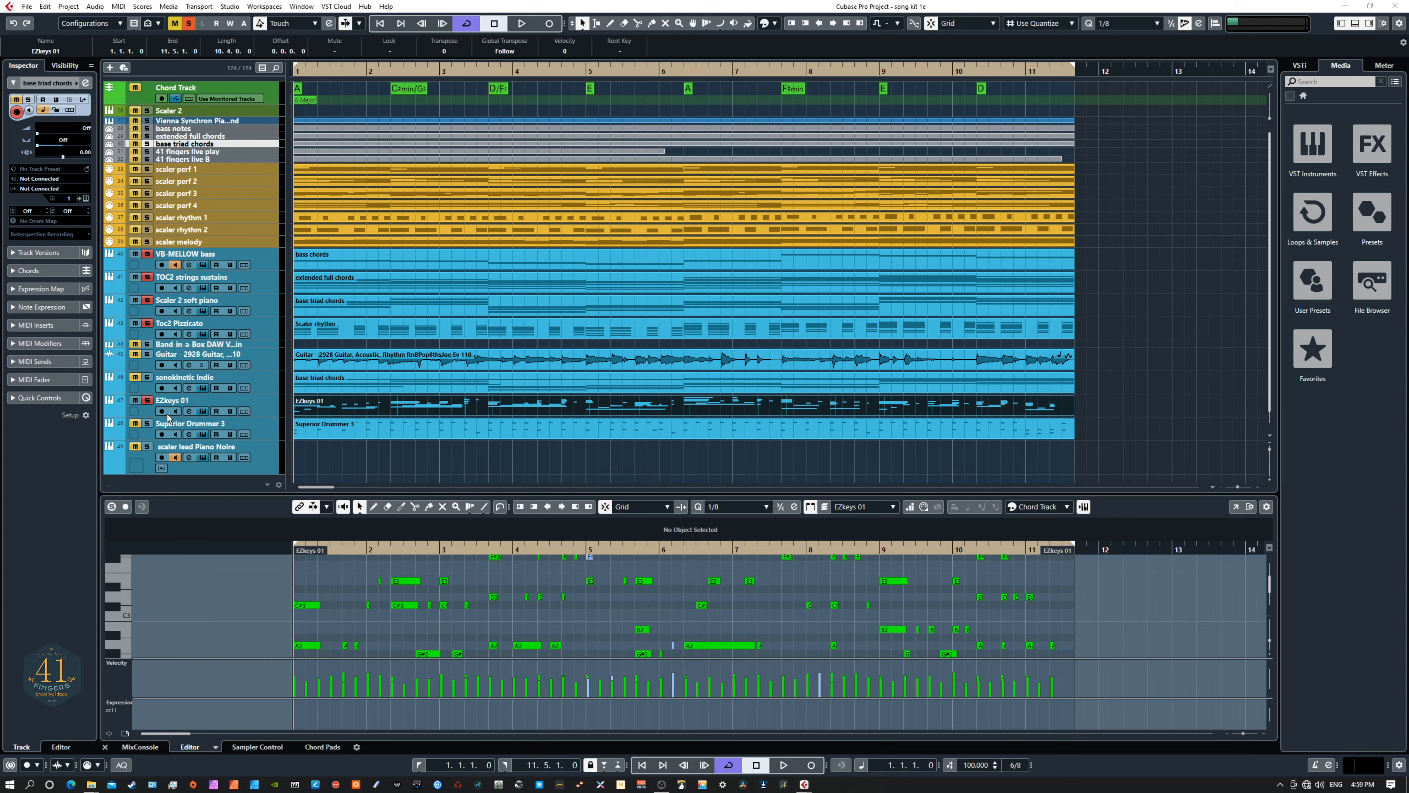
key("space")
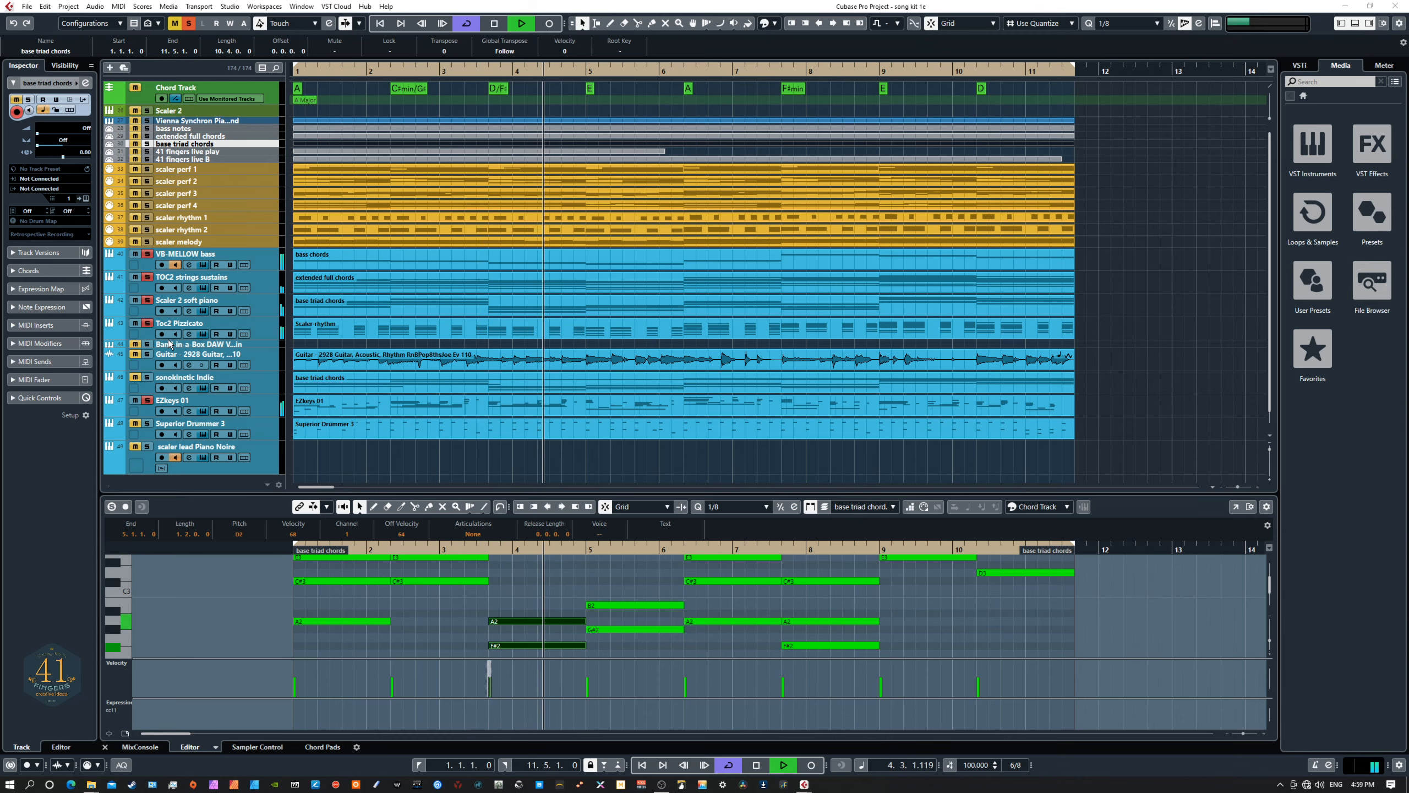
key("space")
Reopen EZkeys, delete the chord block from its song track and close the instrument window
left_click(202, 411)
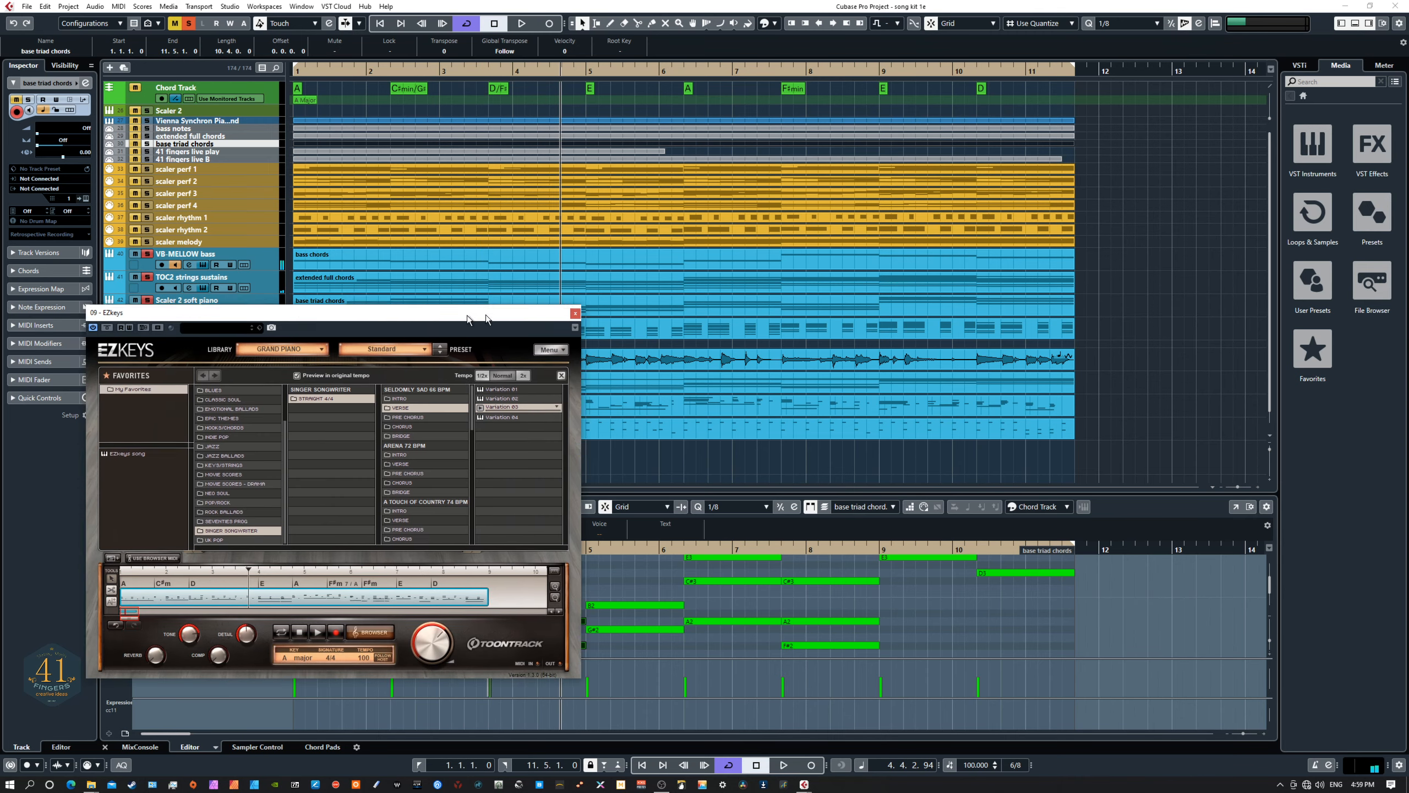
left_click_drag(467, 316, 951, 209)
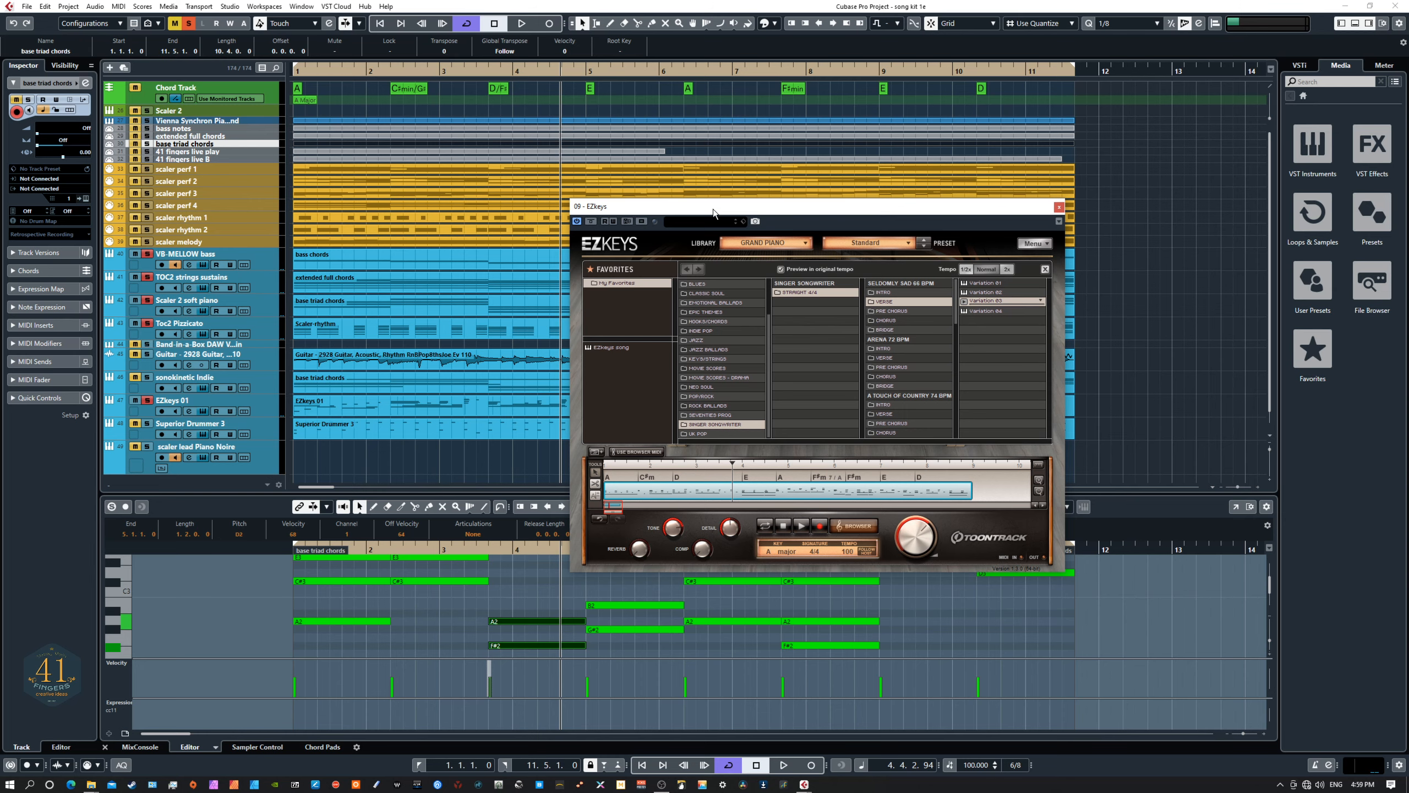
left_click_drag(714, 209, 859, 178)
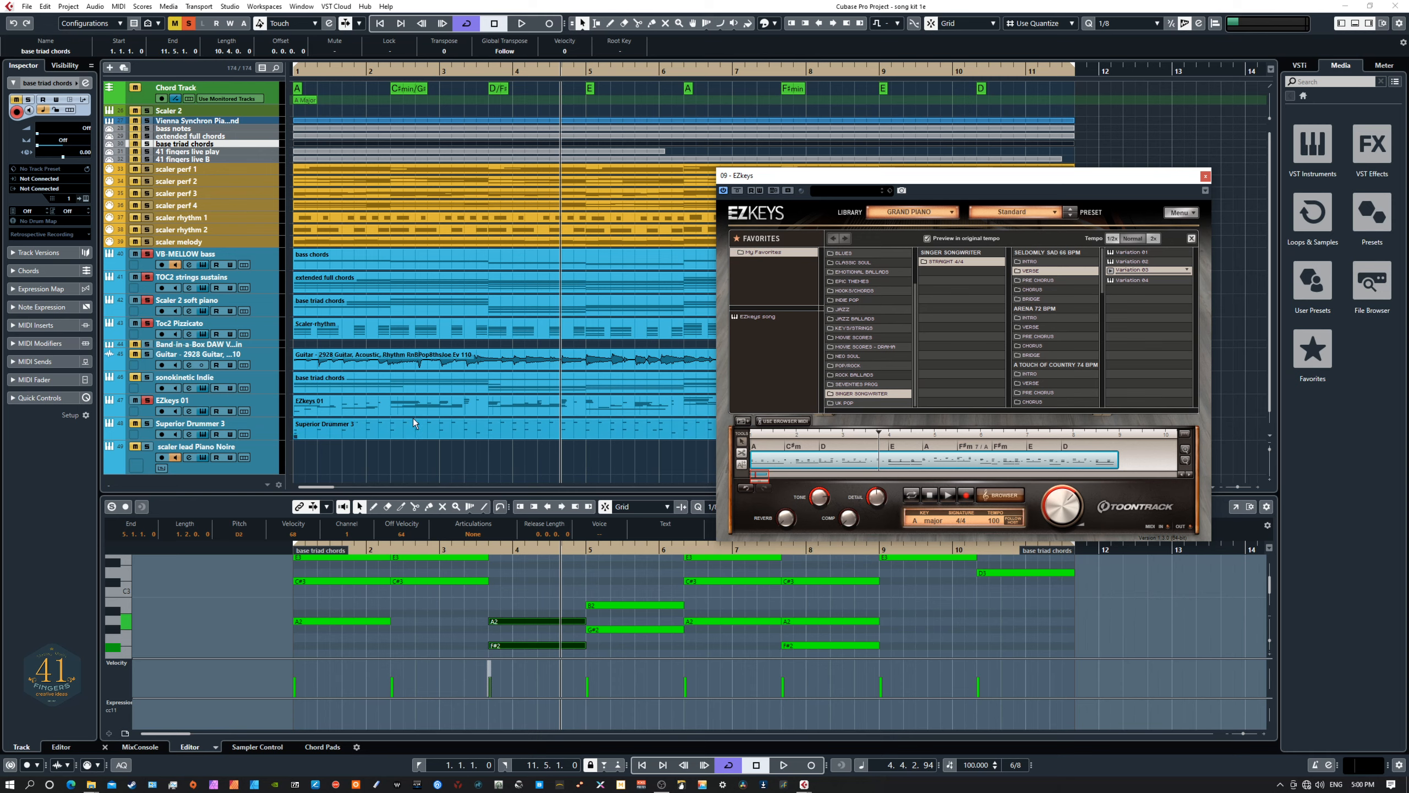
right_click(829, 464)
left_click(866, 523)
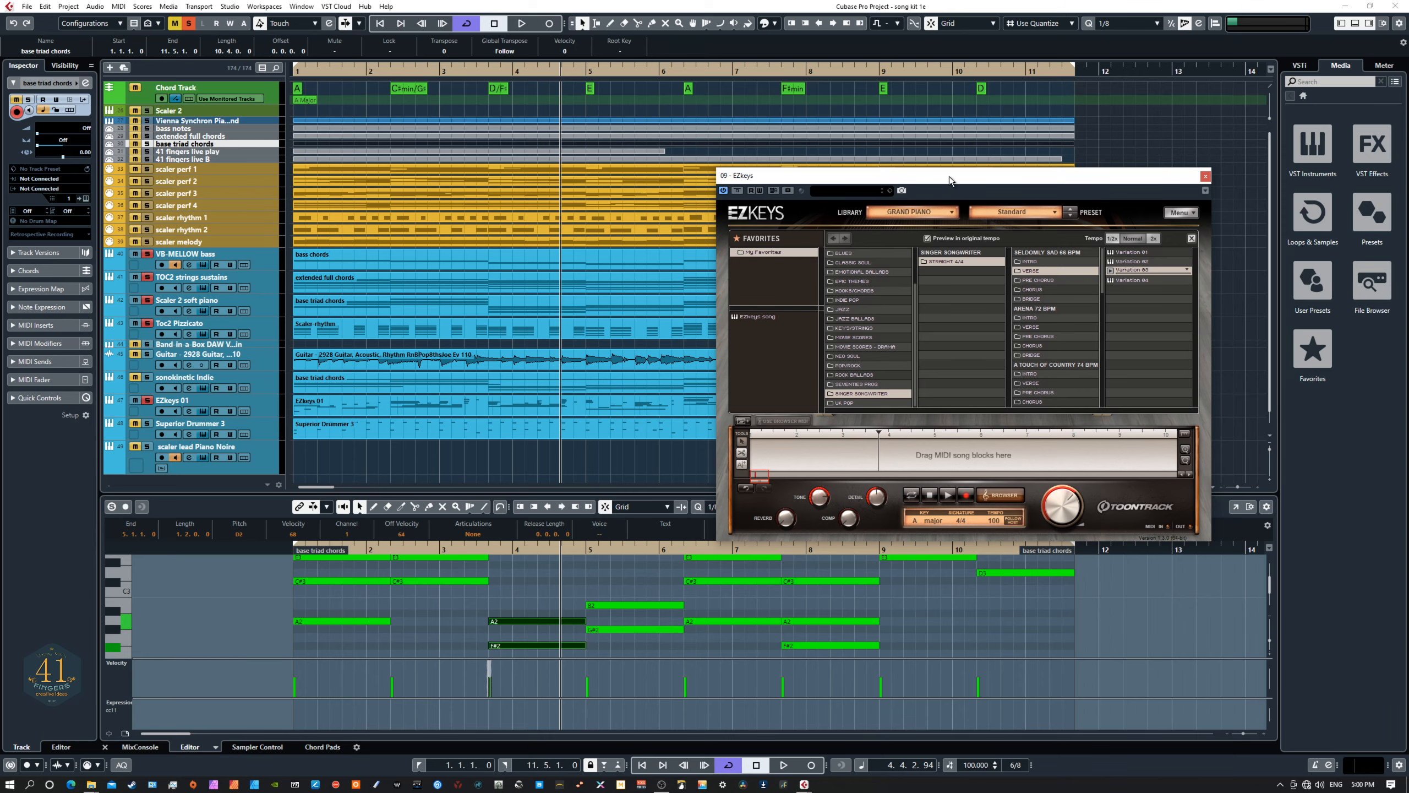
left_click(1205, 177)
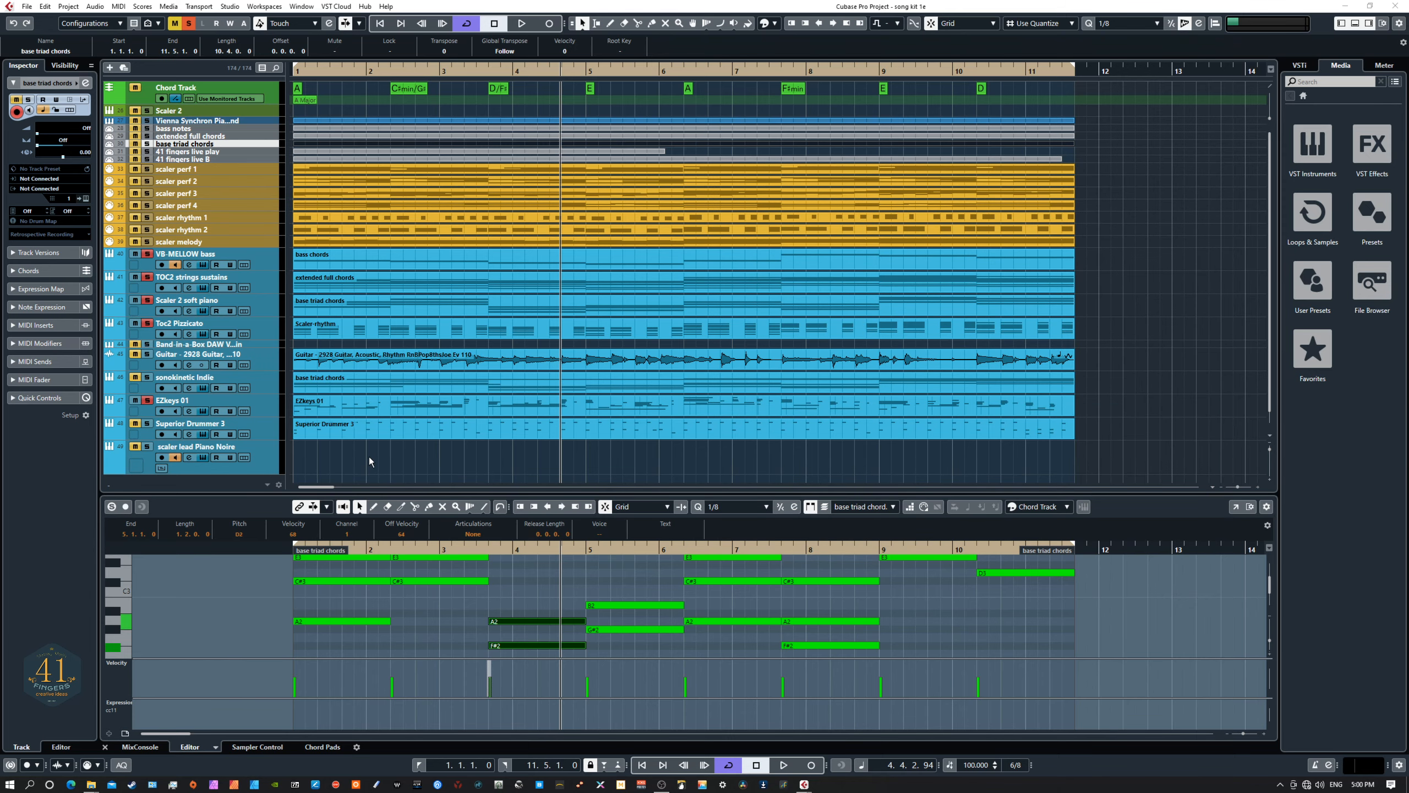
Play the layers from the start of the project, select the EZkeys 01 part during playback, and stop
key("Home")
key("space")
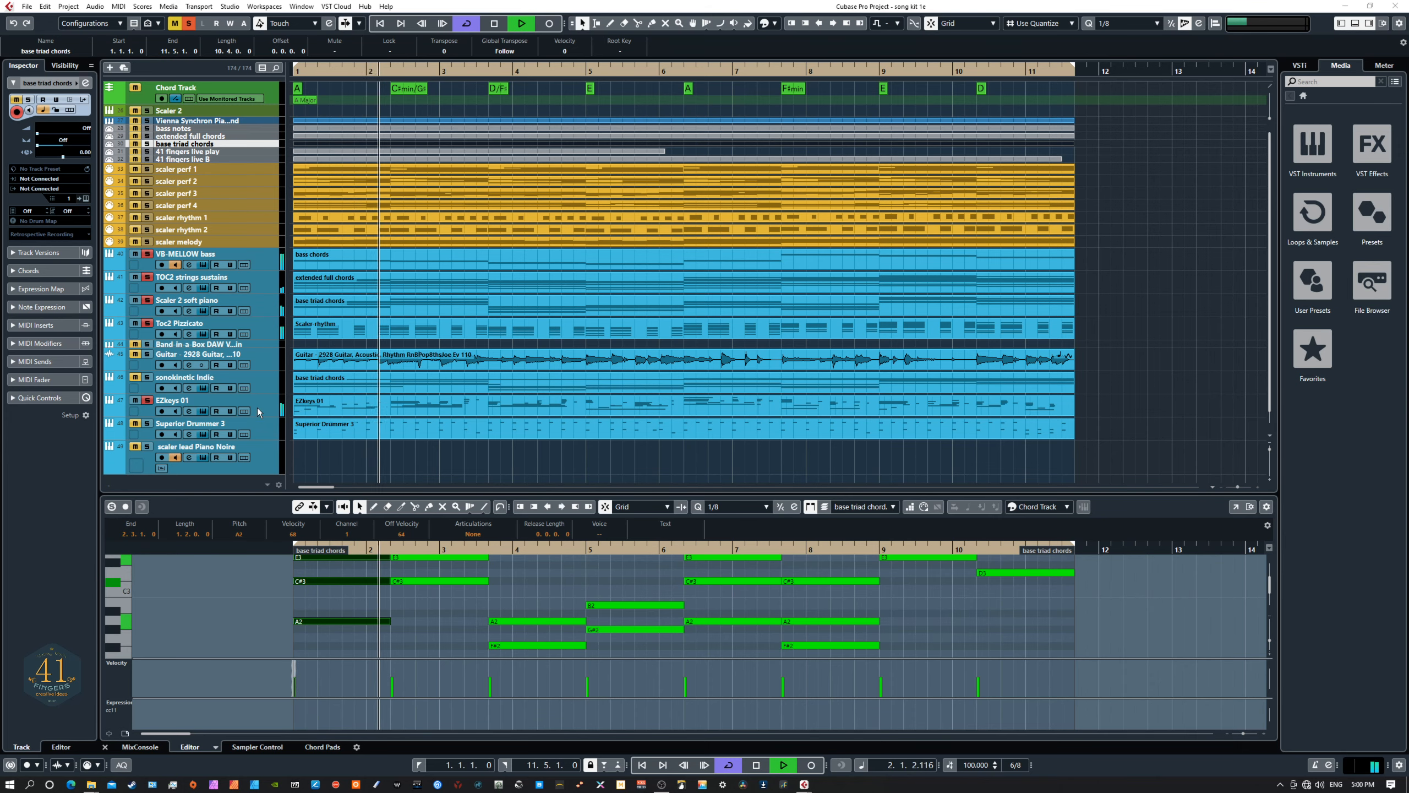
left_click(306, 408)
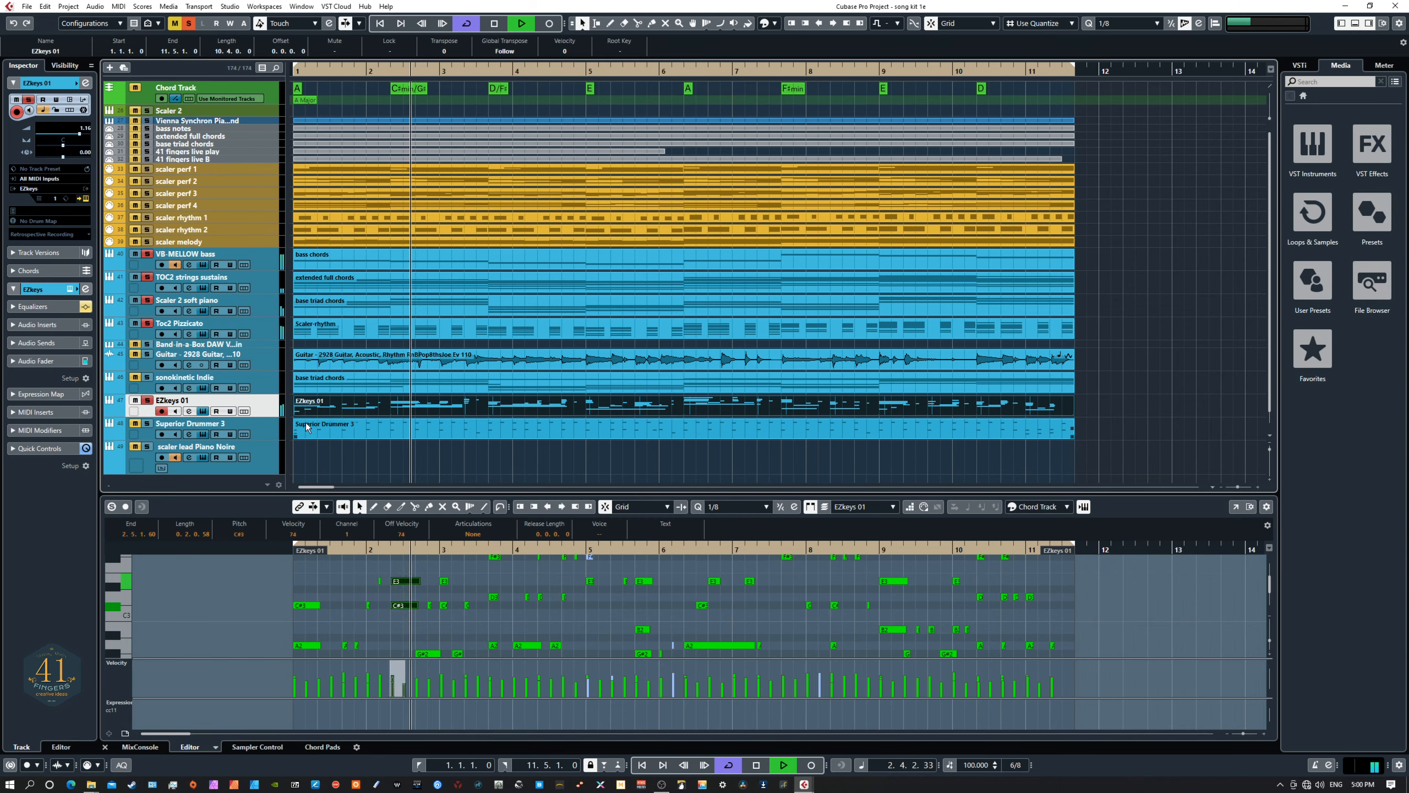
key("space")
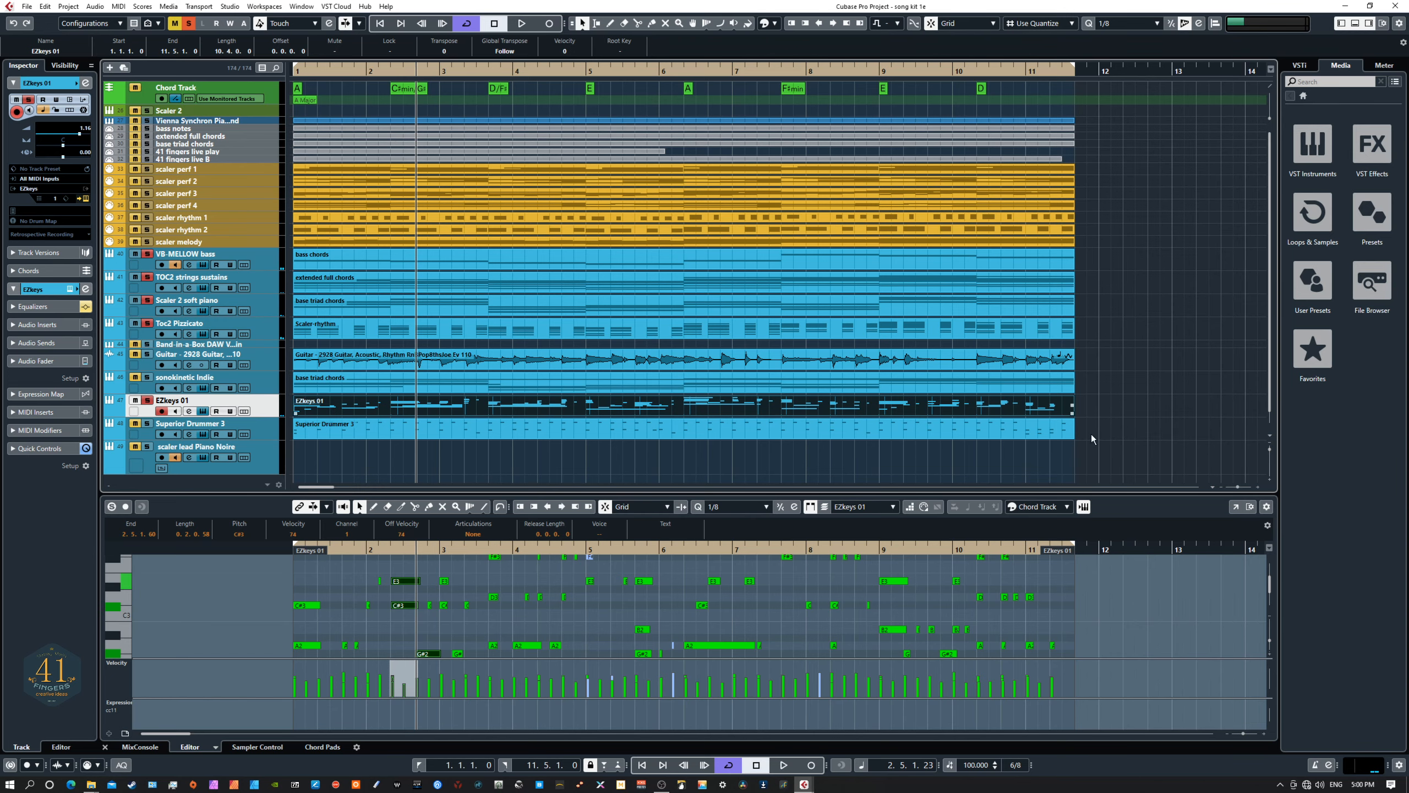
Highlight all the layered parts together, clear the selection, and continue playback with EZkeys 01 before stopping
left_click_drag(1108, 445, 764, 141)
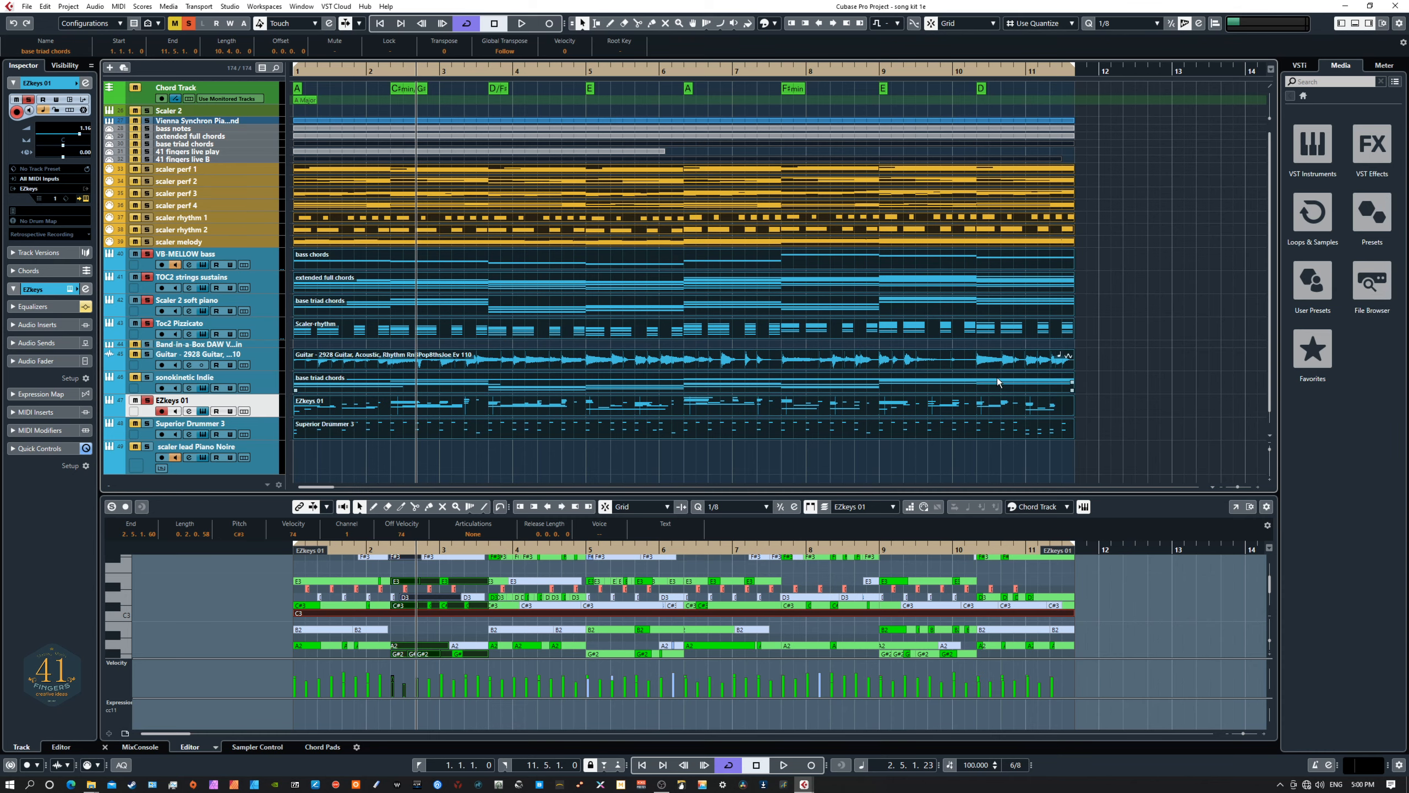
left_click(1097, 418)
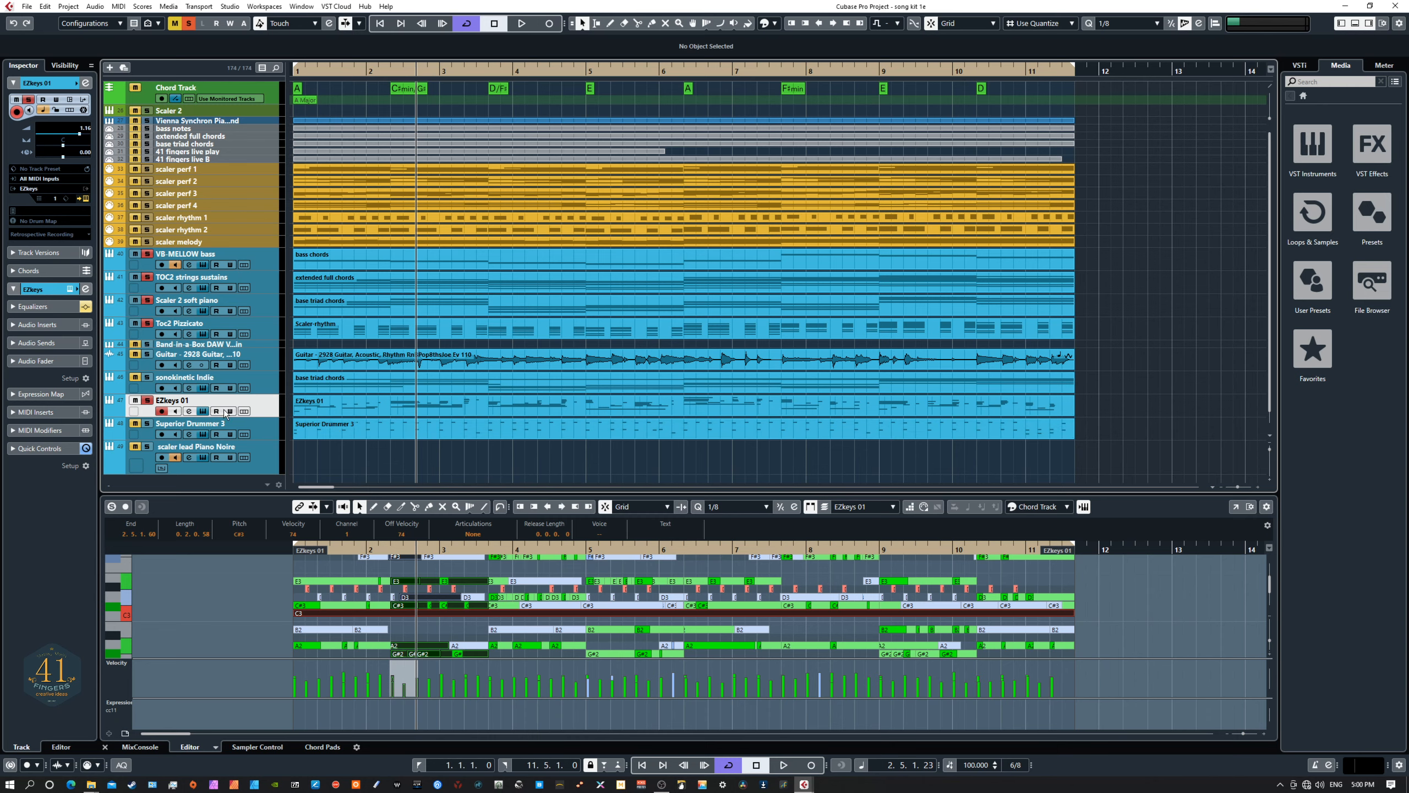
key("space")
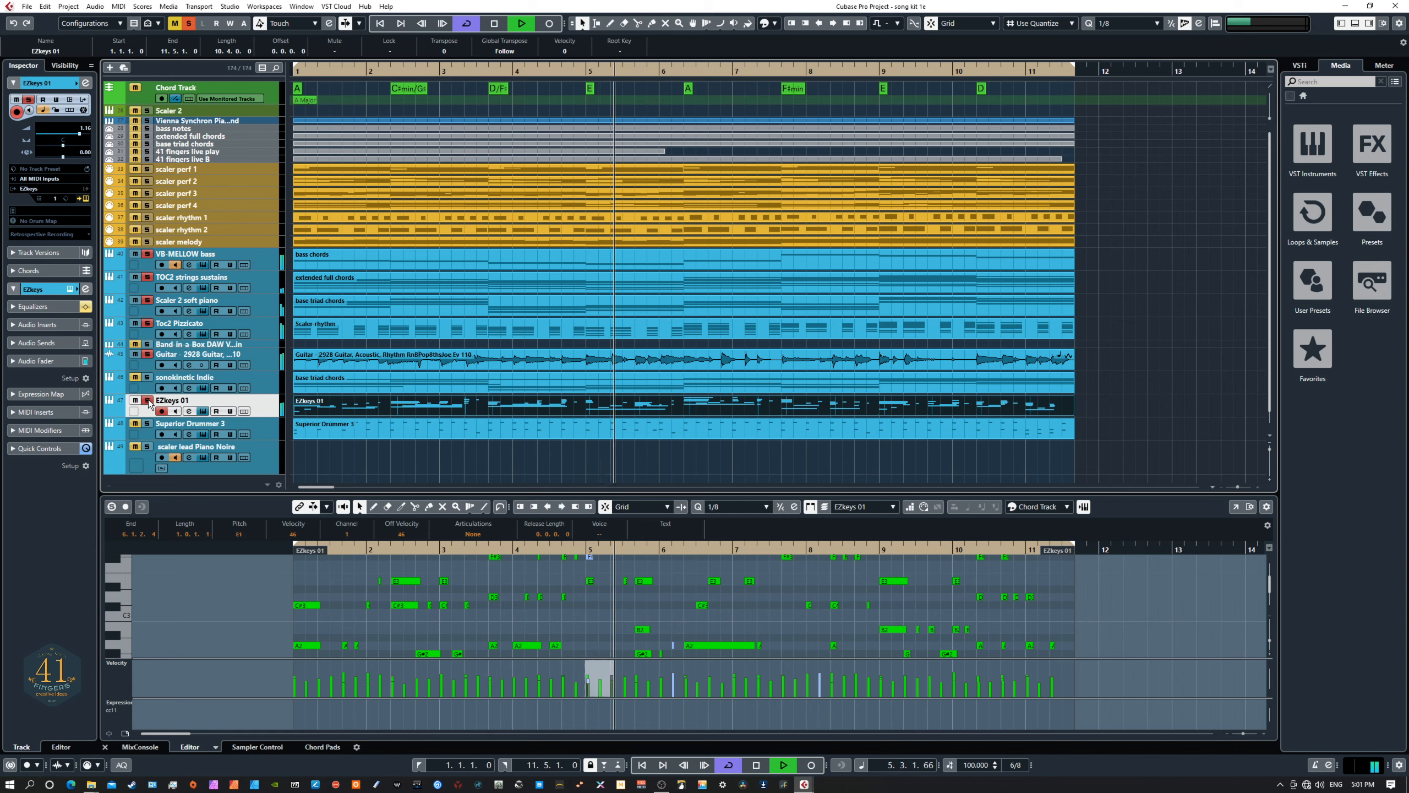
key("space")
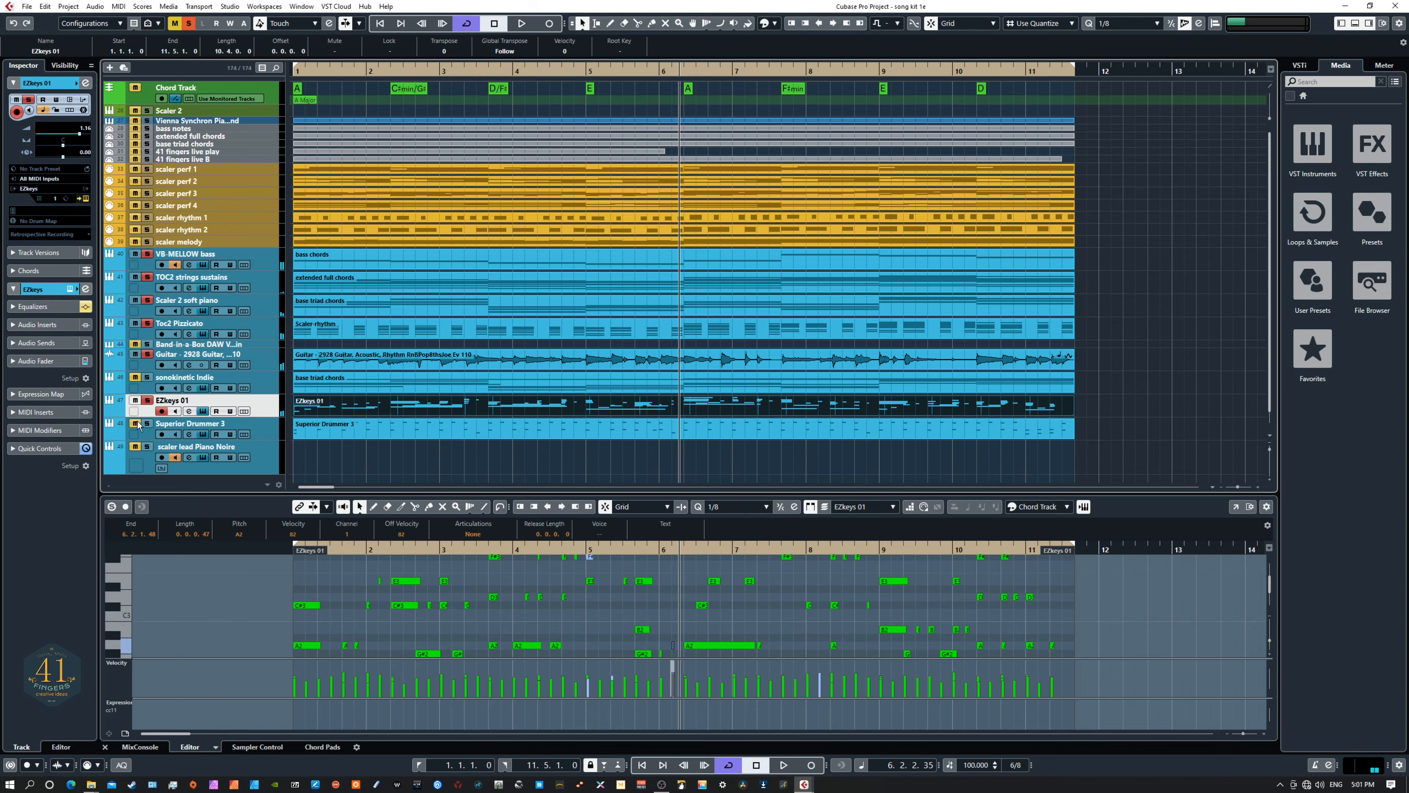
Open the Superior Drummer 3 track's instrument and view its groove library, including the Music City USA verses
left_click(264, 430)
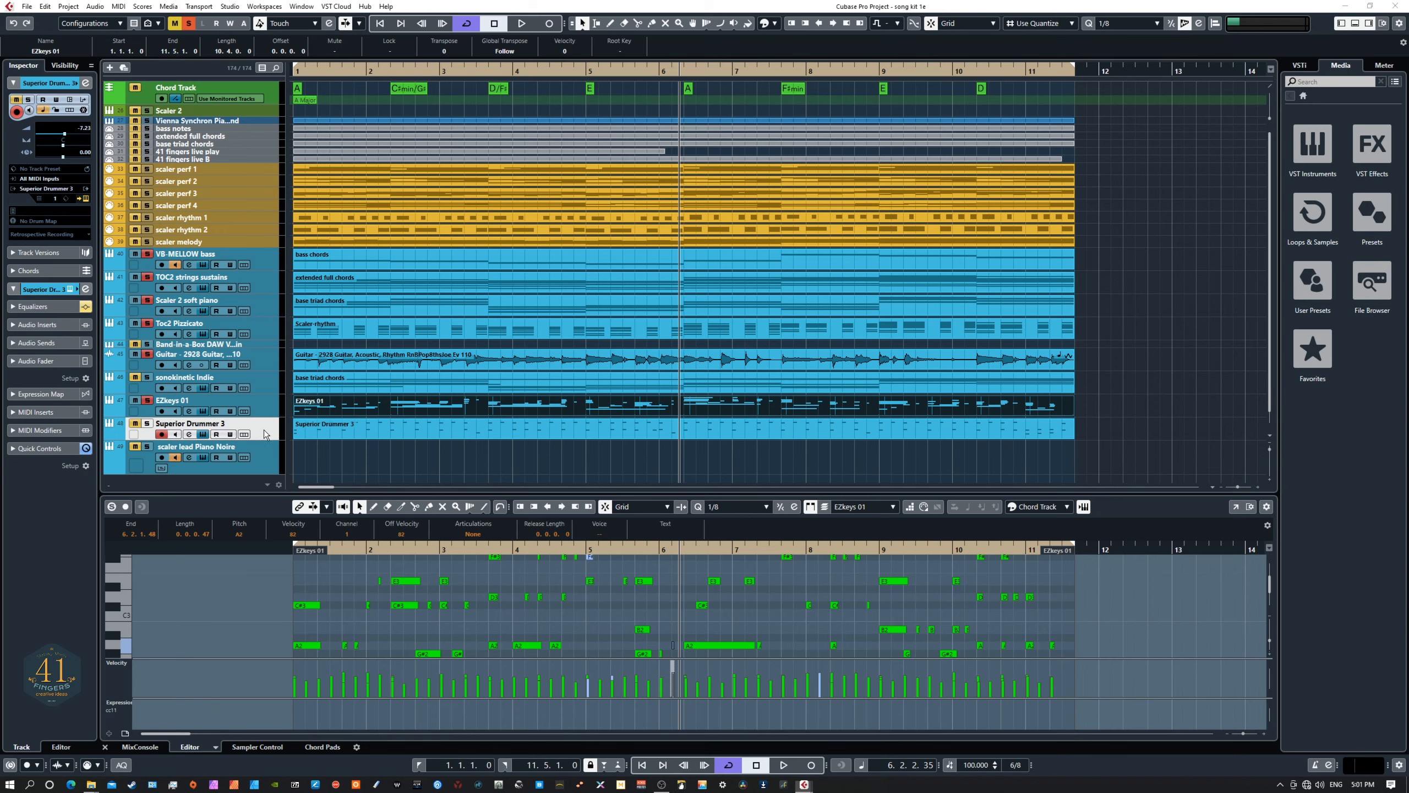
left_click_drag(538, 239, 1025, 127)
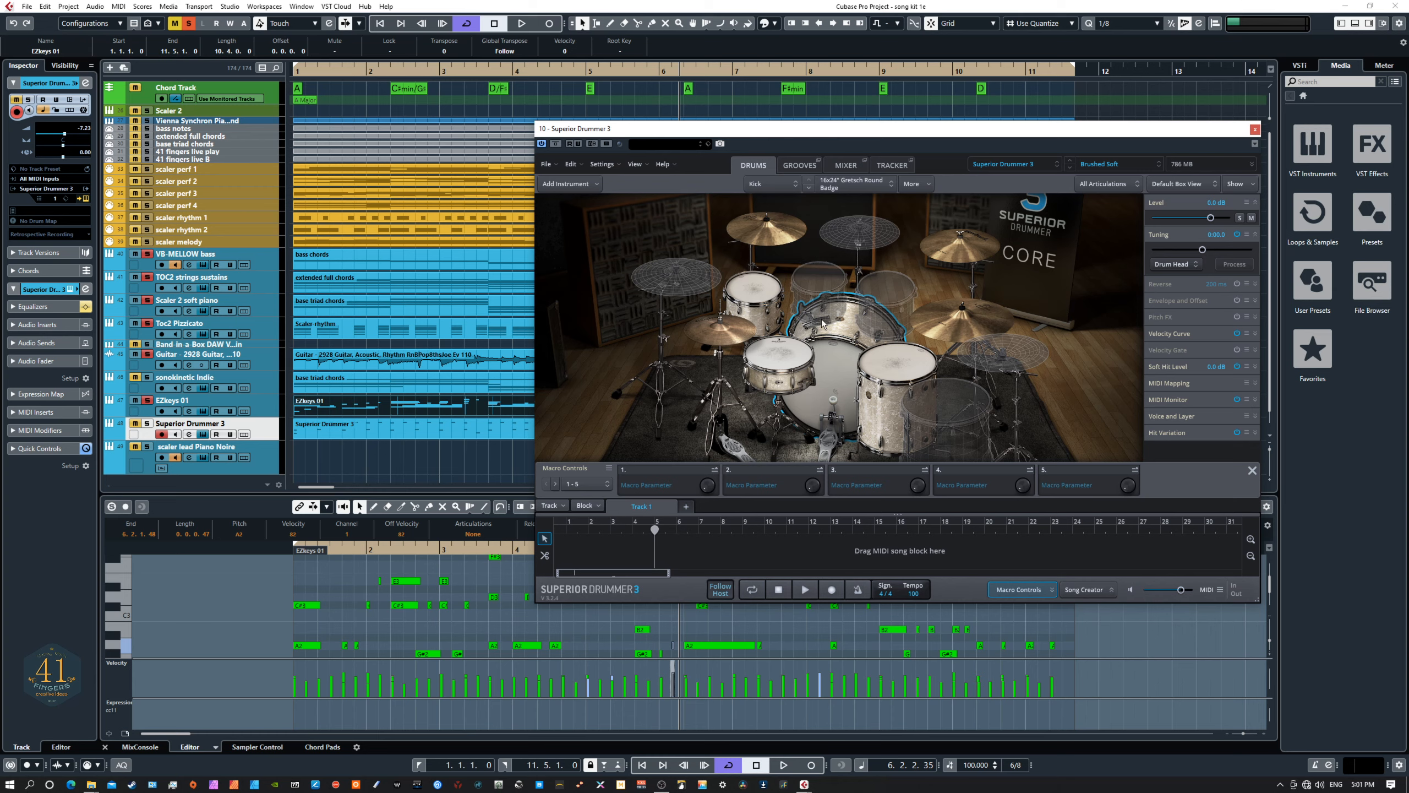
left_click(805, 169)
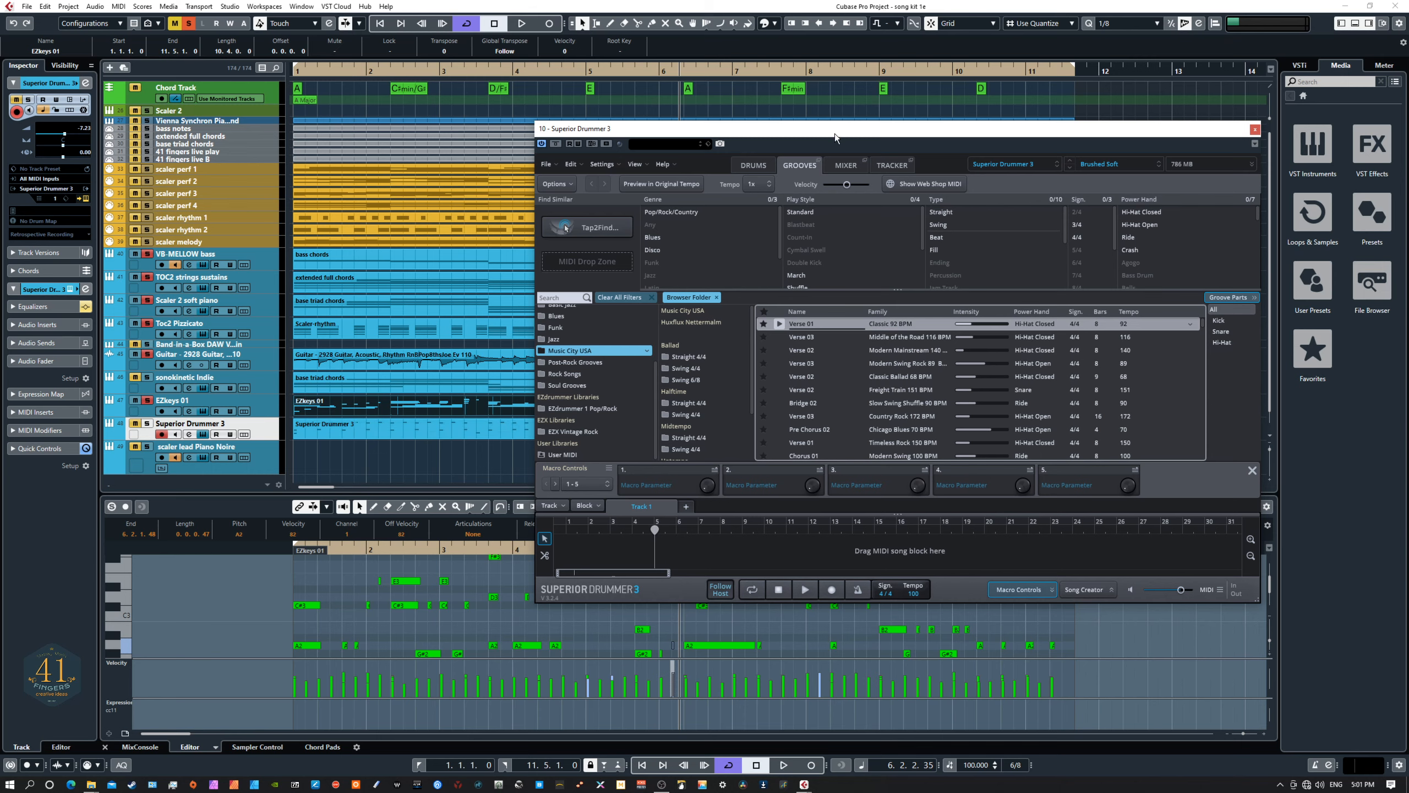
left_click_drag(855, 129, 819, 120)
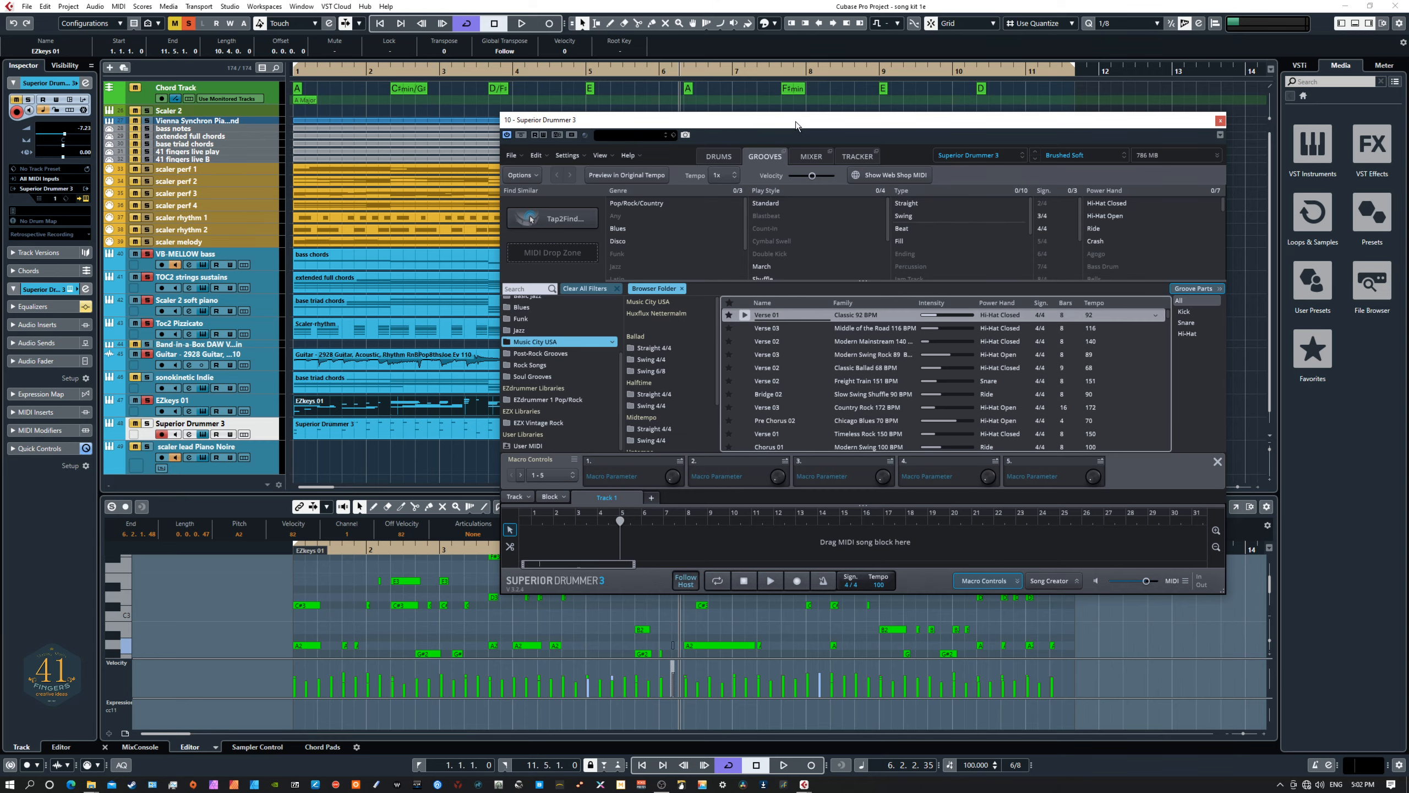
Clear the Superior Drummer 3 window from the arrangement and add its track to the soloed layers
left_click_drag(795, 121, 0, 183)
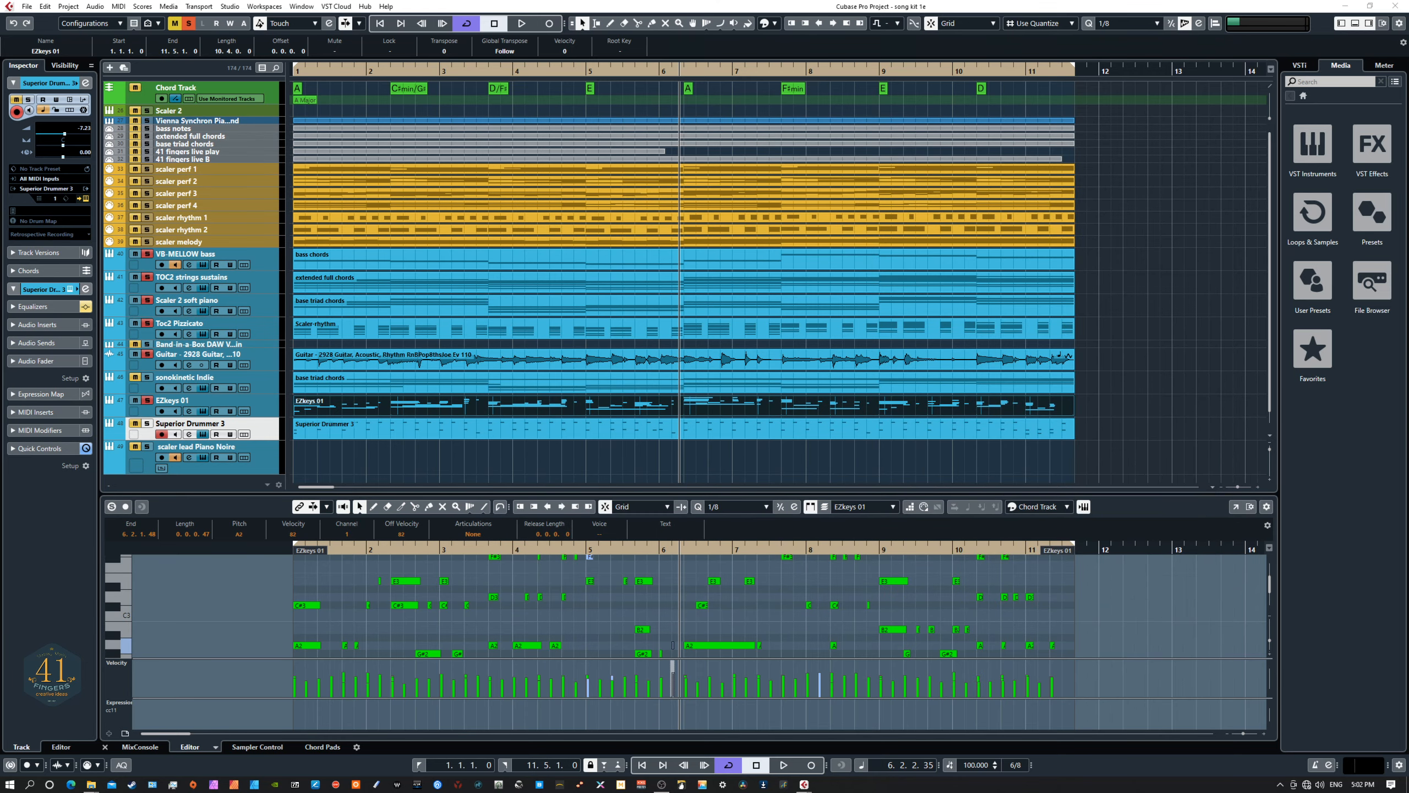
left_click(147, 423)
left_click(134, 422)
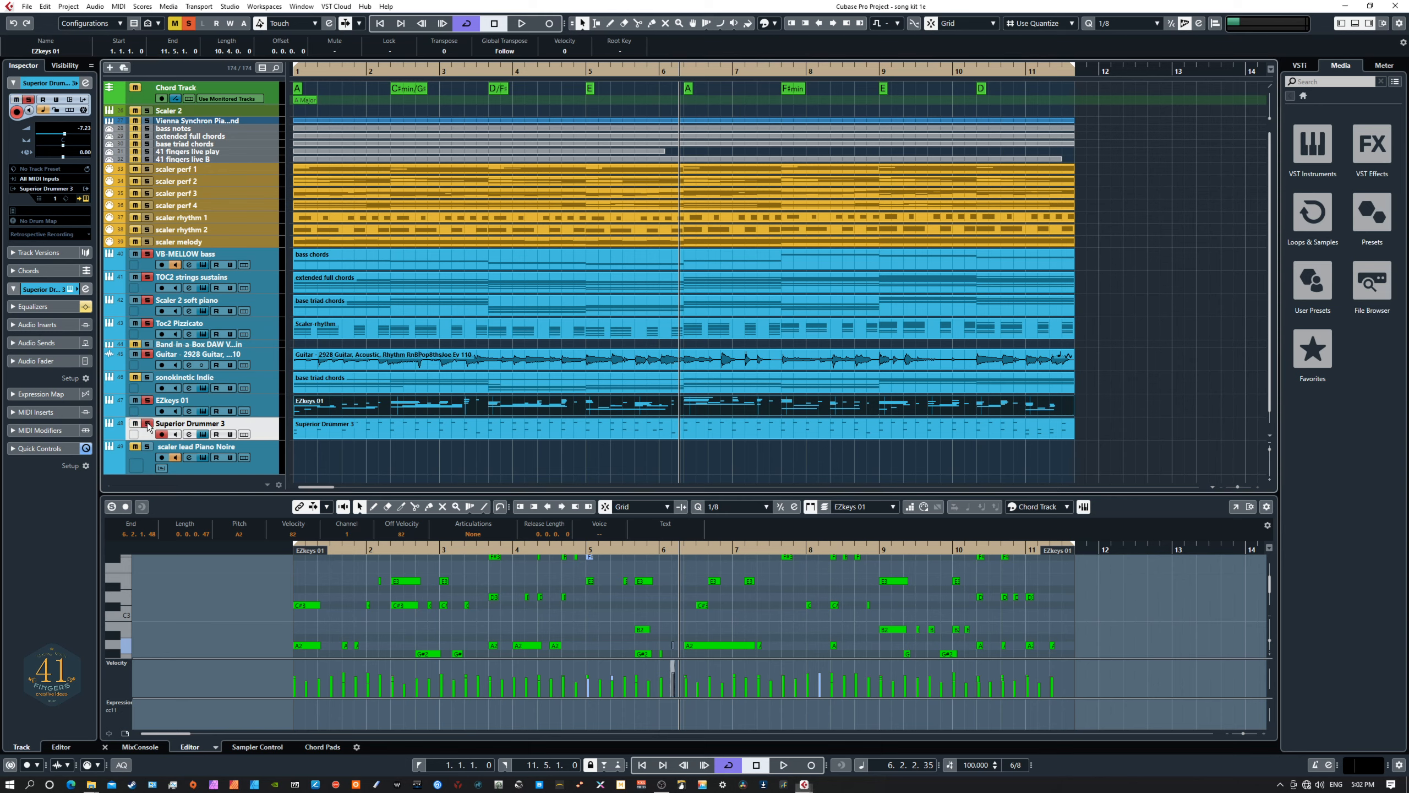
Play the soloed layers from the start of the project with Superior Drummer 3 included, and stop
key("period")
key("space")
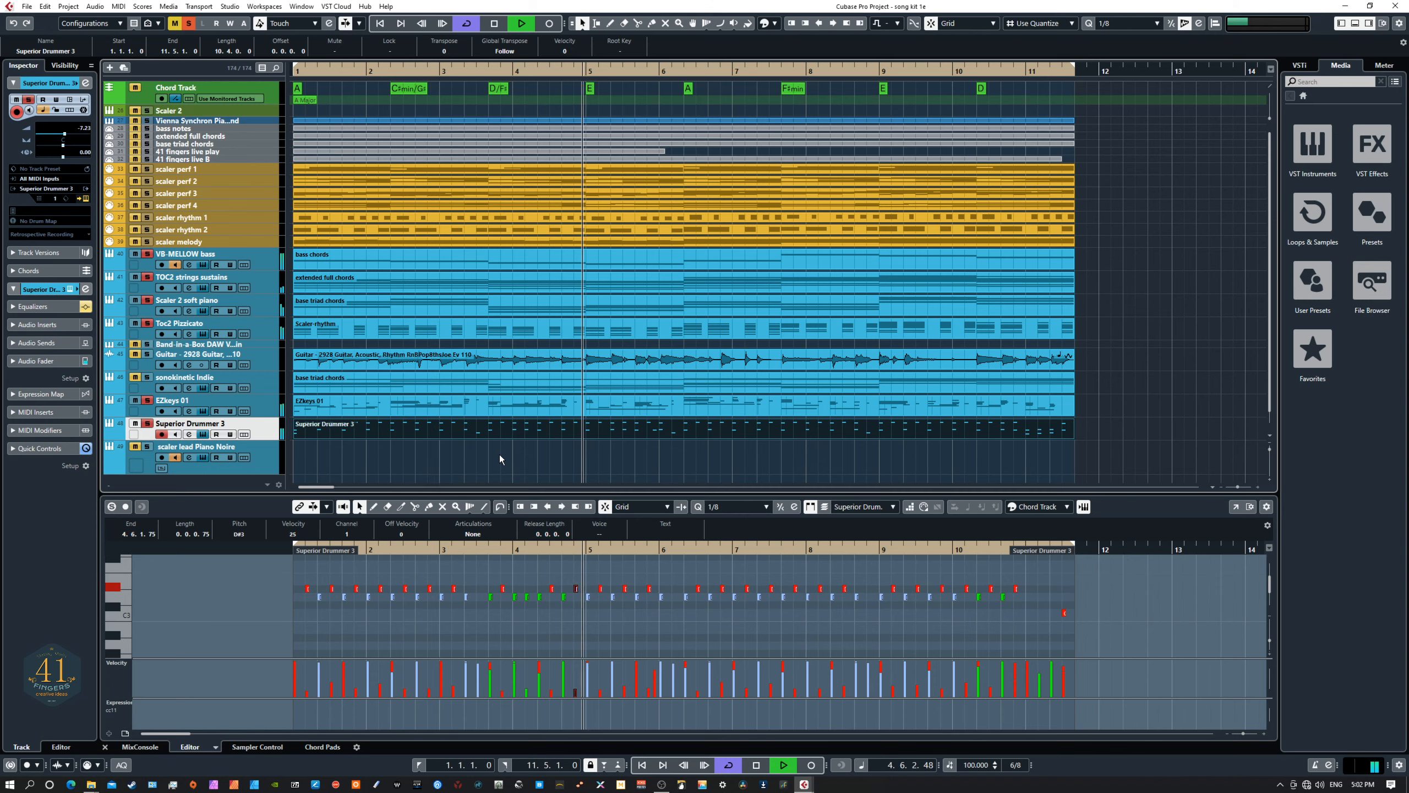
key("space")
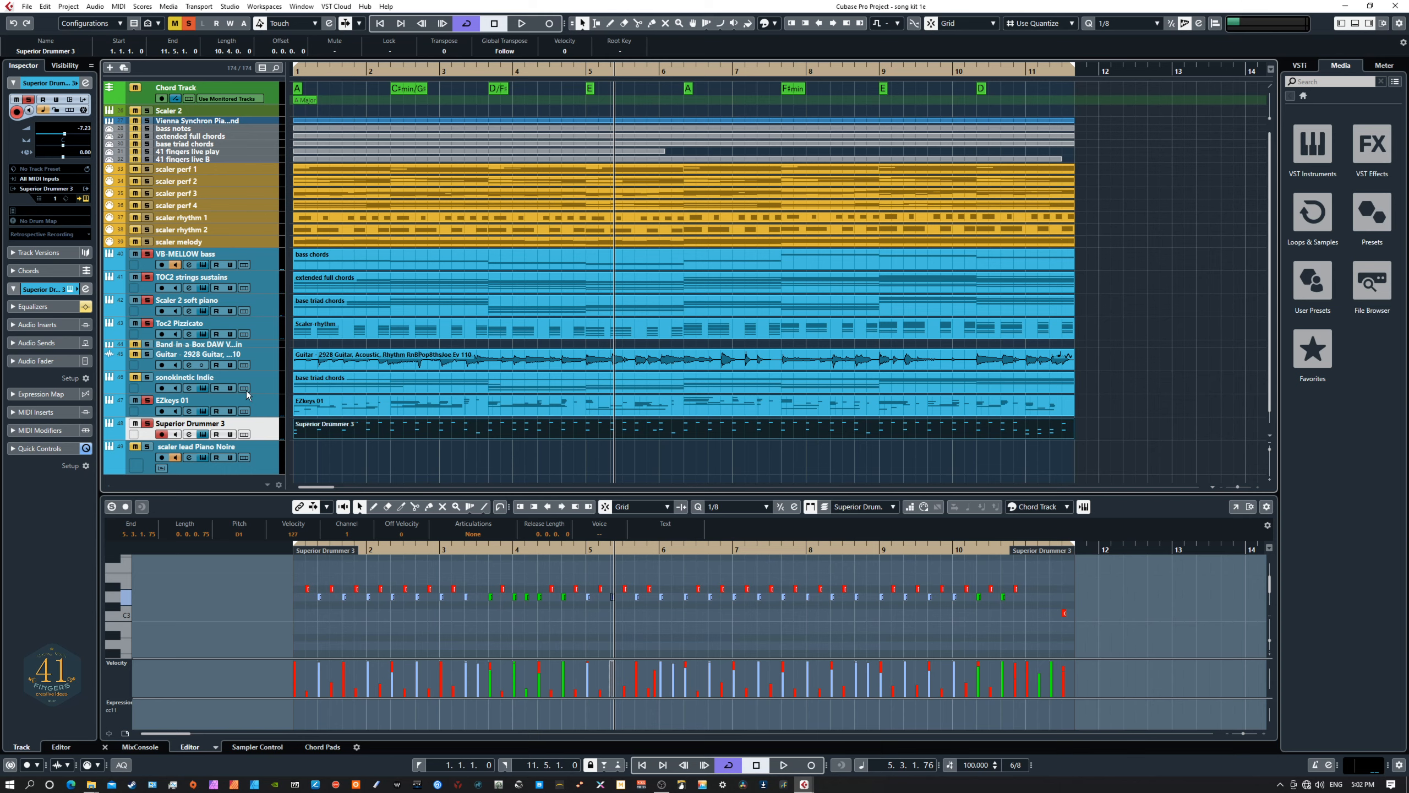
Select the VB-MELLOW bass track, view the Superior Drummer 3 instrument's grooves, and clear its window from the arrangement
left_click(262, 262)
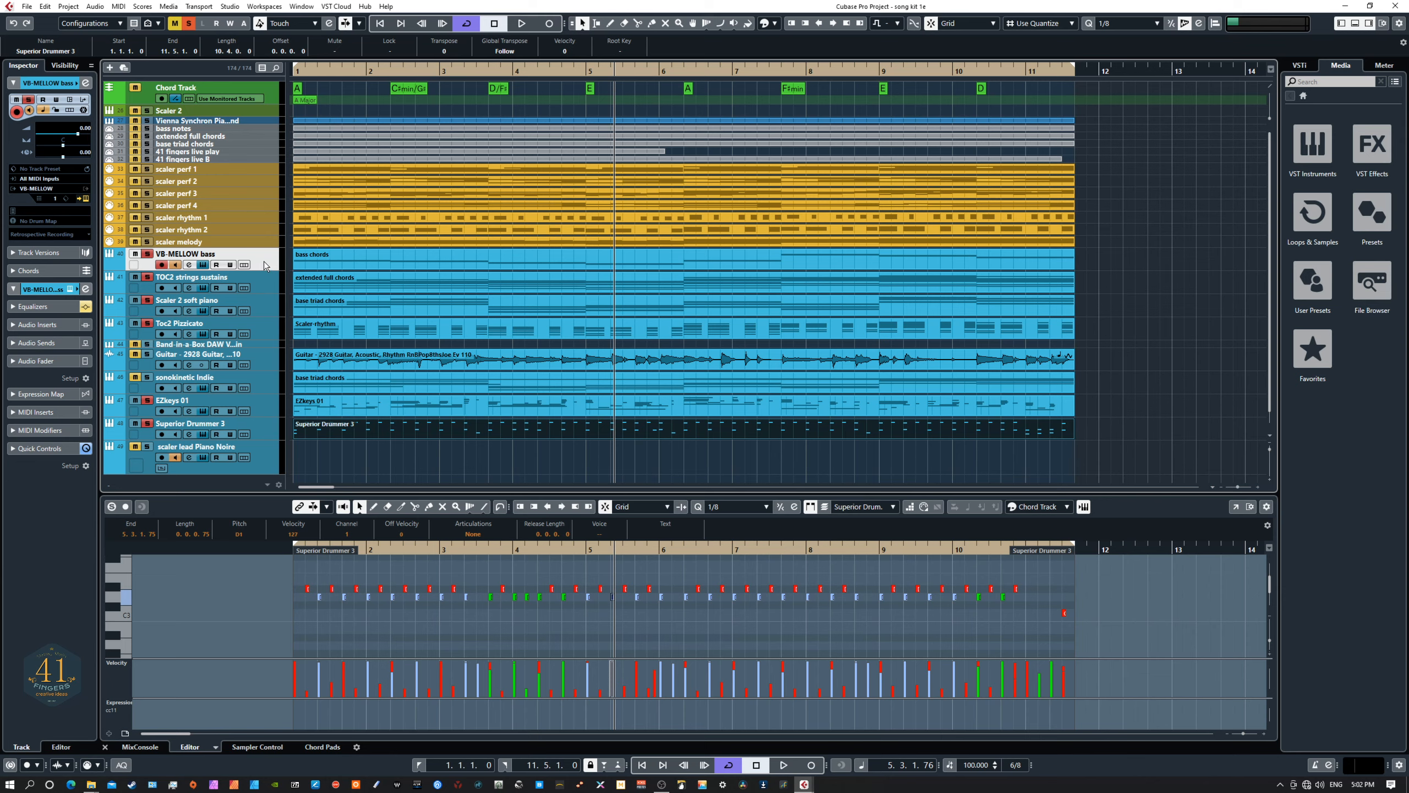
left_click(256, 431)
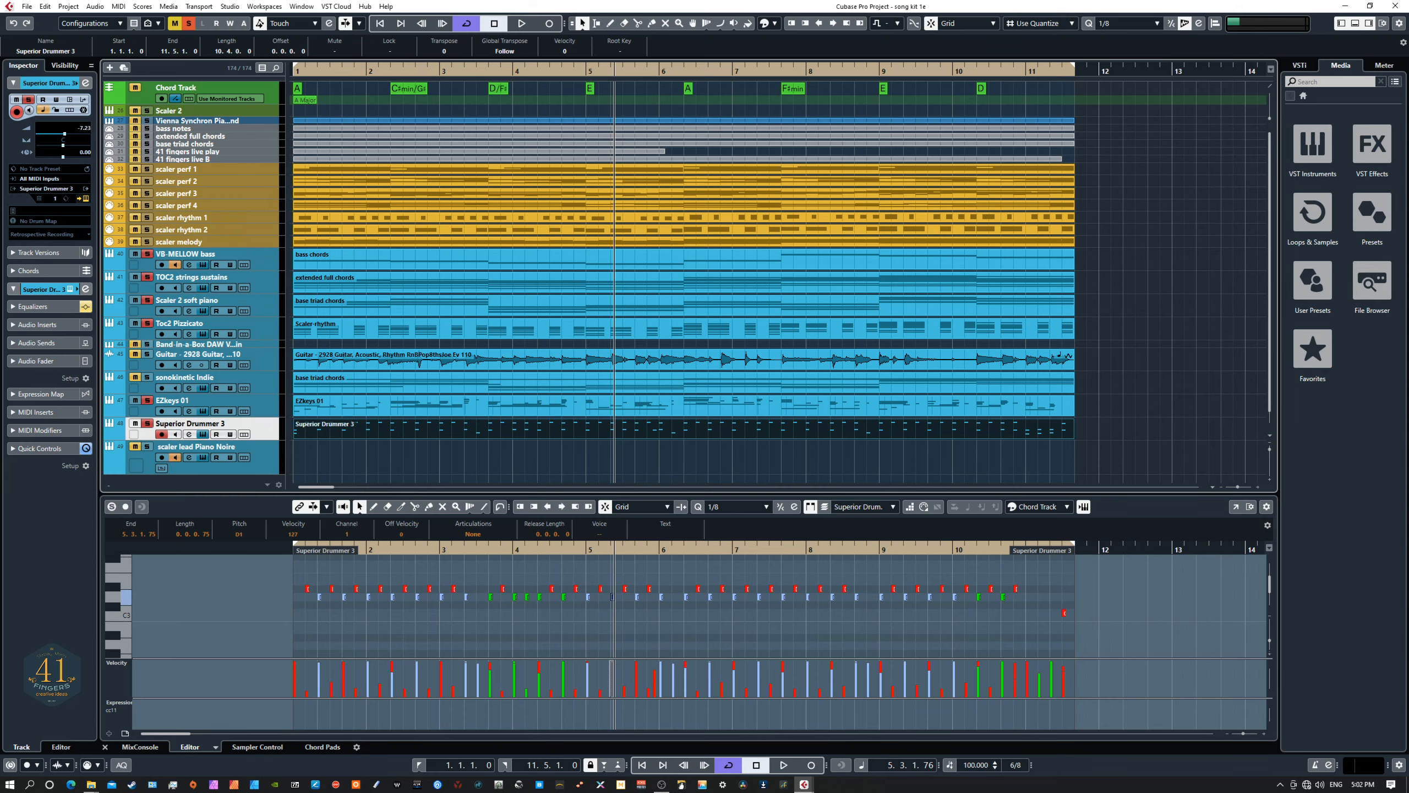
left_click(203, 435)
left_click_drag(822, 146, 877, 152)
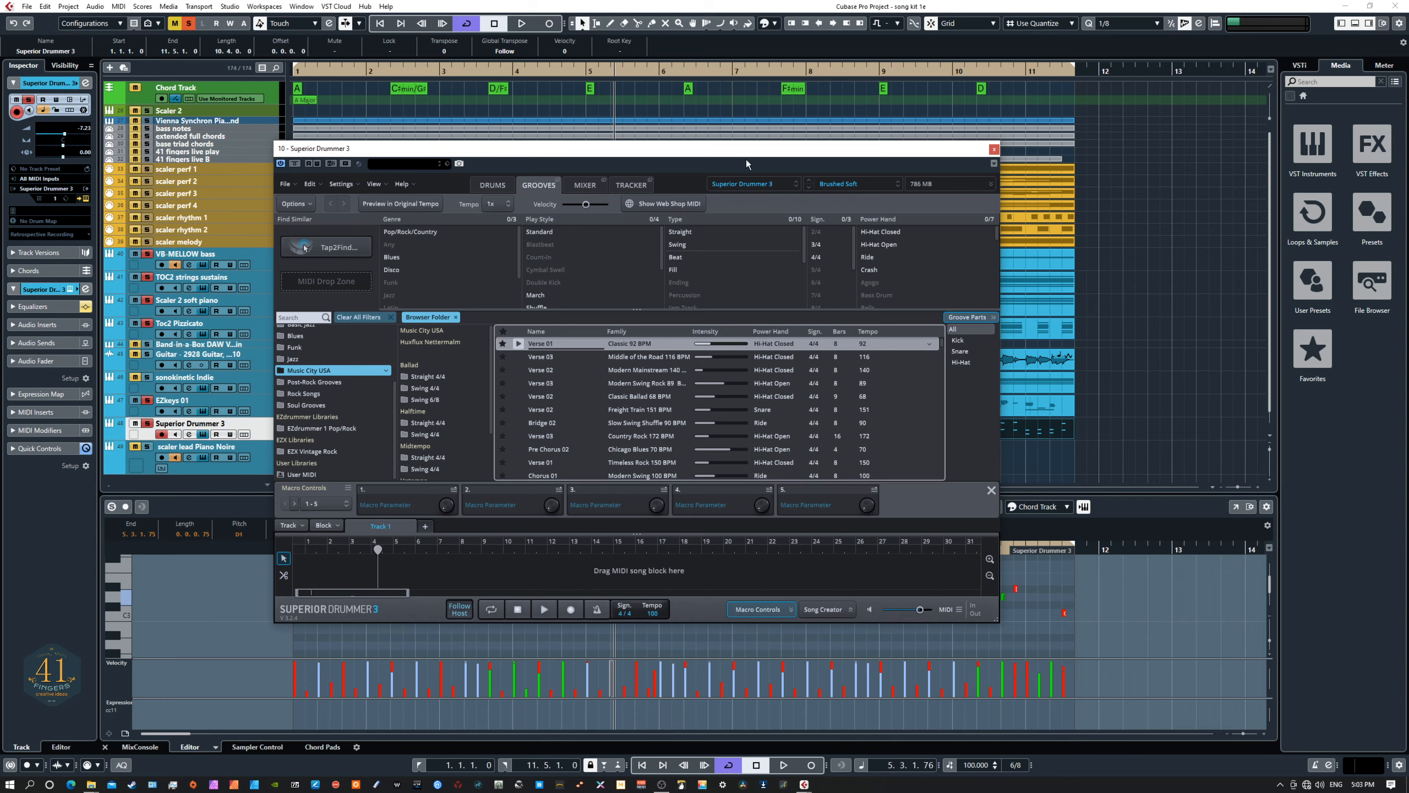
left_click_drag(768, 149, 0, 112)
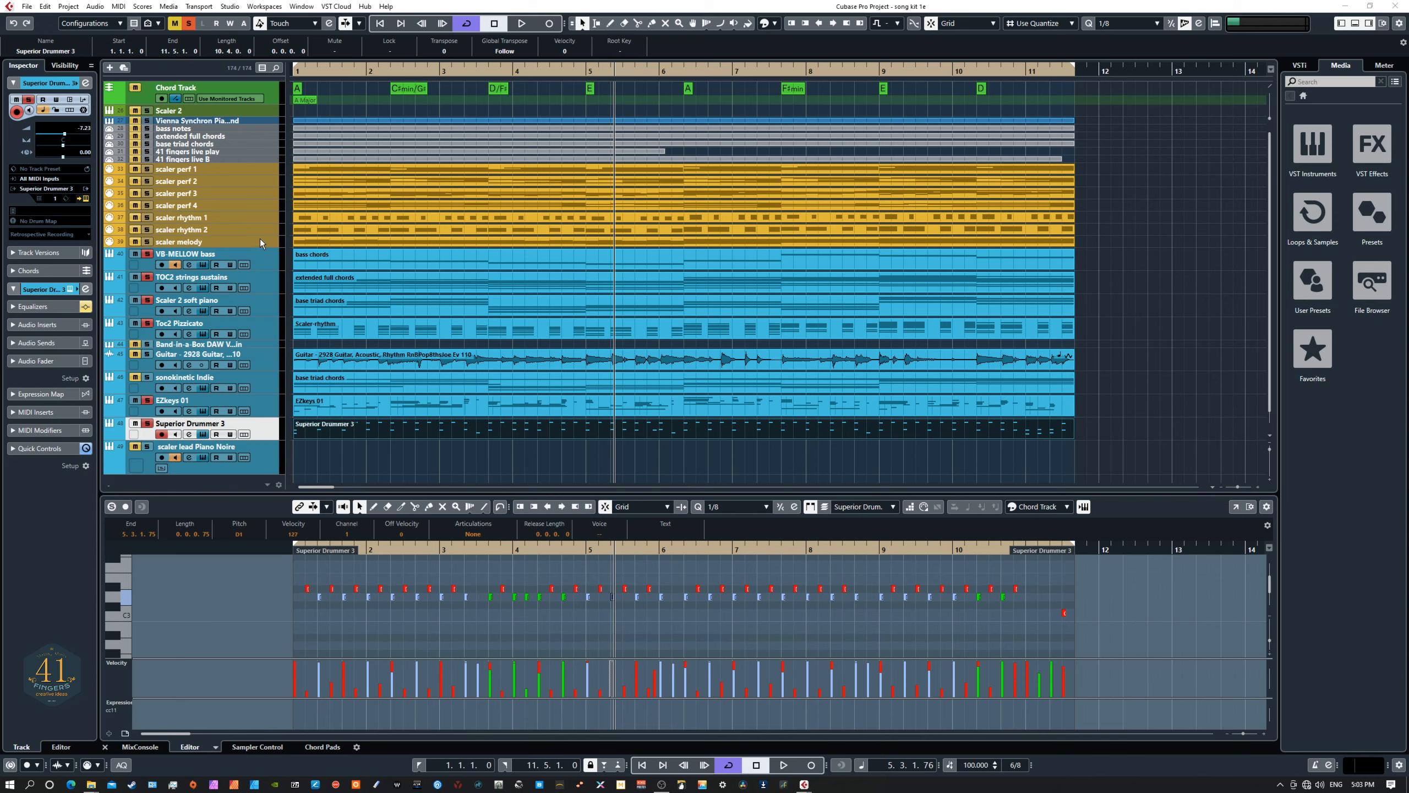
Highlight the Scaler performance, rhythm and melody tracks one after another, and select the scaler lead Piano Noire track
left_click(253, 179)
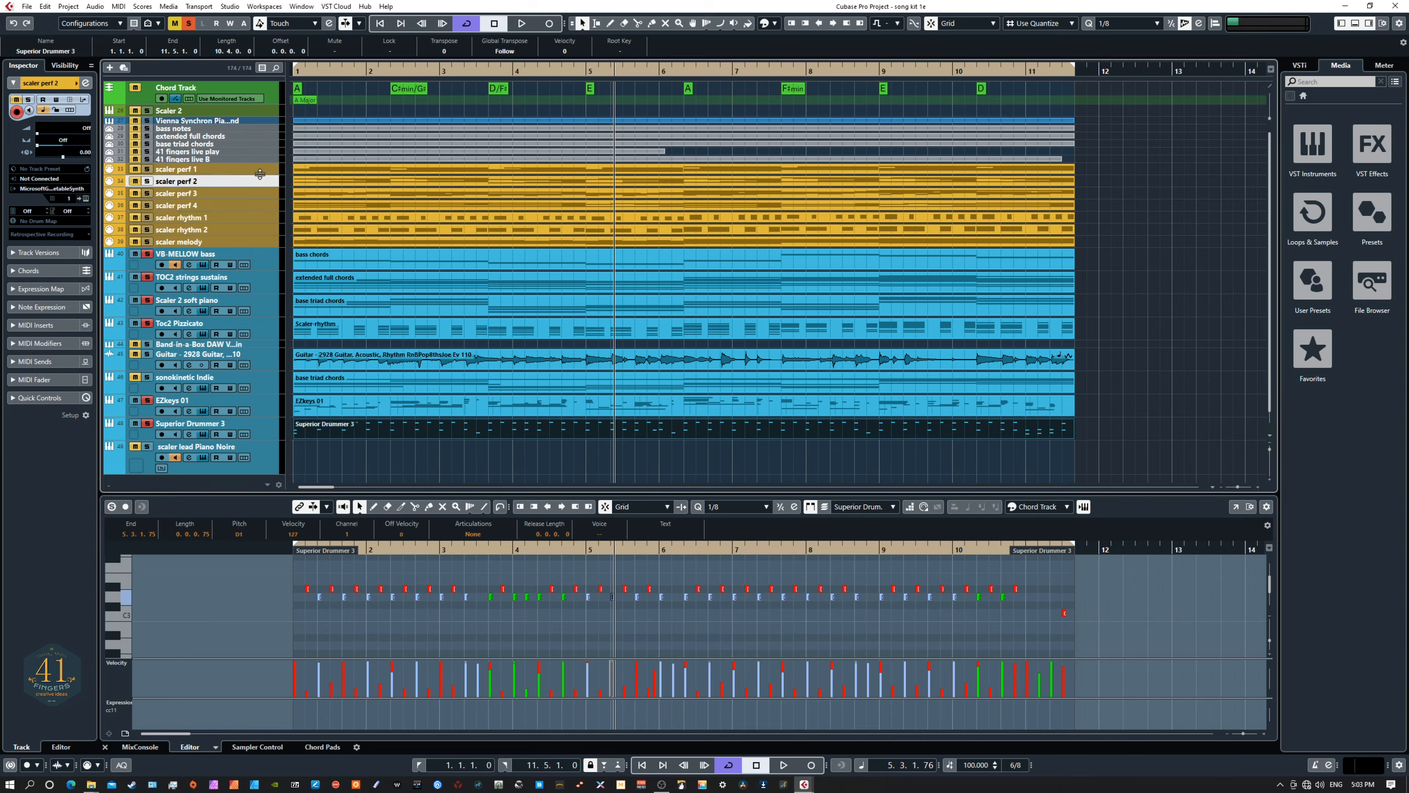
left_click(261, 172)
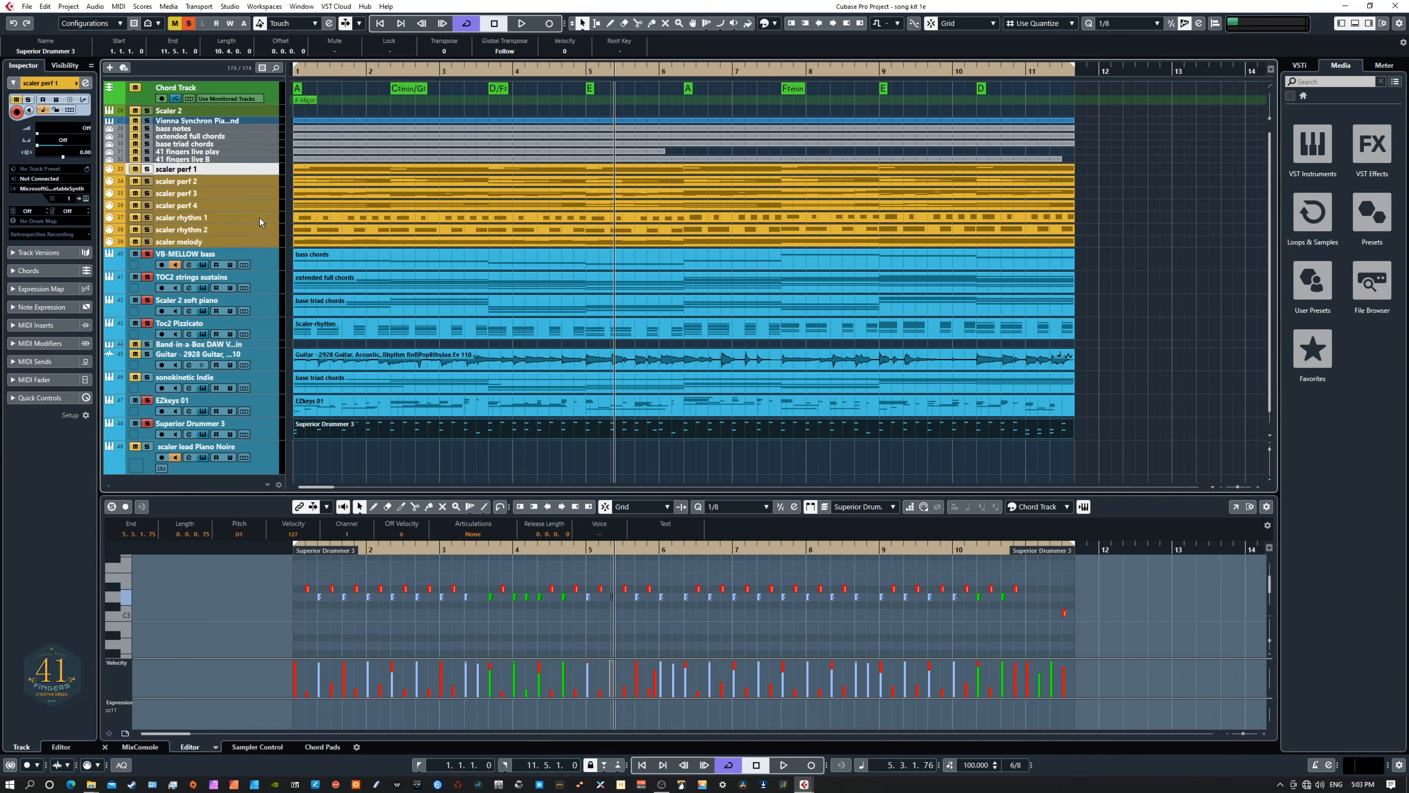
left_click(264, 215)
left_click(260, 240)
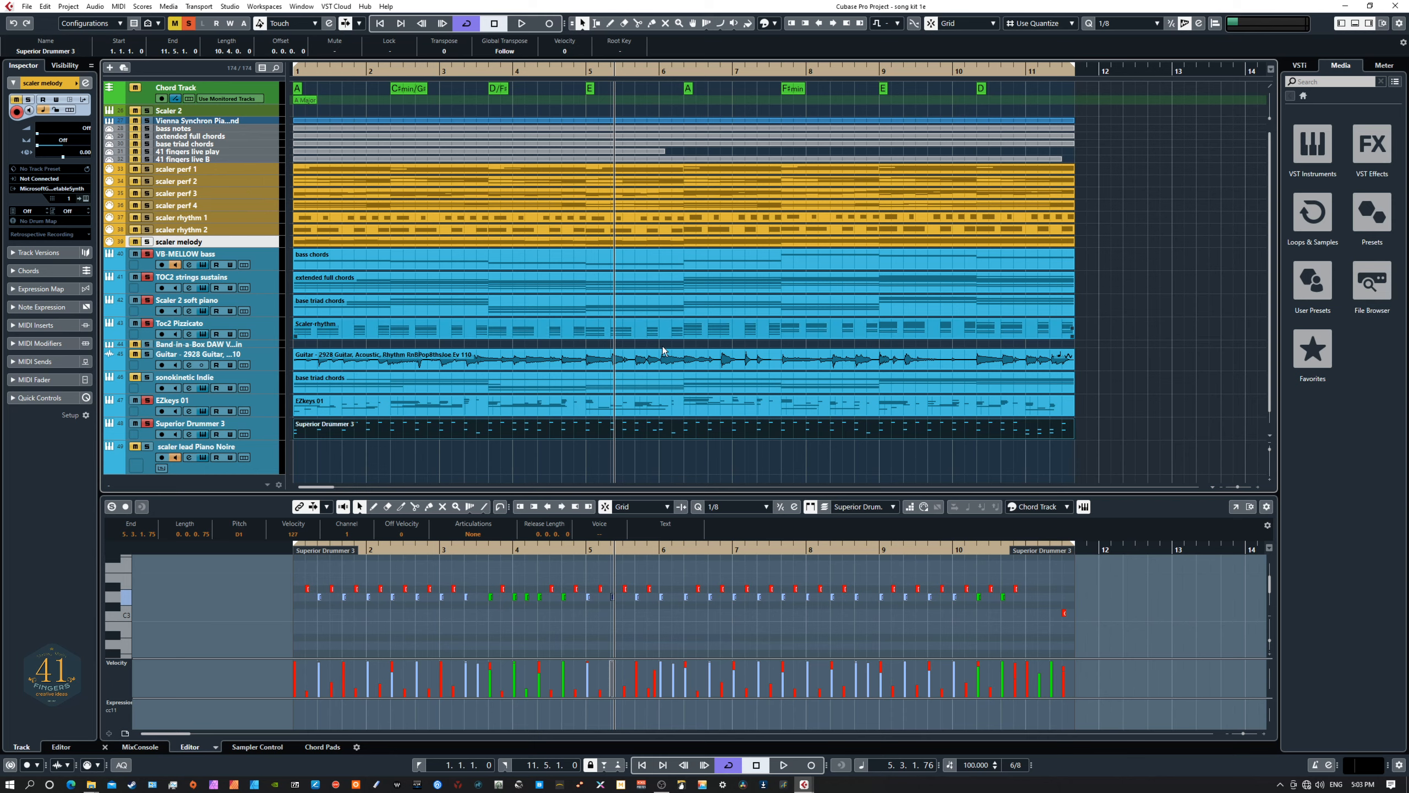
left_click(271, 459)
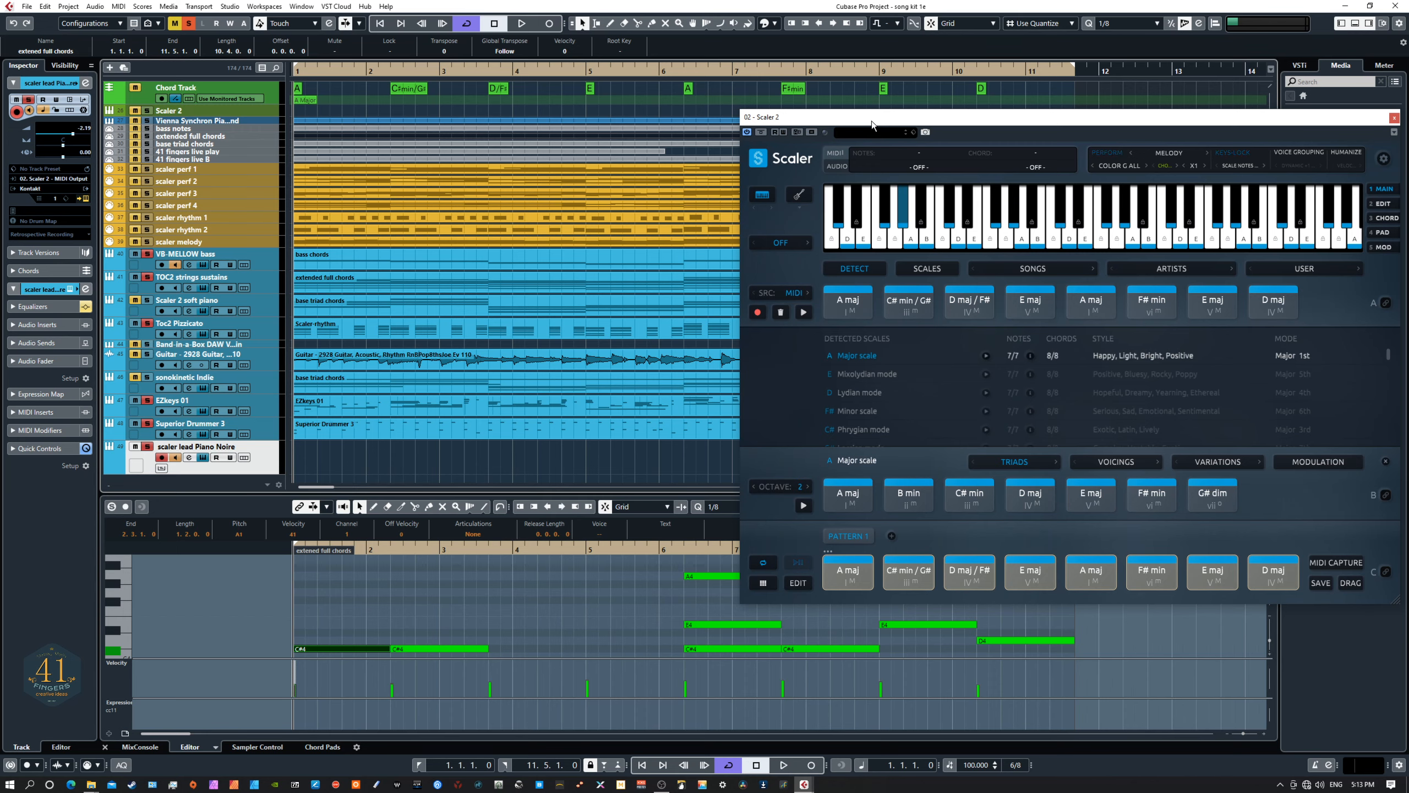
Audition Scaler 2's chord progression with DAW sync switched off, and restore DAW sync
mouse_move(872, 123)
left_mouse_down()
mouse_move(852, 152)
mouse_move(882, 127)
left_mouse_up()
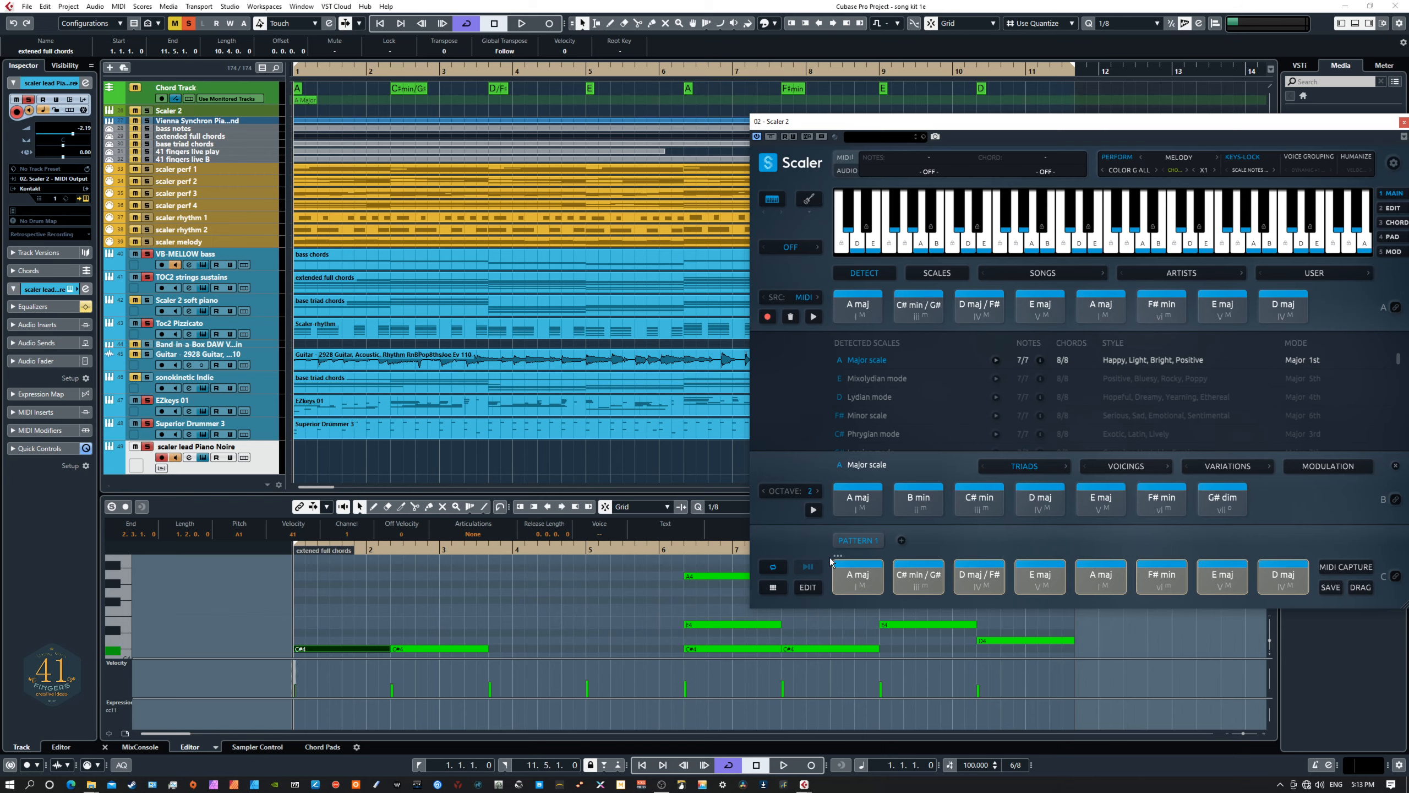
left_click(1199, 582)
right_click(813, 571)
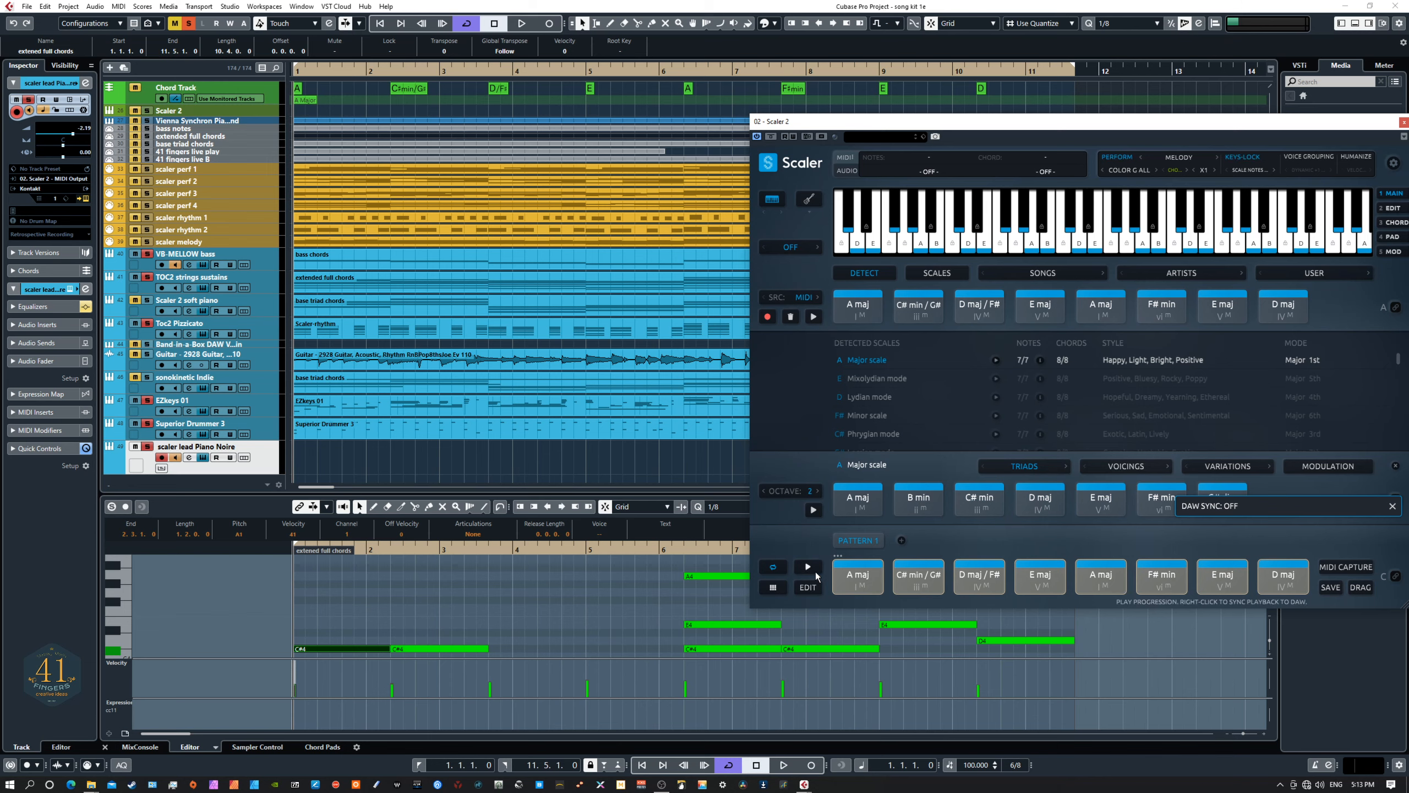
left_click(807, 567)
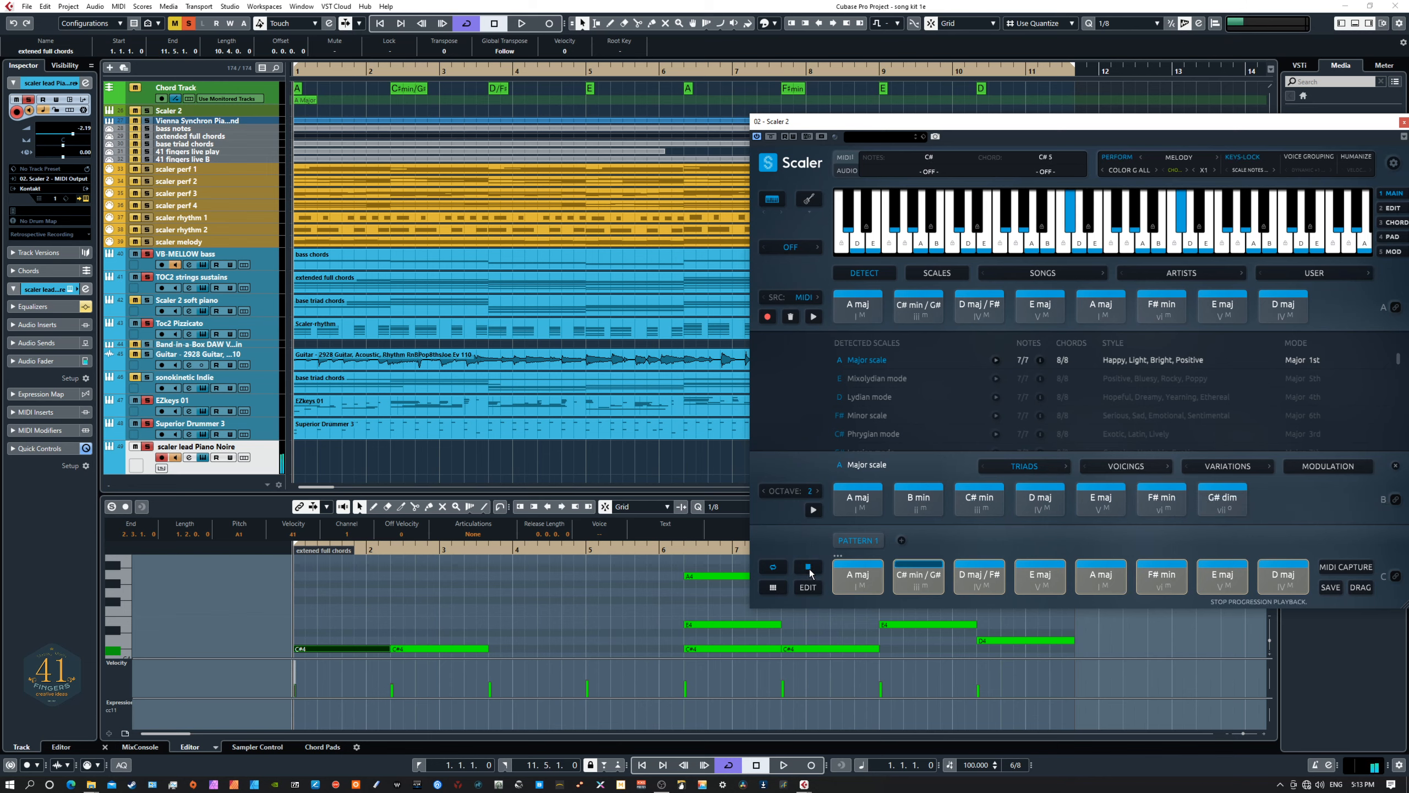
right_click(808, 569)
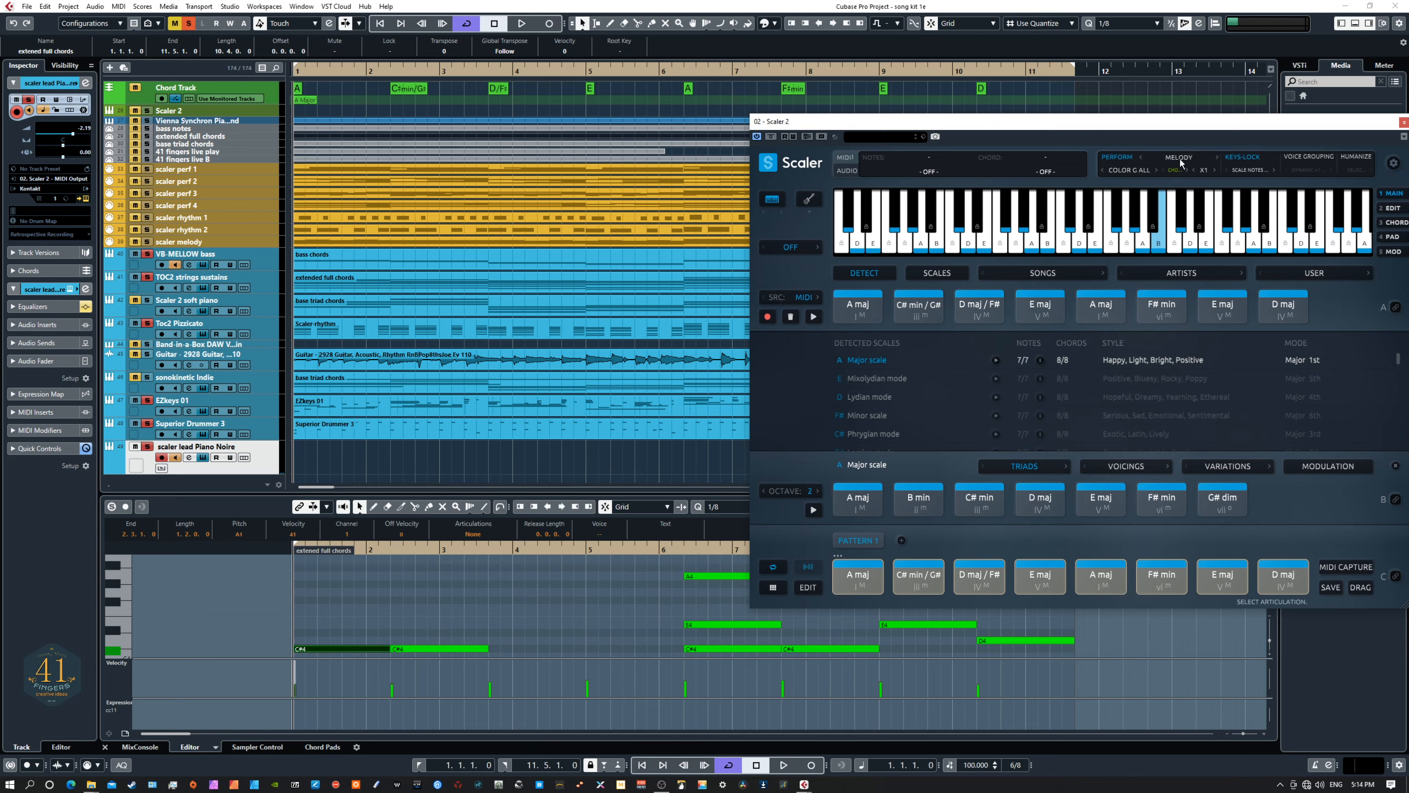
View Scaler 2's list of performance colors, motifs, riffs and themes, and close it without changing the selection
left_click(1136, 174)
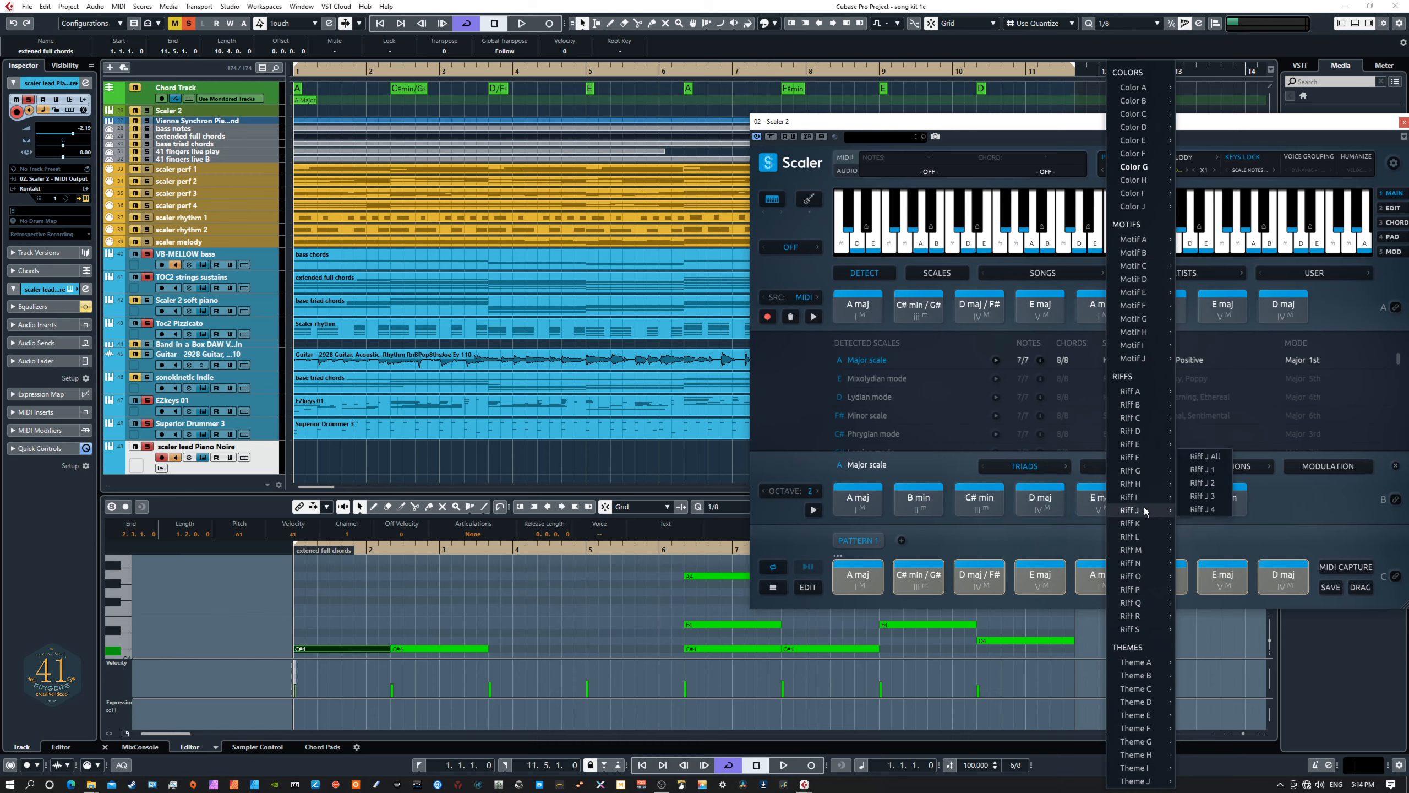
left_click(1011, 121)
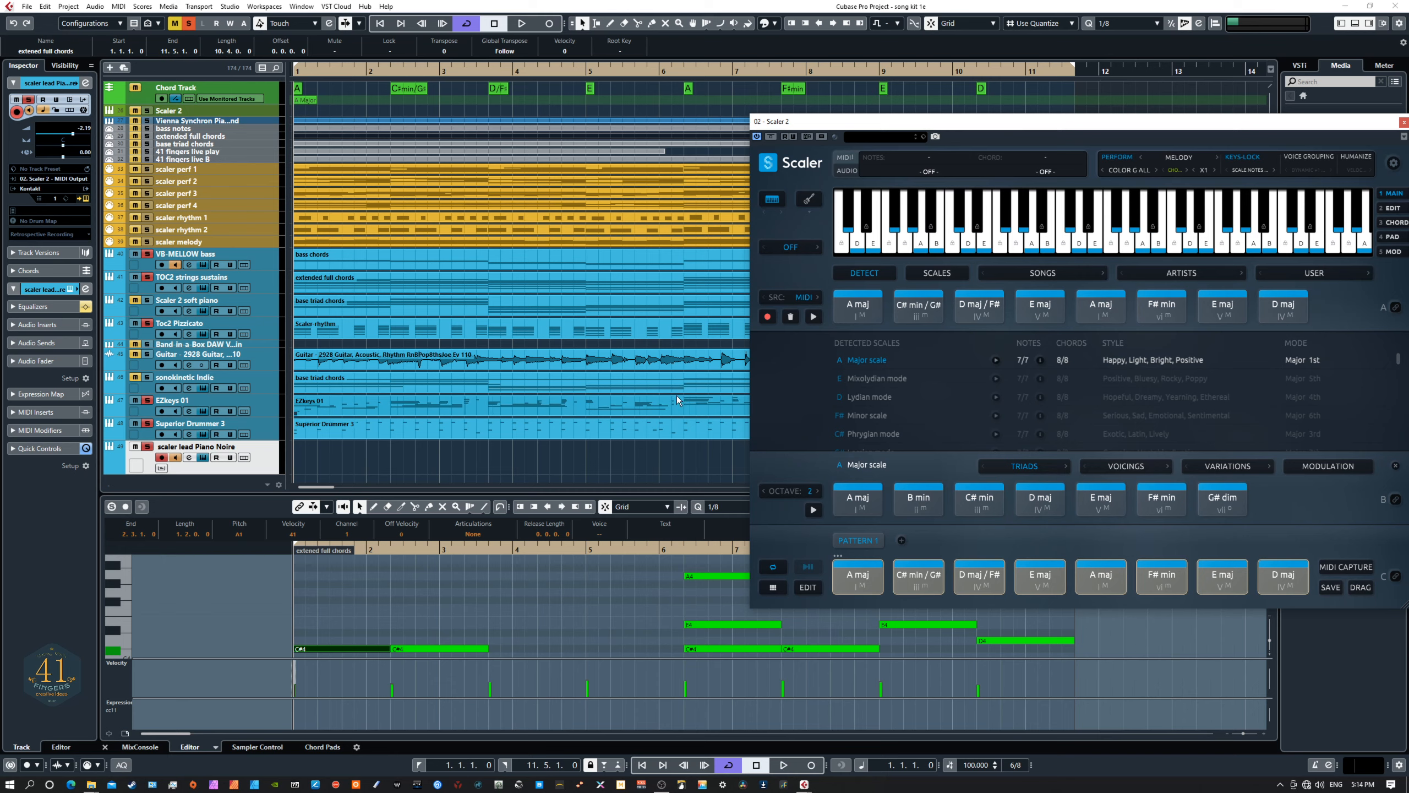
Start playback, add the sonokinetic Indie, EZkeys 01 and scaler lead Piano Noire tracks to the soloed layers, and stop
key("space")
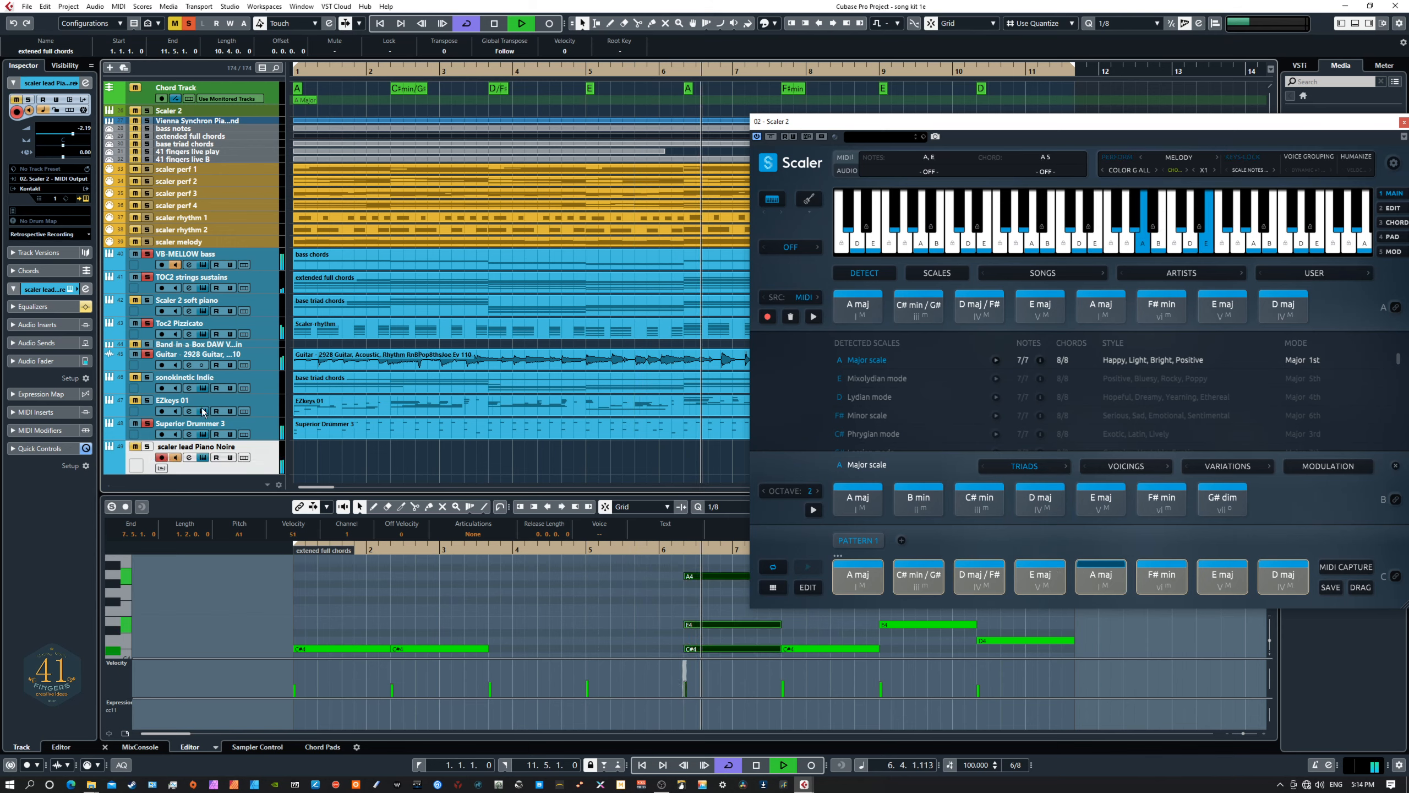
left_click(148, 379)
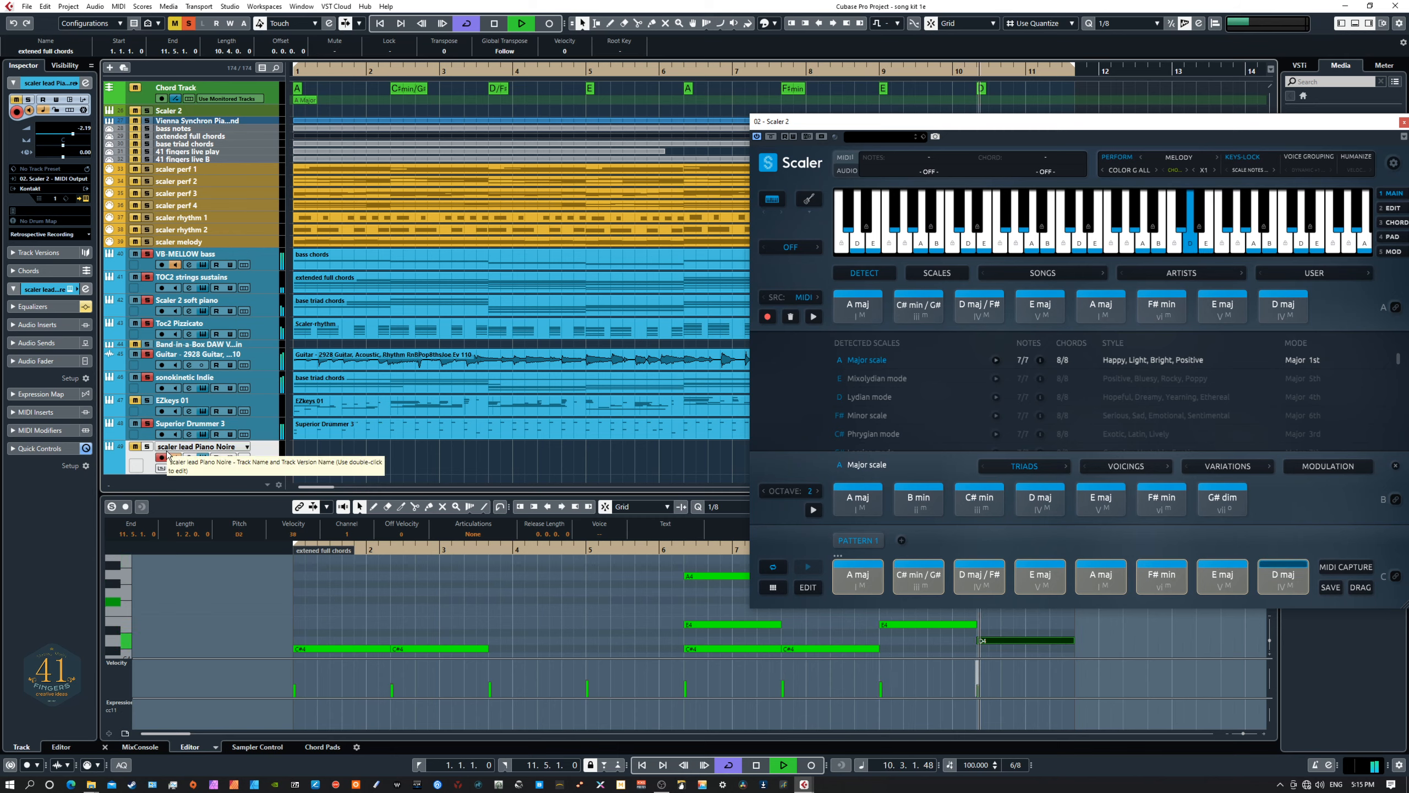
left_click(147, 400)
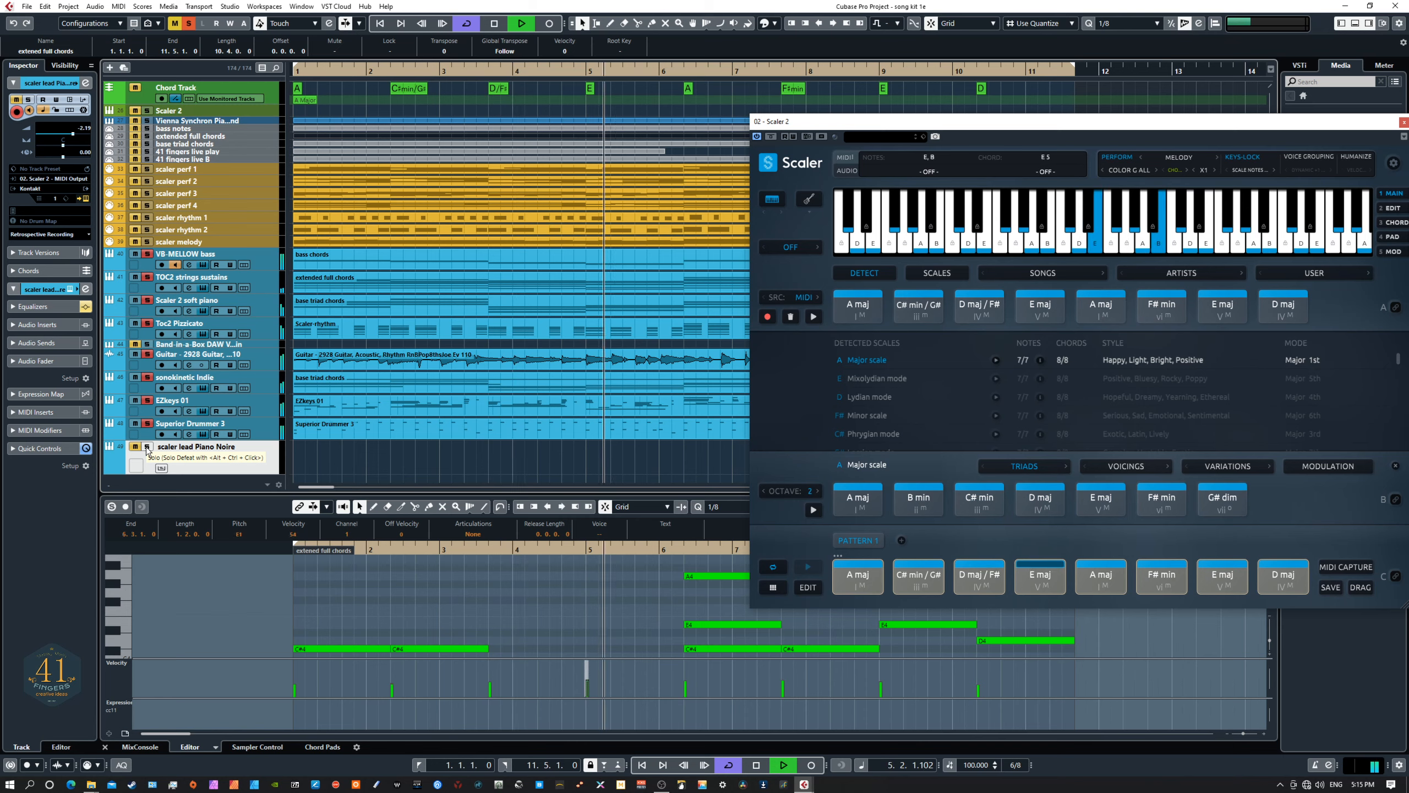
left_click(147, 447)
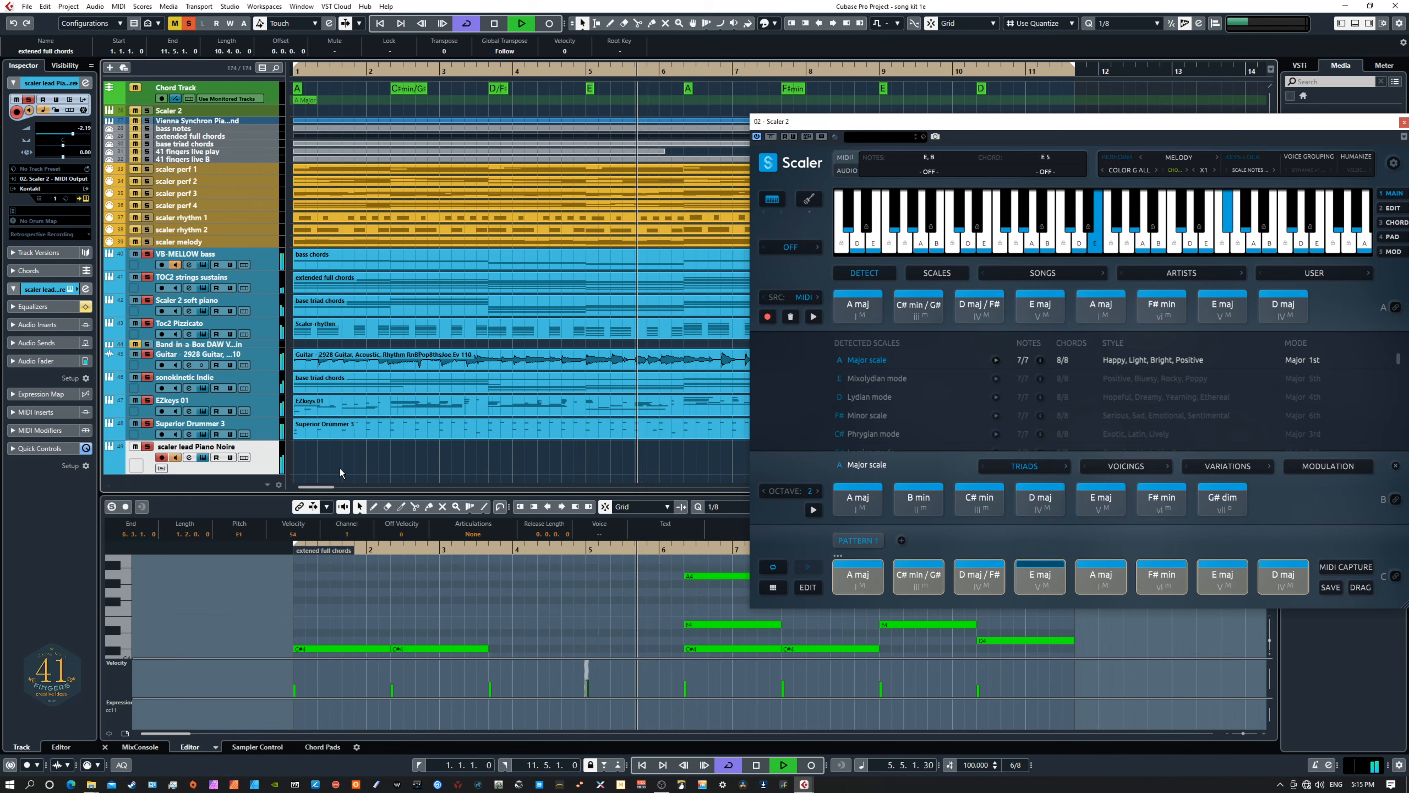
key("space")
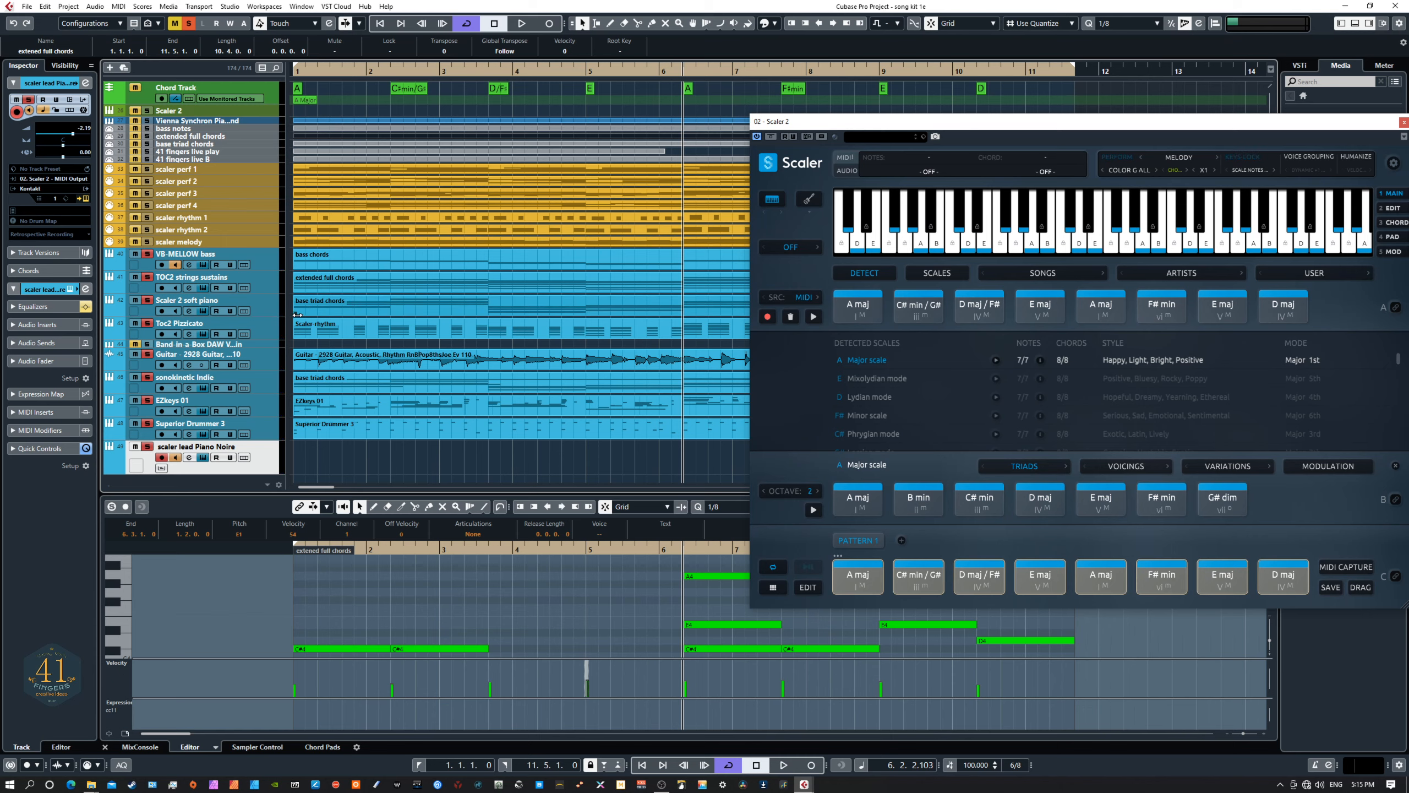
Trim the start of the base triad chords part to 3.5.1 on Scaler 2 soft piano and 2.1.1 on sonokinetic Indie
left_click_drag(295, 314, 489, 316)
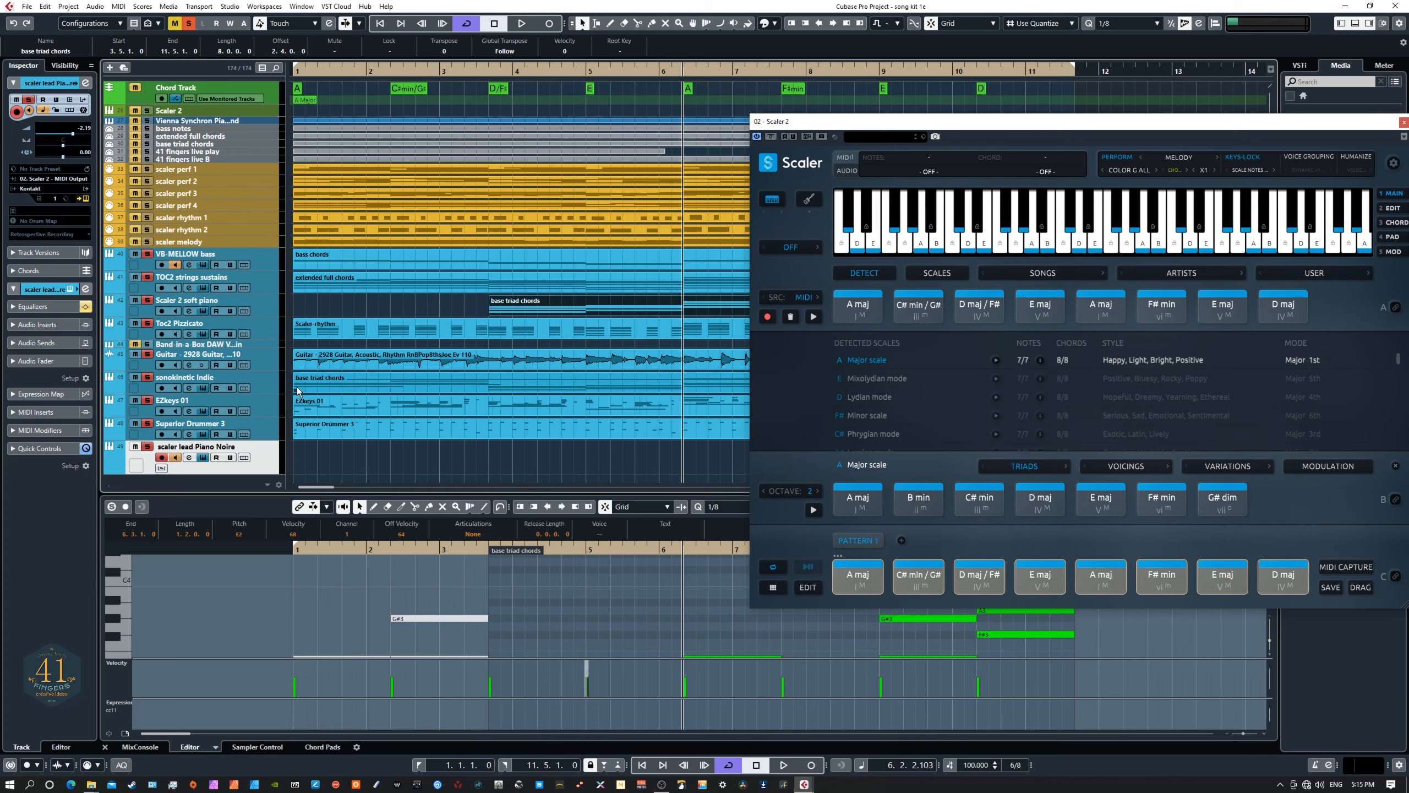
left_click_drag(295, 390, 367, 392)
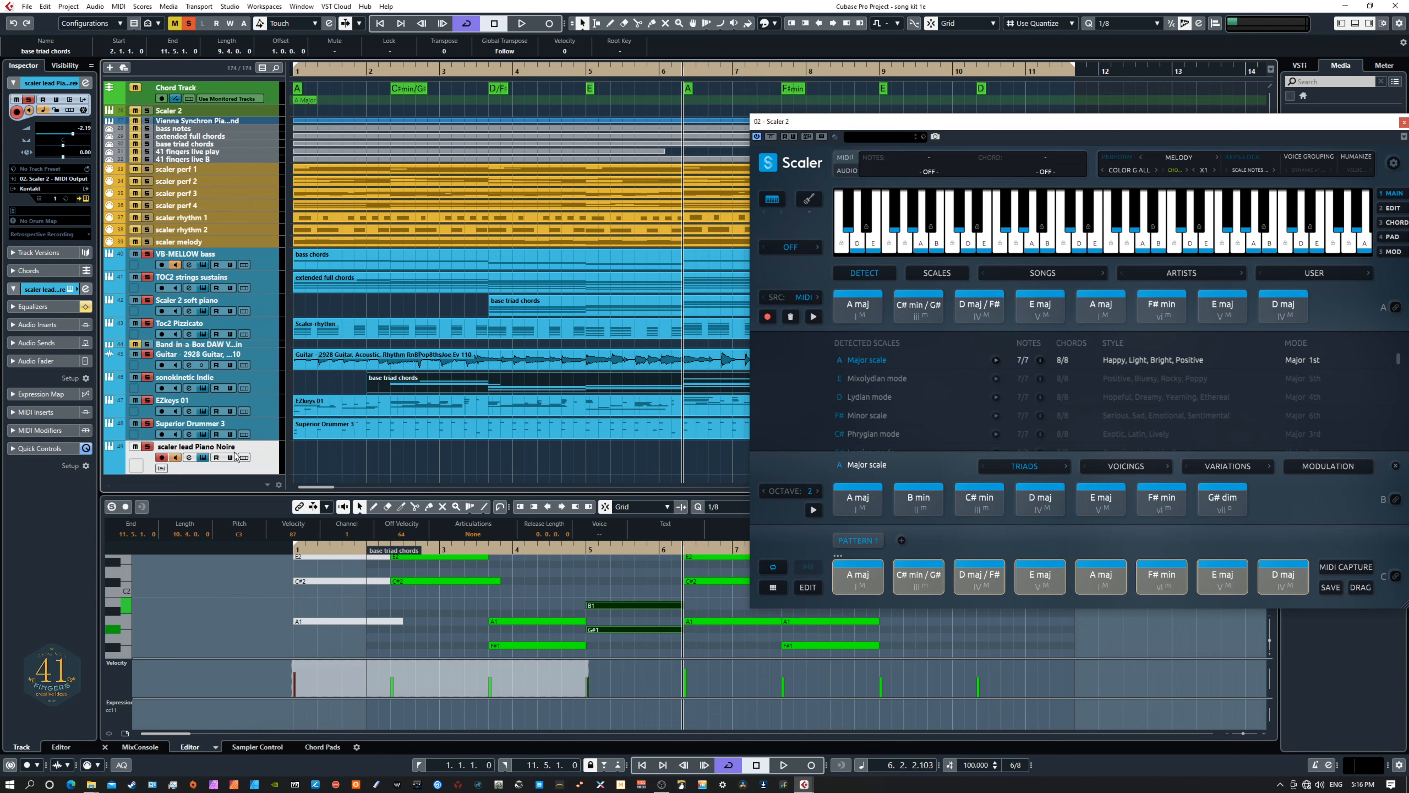
Highlight the VB-MELLOW bass and TOC2 strings sustains tracks, and the source MIDI tracks from bass notes to 41 fingers live B
left_click(265, 263)
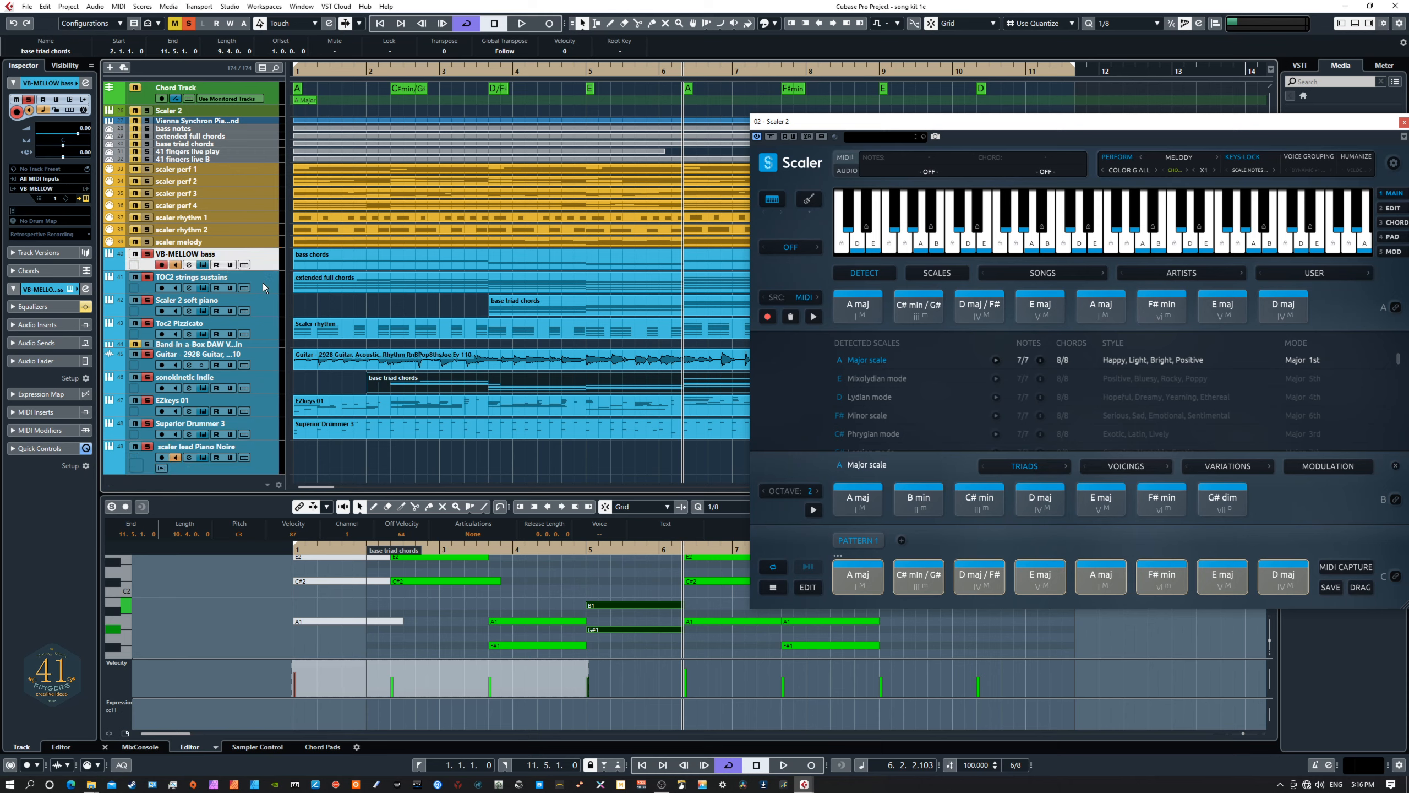
left_click(262, 282)
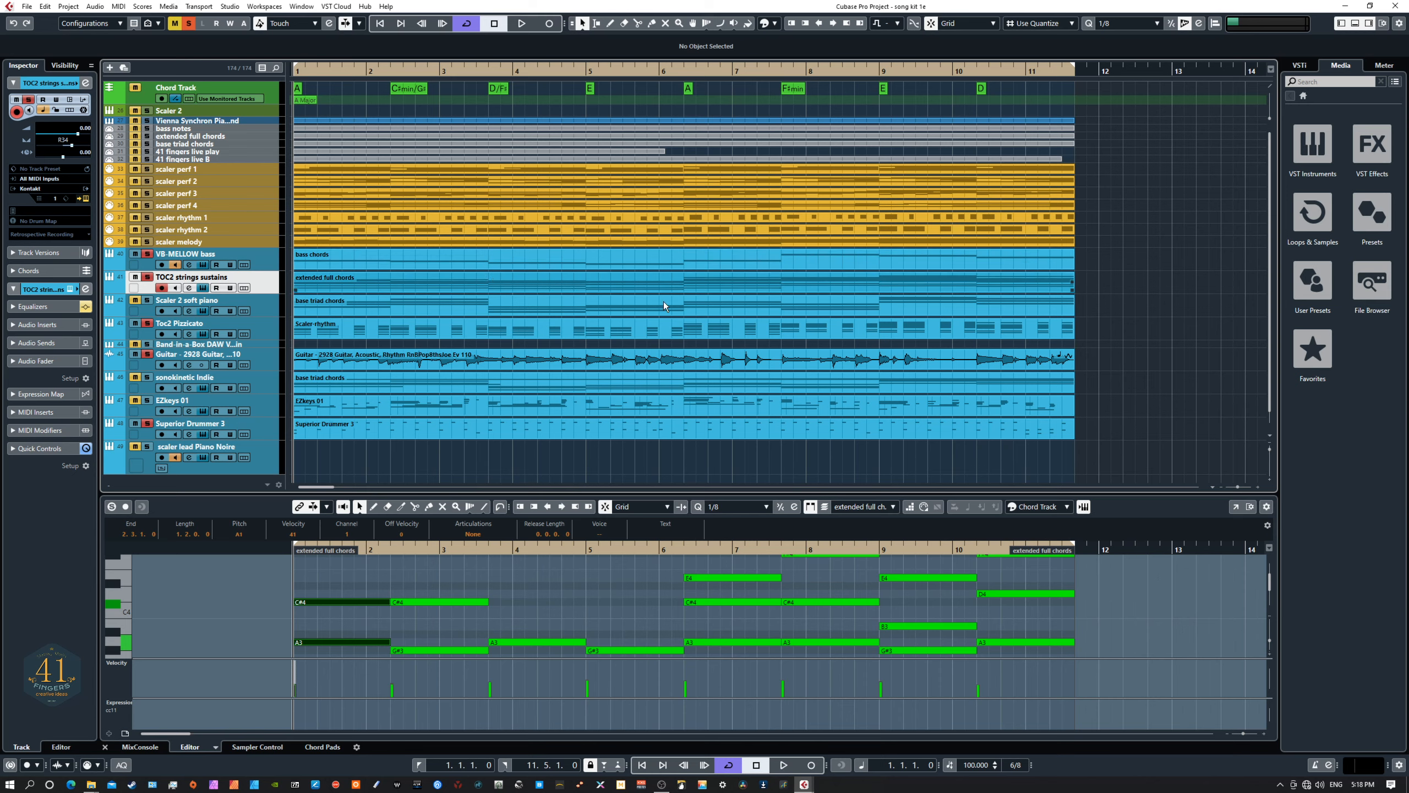
left_click(262, 128)
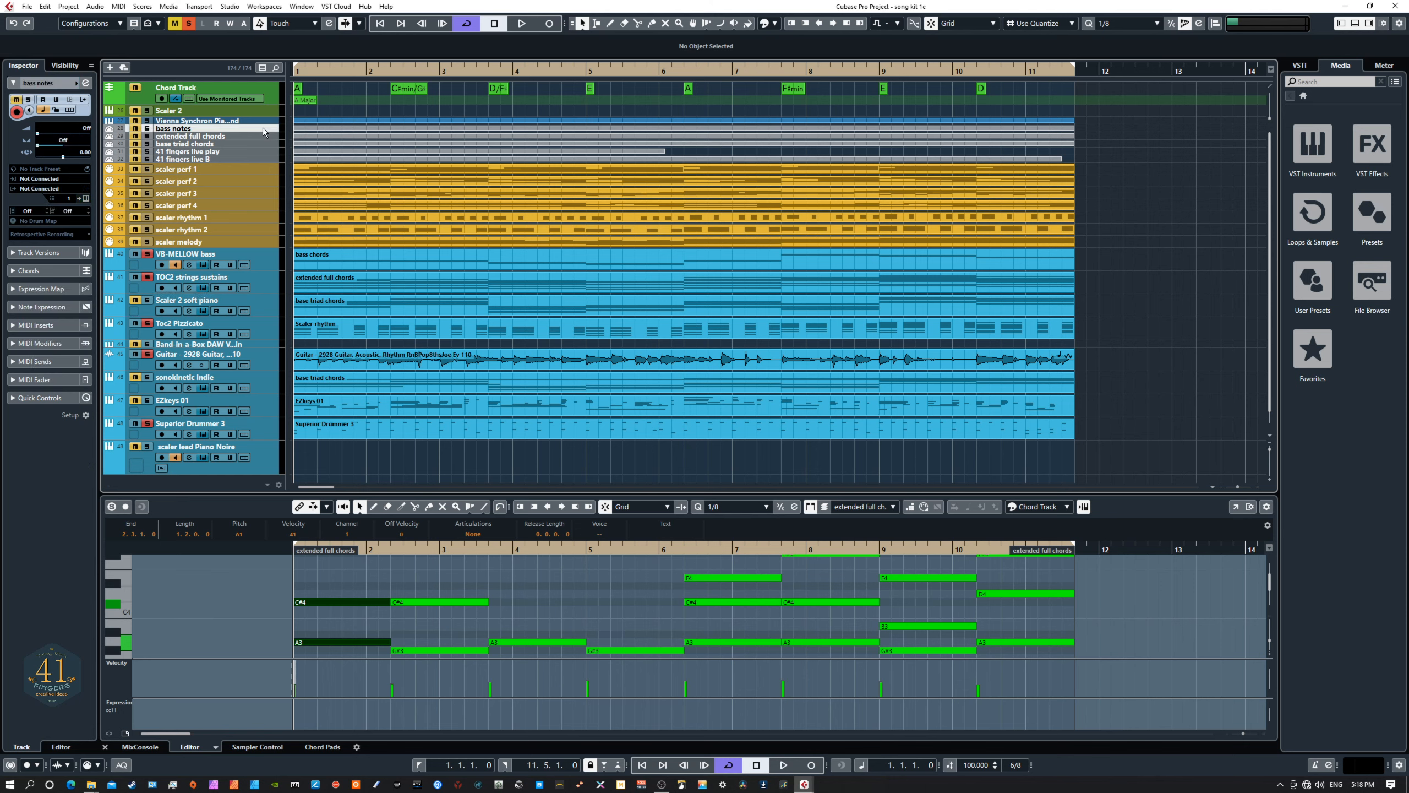
left_click(265, 159, "shift")
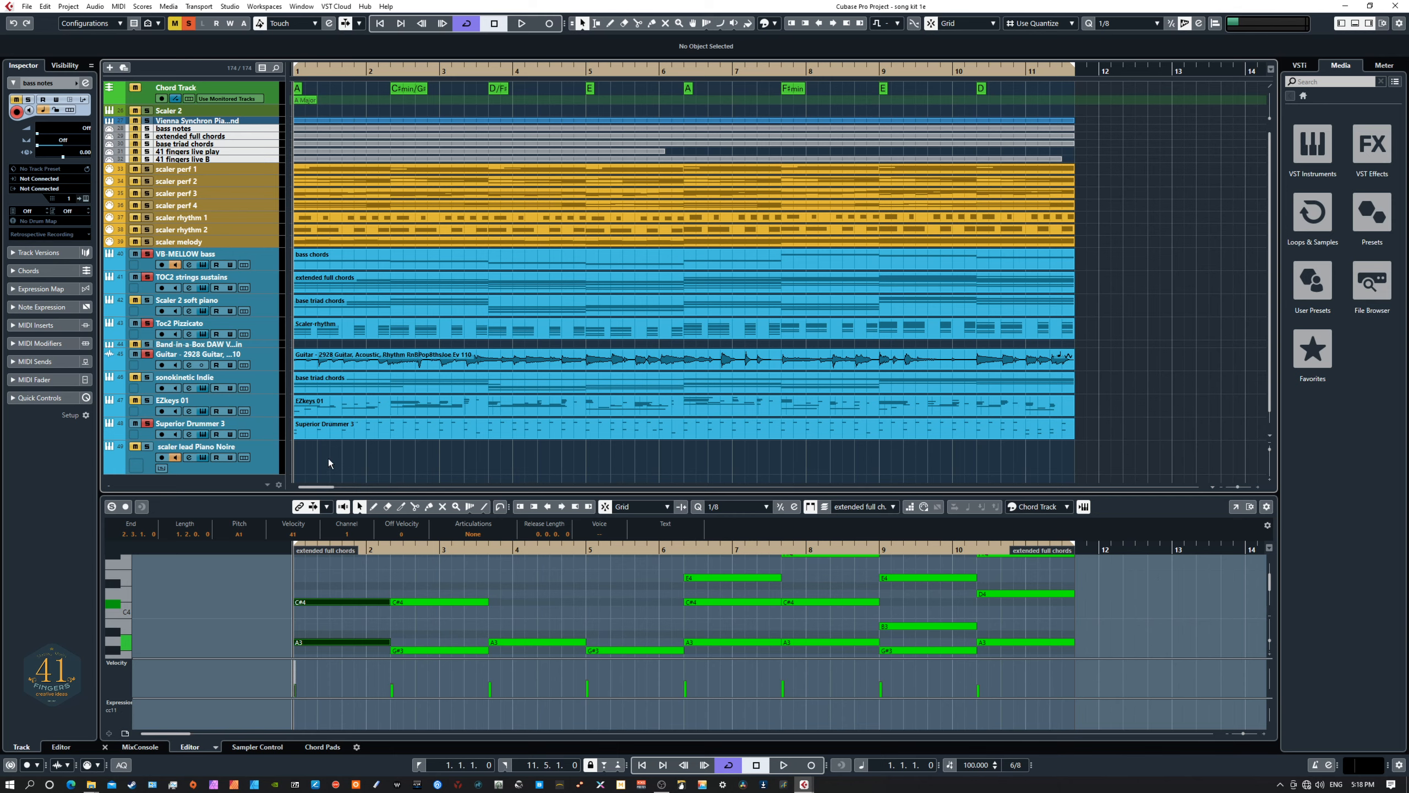
left_click(265, 126)
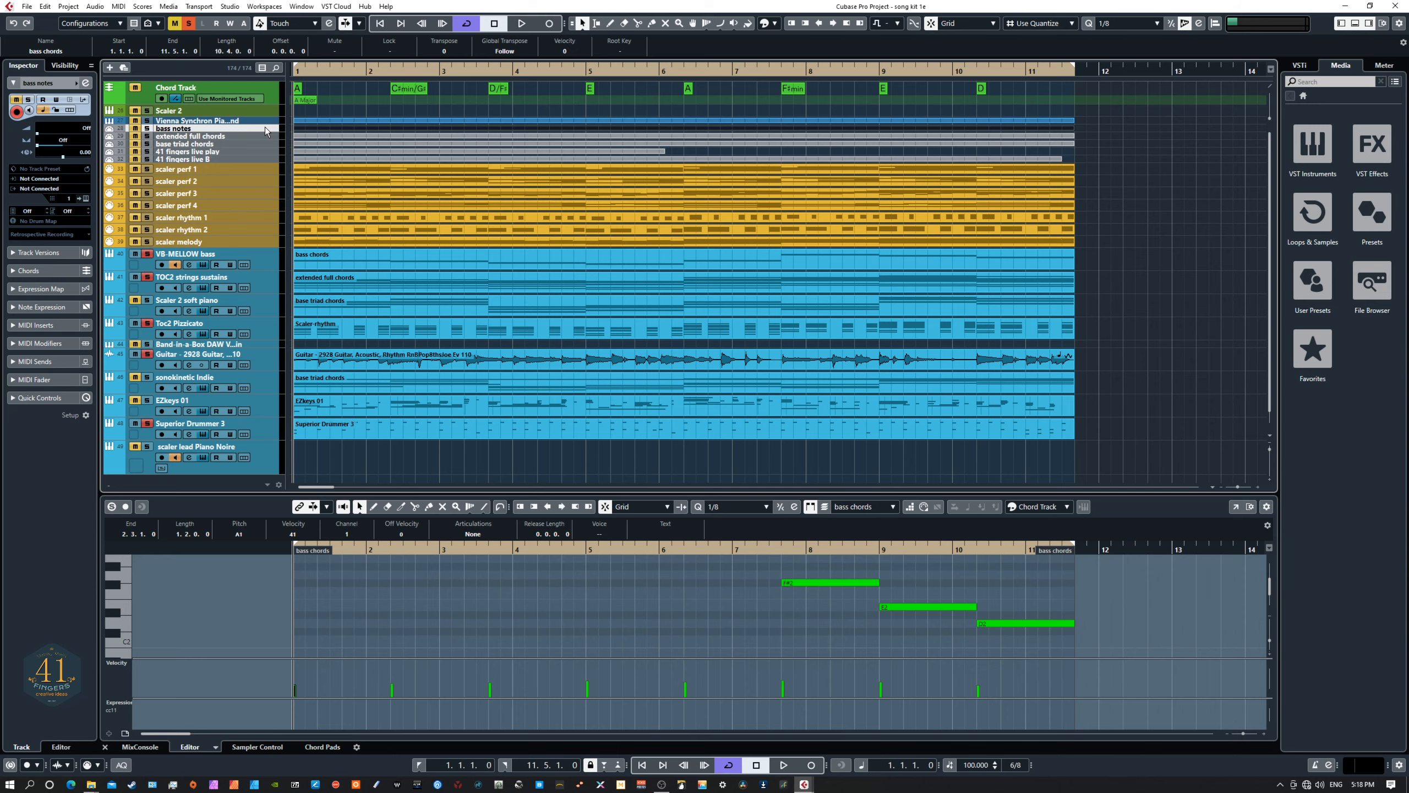
left_click(258, 159, "shift")
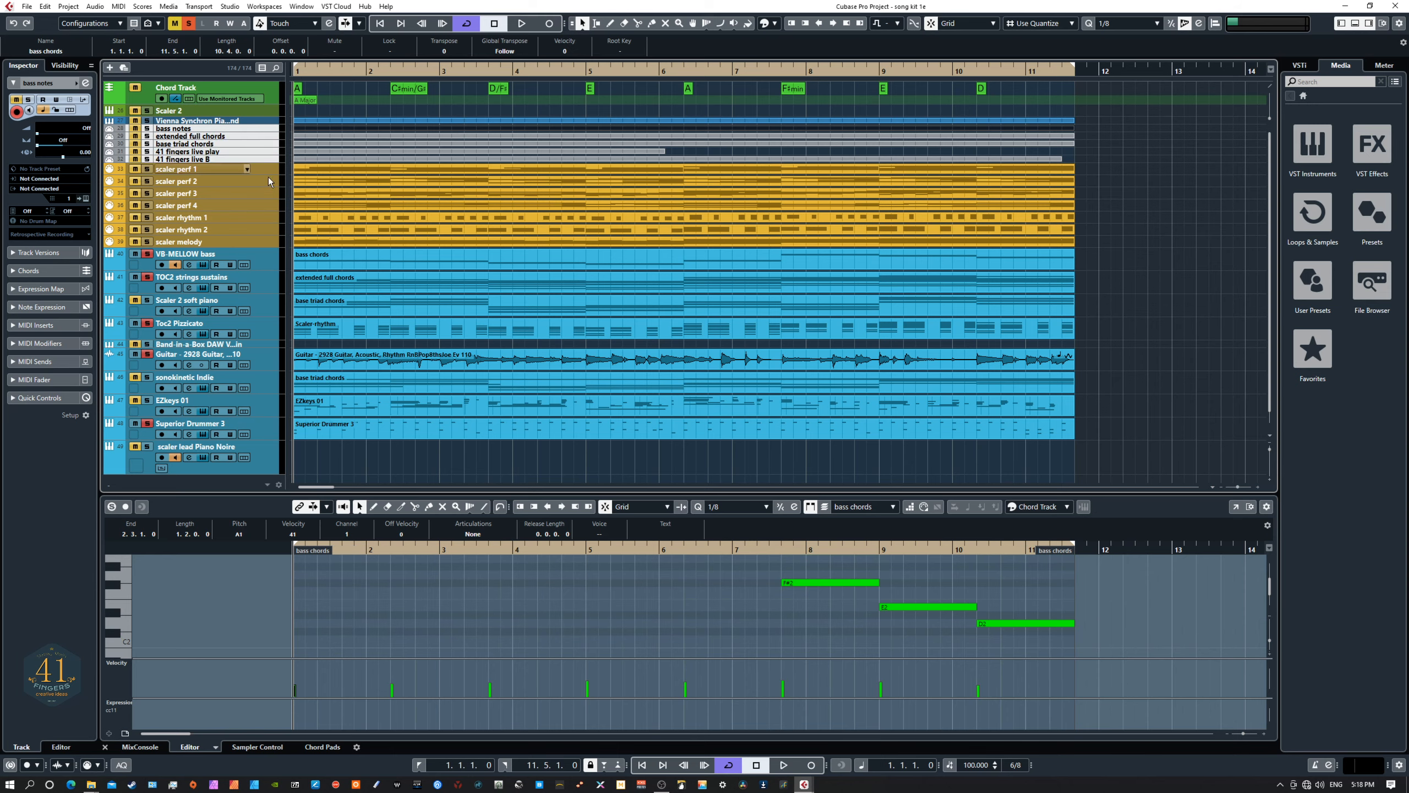